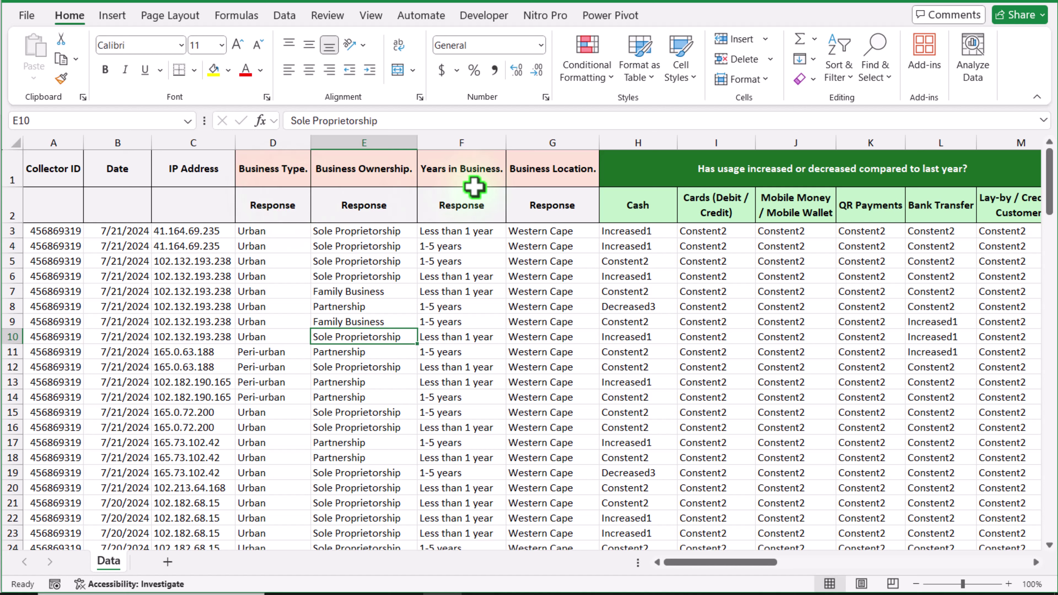
Review the survey question headings across row 1, from the business details to the average transaction value question.
{"action": "left_click", "coordinate": [543, 157]}
{"action": "key", "text": "Right"}
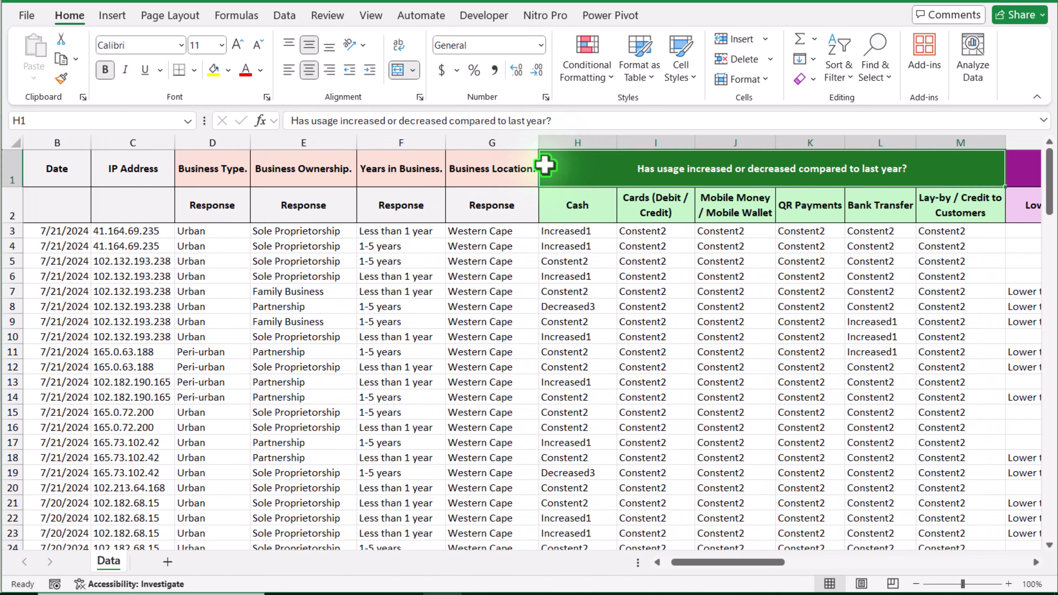
{"action": "key", "text": "Right"}
{"action": "key", "text": "Right"}
{"action": "key", "text": "Right"}
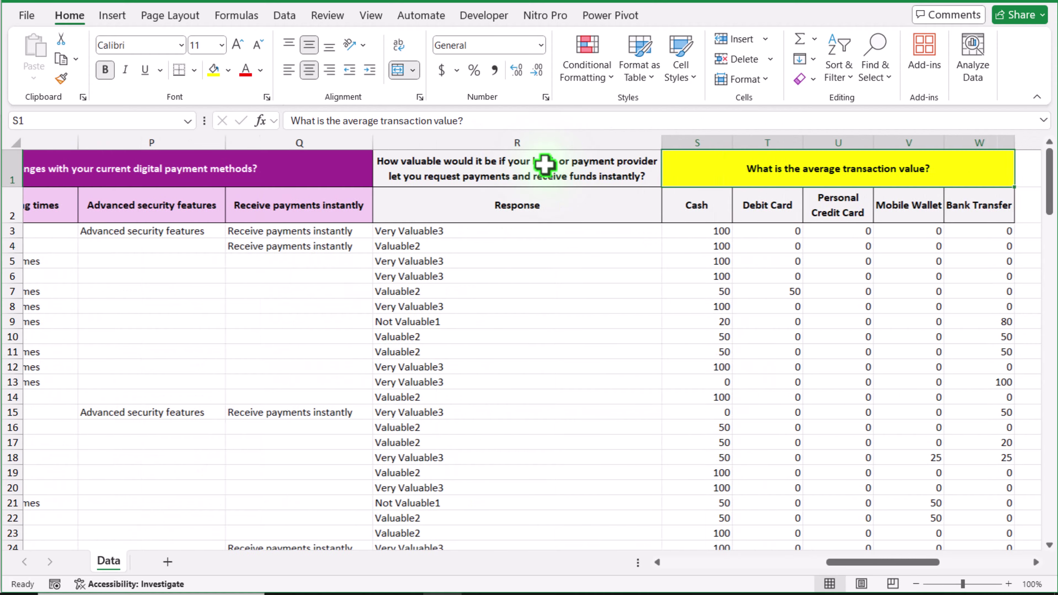
{"action": "key", "text": "Left"}
{"action": "key", "text": "Left"}
{"action": "key", "text": "Left"}
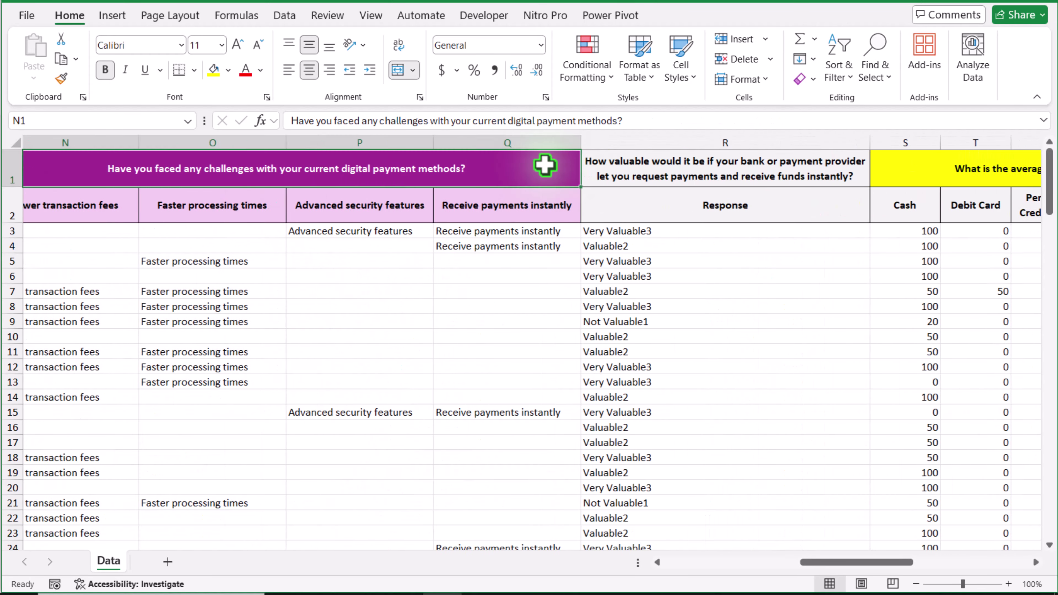
{"action": "key", "text": "Left"}
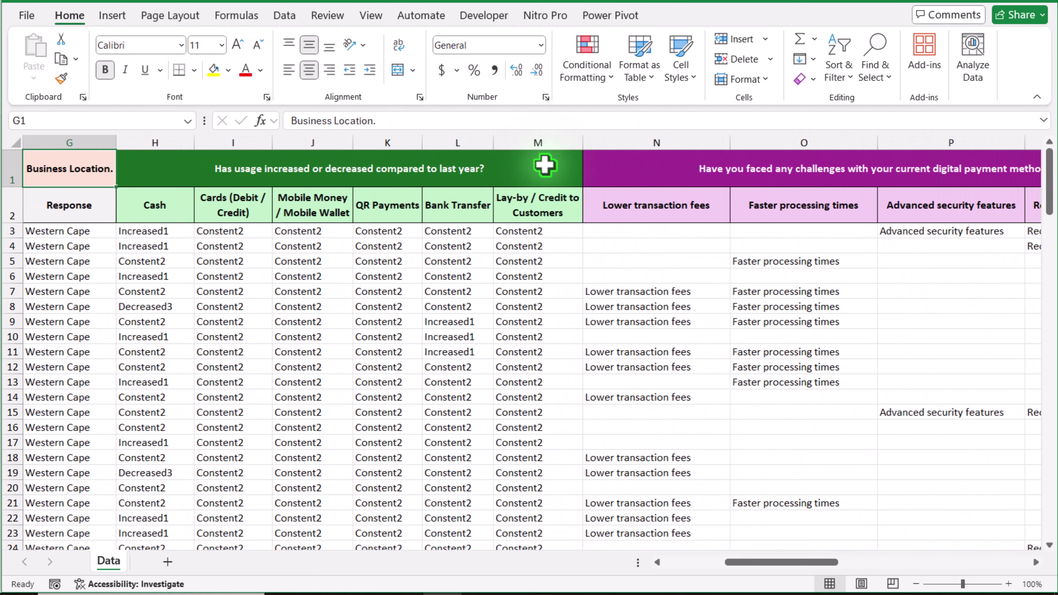
{"action": "key", "text": "Left"}
{"action": "key", "text": "Left"}
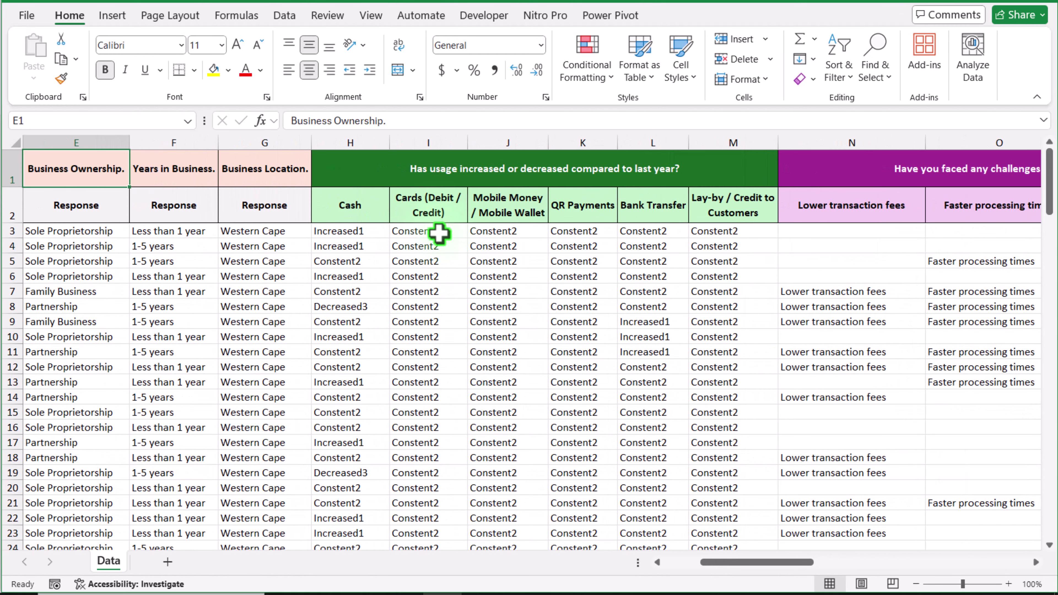
Examine the answer categories under the usage change and payment challenges questions, plus the instant payment value and average transaction value headings.
{"action": "left_click", "coordinate": [376, 167]}
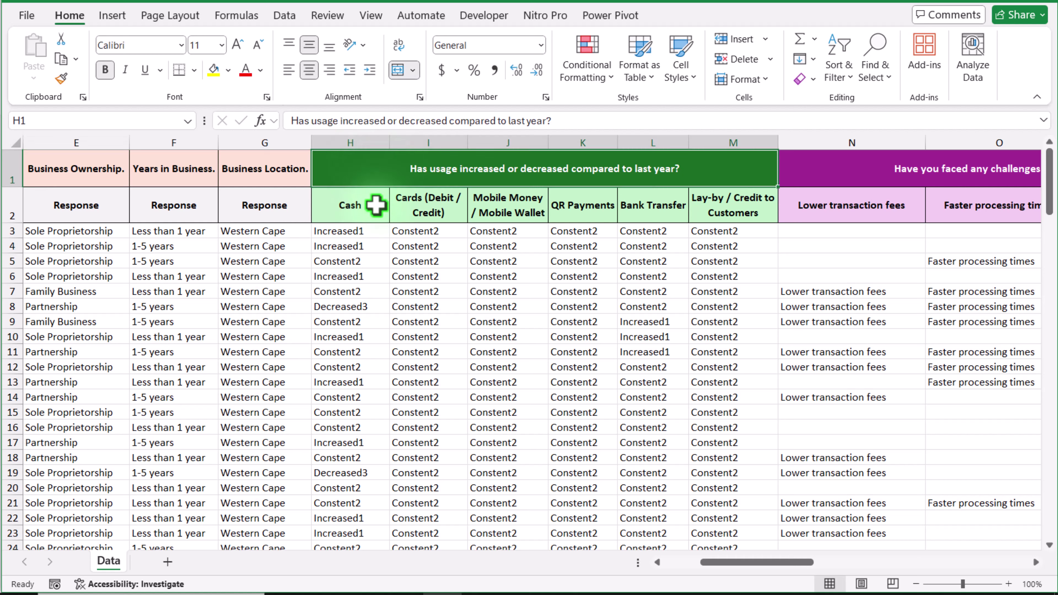
{"action": "left_click_drag", "start_coordinate": [364, 213], "coordinate": [715, 214]}
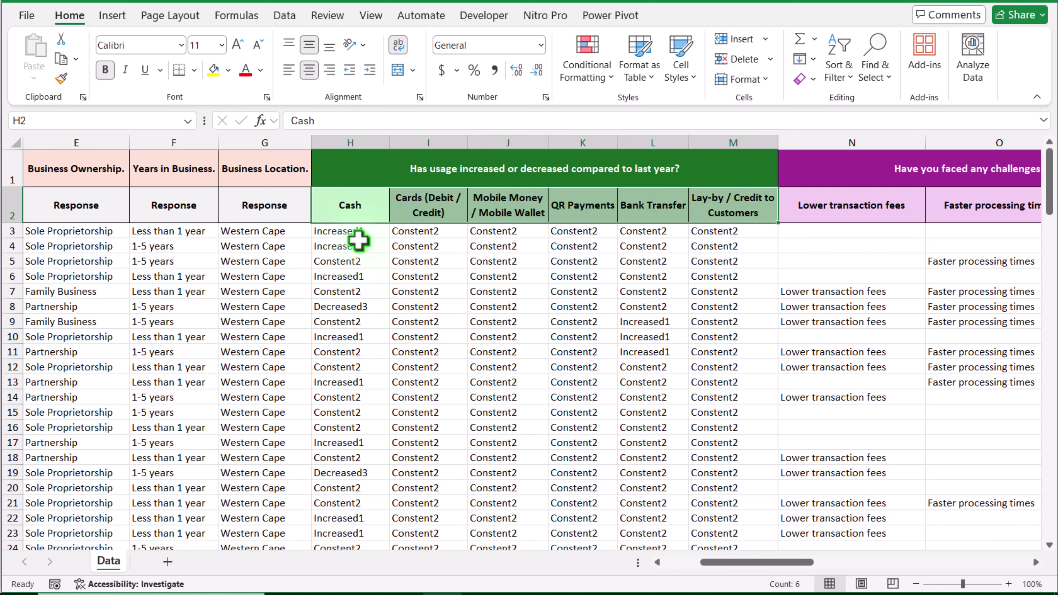
{"action": "left_click", "coordinate": [348, 176]}
{"action": "scroll", "coordinate": [347, 176], "scroll_direction": "right", "scroll_amount": 3}
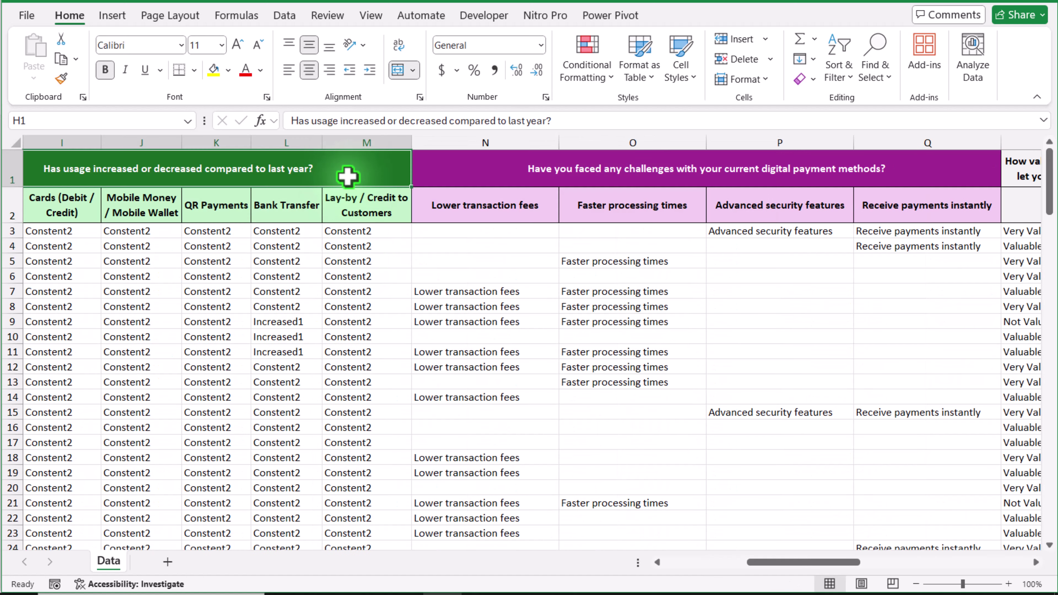
{"action": "key", "text": "Right"}
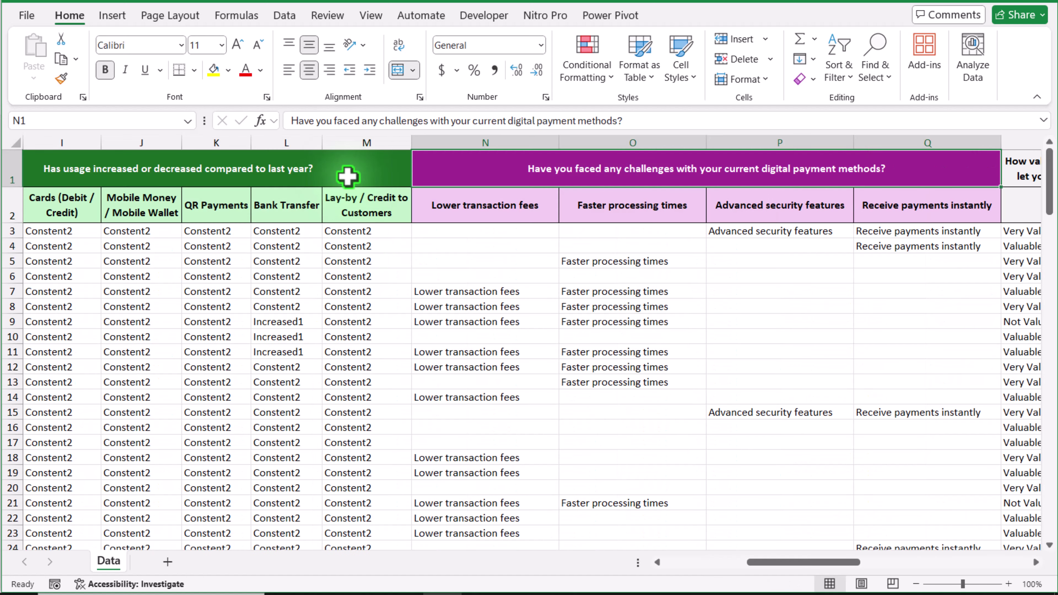
{"action": "left_click_drag", "start_coordinate": [466, 206], "coordinate": [858, 208]}
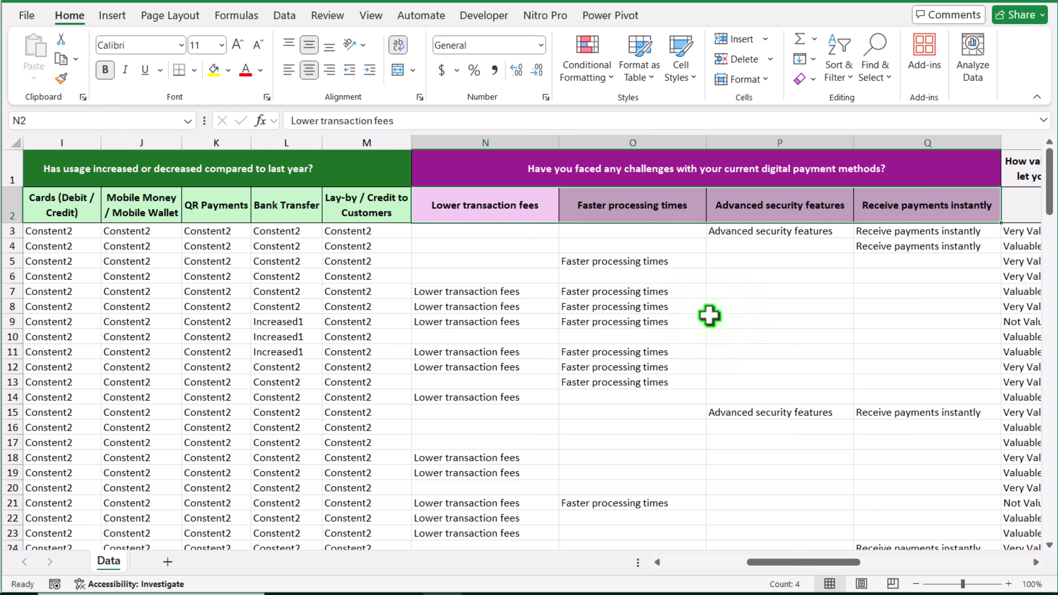
{"action": "left_click", "coordinate": [662, 169]}
{"action": "key", "text": "Right"}
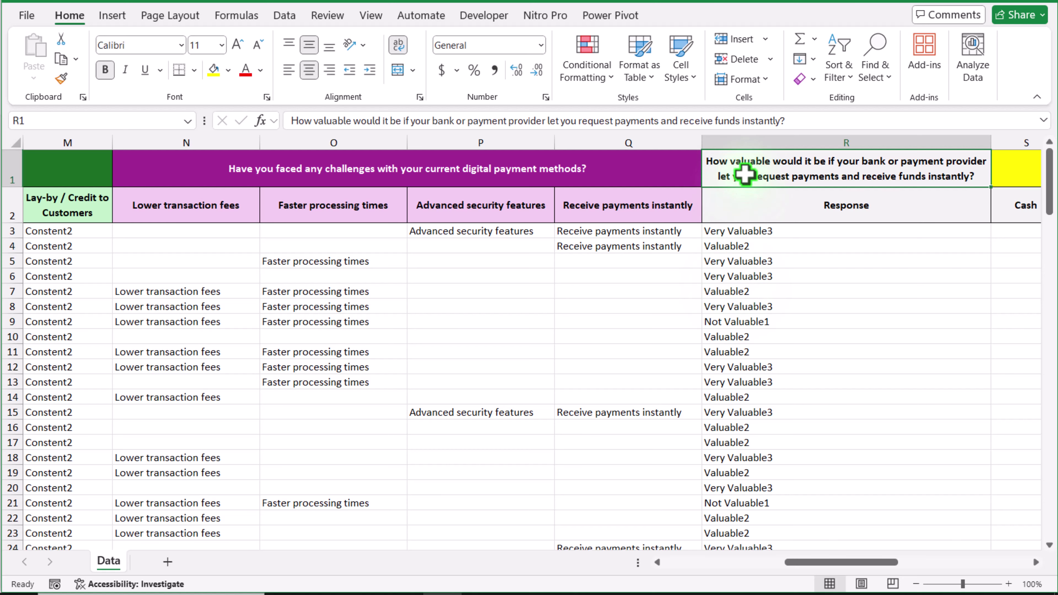
{"action": "key", "text": "Right"}
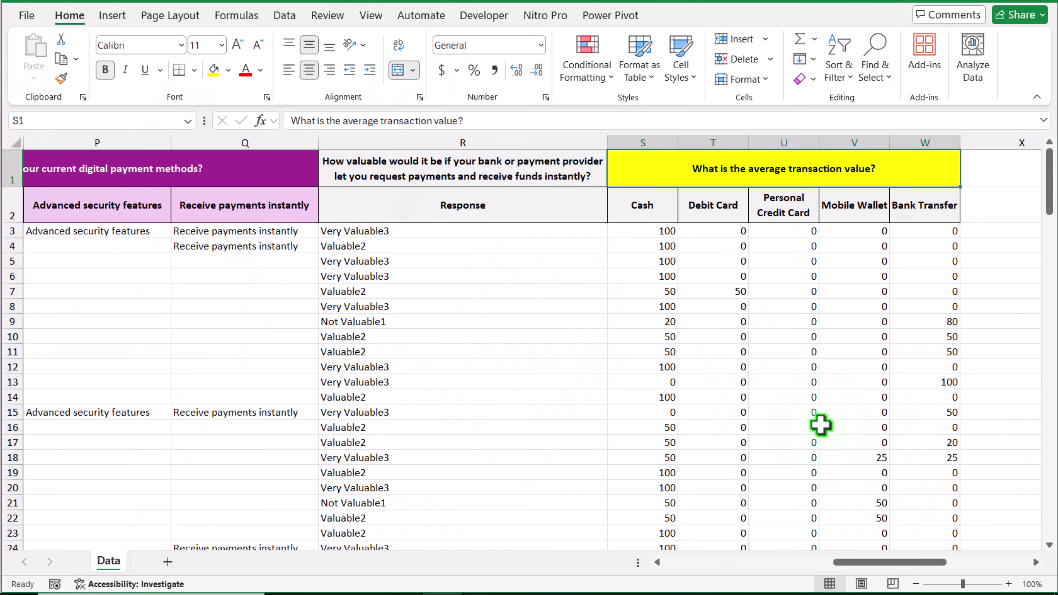
Insert a blank column before Collector ID and enter the heading "Subtotal" in A2.
{"action": "left_click_drag", "start_coordinate": [877, 563], "coordinate": [679, 562]}
{"action": "left_click", "coordinate": [54, 143]}
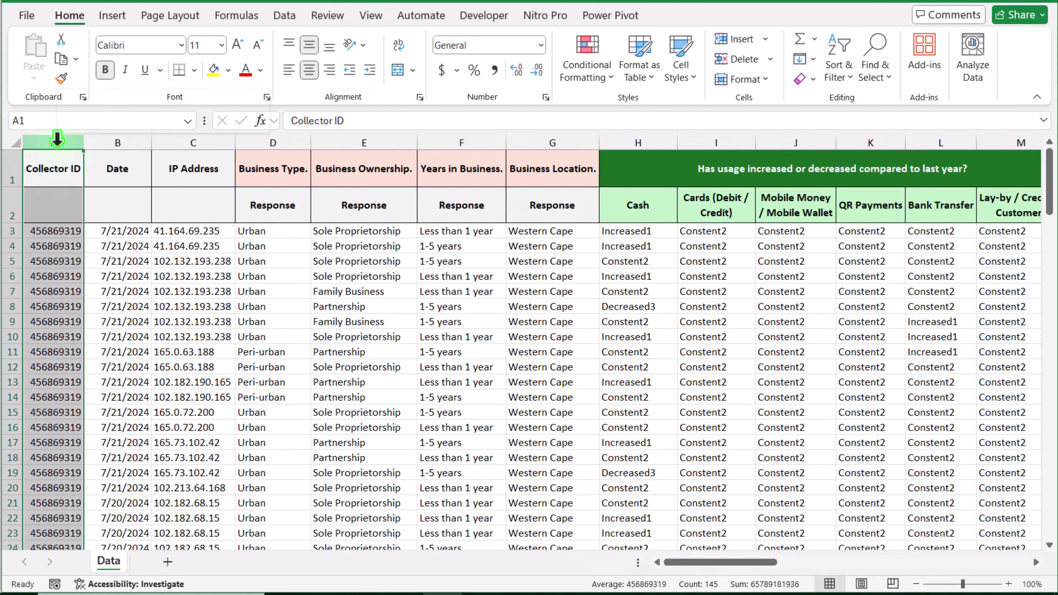
{"action": "right_click", "coordinate": [55, 143]}
{"action": "left_click", "coordinate": [97, 303]}
{"action": "left_click_drag", "start_coordinate": [147, 143], "coordinate": [88, 151]}
{"action": "left_click", "coordinate": [64, 201]}
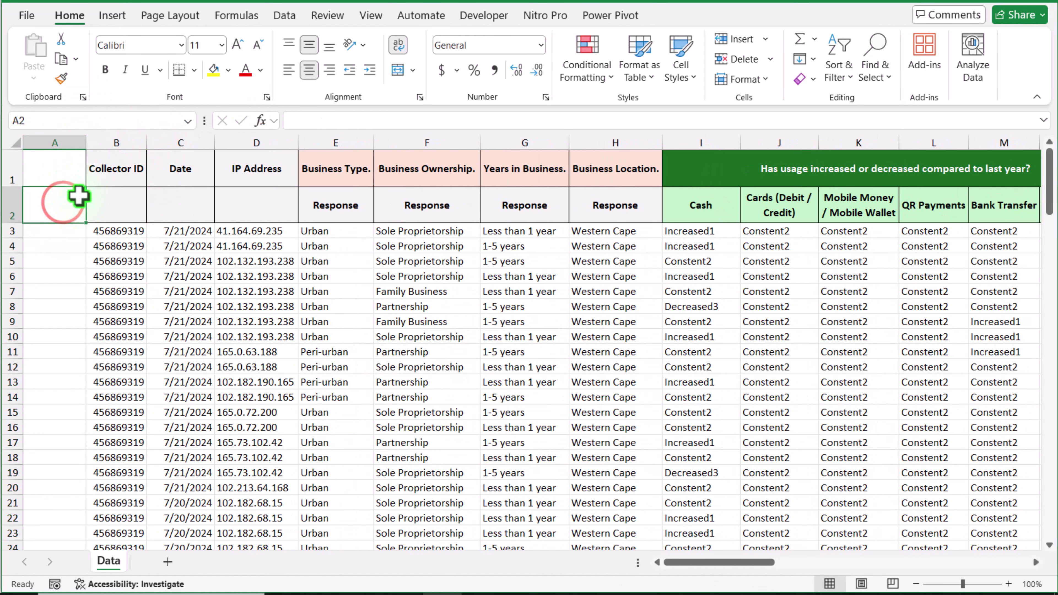
{"action": "type", "text": "Subtotal"}
{"action": "key", "text": "Return"}
Enter =SUBTOTAL(103,B3) in A3 and fill it down the Subtotal column for all data rows.
{"action": "type", "text": "="}
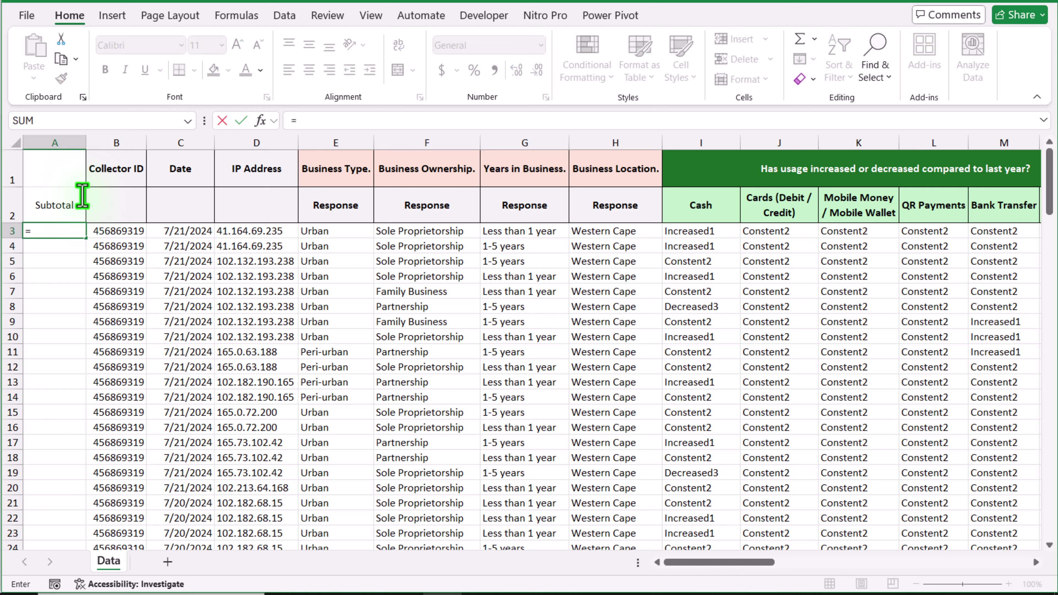
{"action": "type", "text": "sub"}
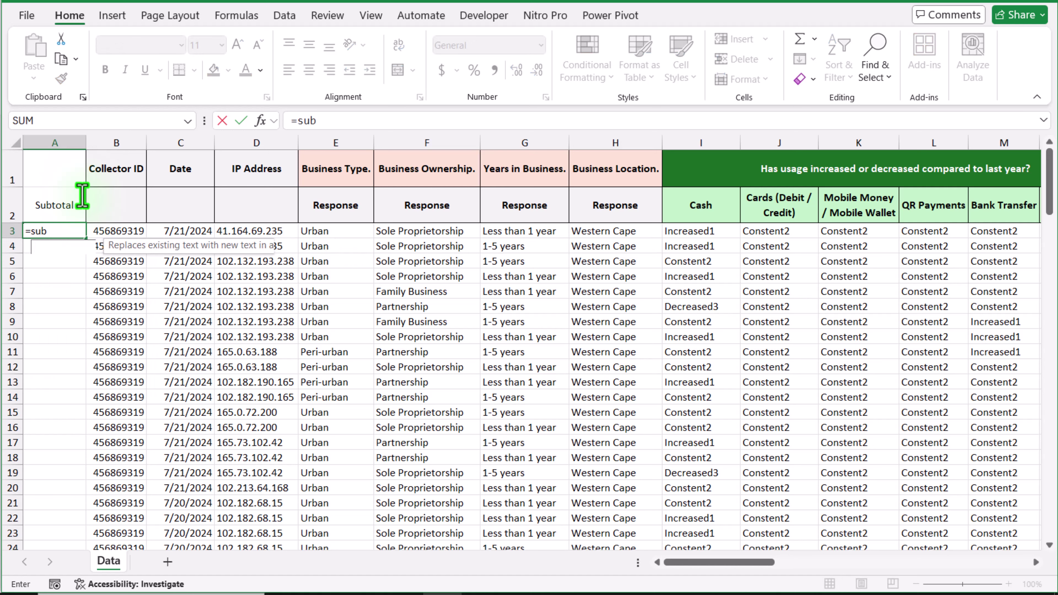
{"action": "type", "text": "total("}
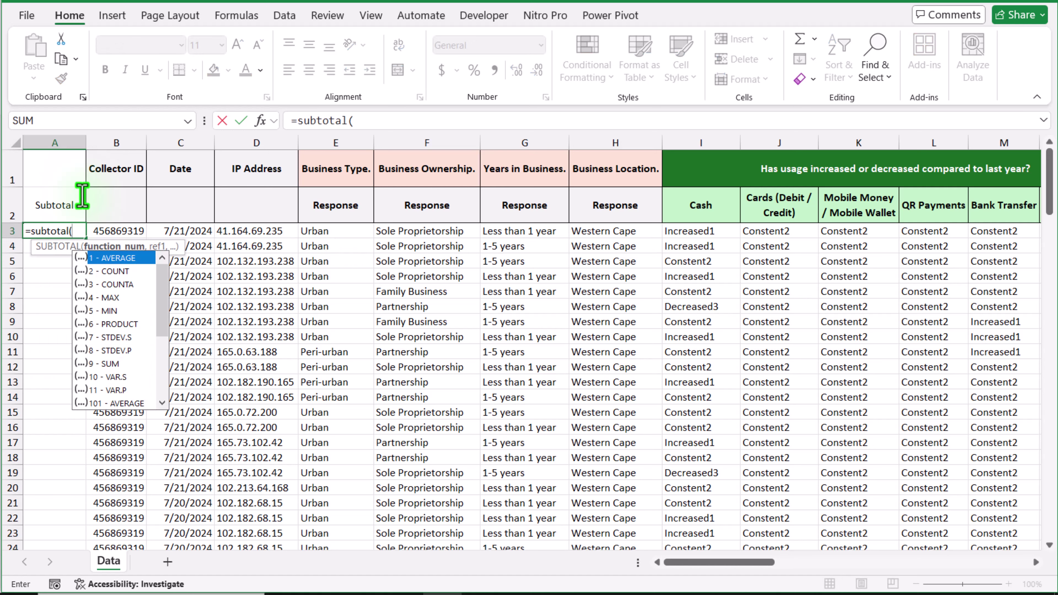
{"action": "type", "text": "103,"}
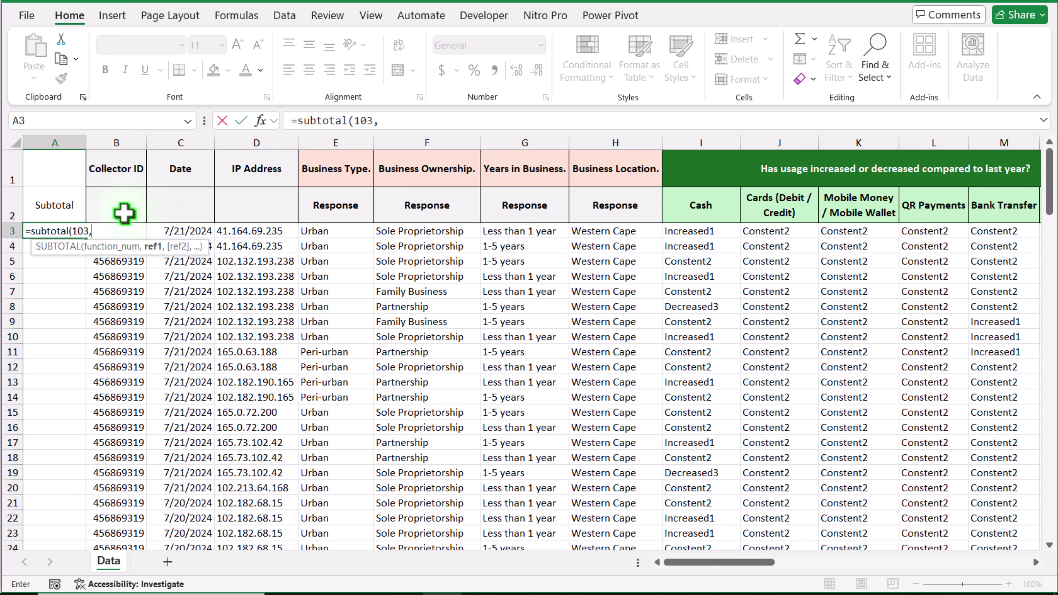
{"action": "left_click", "coordinate": [124, 212]}
{"action": "left_click", "coordinate": [110, 236]}
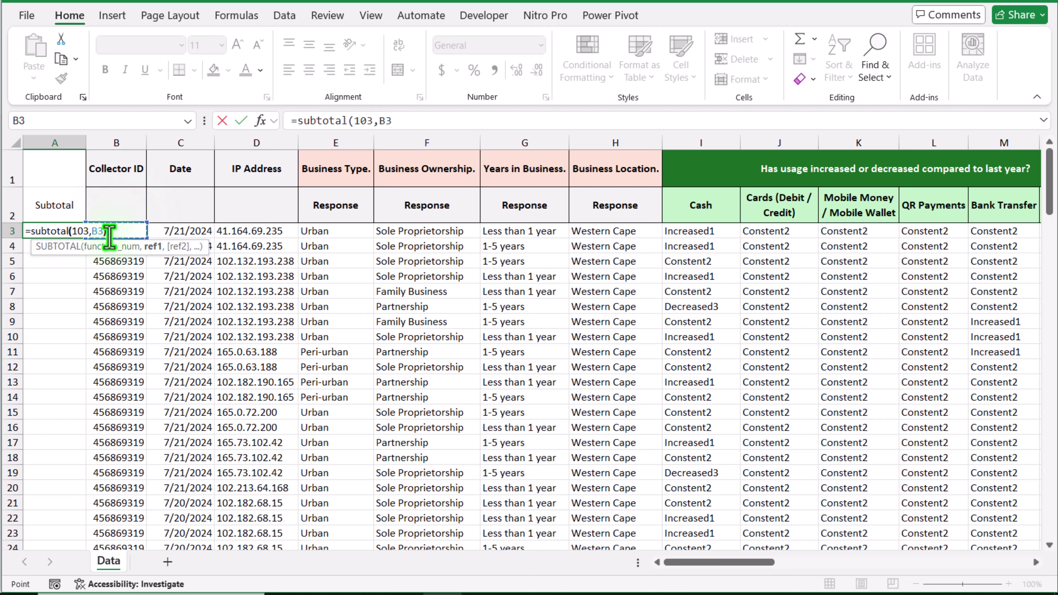
{"action": "type", "text": ")"}
{"action": "key", "text": "Return"}
{"action": "left_click", "coordinate": [73, 230]}
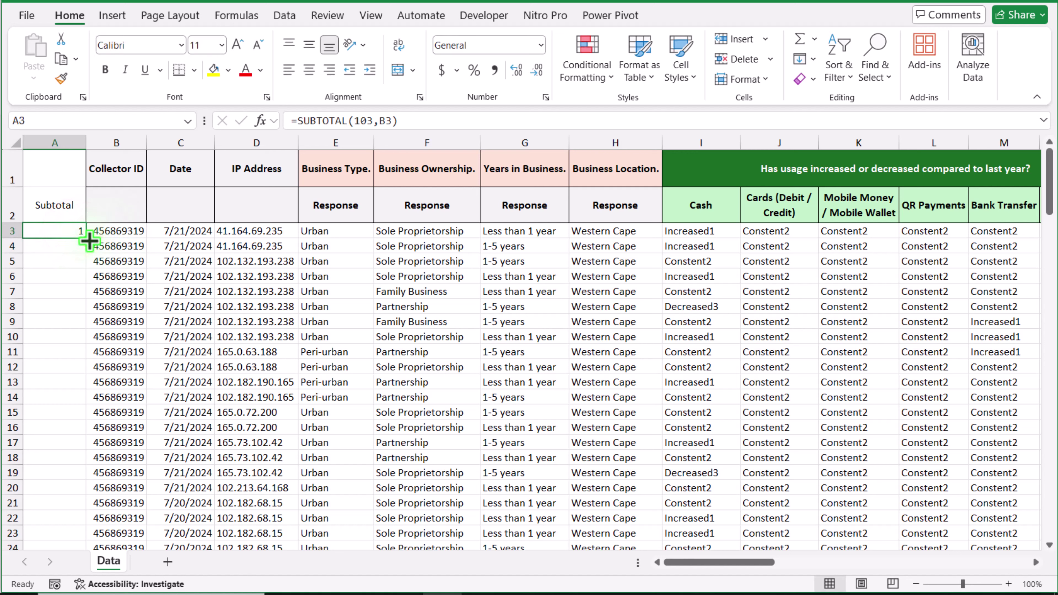
{"action": "double_click", "coordinate": [89, 241]}
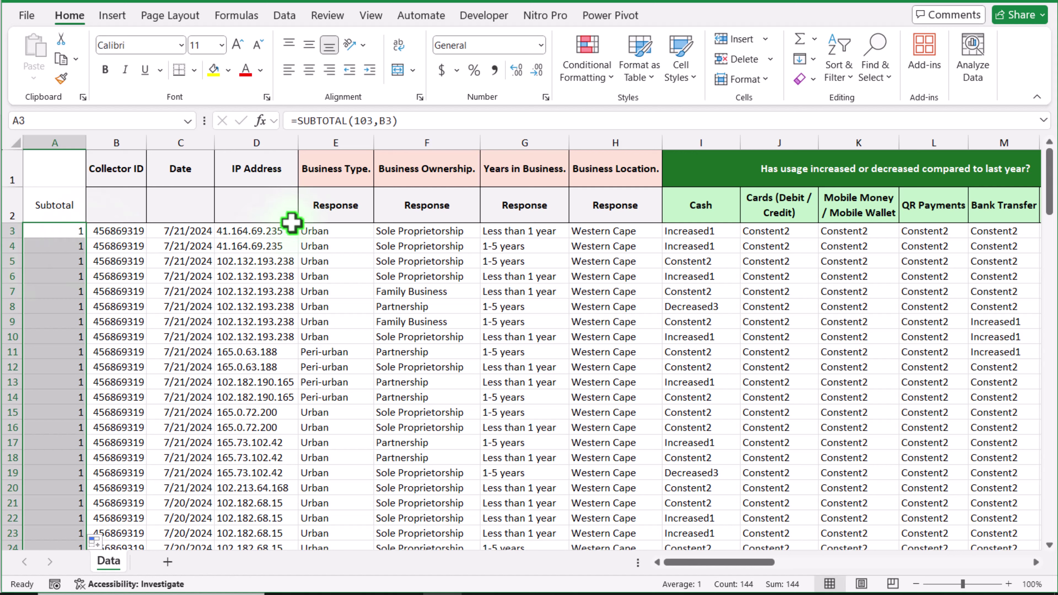
Copy the four business headings in E1:H1 and paste them as values over the Response labels in E2:H2.
{"action": "left_click_drag", "start_coordinate": [324, 168], "coordinate": [582, 167]}
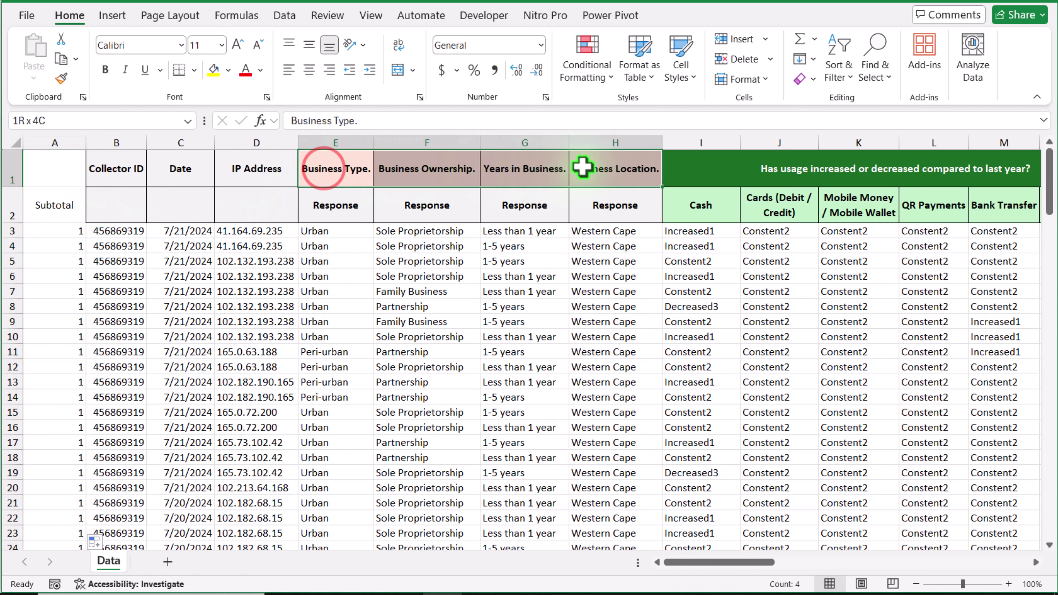
{"action": "left_click", "coordinate": [543, 202]}
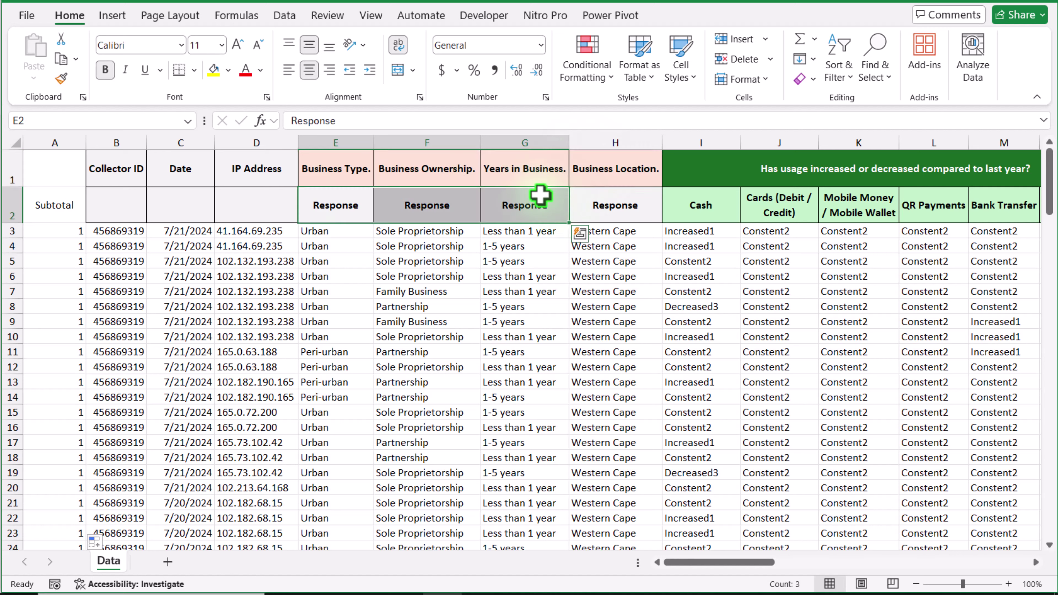
{"action": "left_click_drag", "start_coordinate": [327, 204], "coordinate": [609, 210]}
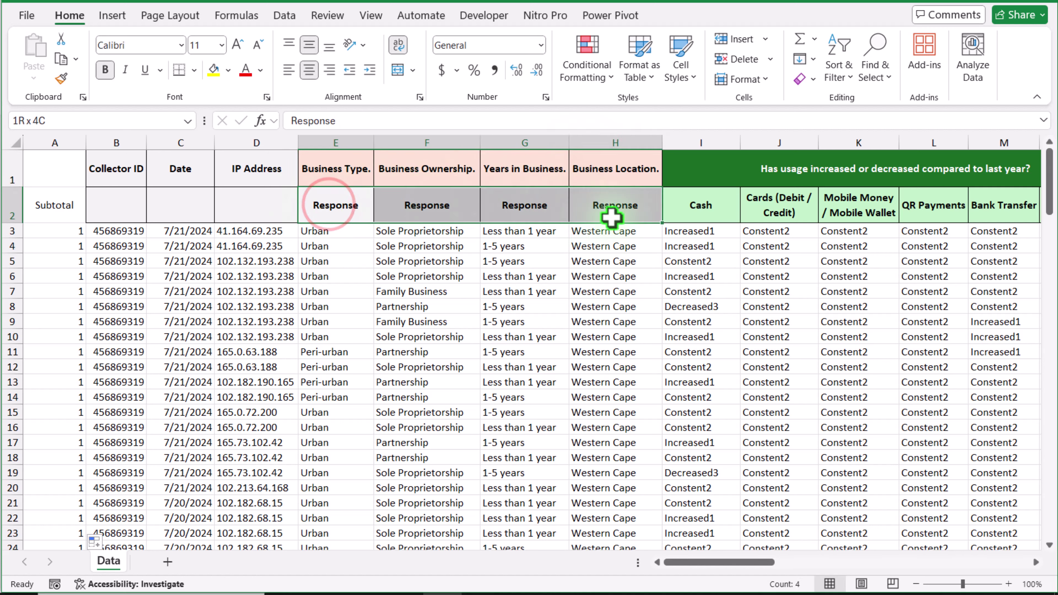
{"action": "left_click_drag", "start_coordinate": [333, 166], "coordinate": [584, 175]}
{"action": "key", "text": "ctrl+c"}
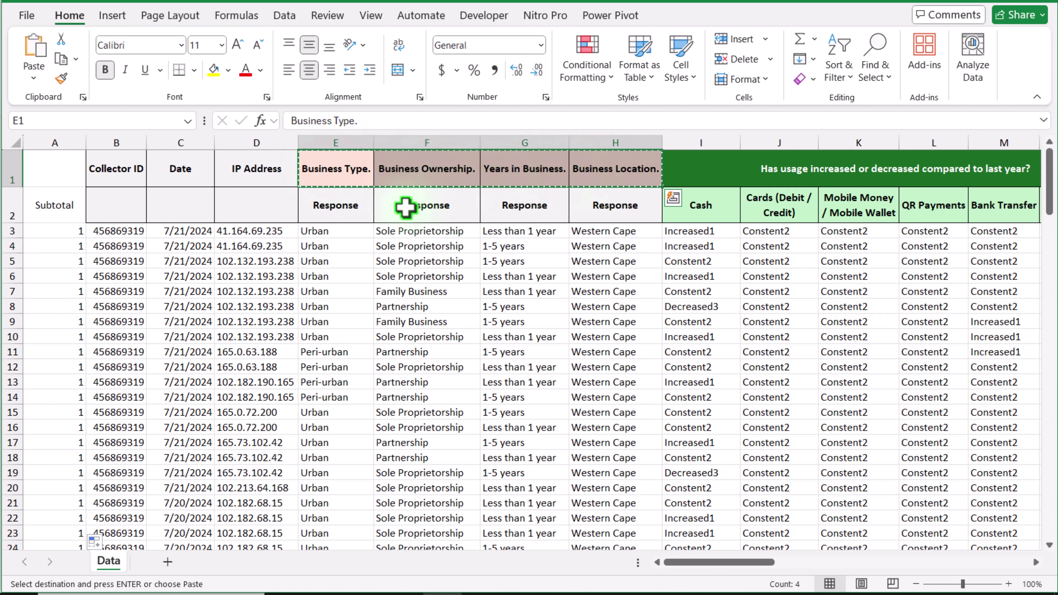
{"action": "left_click", "coordinate": [347, 208]}
{"action": "right_click", "coordinate": [349, 213]}
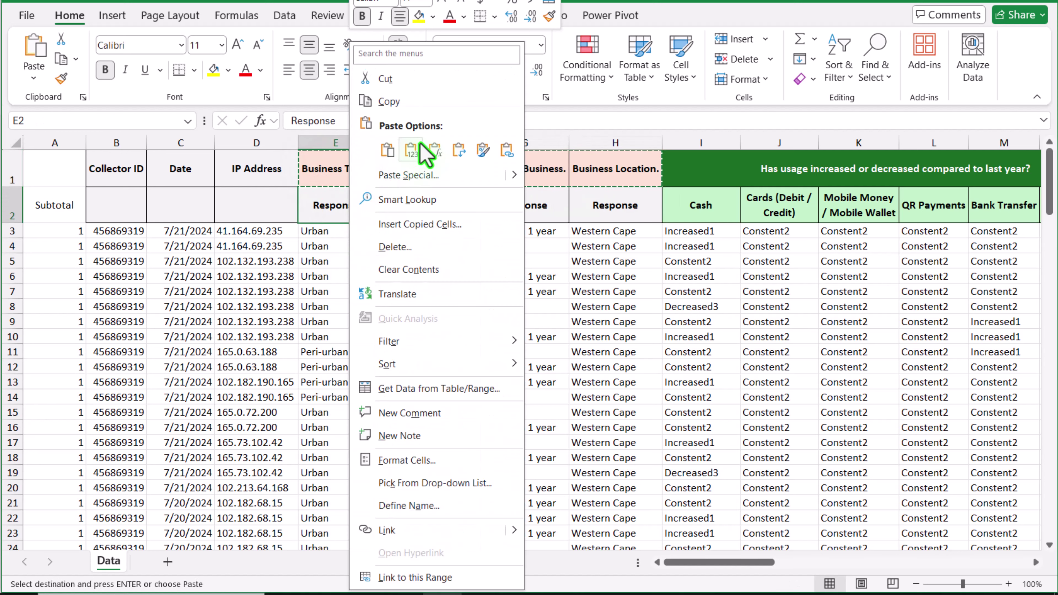
{"action": "left_click", "coordinate": [408, 150]}
Convert the range E2:H146 into a table with headers.
{"action": "key", "text": "shift+Down"}
{"action": "key", "text": "shift+Down"}
{"action": "key", "text": "shift+Down"}
{"action": "key", "text": "shift+Down"}
{"action": "key", "text": "shift+Down"}
{"action": "key", "text": "shift+Down"}
{"action": "left_click_drag", "start_coordinate": [330, 196], "coordinate": [590, 275]}
{"action": "key", "text": "ctrl+shift+Down"}
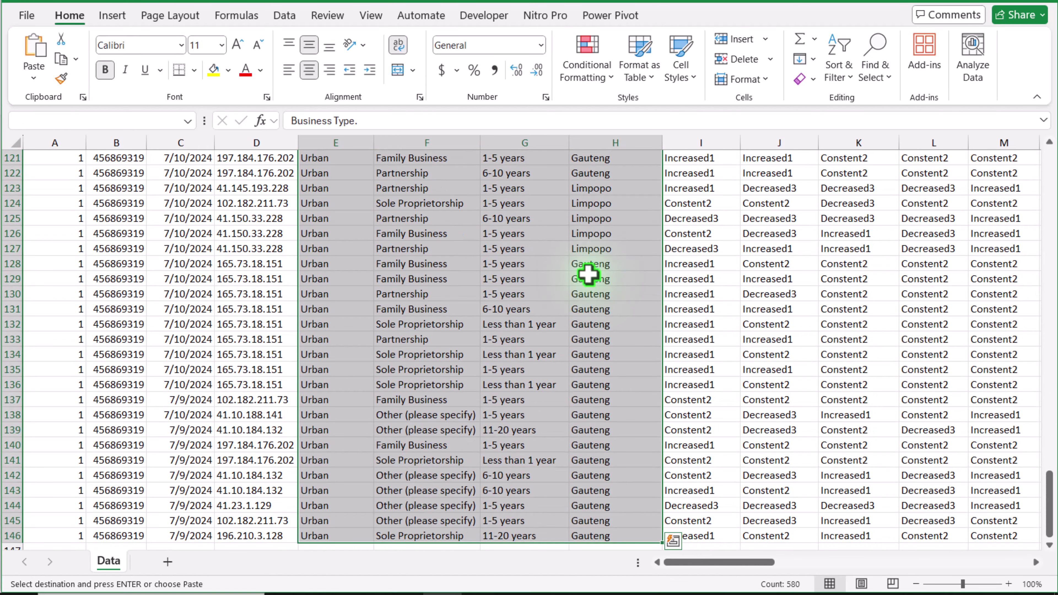
{"action": "key", "text": "ctrl+BackSpace"}
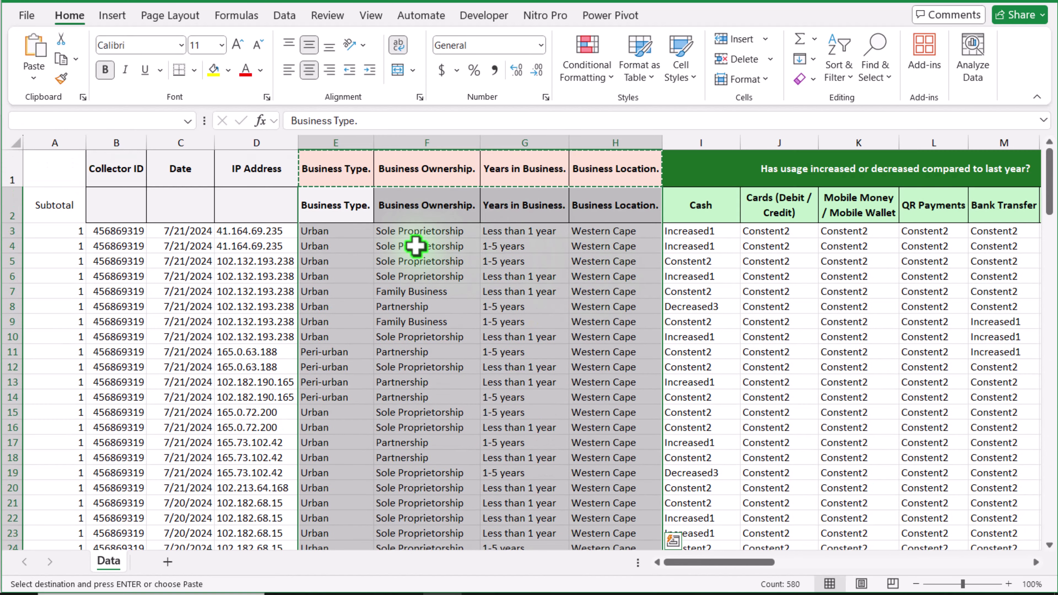
{"action": "key", "text": "ctrl+t"}
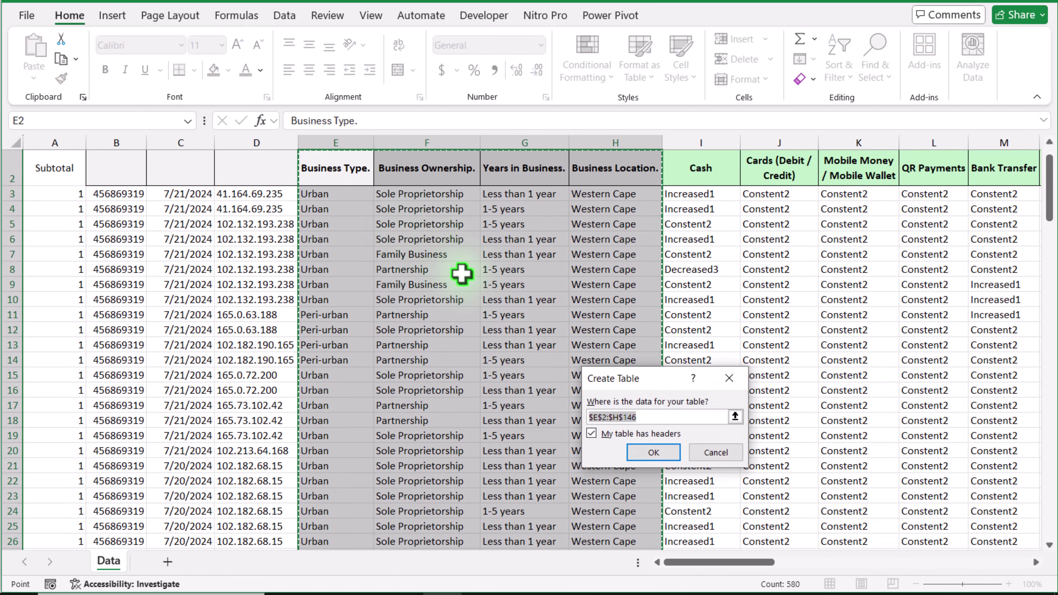
{"action": "left_click", "coordinate": [661, 450]}
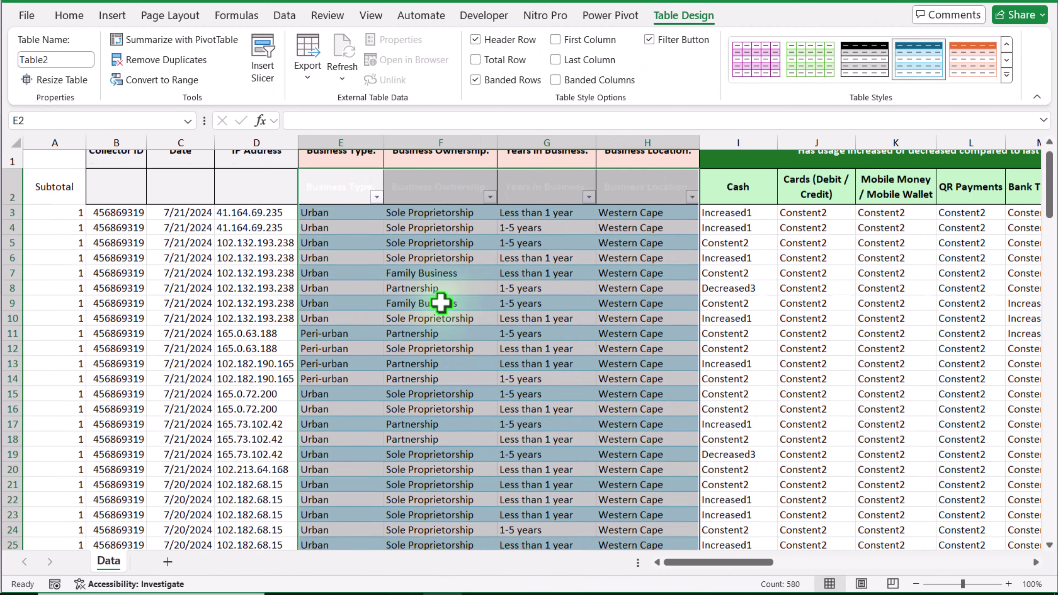
Fill the table's header cells E2:H2 with dark blue so the white heading text stands out.
{"action": "scroll", "coordinate": [439, 300], "scroll_direction": "up", "scroll_amount": 1}
{"action": "left_click", "coordinate": [318, 211]}
{"action": "left_click_drag", "start_coordinate": [346, 208], "coordinate": [602, 200]}
{"action": "left_click", "coordinate": [64, 18]}
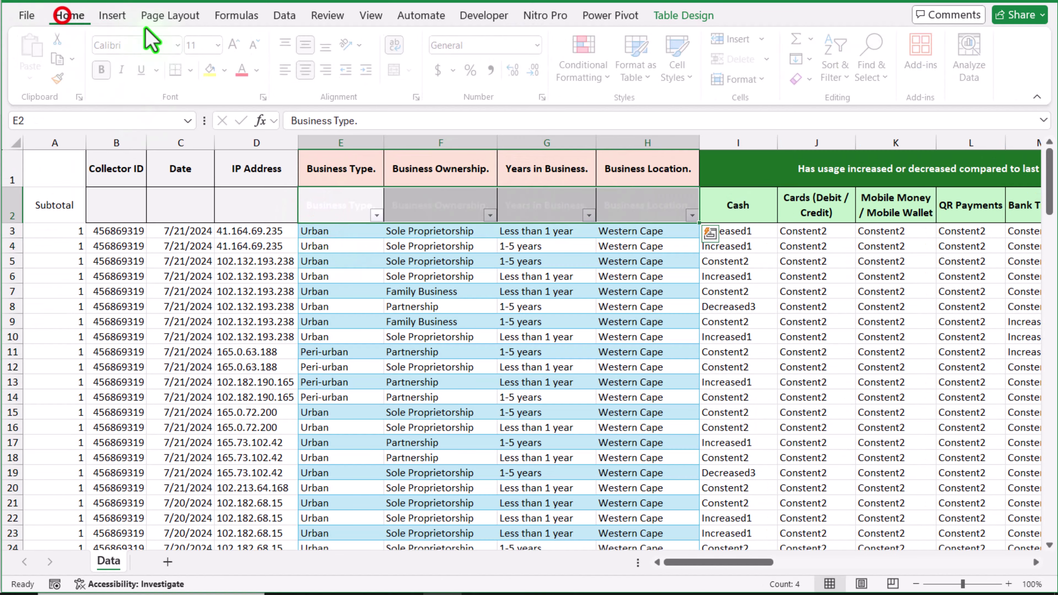
{"action": "left_click", "coordinate": [228, 70]}
{"action": "left_click", "coordinate": [249, 111]}
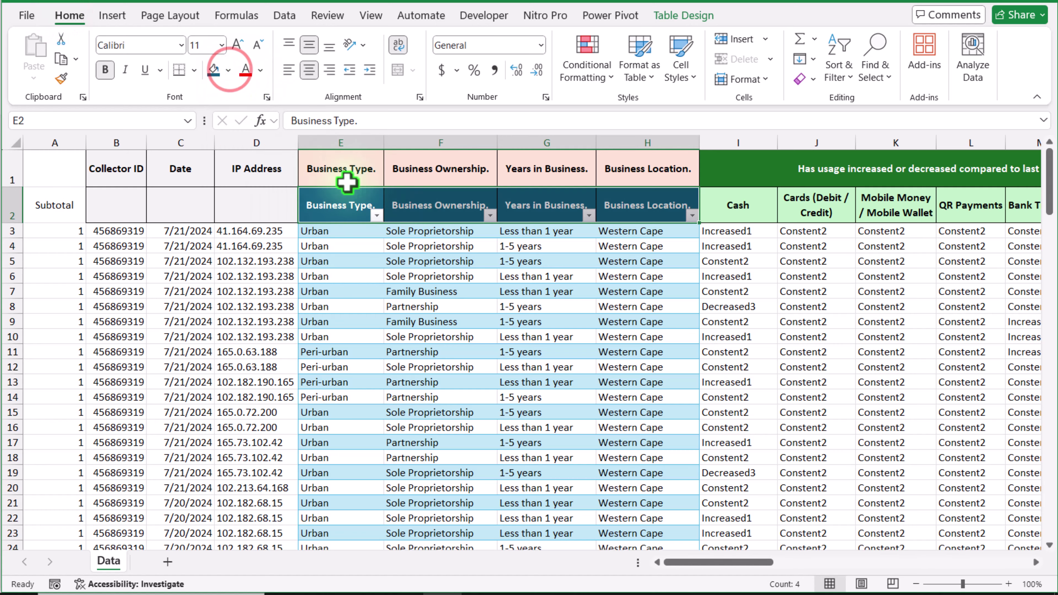
Add a new worksheet and merge and center cells A1:G2 on it.
{"action": "left_click", "coordinate": [168, 562]}
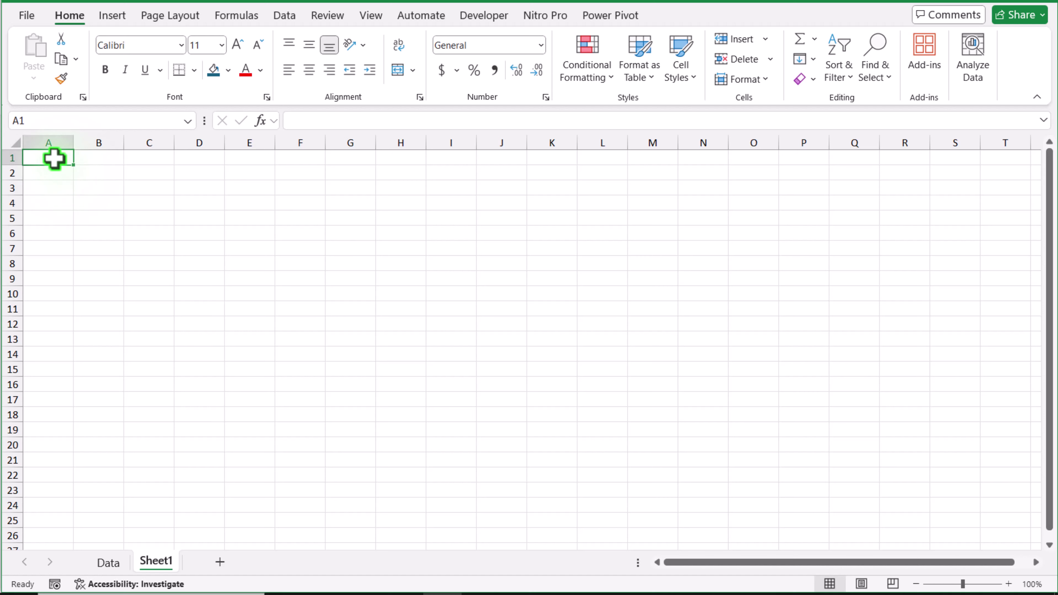
{"action": "left_click_drag", "start_coordinate": [54, 158], "coordinate": [284, 167]}
{"action": "key", "text": "alt+h"}
{"action": "type", "text": "mc"}
Link the merged title cell A1:G2 to the usage question in Data!I1, align it vertically to the middle and fill it light green.
{"action": "type", "text": "="}
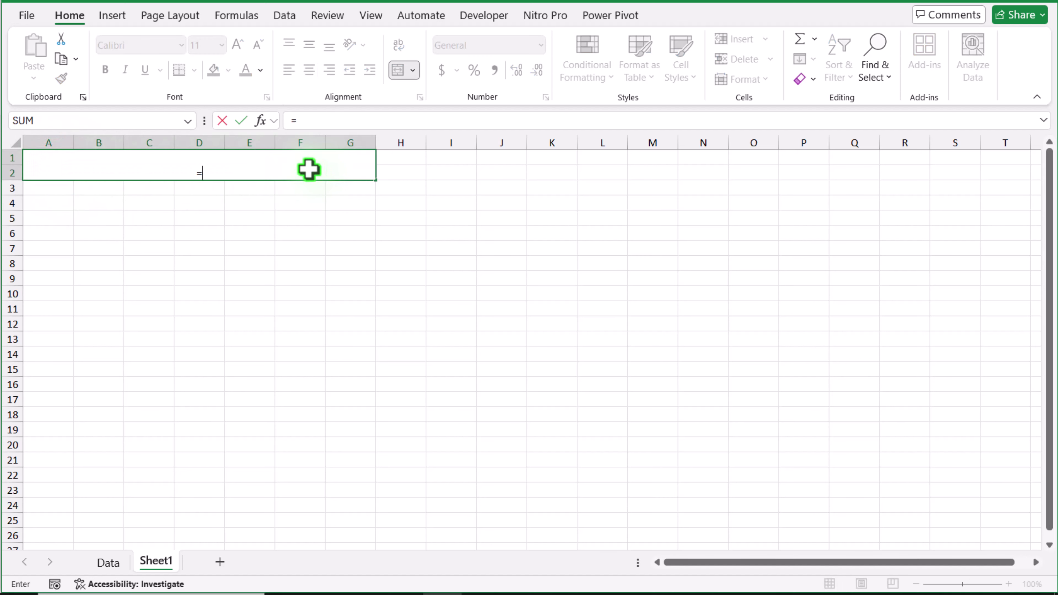
{"action": "left_click", "coordinate": [110, 562]}
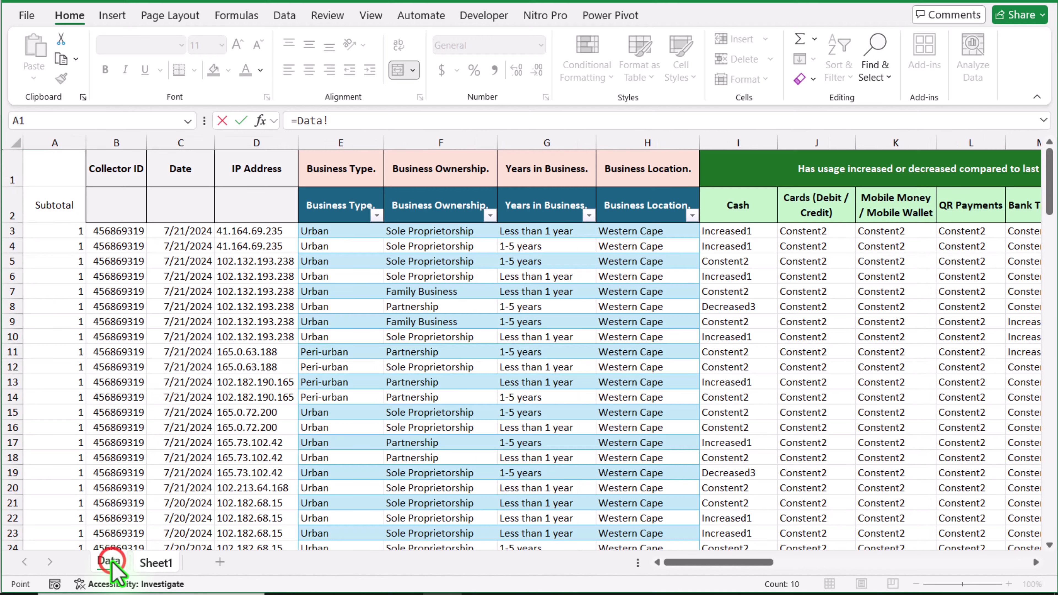
{"action": "left_click", "coordinate": [723, 164]}
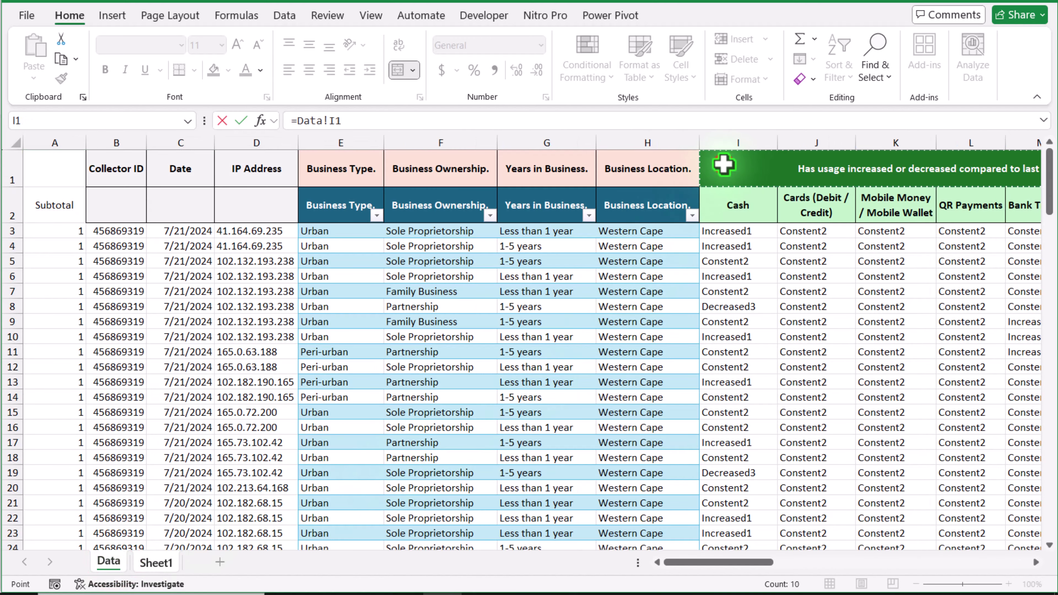
{"action": "key", "text": "Return"}
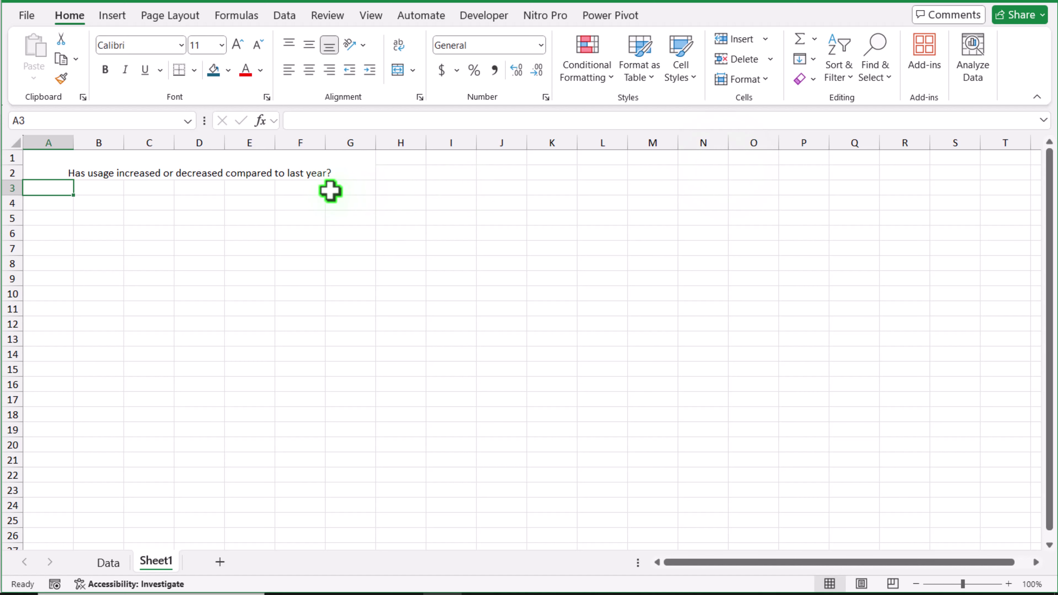
{"action": "left_click", "coordinate": [254, 170]}
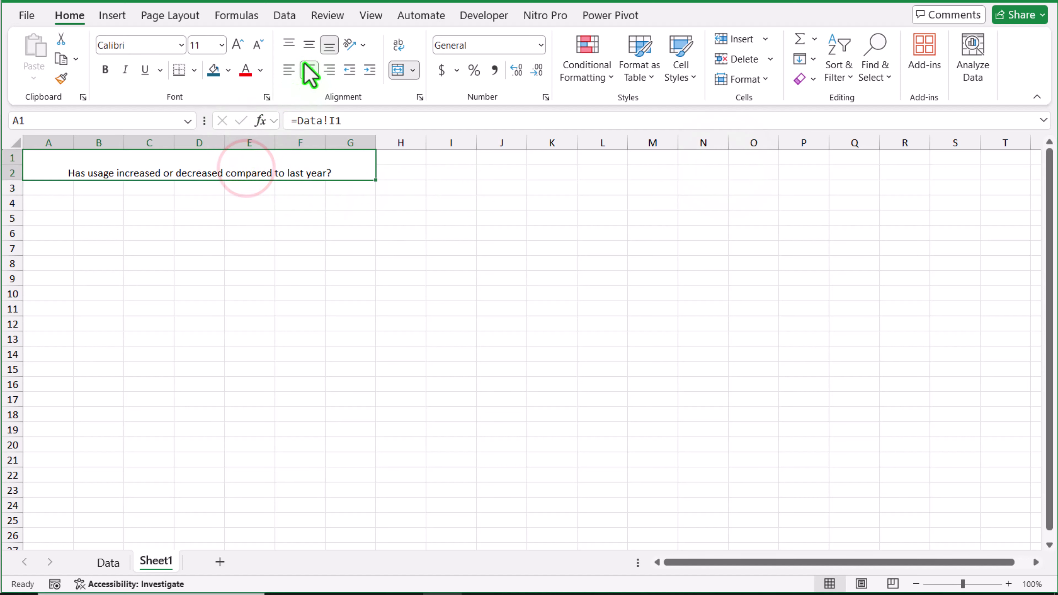
{"action": "left_click", "coordinate": [309, 44]}
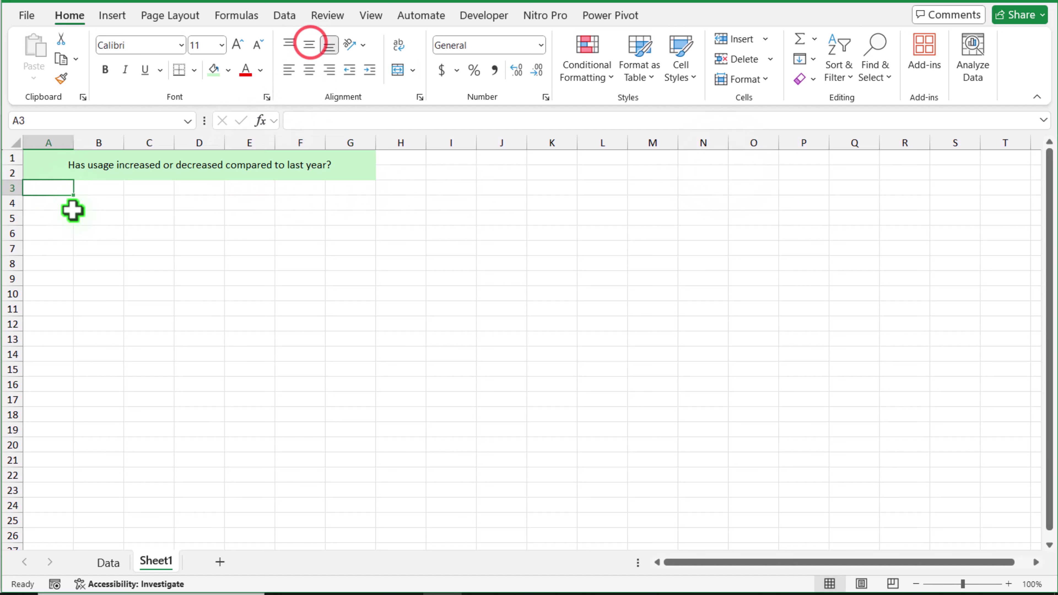
List the payment methods down from A4 with =TRANSPOSE(Data!I2:N2) and widen column A to fit the labels.
{"action": "left_click", "coordinate": [71, 206]}
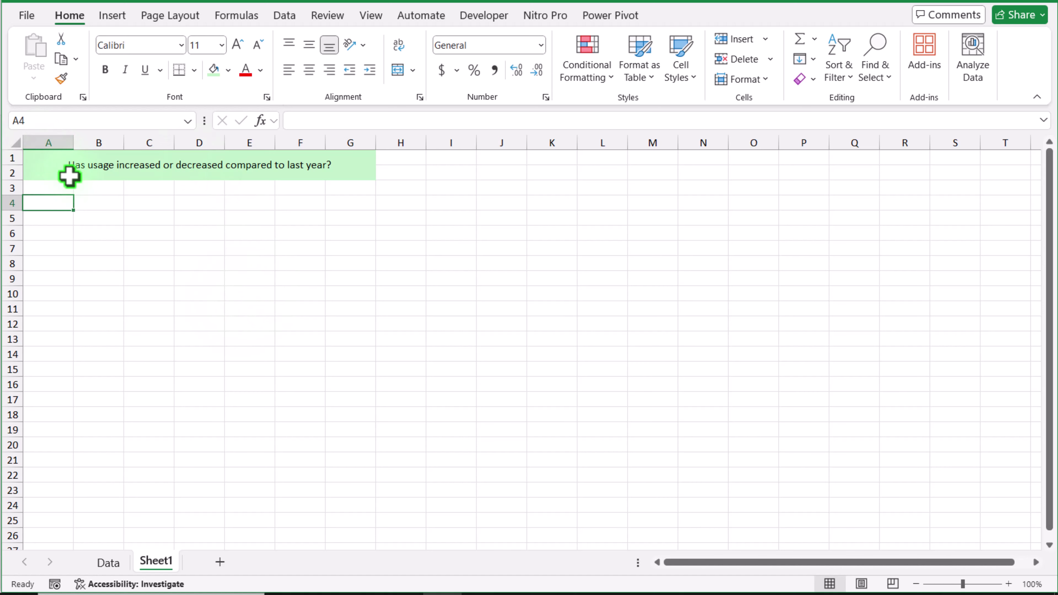
{"action": "type", "text": "=tra"}
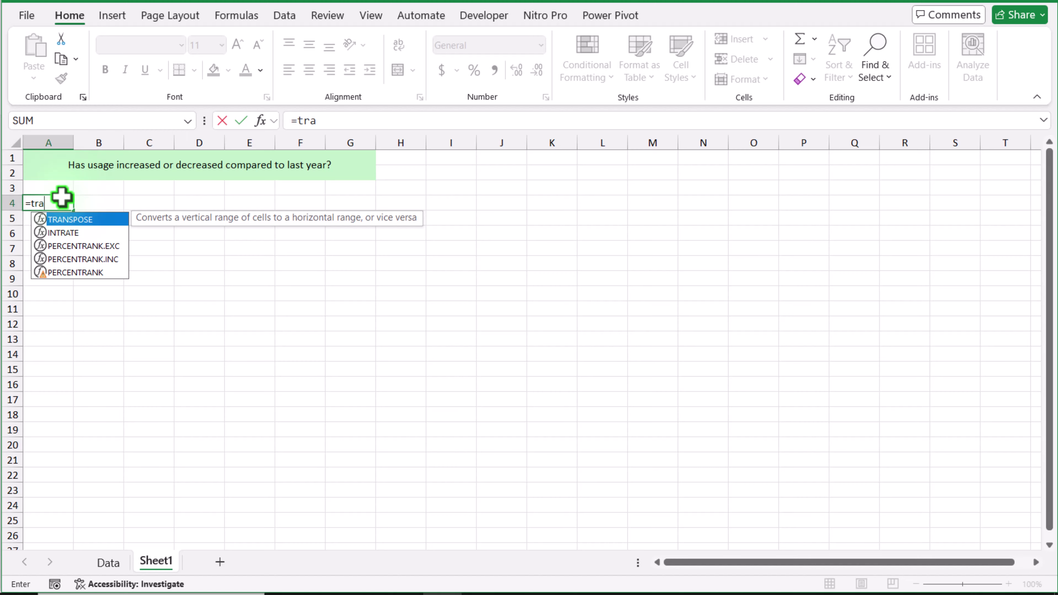
{"action": "double_click", "coordinate": [71, 219]}
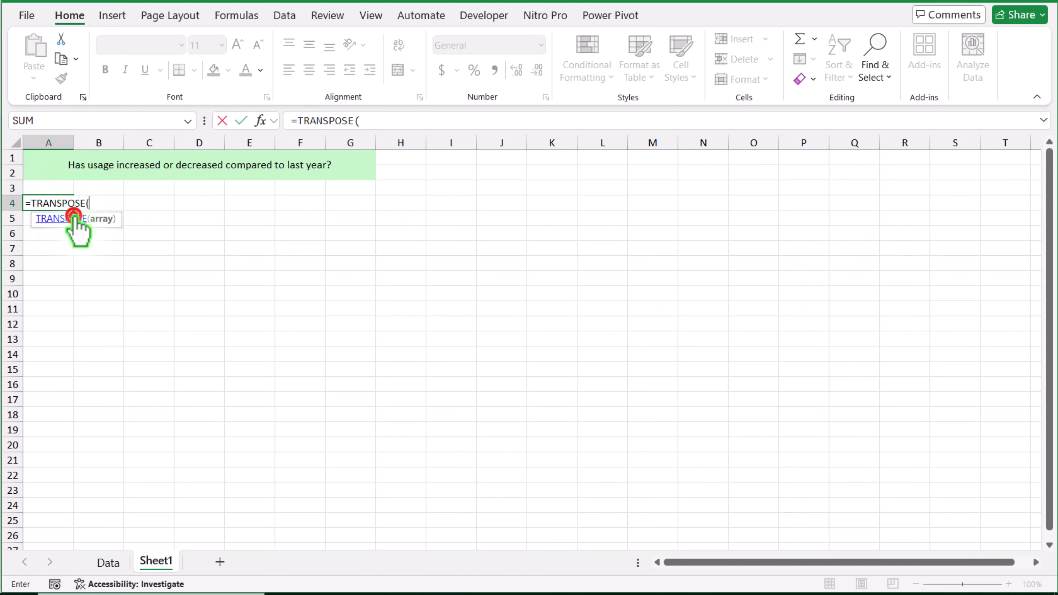
{"action": "left_click", "coordinate": [121, 563]}
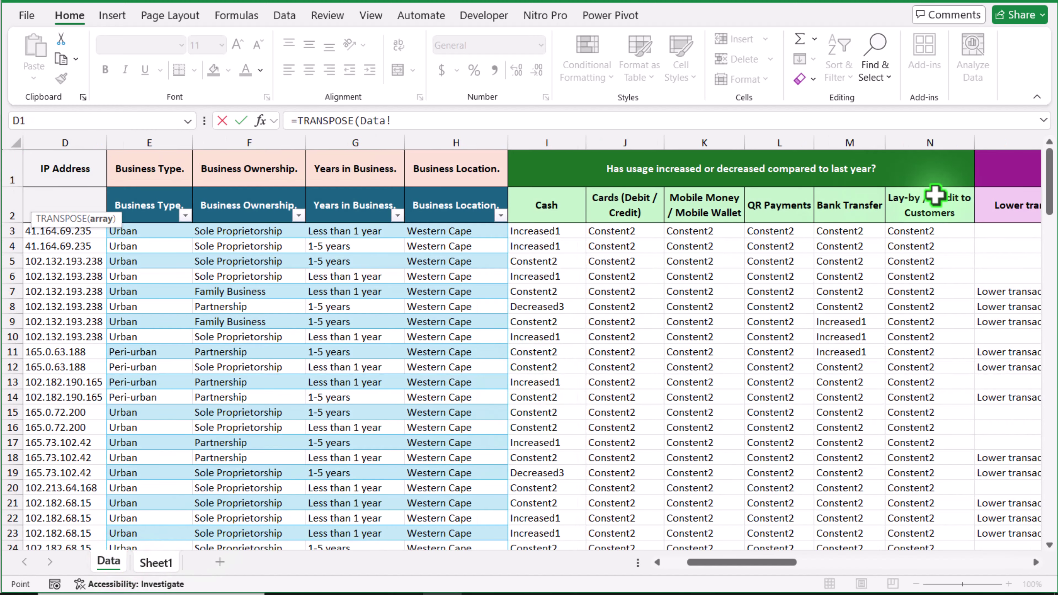
{"action": "left_click_drag", "start_coordinate": [935, 194], "coordinate": [582, 214]}
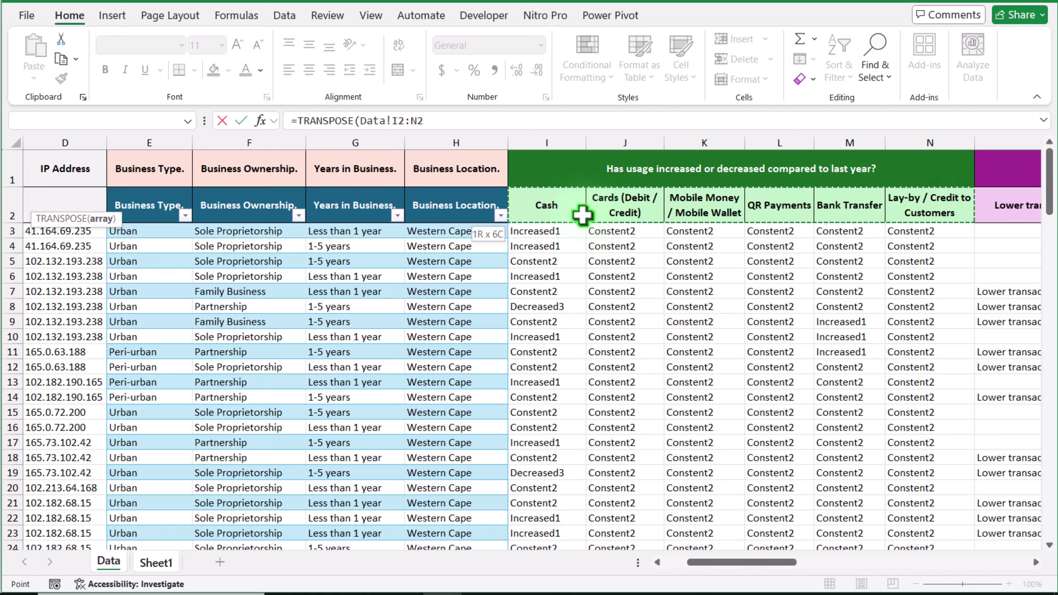
{"action": "key", "text": "Return"}
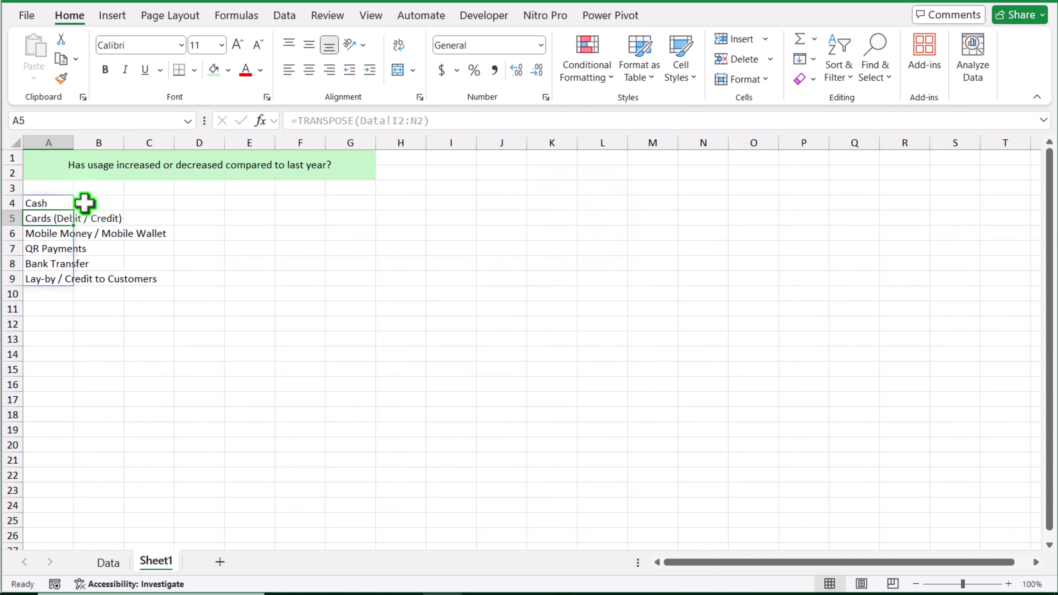
{"action": "left_click_drag", "start_coordinate": [69, 140], "coordinate": [69, 141]}
{"action": "left_click_drag", "start_coordinate": [123, 144], "coordinate": [172, 146]}
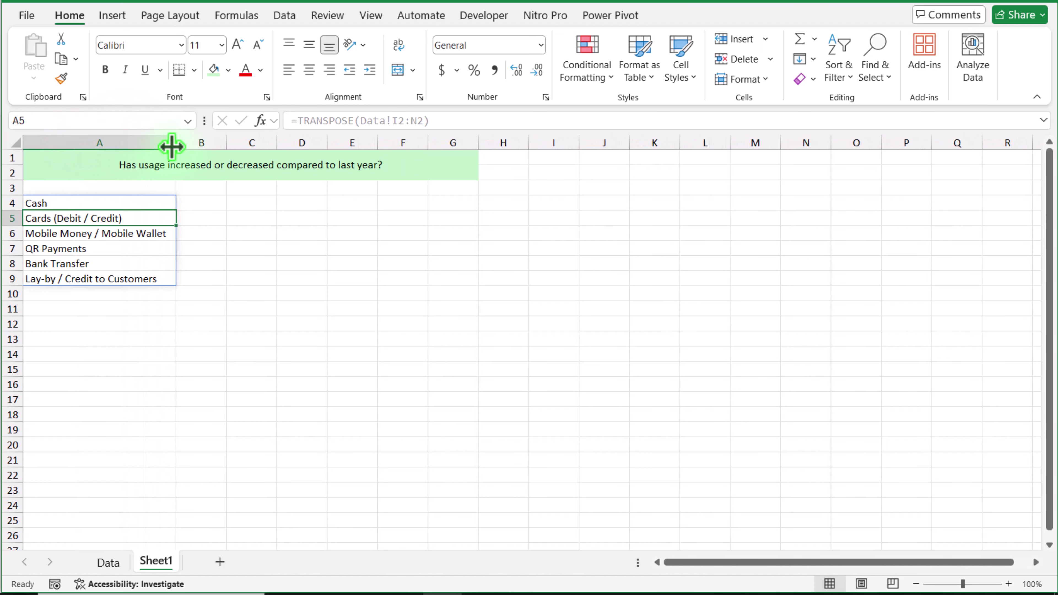
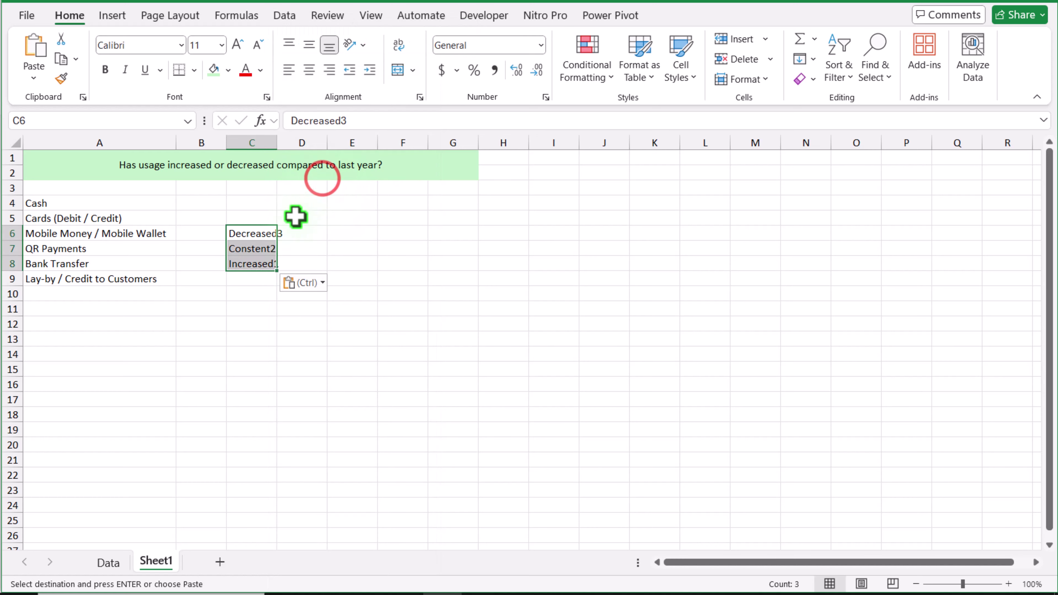
Move the Increased1 label from C8 to B3 as the first column heading.
{"action": "left_click", "coordinate": [295, 249]}
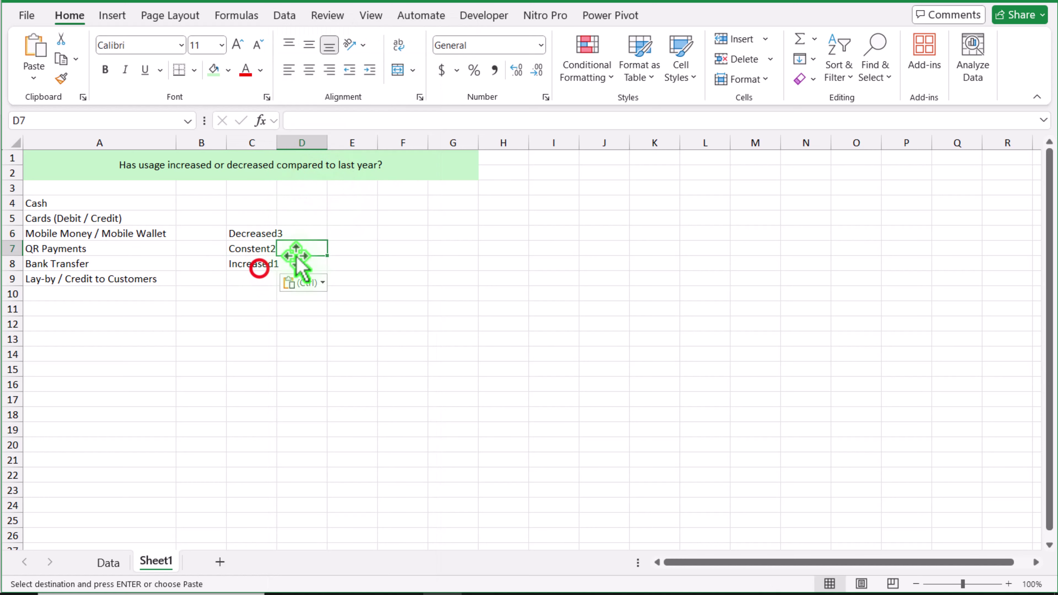
{"action": "left_click", "coordinate": [263, 264]}
{"action": "key", "text": "ctrl+c"}
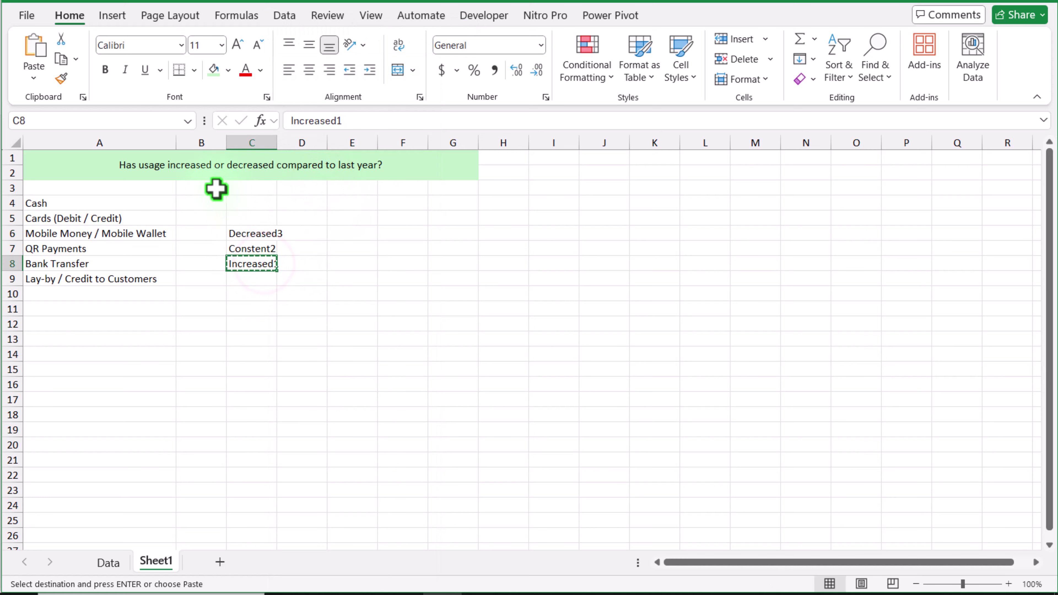
{"action": "left_click", "coordinate": [208, 187]}
{"action": "key", "text": "ctrl+v"}
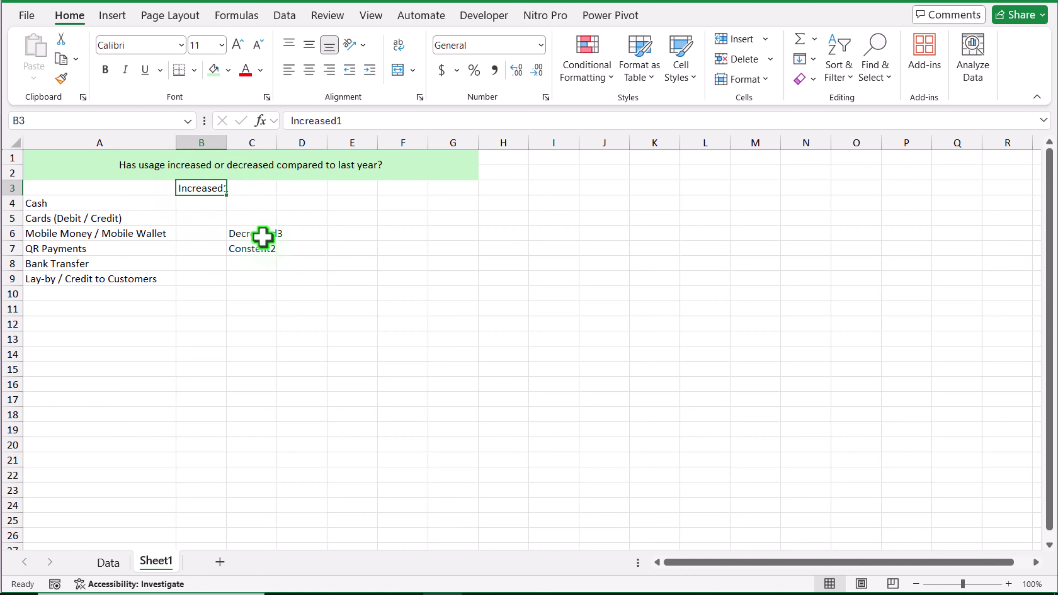
Move the Constent2 label from C7 to C3 and the Decreased3 label from C6 to D3.
{"action": "left_click", "coordinate": [262, 235]}
{"action": "left_click", "coordinate": [262, 250]}
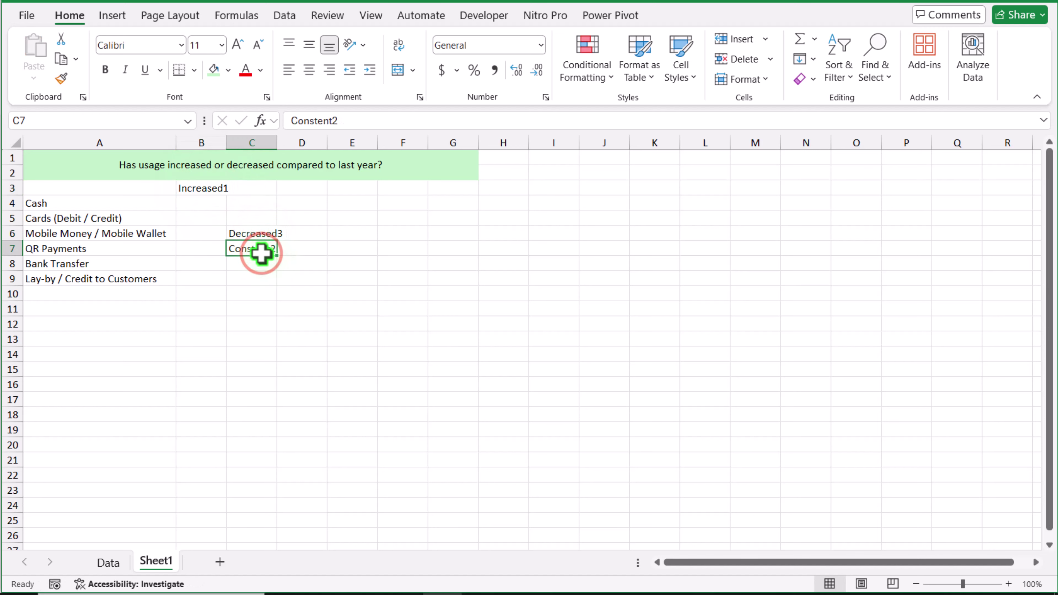
{"action": "key", "text": "ctrl+x"}
{"action": "left_click", "coordinate": [245, 184]}
{"action": "key", "text": "ctrl+v"}
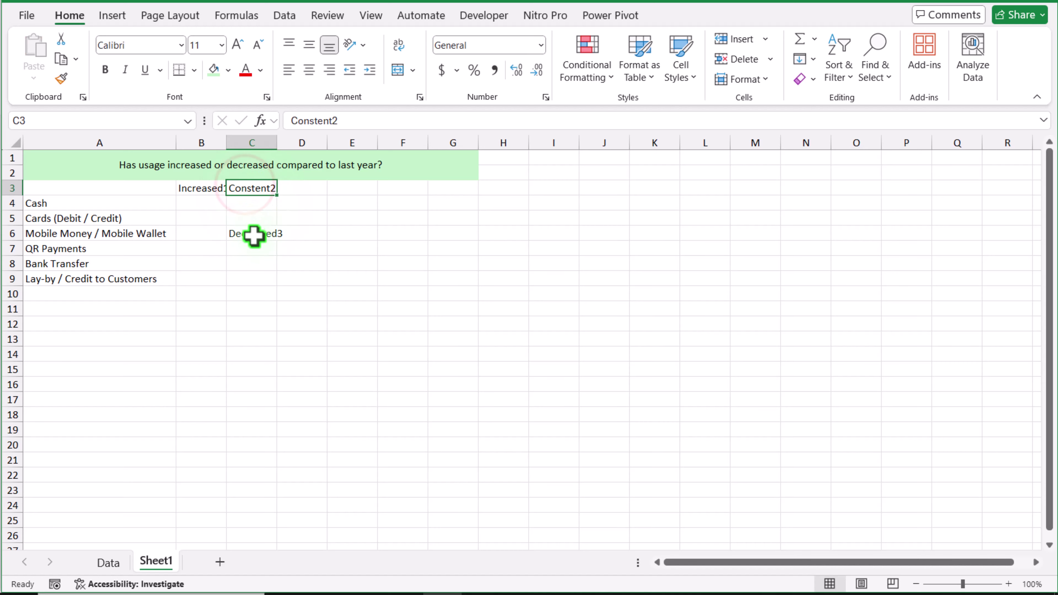
{"action": "left_click", "coordinate": [254, 236]}
{"action": "key", "text": "ctrl+x"}
{"action": "left_click", "coordinate": [287, 189]}
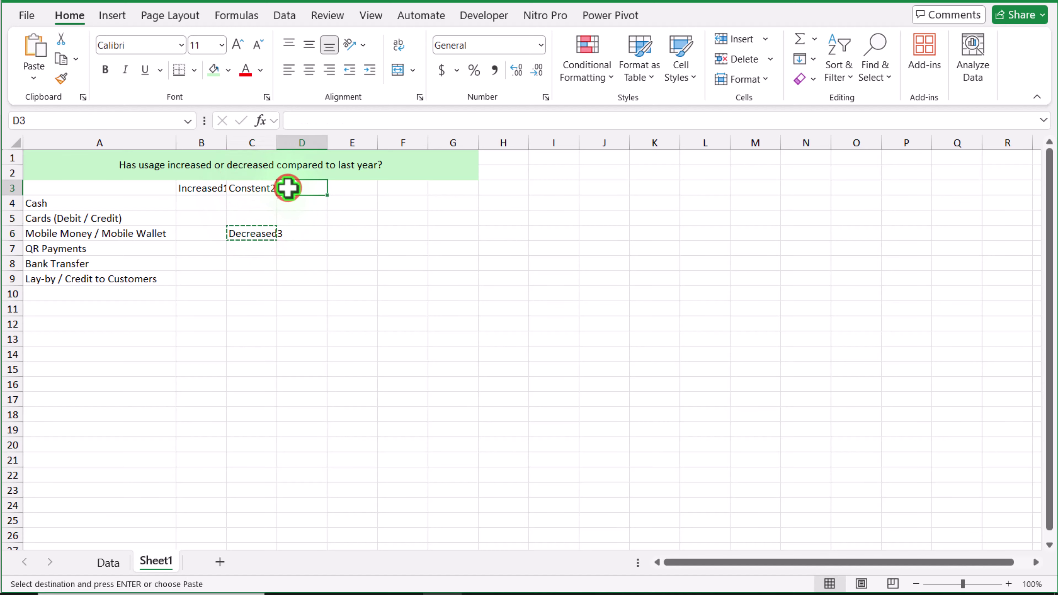
{"action": "key", "text": "ctrl+v"}
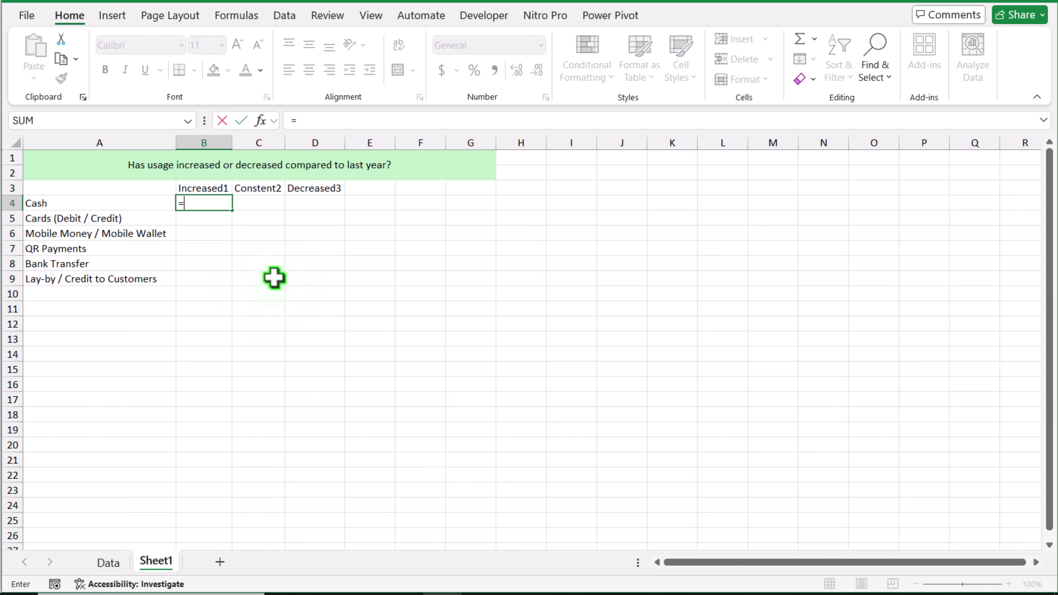
Count the Cash responses per heading by entering =COUNTIFS(Data!I3:I1000,Sheet1!B3:D3) in B4.
{"action": "type", "text": "countifs"}
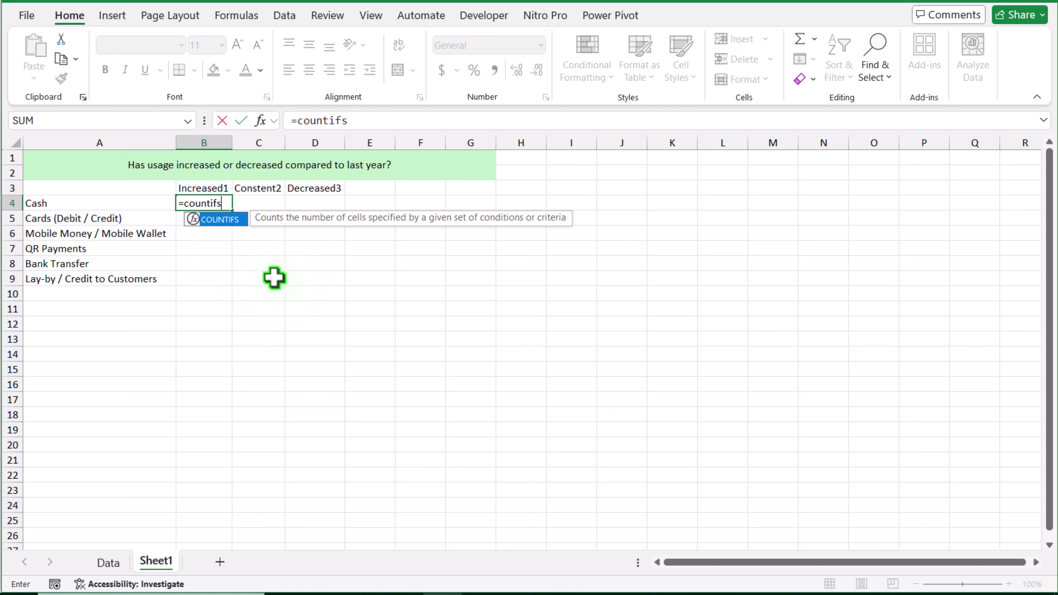
{"action": "type", "text": "("}
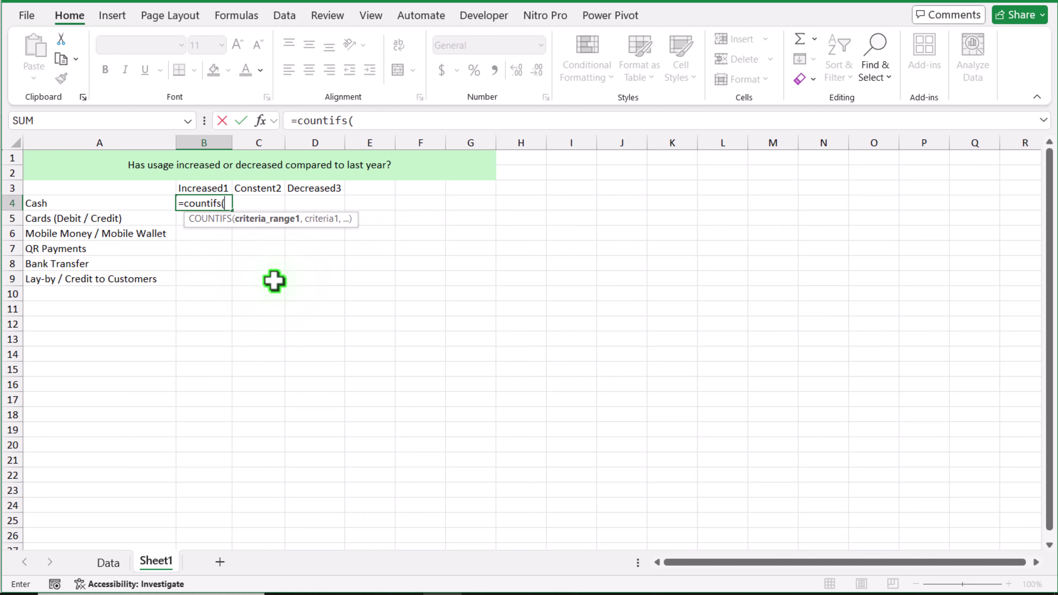
{"action": "left_click", "coordinate": [108, 564]}
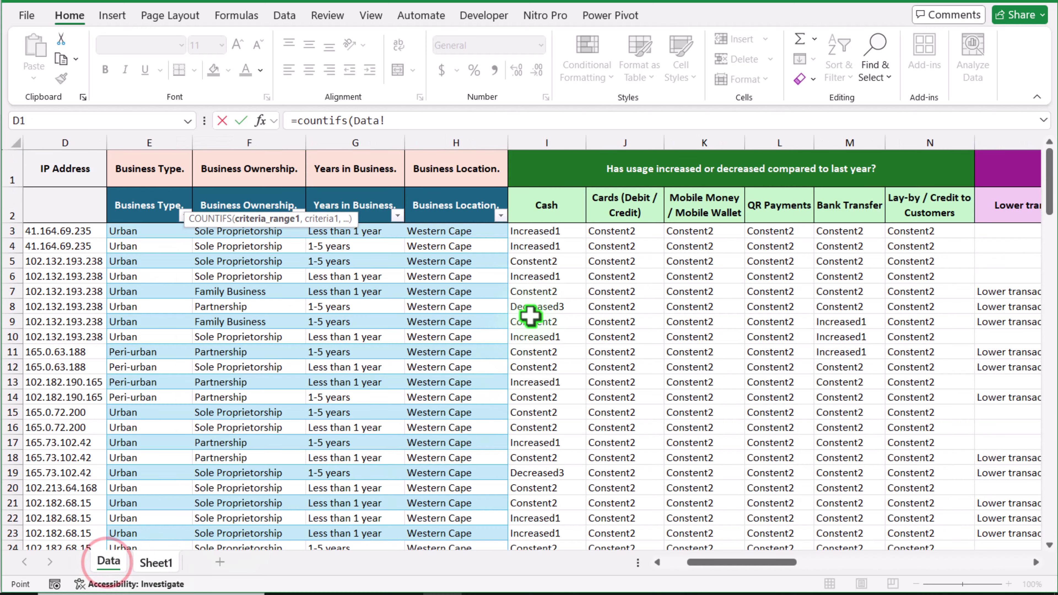
{"action": "left_click_drag", "start_coordinate": [535, 235], "coordinate": [537, 320]}
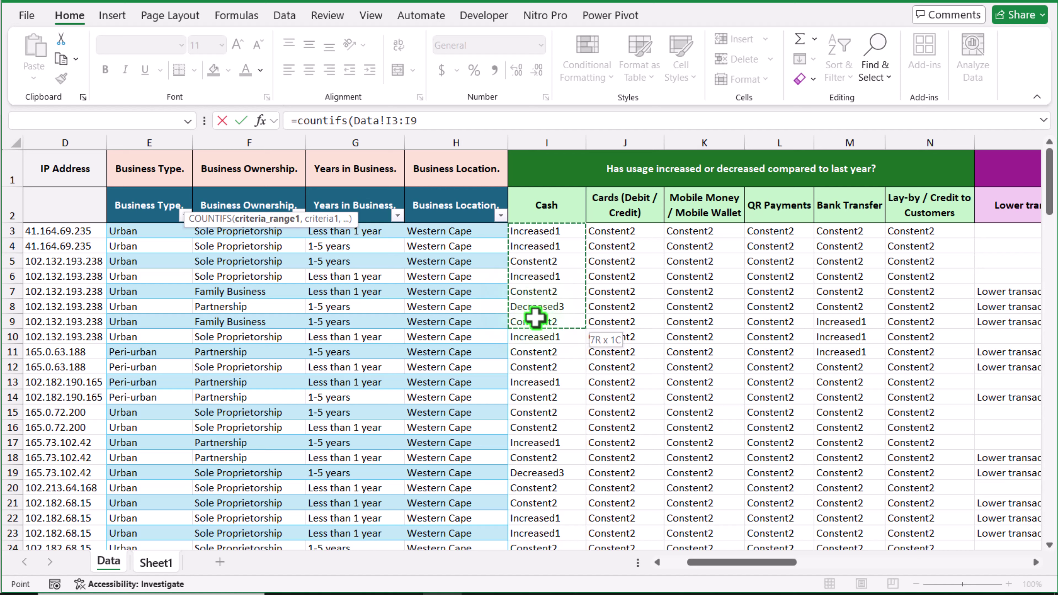
{"action": "left_click", "coordinate": [466, 118]}
{"action": "key", "text": "BackSpace"}
{"action": "type", "text": "1000"}
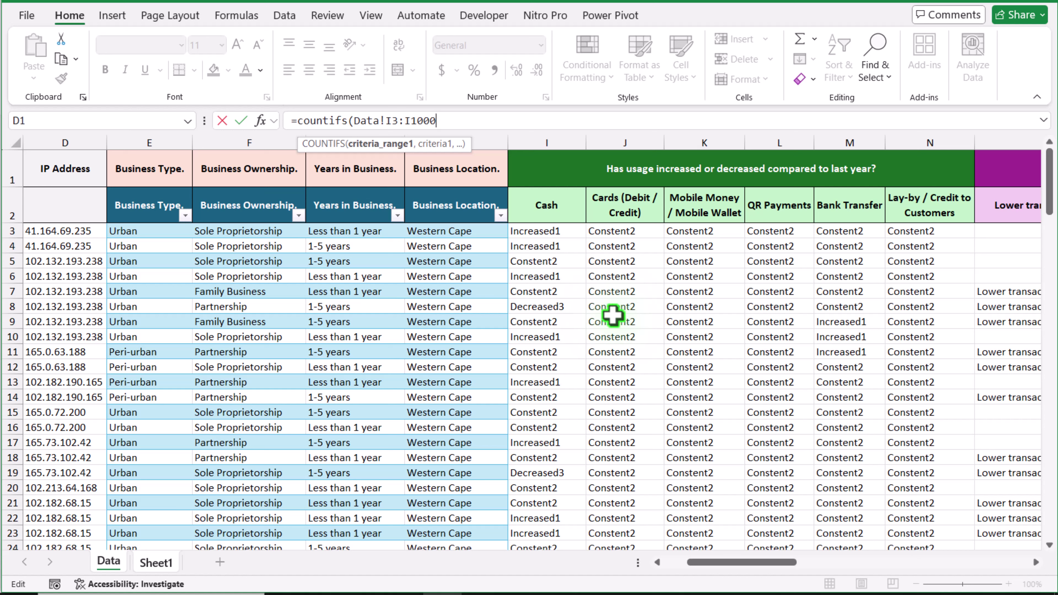
{"action": "type", "text": ","}
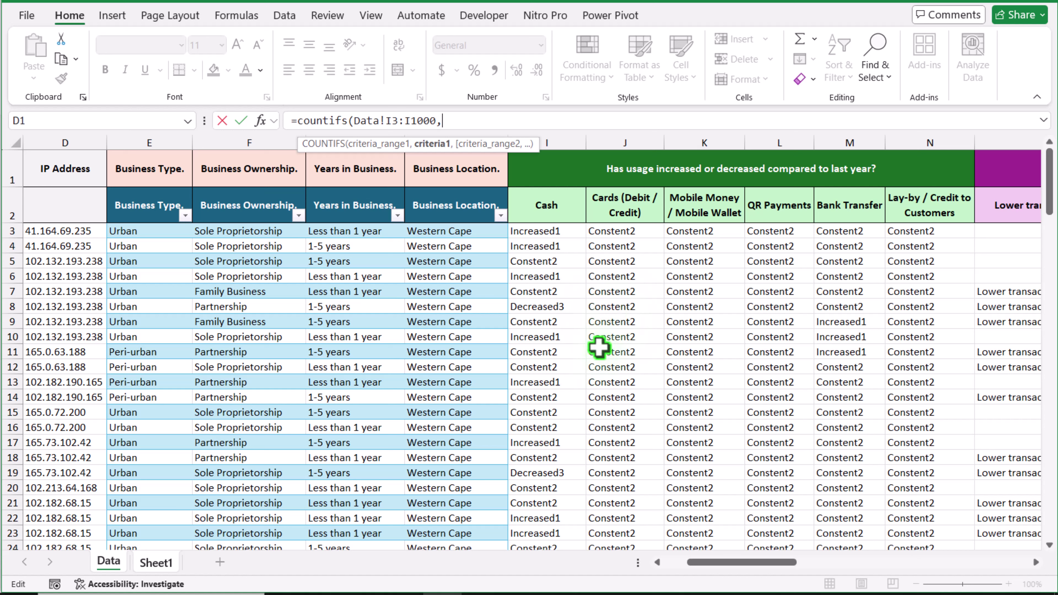
{"action": "left_click", "coordinate": [154, 572]}
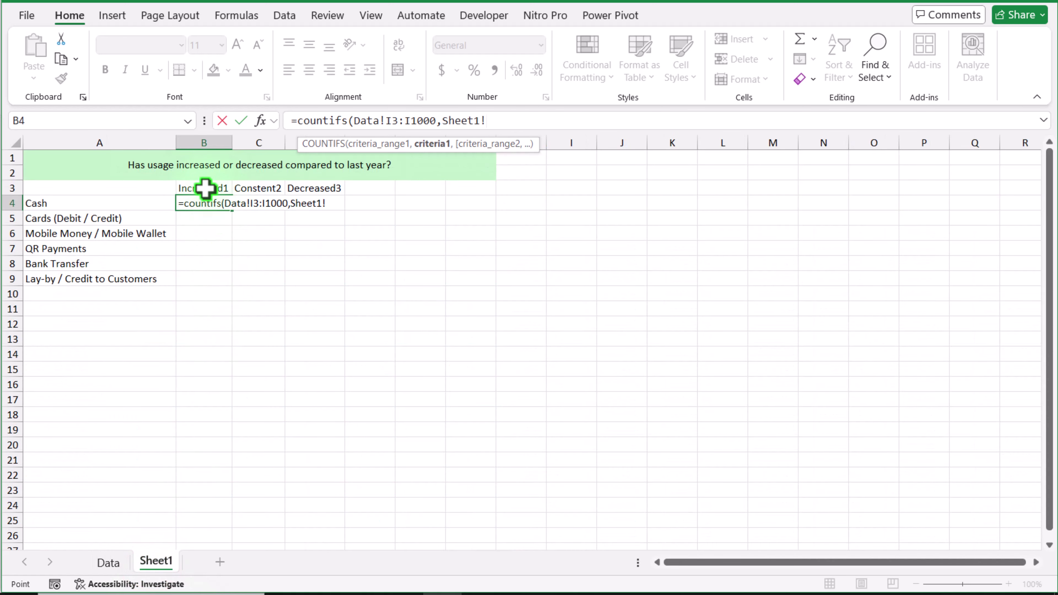
{"action": "left_click_drag", "start_coordinate": [205, 189], "coordinate": [296, 193]}
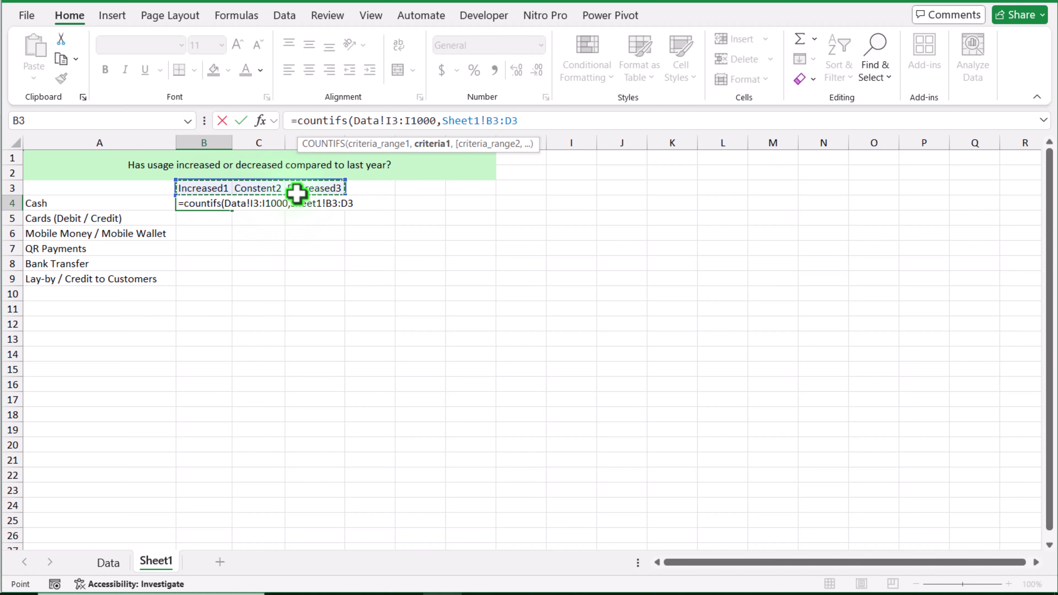
{"action": "type", "text": ")"}
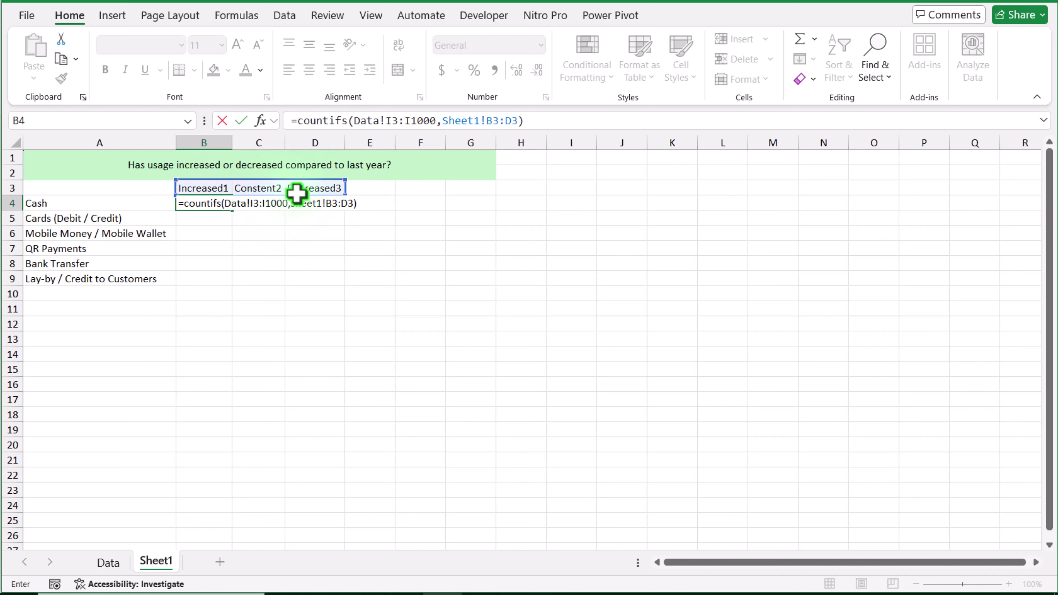
{"action": "key", "text": "Return"}
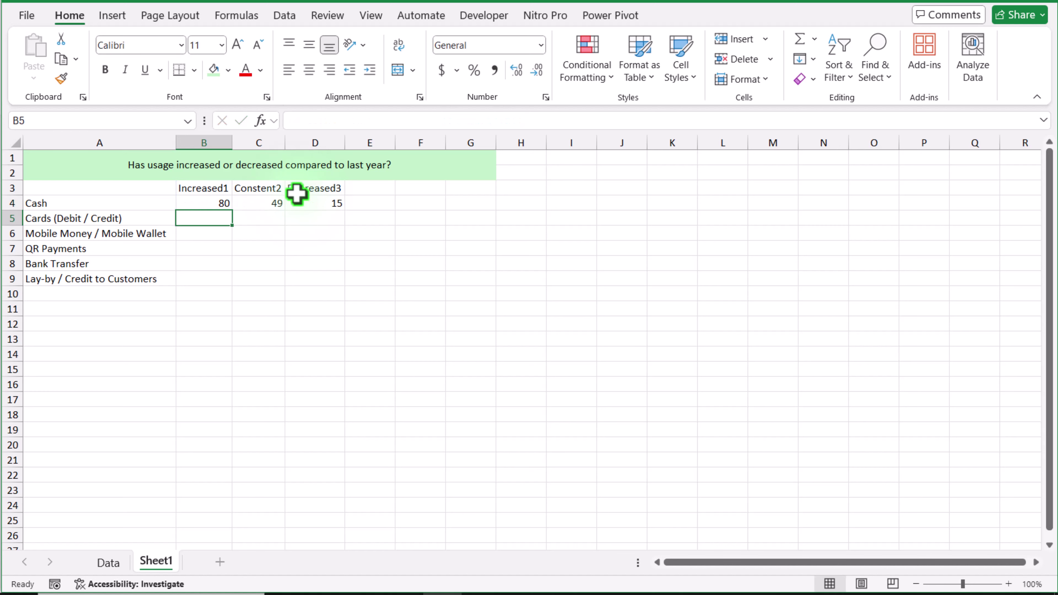
Extend the Cash formula in B4 with a second criterion: range Data!A3:A1000 (the Subtotal column) equal to 1.
{"action": "left_click", "coordinate": [217, 207]}
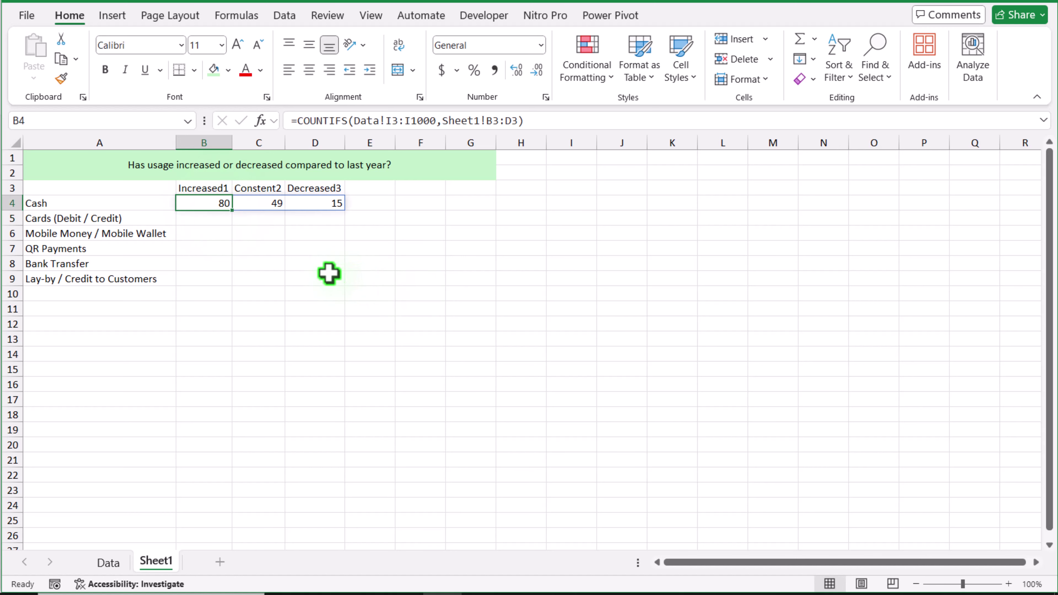
{"action": "left_click", "coordinate": [540, 120]}
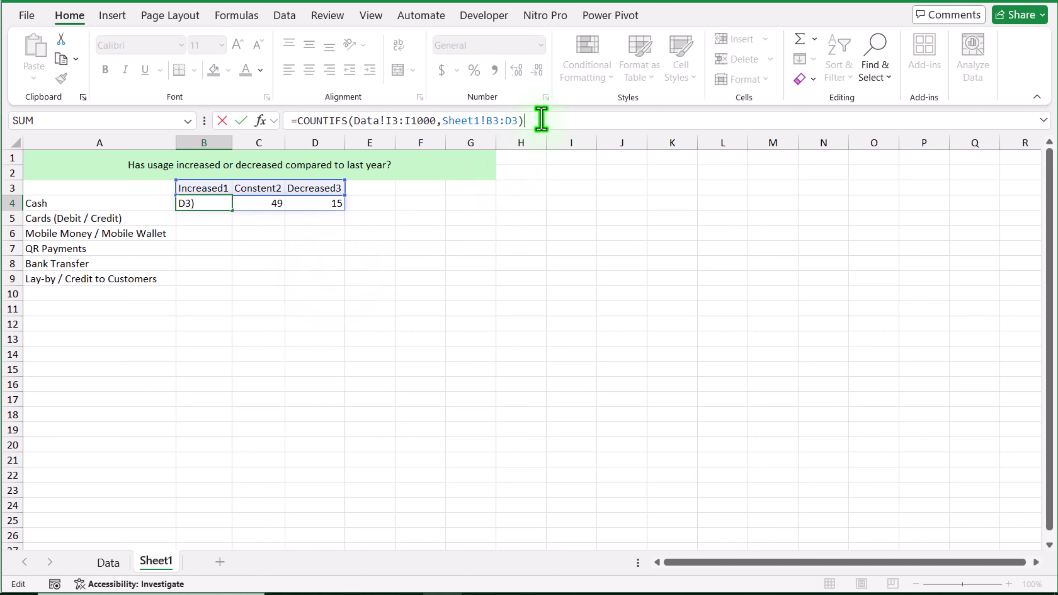
{"action": "key", "text": "BackSpace"}
{"action": "type", "text": ","}
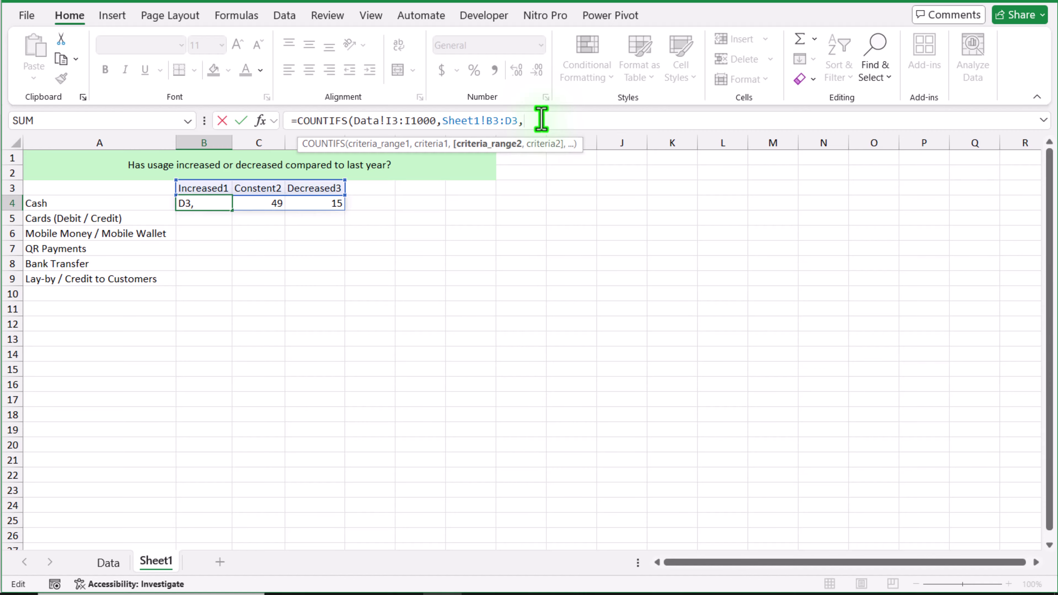
{"action": "left_click", "coordinate": [109, 562]}
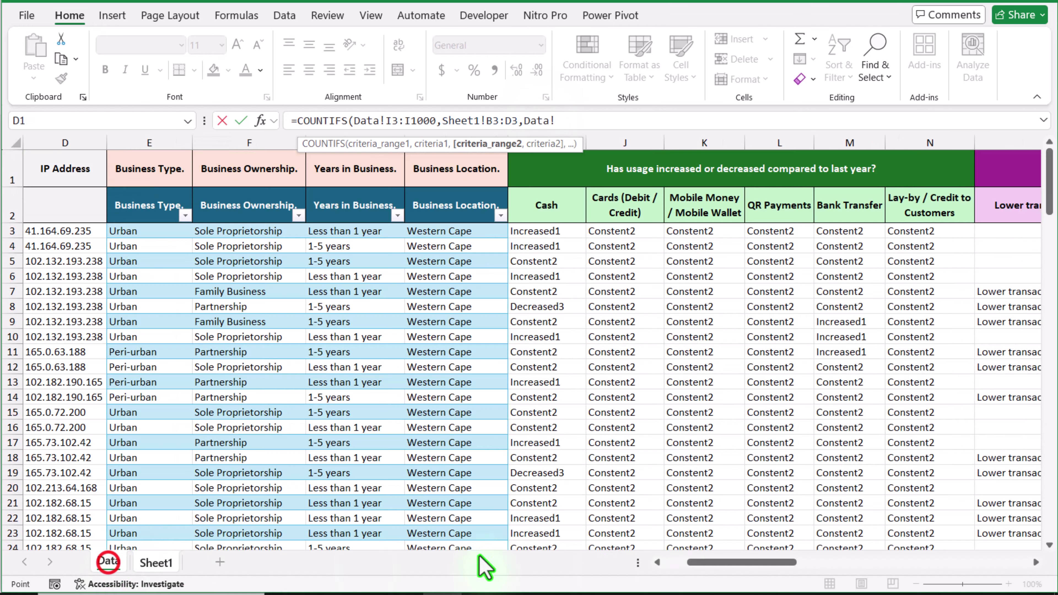
{"action": "left_click_drag", "start_coordinate": [701, 562], "coordinate": [648, 577]}
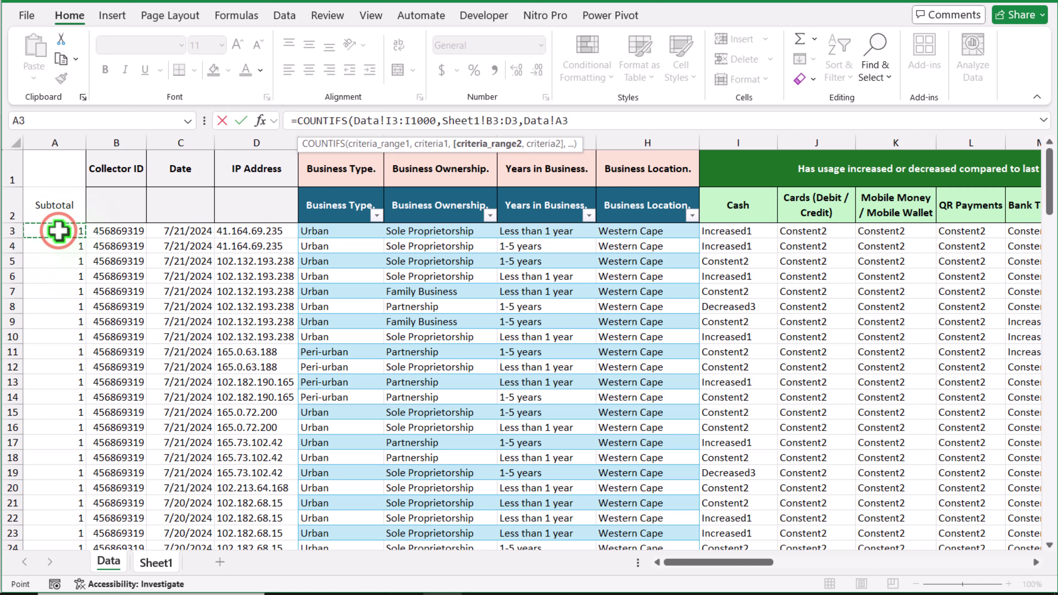
{"action": "left_click_drag", "start_coordinate": [59, 231], "coordinate": [59, 335]}
{"action": "type", "text": "0"}
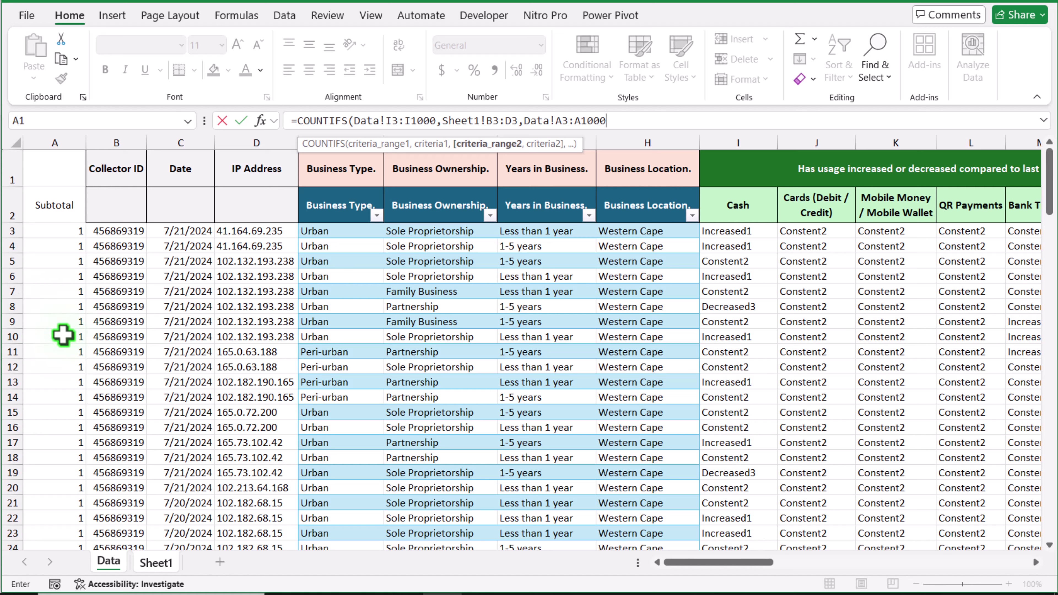
{"action": "type", "text": "0,"}
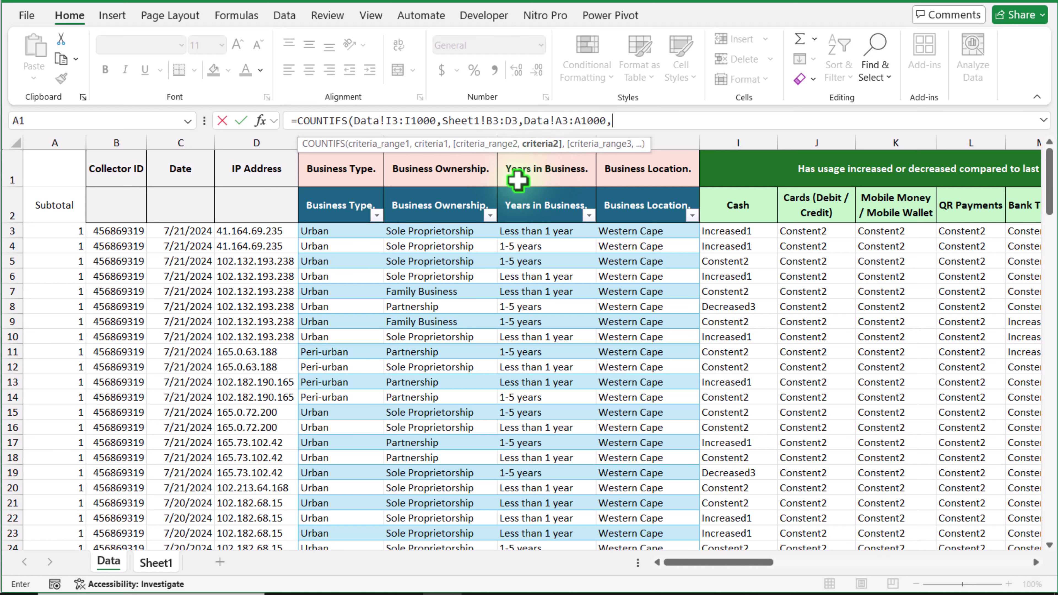
{"action": "type", "text": "1)"}
{"action": "key", "text": "Return"}
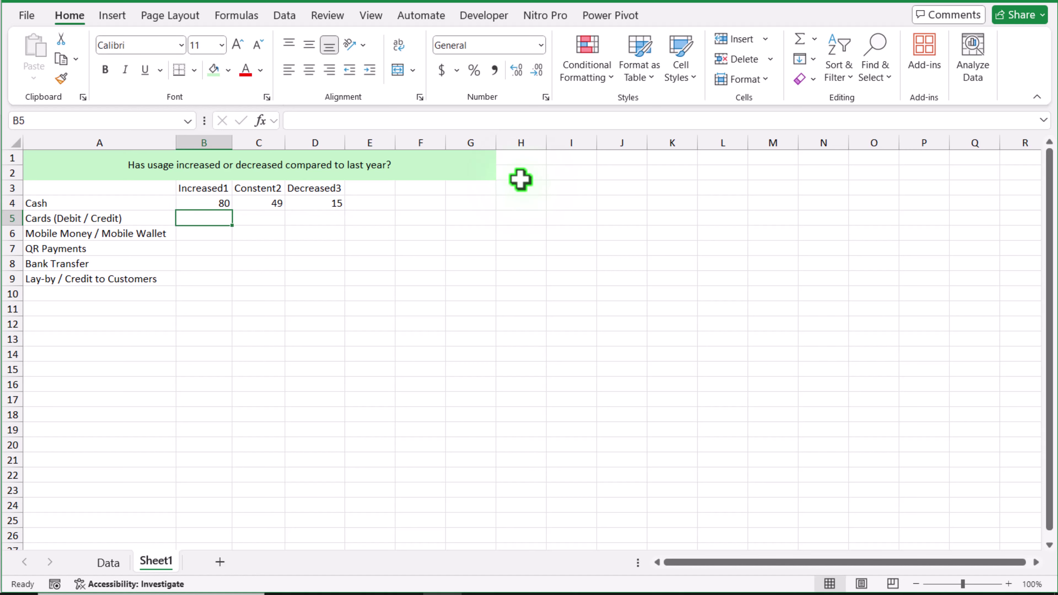
Examine which Data sheet columns hold the responses for each payment method, from Cash through Lay-by / Credit to Customers.
{"action": "left_click", "coordinate": [210, 203]}
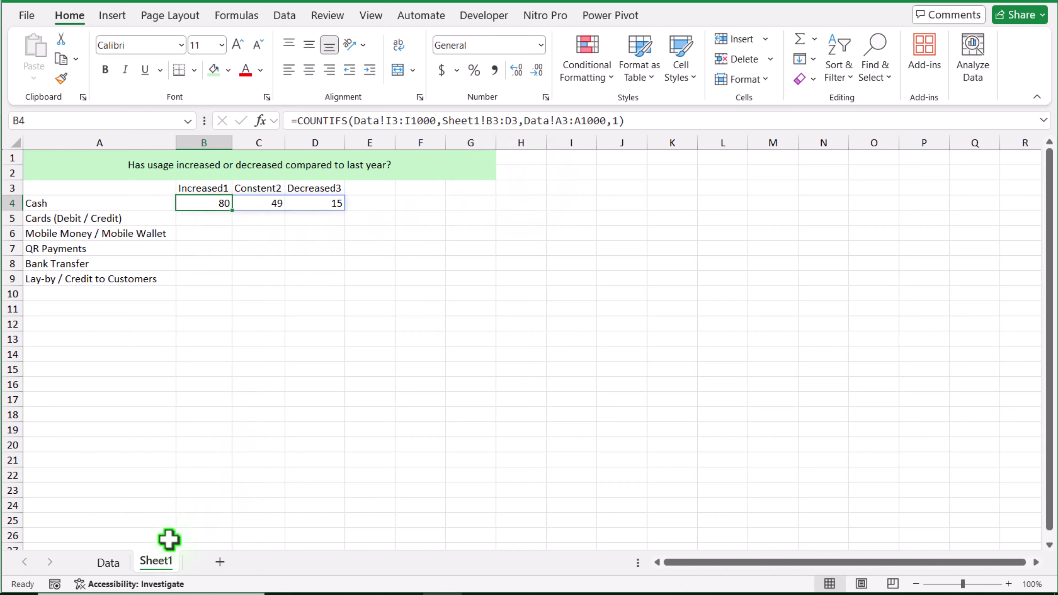
{"action": "left_click", "coordinate": [109, 562]}
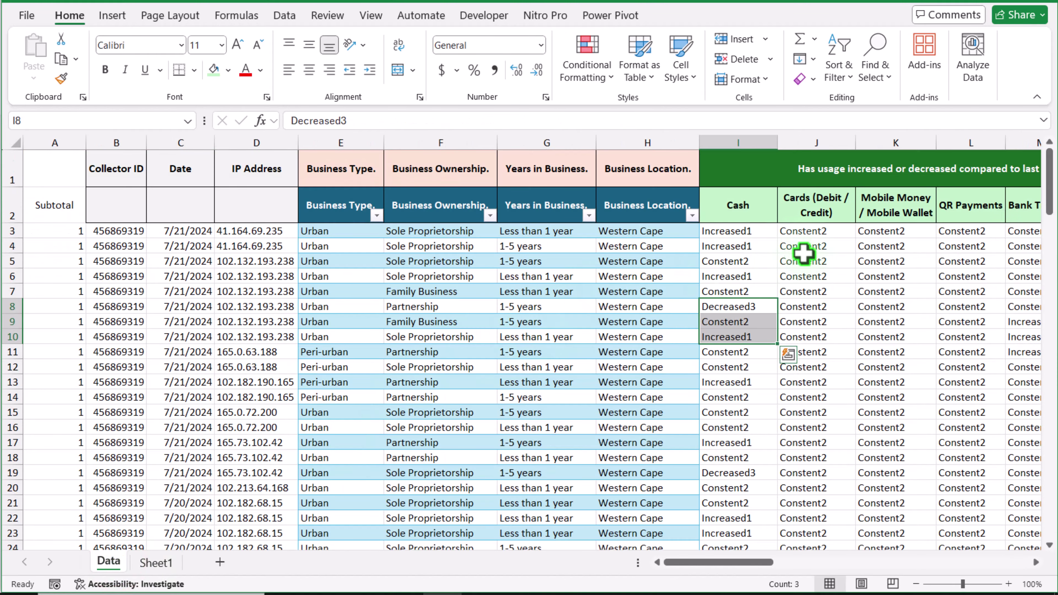
{"action": "left_click", "coordinate": [816, 248]}
{"action": "key", "text": "Right"}
{"action": "key", "text": "Right"}
{"action": "key", "text": "Right"}
{"action": "key", "text": "Right"}
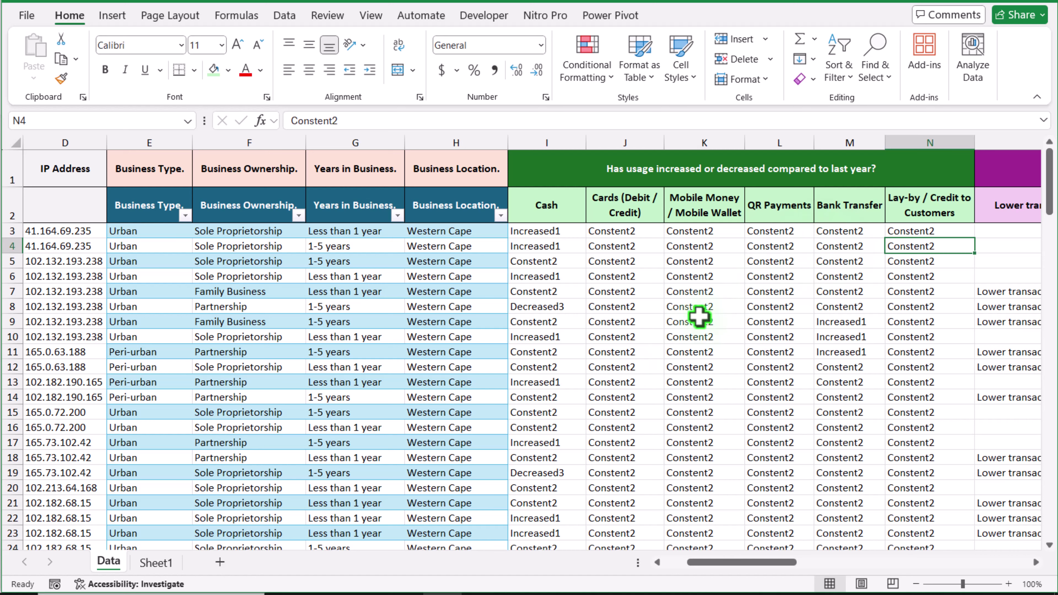
{"action": "left_click", "coordinate": [156, 562]}
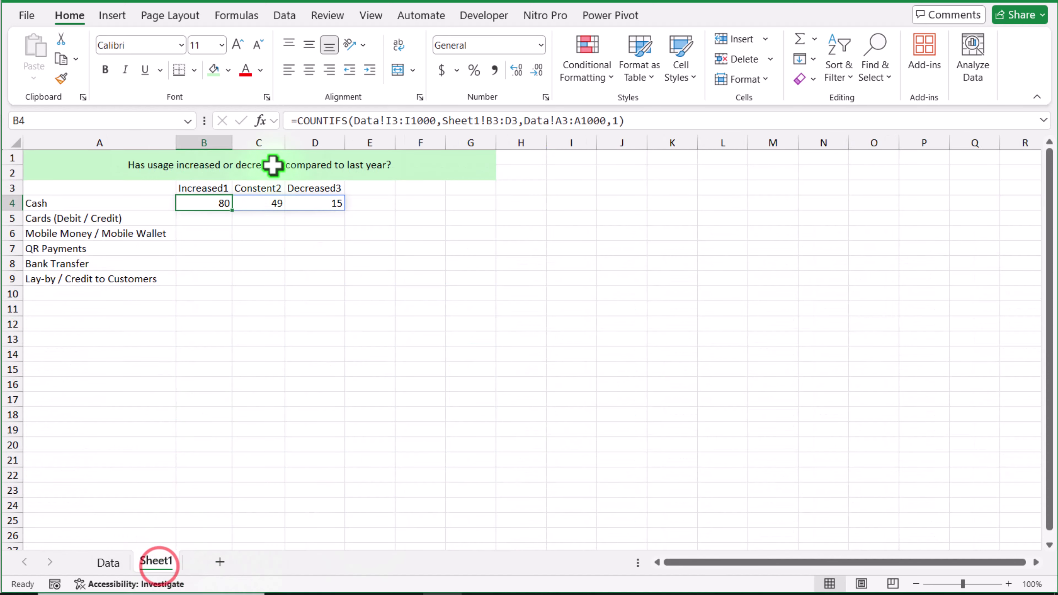
{"action": "left_click", "coordinate": [643, 120]}
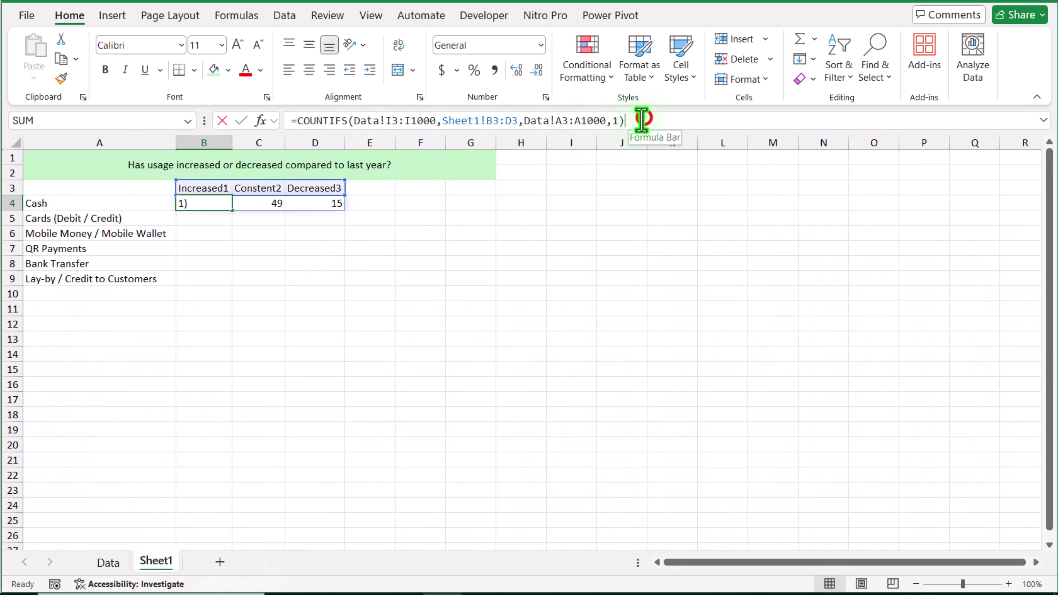
{"action": "left_click_drag", "start_coordinate": [644, 120], "coordinate": [420, 120]}
{"action": "key", "text": "Escape"}
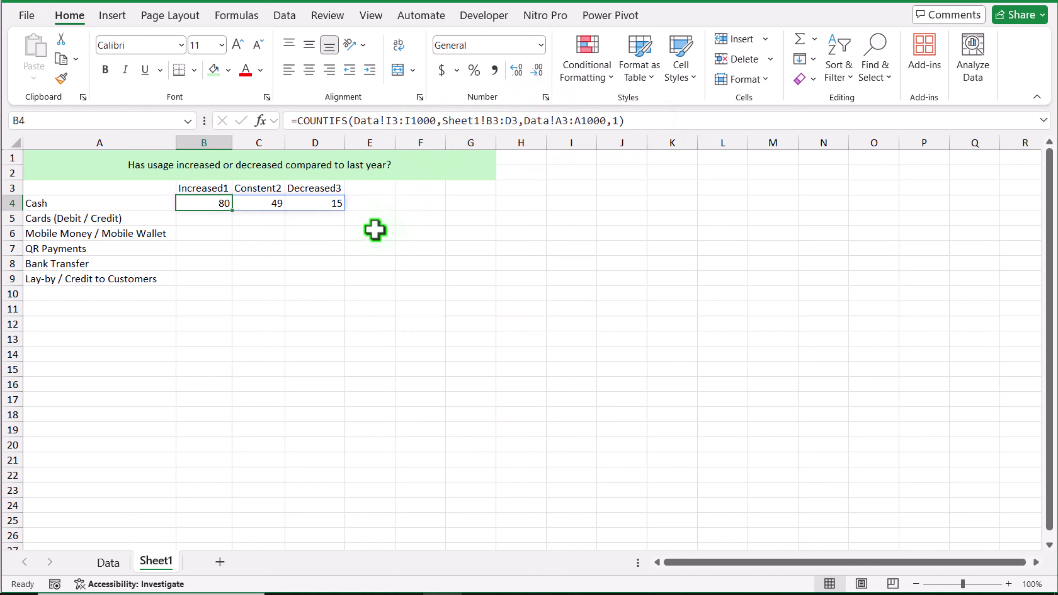
Copy the B4 formula text into B5 and change its response range to Data column J for Cards (Debit / Credit).
{"action": "left_click_drag", "start_coordinate": [651, 121], "coordinate": [270, 144]}
{"action": "key", "text": "ctrl+c"}
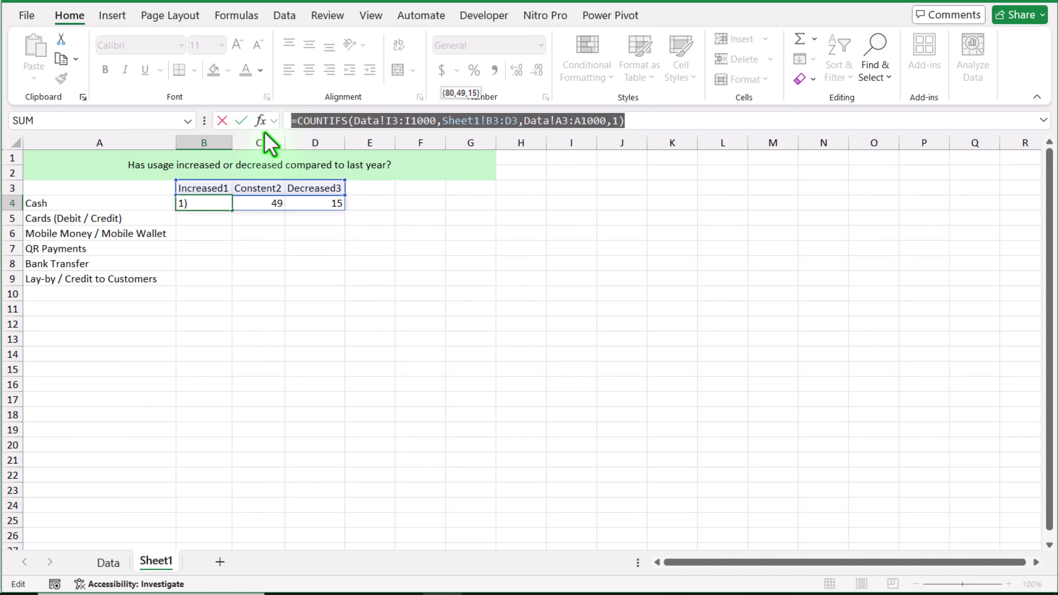
{"action": "key", "text": "Escape"}
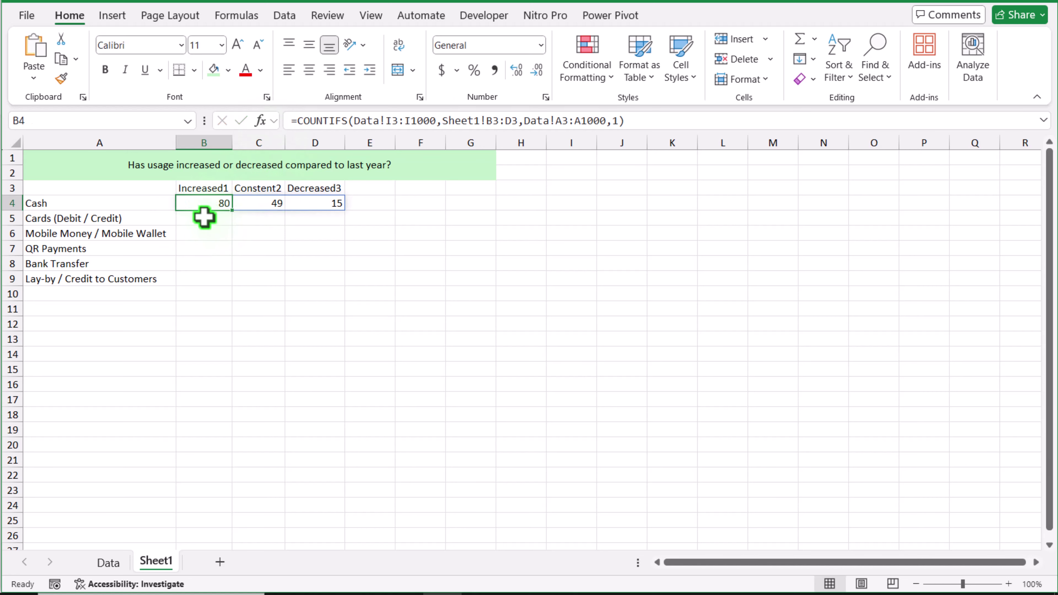
{"action": "double_click", "coordinate": [204, 217]}
{"action": "key", "text": "ctrl+v"}
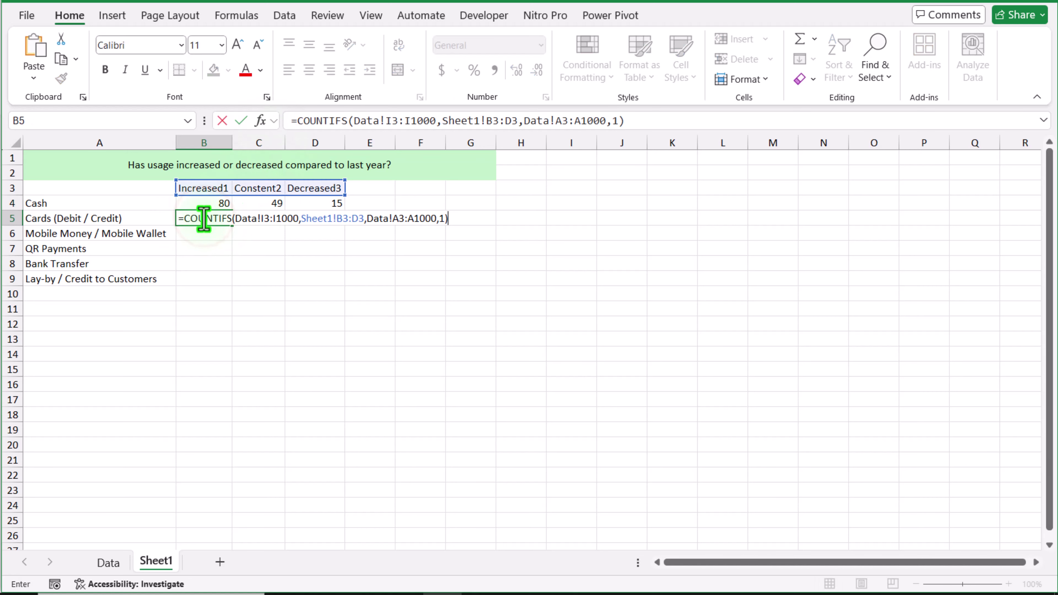
{"action": "left_click", "coordinate": [392, 121]}
{"action": "key", "text": "BackSpace"}
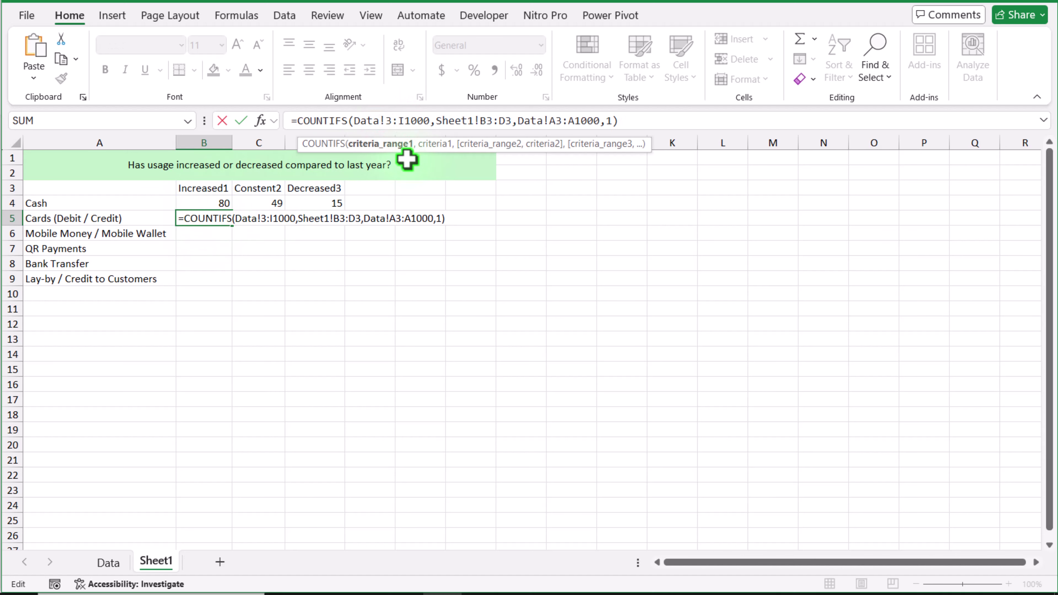
{"action": "type", "text": "J"}
{"action": "key", "text": "Return"}
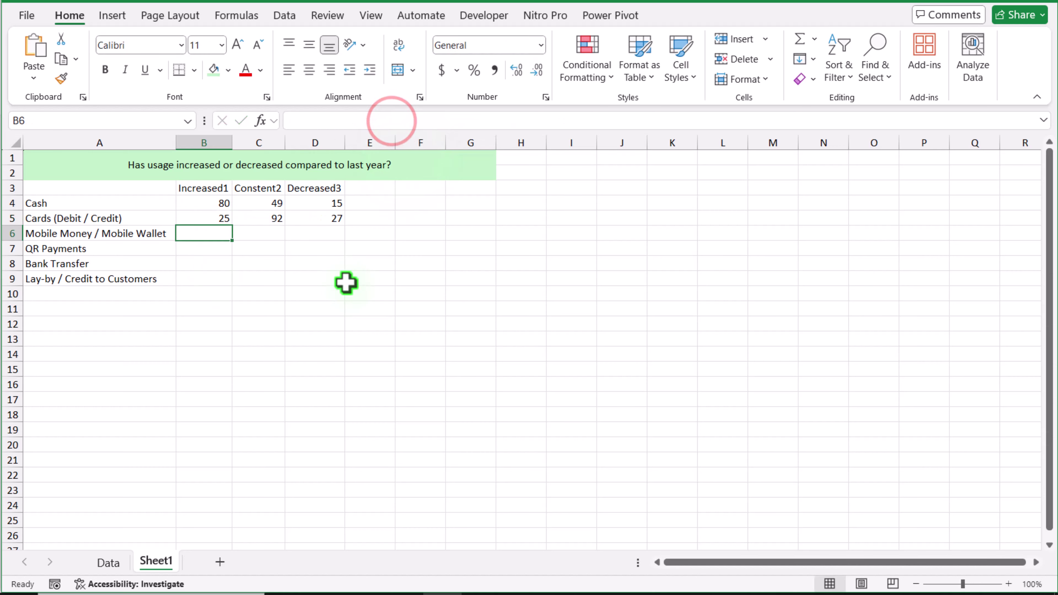
Paste the COUNTIFS formula into B6 and change its response range to Data column K for Mobile Money / Mobile Wallet.
{"action": "double_click", "coordinate": [204, 233]}
{"action": "key", "text": "ctrl+v"}
{"action": "left_click", "coordinate": [391, 121]}
{"action": "key", "text": "BackSpace"}
{"action": "type", "text": "J"}
{"action": "key", "text": "Return"}
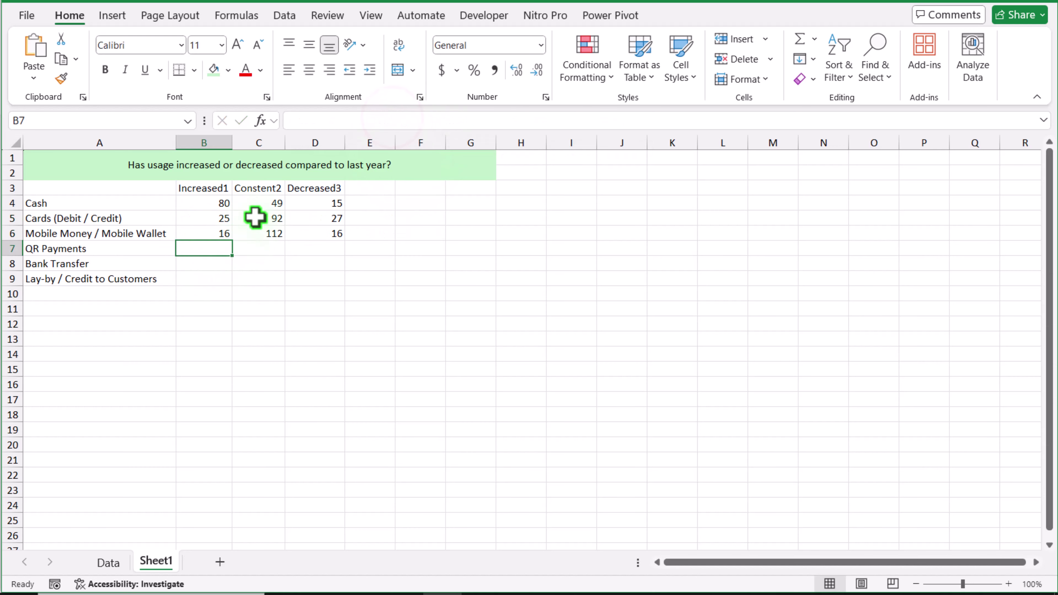
Paste the COUNTIFS formula into B7 and change its response range to Data column L for QR Payments.
{"action": "double_click", "coordinate": [219, 245]}
{"action": "key", "text": "ctrl+v"}
{"action": "left_click", "coordinate": [388, 121]}
{"action": "type", "text": "l"}
{"action": "key", "text": "Return"}
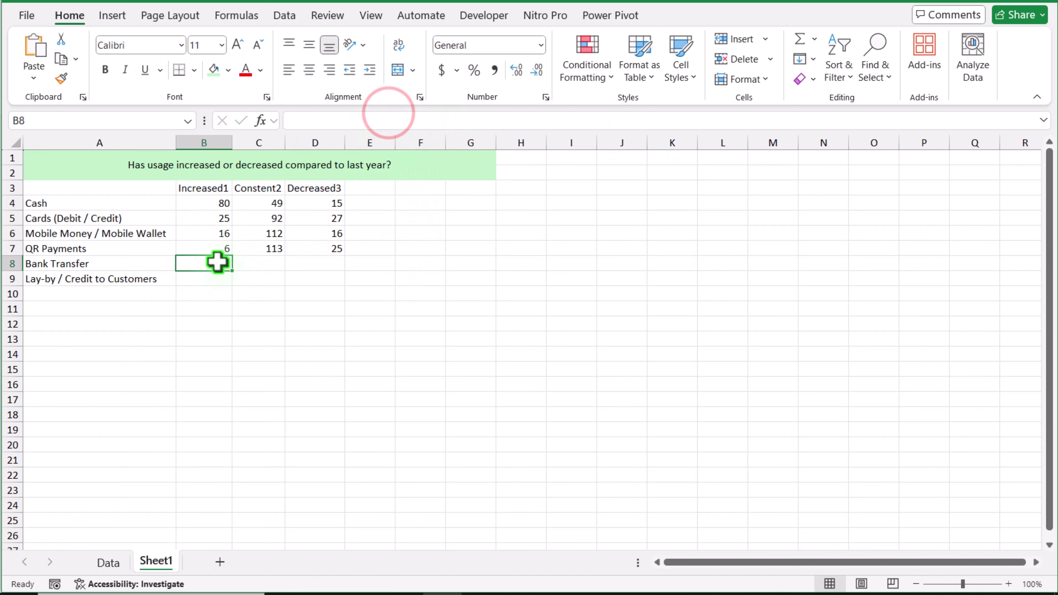
Paste the COUNTIFS formula into B8 and change its response range to Data column M for Bank Transfer.
{"action": "double_click", "coordinate": [204, 263]}
{"action": "key", "text": "ctrl+v"}
{"action": "left_click", "coordinate": [388, 120]}
{"action": "key", "text": "BackSpace"}
{"action": "type", "text": "m"}
{"action": "key", "text": "Return"}
Paste the COUNTIFS formula into B9 and change its response range to Data column N for Lay-by / Credit to Customers.
{"action": "double_click", "coordinate": [204, 279]}
{"action": "key", "text": "ctrl+v"}
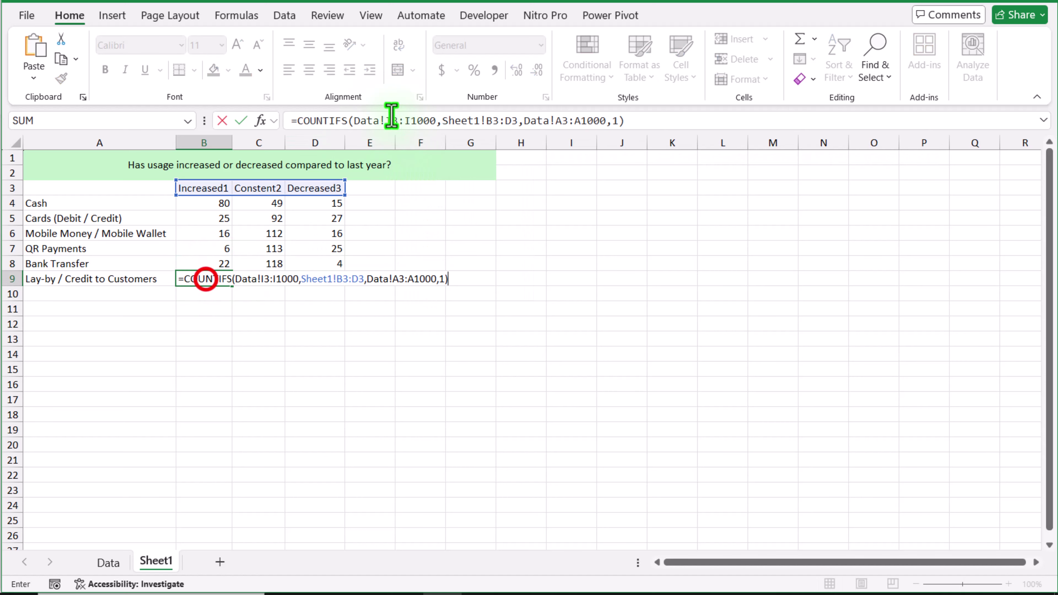
{"action": "left_click", "coordinate": [390, 121]}
{"action": "key", "text": "BackSpace"}
{"action": "type", "text": "n"}
{"action": "key", "text": "Return"}
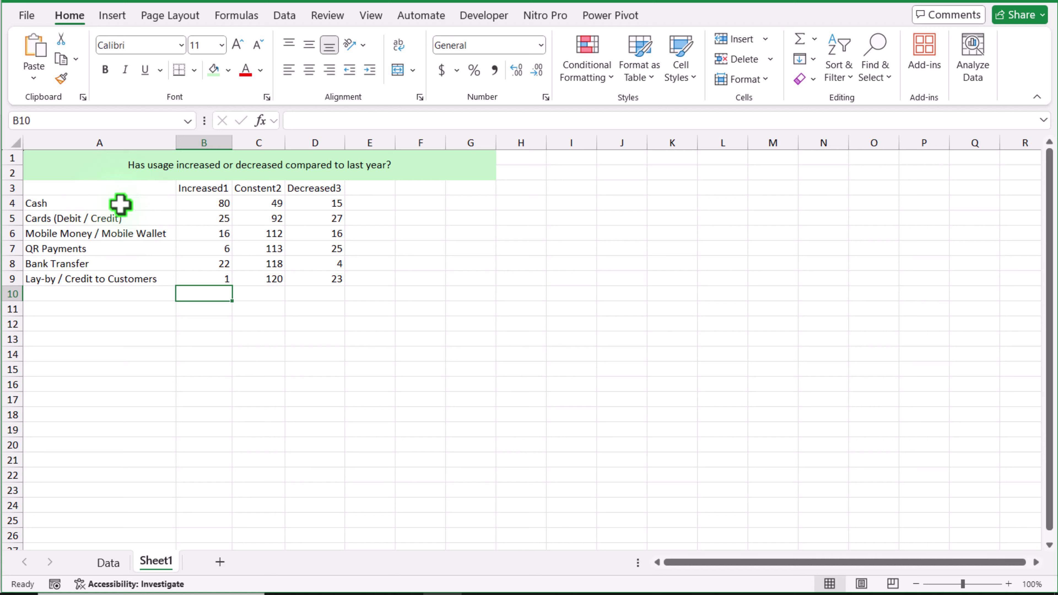
Apply the green-yellow-red color scale as conditional formatting to the counts in B4:D9.
{"action": "left_click_drag", "start_coordinate": [203, 204], "coordinate": [324, 277]}
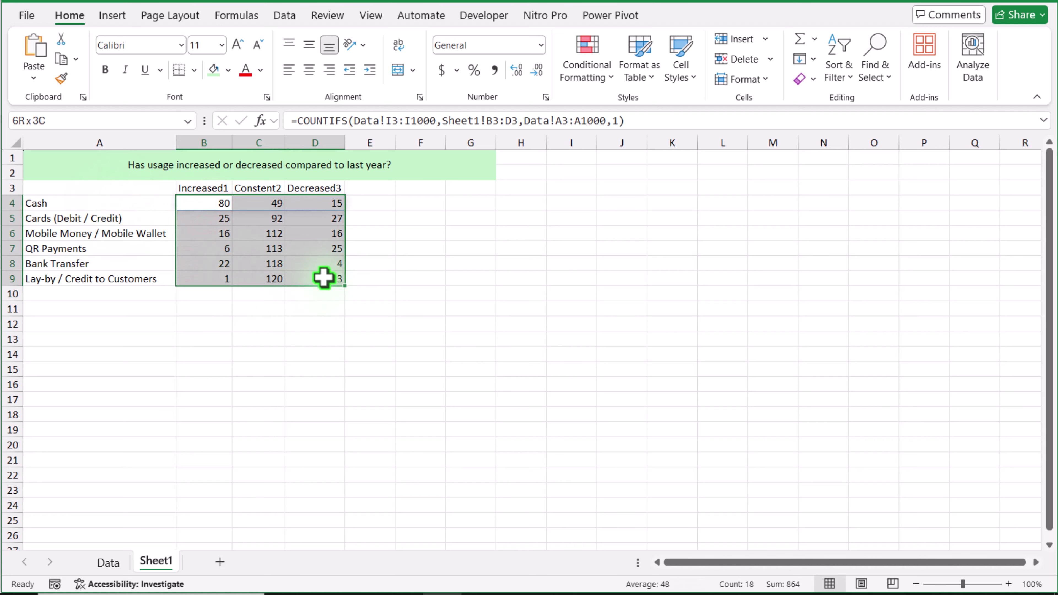
{"action": "left_click", "coordinate": [587, 77]}
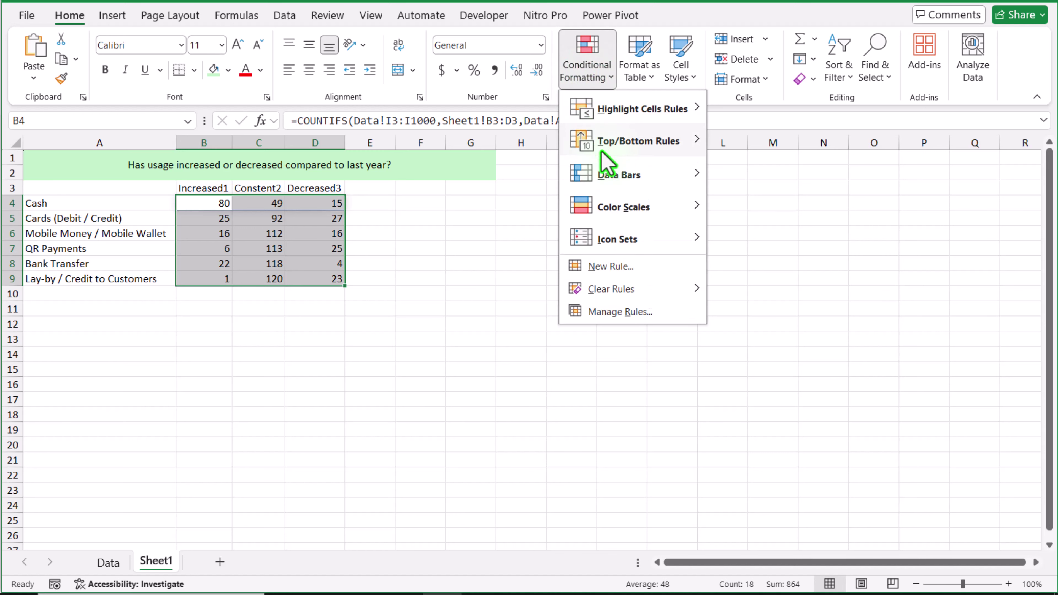
{"action": "mouse_move", "coordinate": [626, 212]}
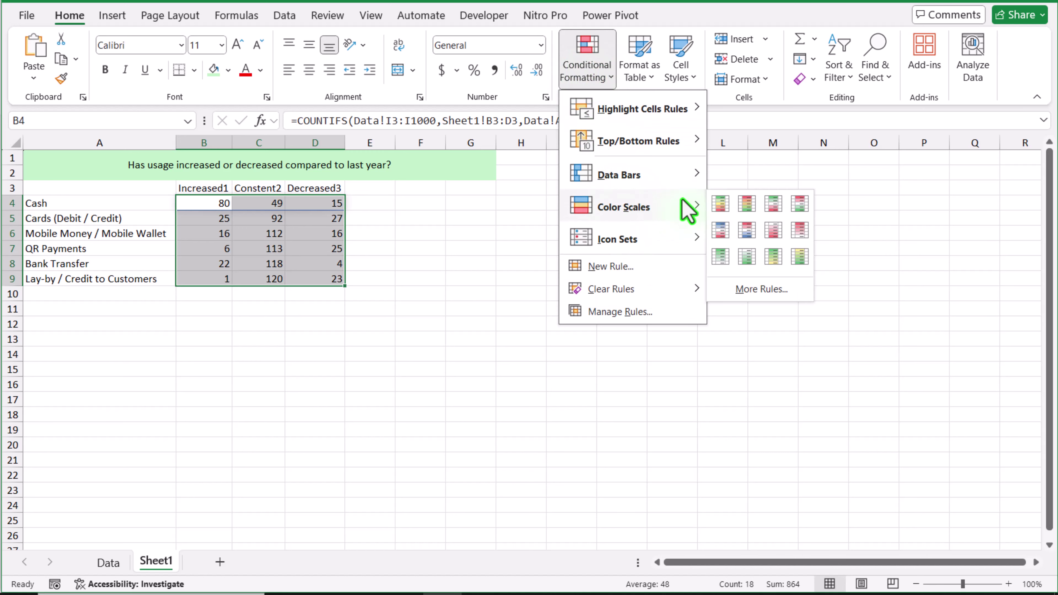
{"action": "left_click", "coordinate": [720, 205]}
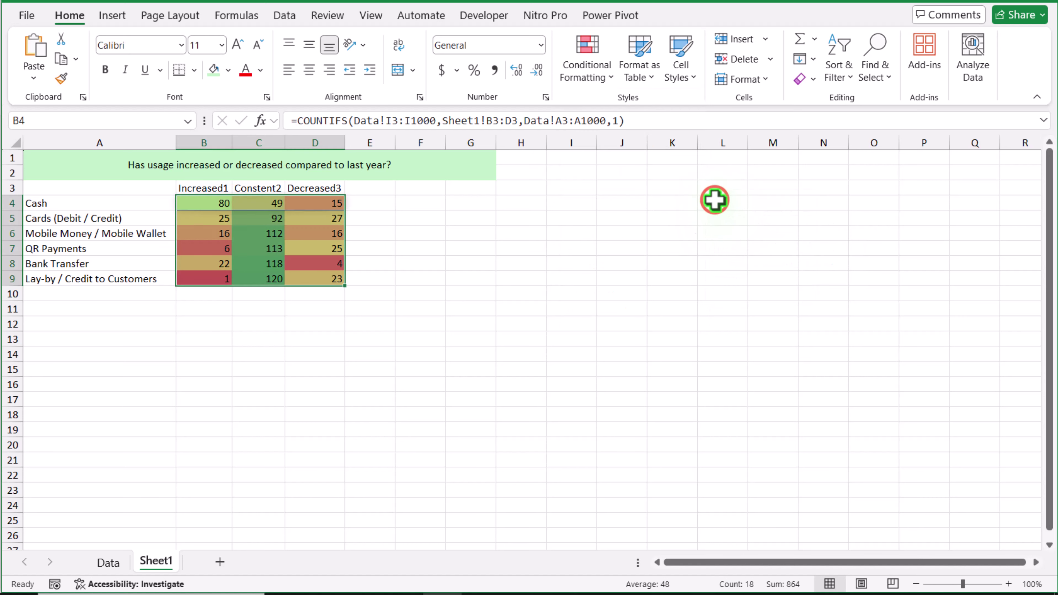
Add borders around all cells of the summary table A3:D9.
{"action": "left_click_drag", "start_coordinate": [111, 192], "coordinate": [320, 283]}
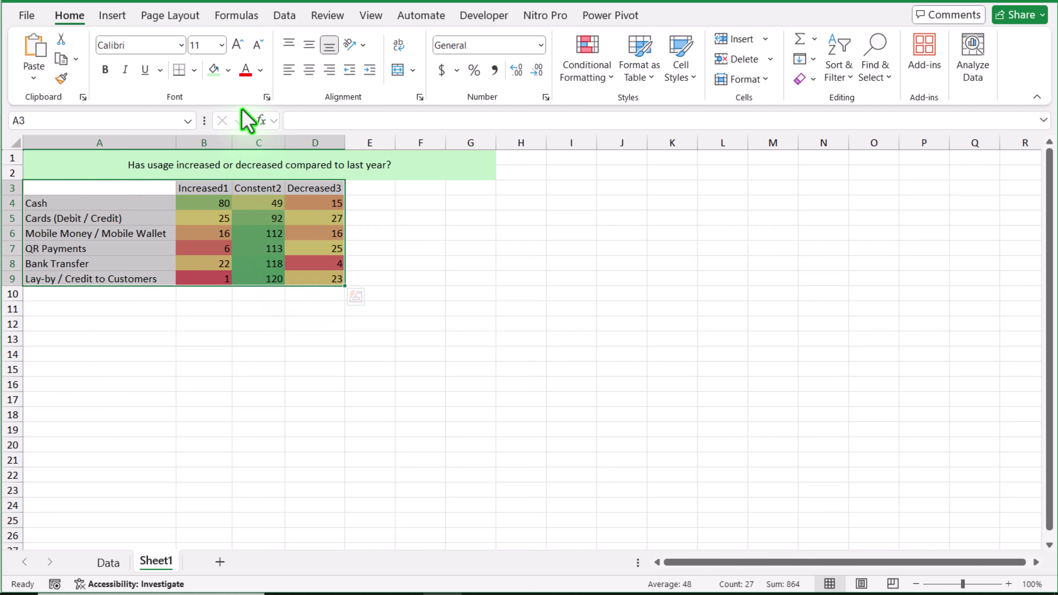
{"action": "left_click", "coordinate": [194, 70]}
{"action": "left_click", "coordinate": [210, 231]}
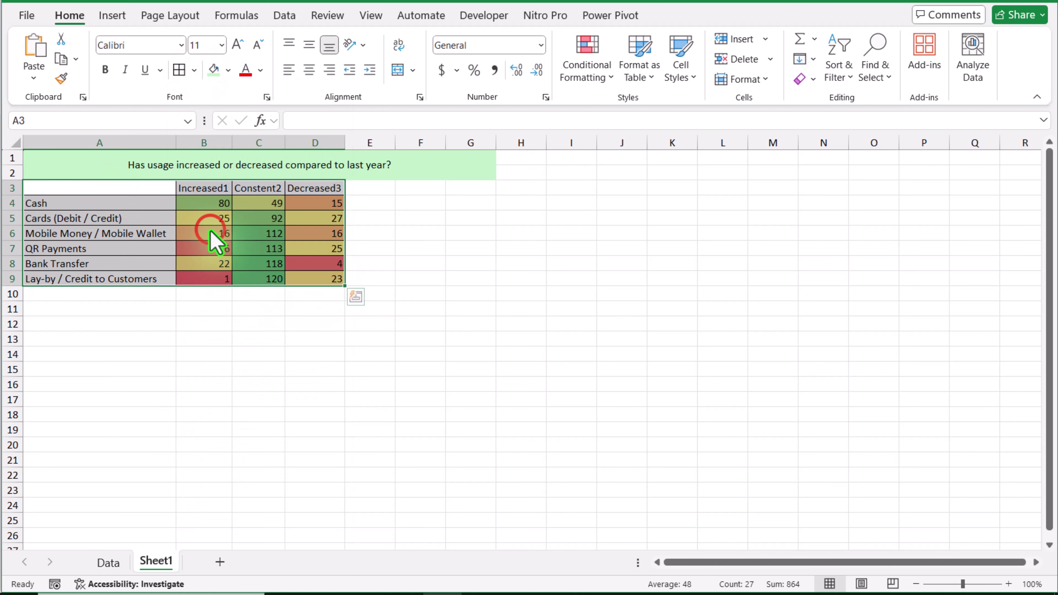
{"action": "left_click", "coordinate": [190, 304]}
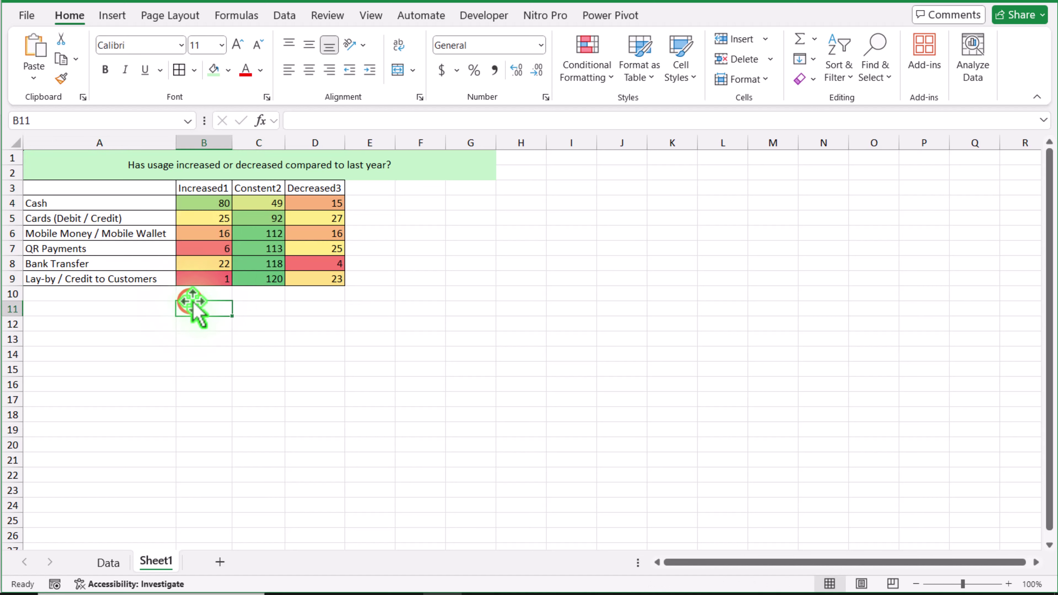
Insert a Clustered Column chart of A3:D9 and place it beside the table, starting near H3.
{"action": "left_click", "coordinate": [146, 189]}
{"action": "left_click_drag", "start_coordinate": [167, 207], "coordinate": [317, 278]}
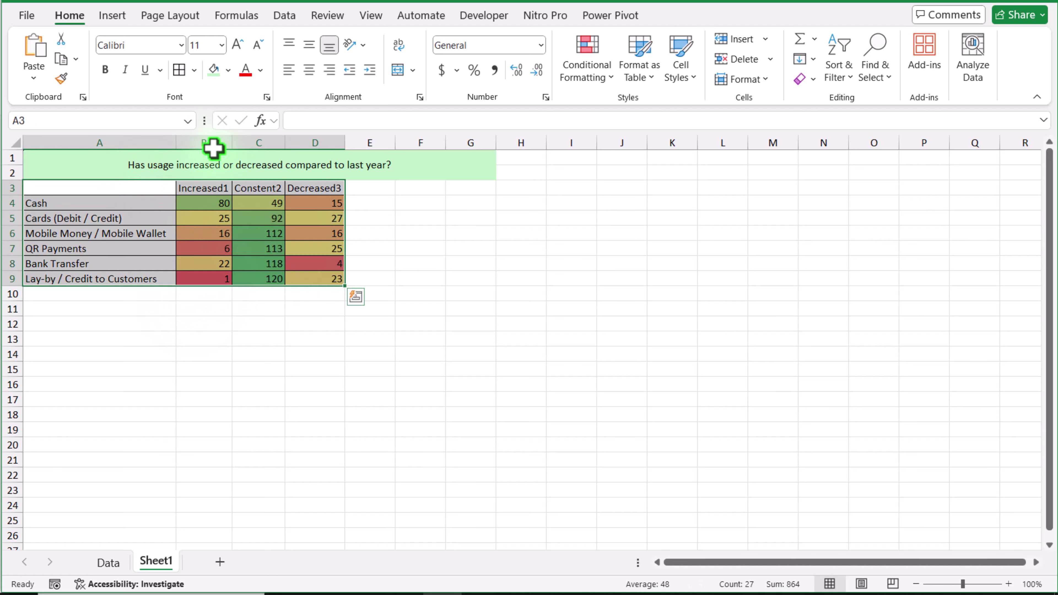
{"action": "left_click", "coordinate": [113, 17]}
{"action": "left_click", "coordinate": [325, 71]}
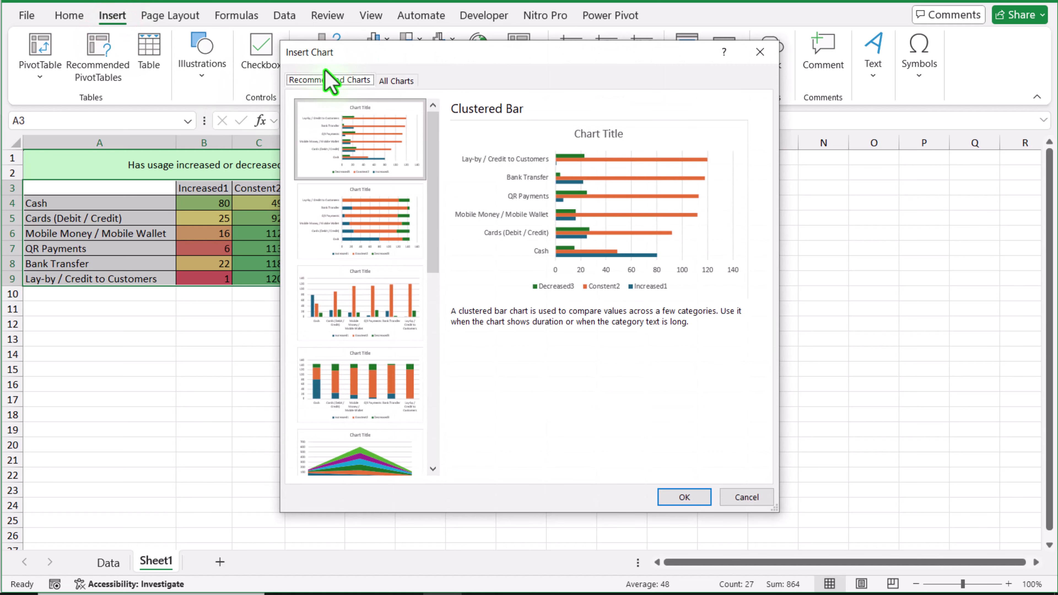
{"action": "left_click", "coordinate": [371, 304]}
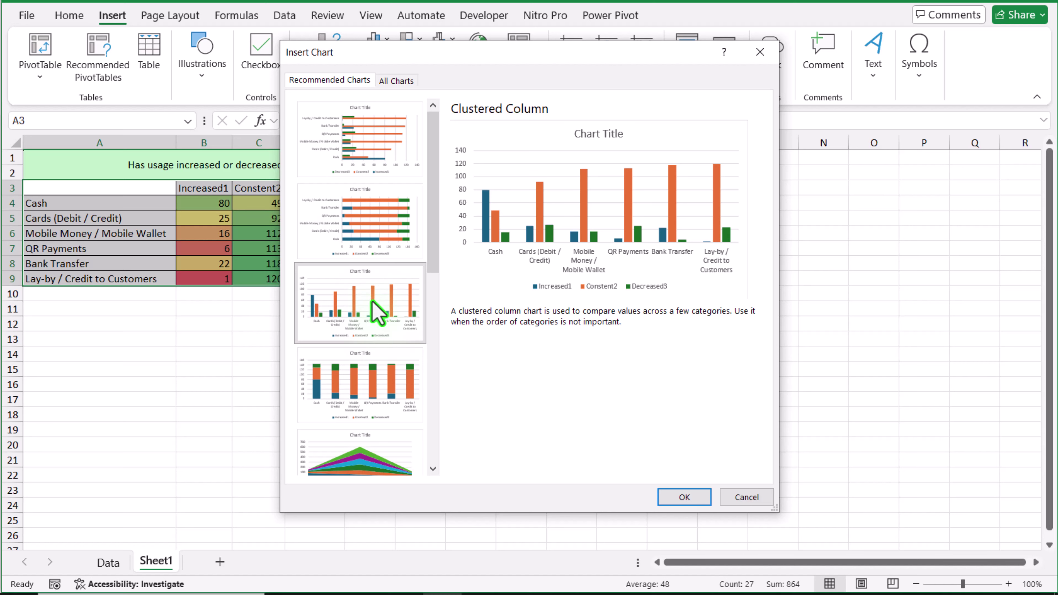
{"action": "left_click", "coordinate": [701, 492]}
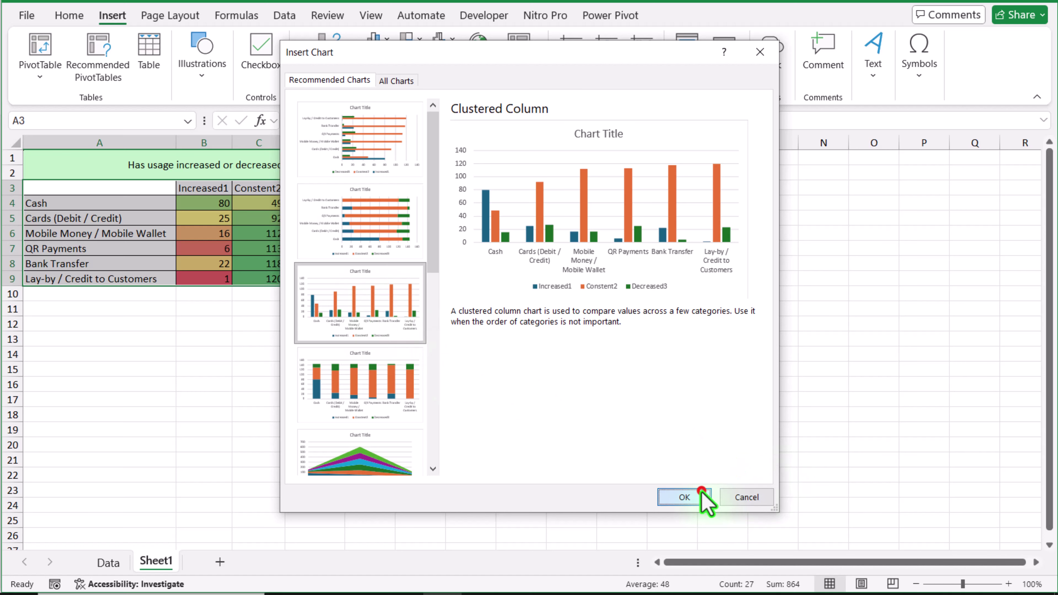
{"action": "left_click_drag", "start_coordinate": [437, 239], "coordinate": [622, 168]}
Link the column chart's title to the question heading in Sheet1 cell A1.
{"action": "left_click", "coordinate": [706, 182]}
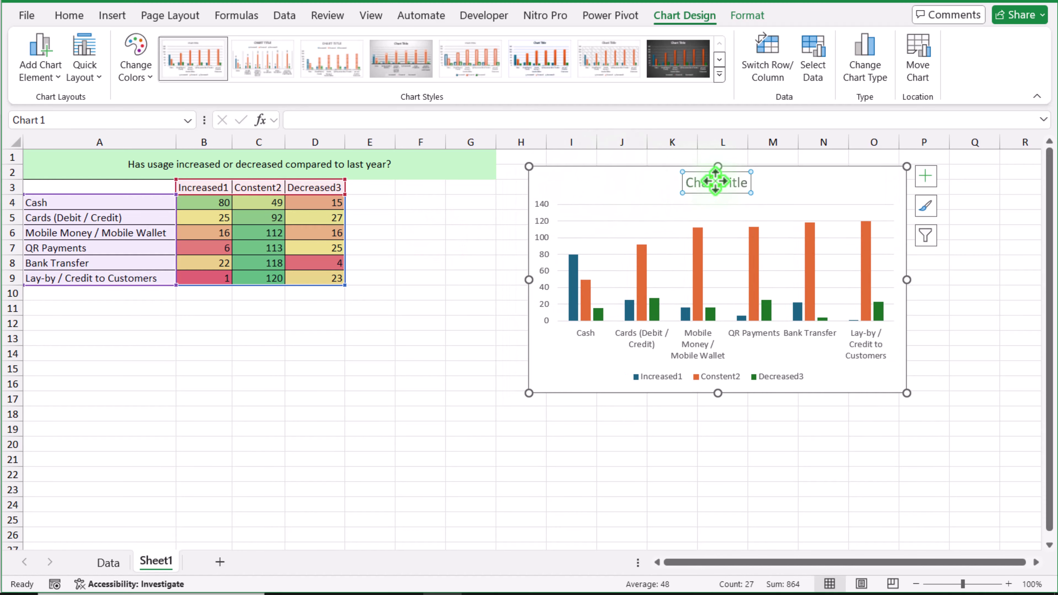
{"action": "left_click", "coordinate": [634, 121]}
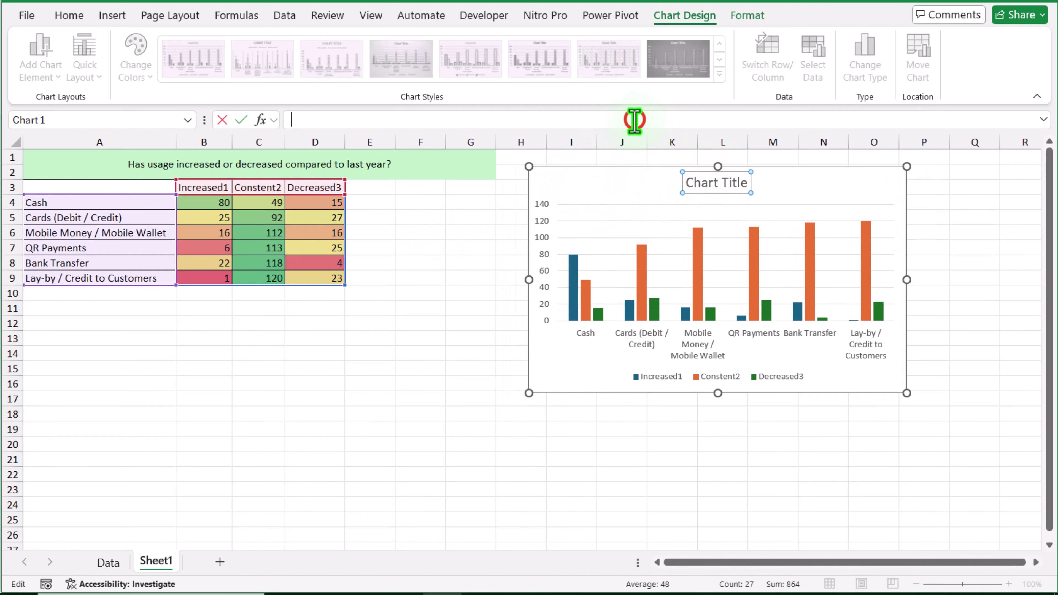
{"action": "type", "text": "="}
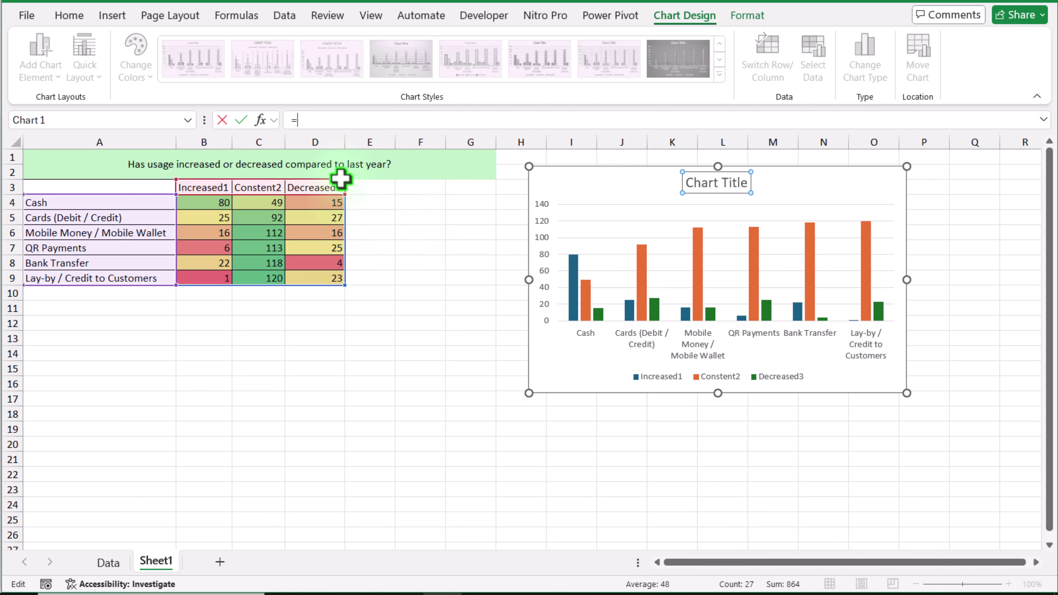
{"action": "left_click", "coordinate": [345, 163]}
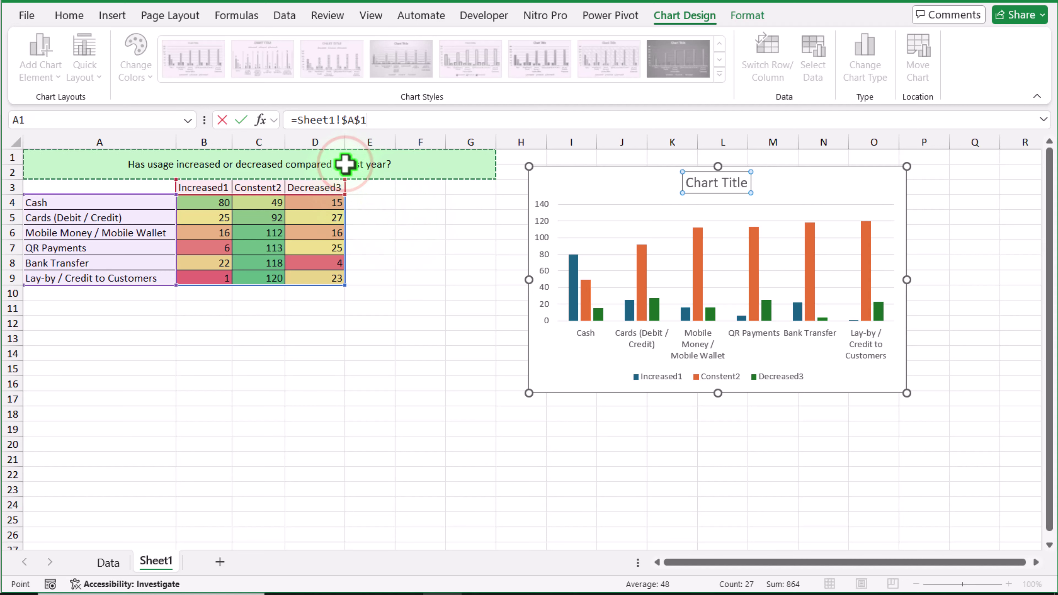
{"action": "key", "text": "Return"}
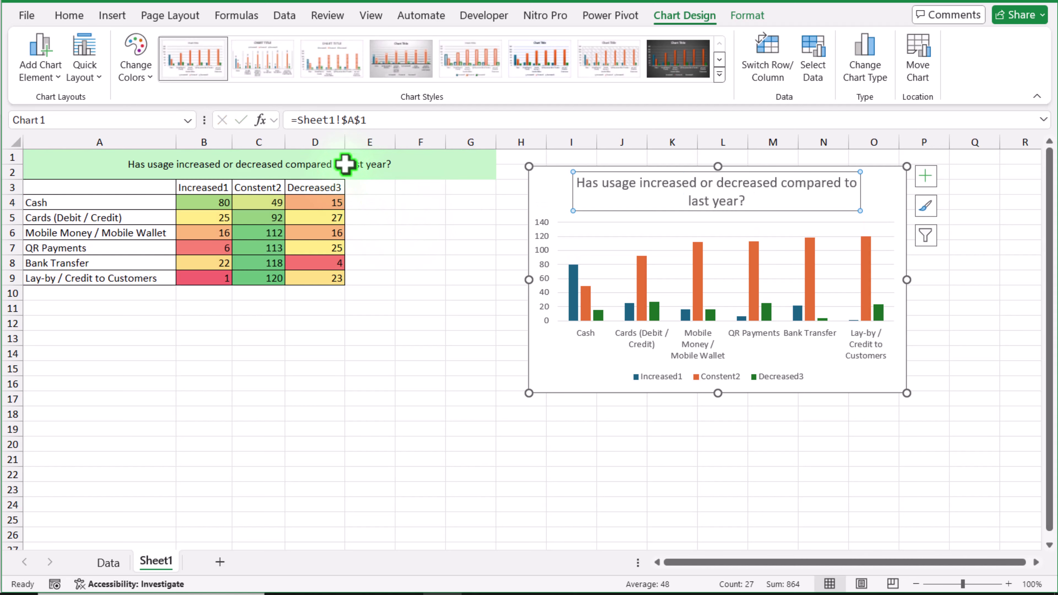
{"action": "left_click", "coordinate": [470, 250]}
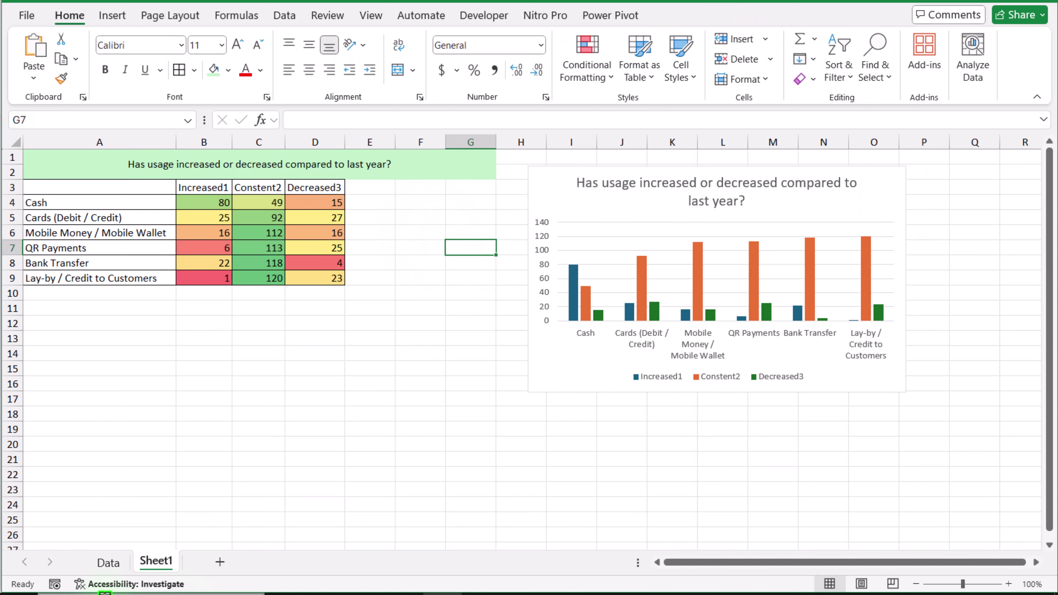
Copy the usage heading and summary table in A1:G9 of Sheet1 and paste them at A12.
{"action": "left_click", "coordinate": [118, 561]}
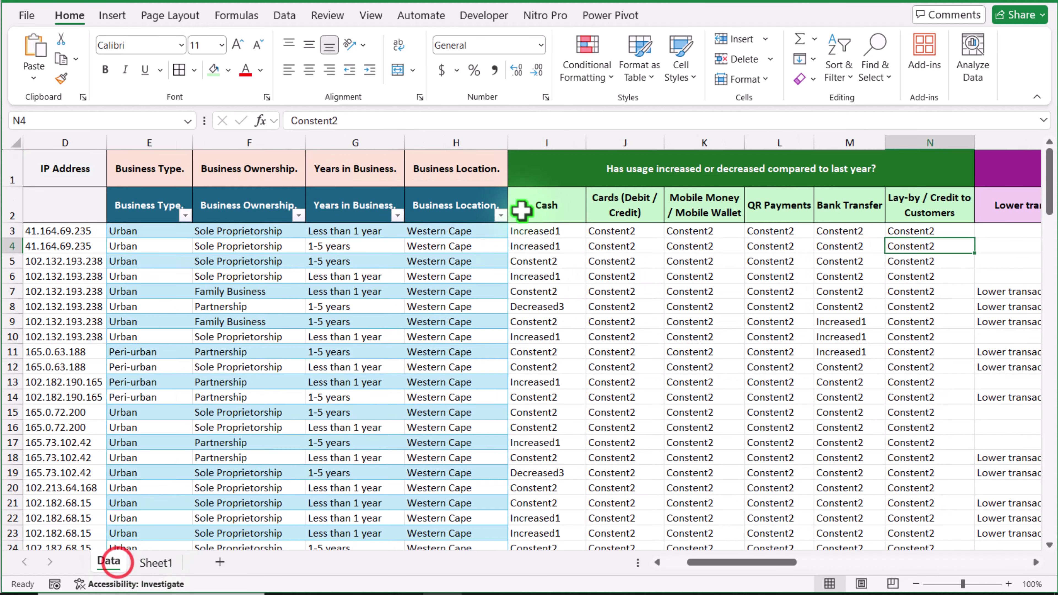
{"action": "left_click", "coordinate": [550, 170]}
{"action": "key", "text": "Right"}
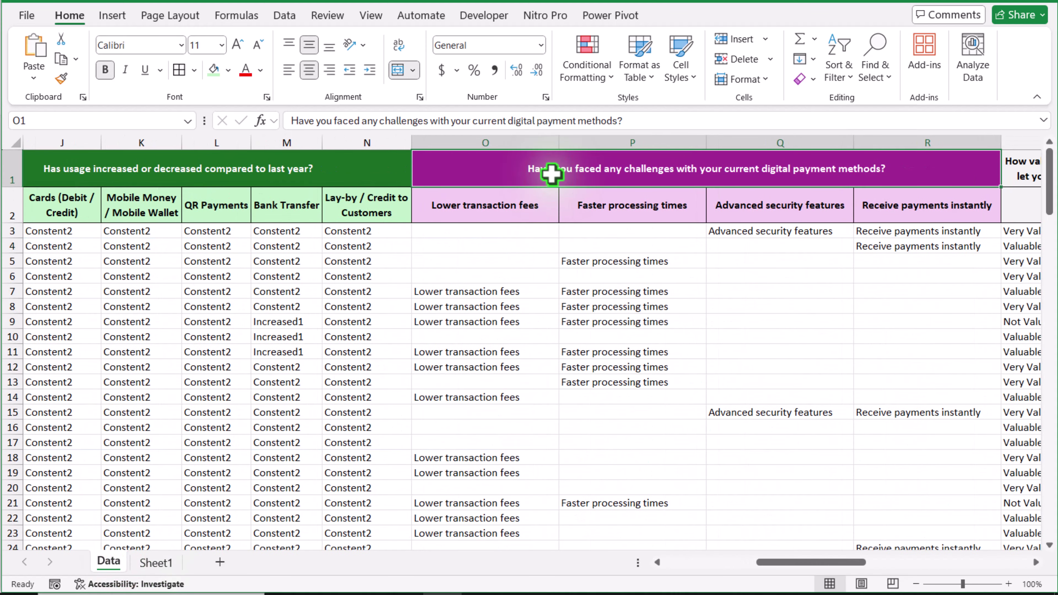
{"action": "left_click", "coordinate": [156, 563]}
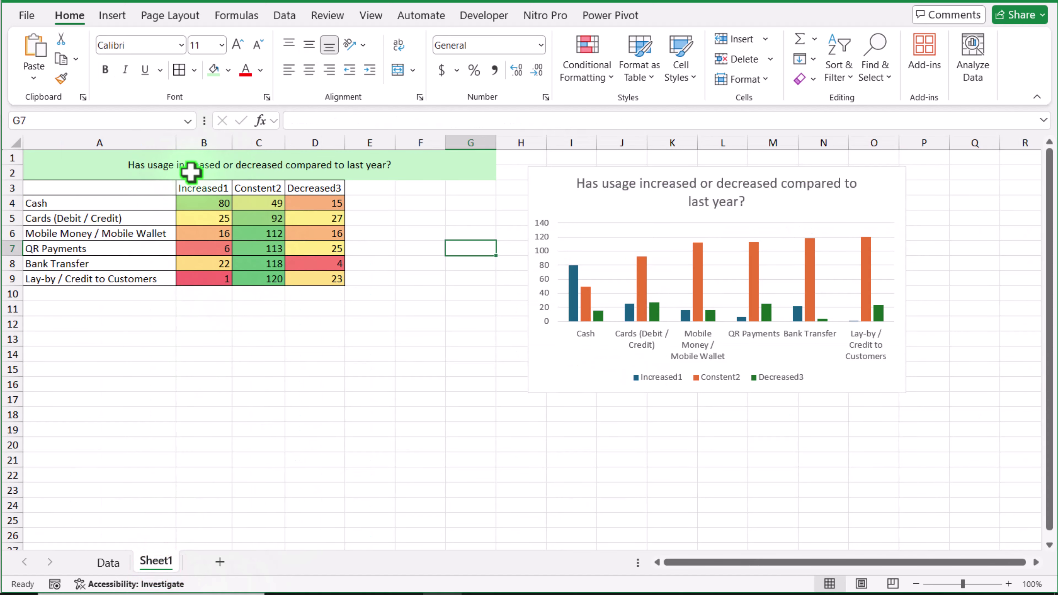
{"action": "left_click_drag", "start_coordinate": [188, 167], "coordinate": [186, 188]}
{"action": "left_click_drag", "start_coordinate": [186, 241], "coordinate": [190, 278]}
{"action": "key", "text": "ctrl+c"}
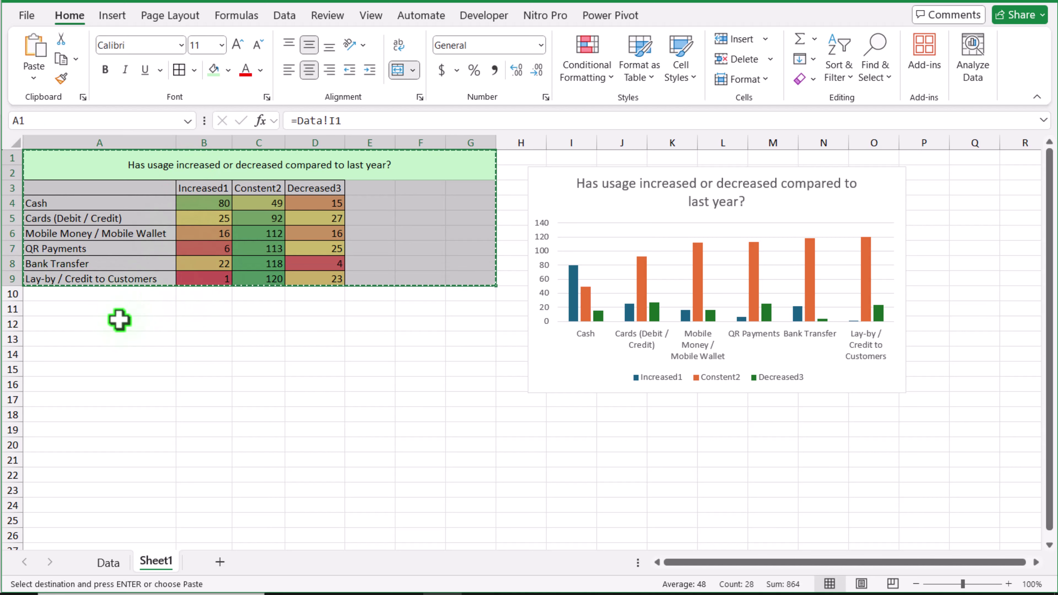
{"action": "left_click", "coordinate": [69, 325]}
{"action": "key", "text": "ctrl+v"}
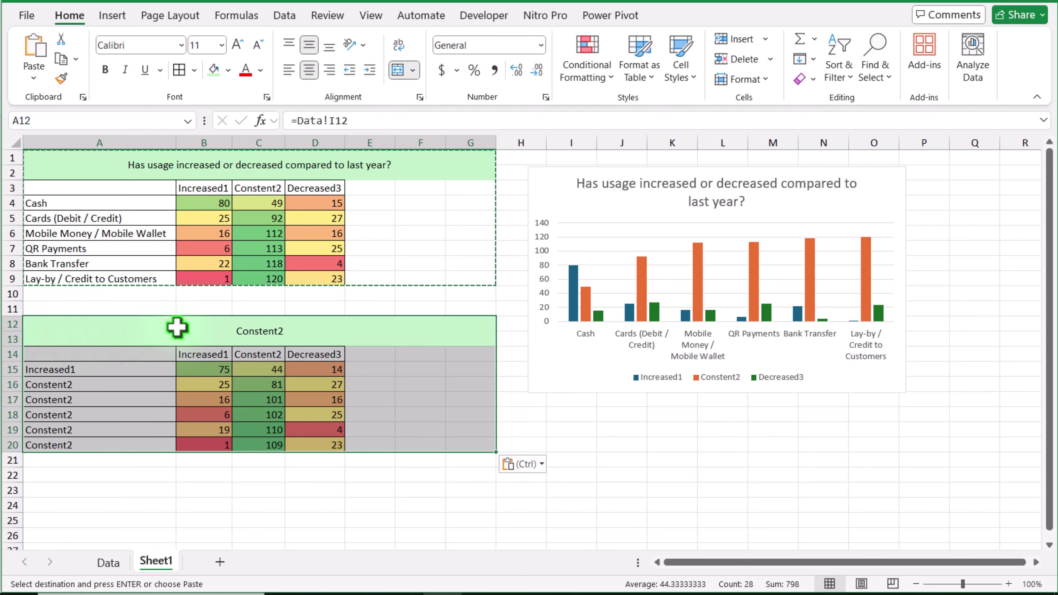
Replace the pasted heading in A12 with a reference to the digital payment challenges question in Data cell O1.
{"action": "left_click", "coordinate": [314, 504]}
{"action": "left_click", "coordinate": [300, 337]}
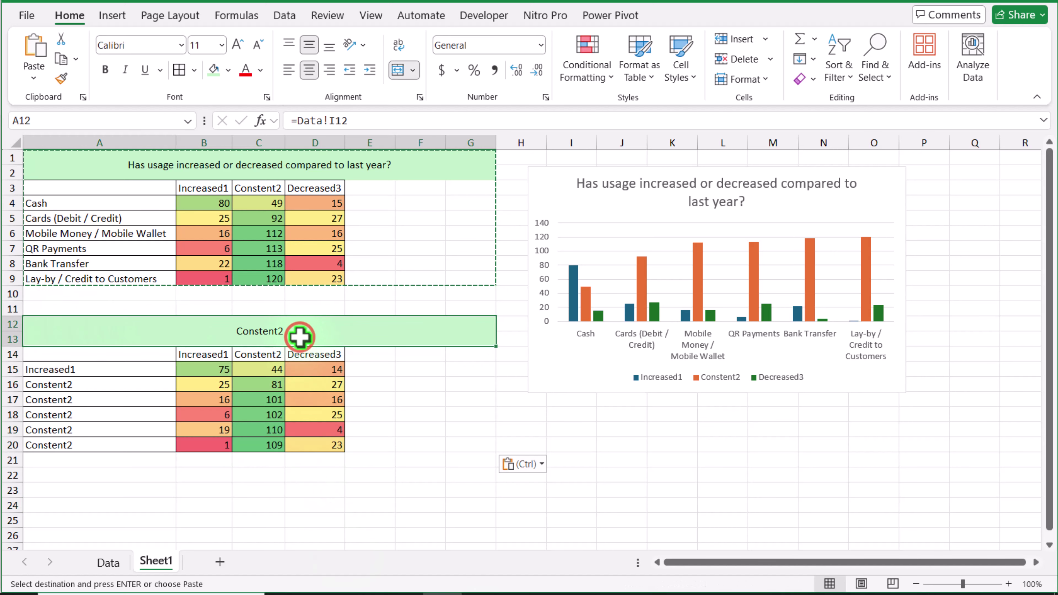
{"action": "type", "text": "="}
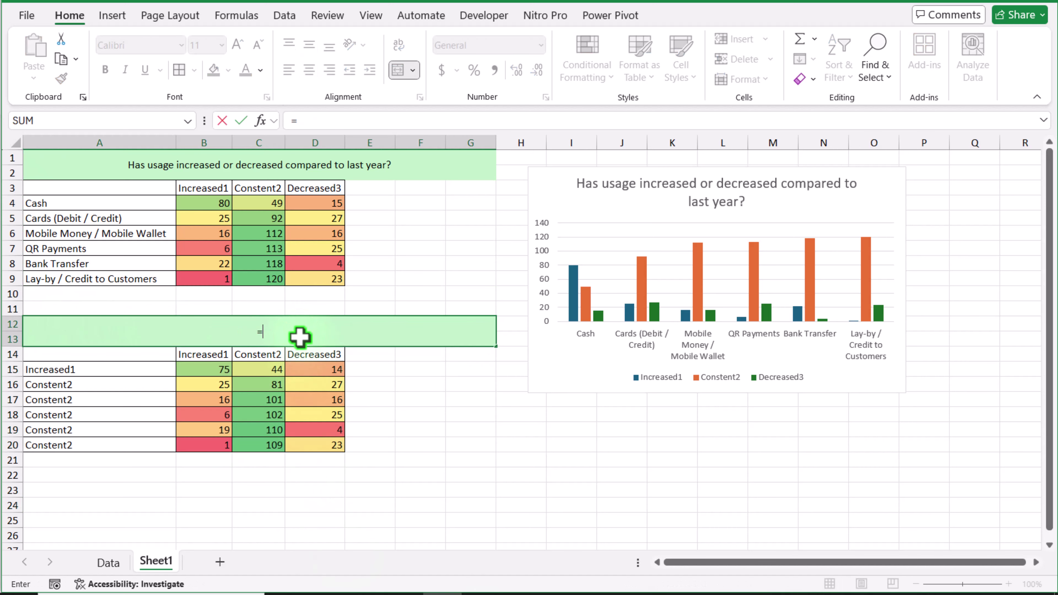
{"action": "left_click", "coordinate": [120, 561]}
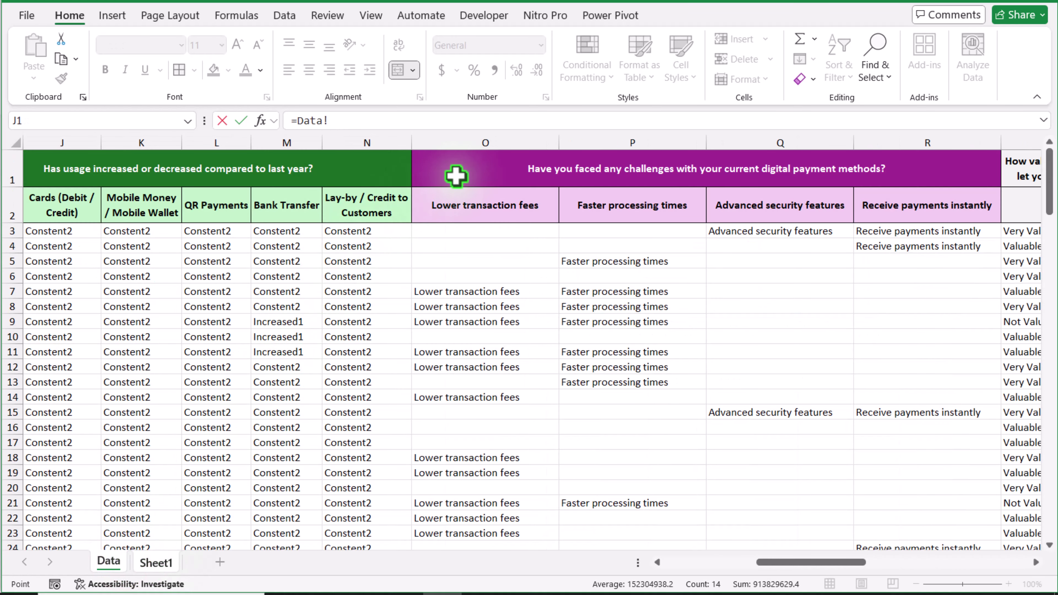
{"action": "left_click", "coordinate": [456, 176]}
{"action": "key", "text": "Return"}
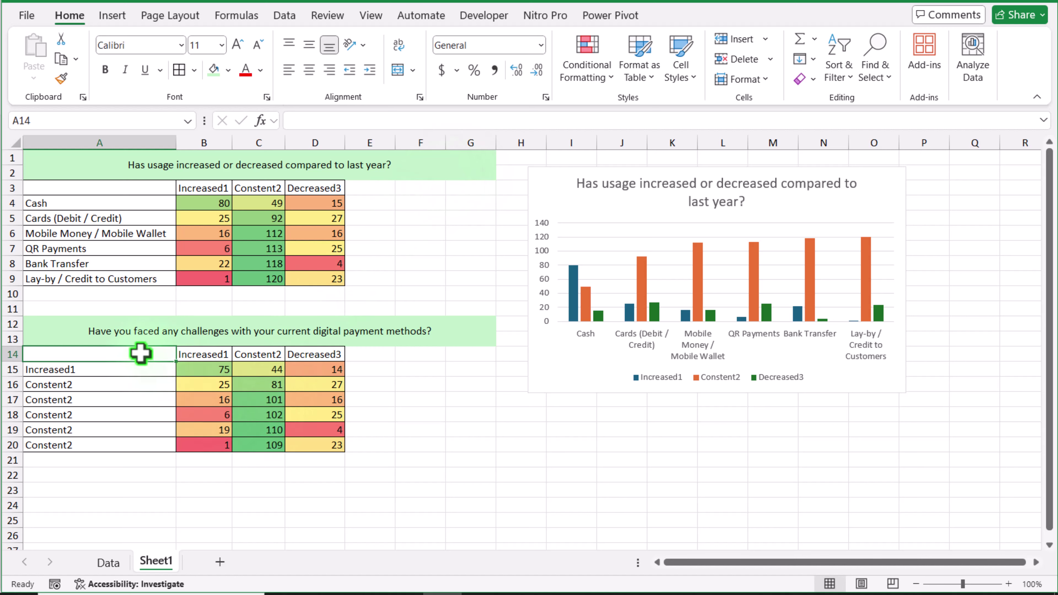
Clear all contents and formatting from the pasted table in A14:D20.
{"action": "left_click_drag", "start_coordinate": [140, 353], "coordinate": [313, 445]}
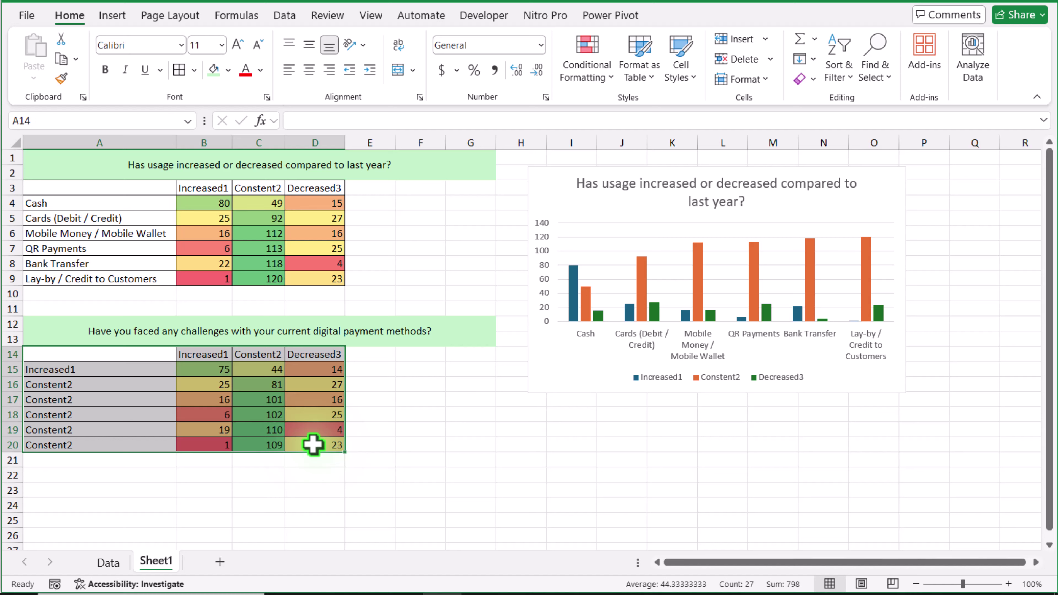
{"action": "key", "text": "Delete"}
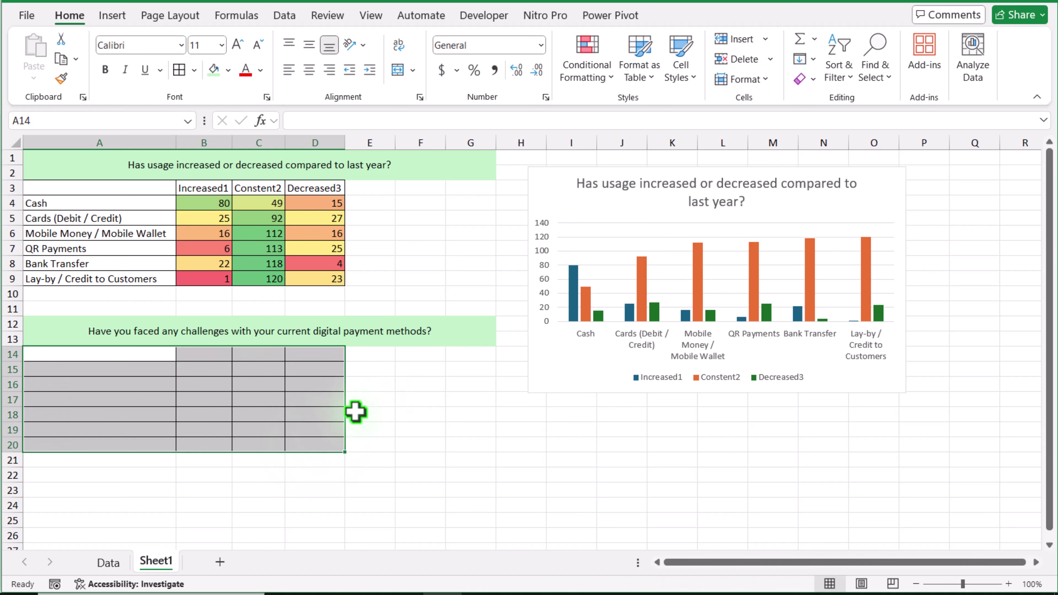
{"action": "left_click", "coordinate": [813, 79]}
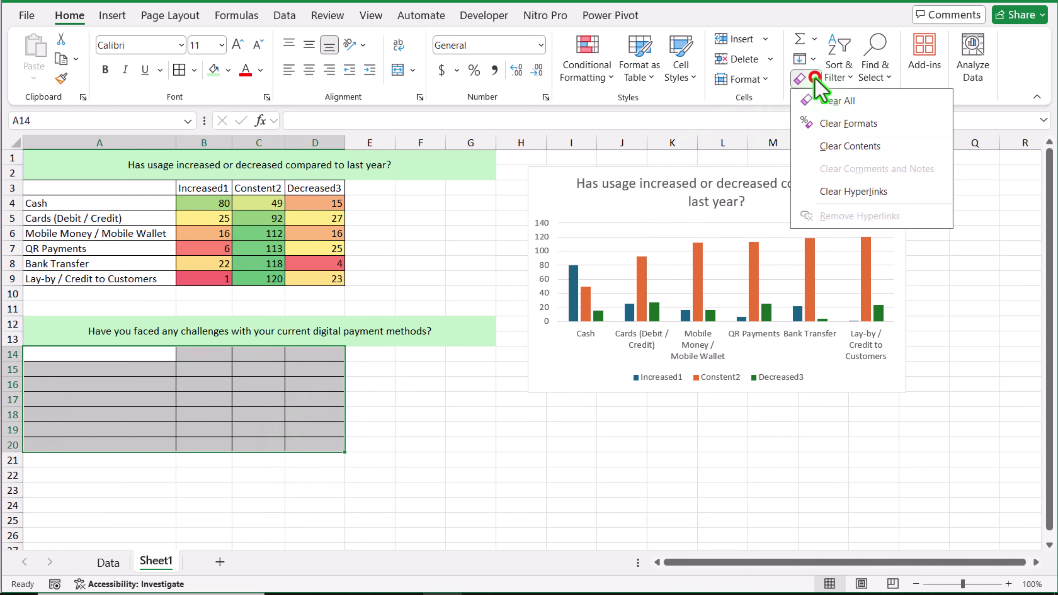
{"action": "left_click", "coordinate": [826, 100]}
Use TRANSPOSE in A14 to list the four challenge headers from Data O2:R2 vertically.
{"action": "left_click", "coordinate": [156, 357]}
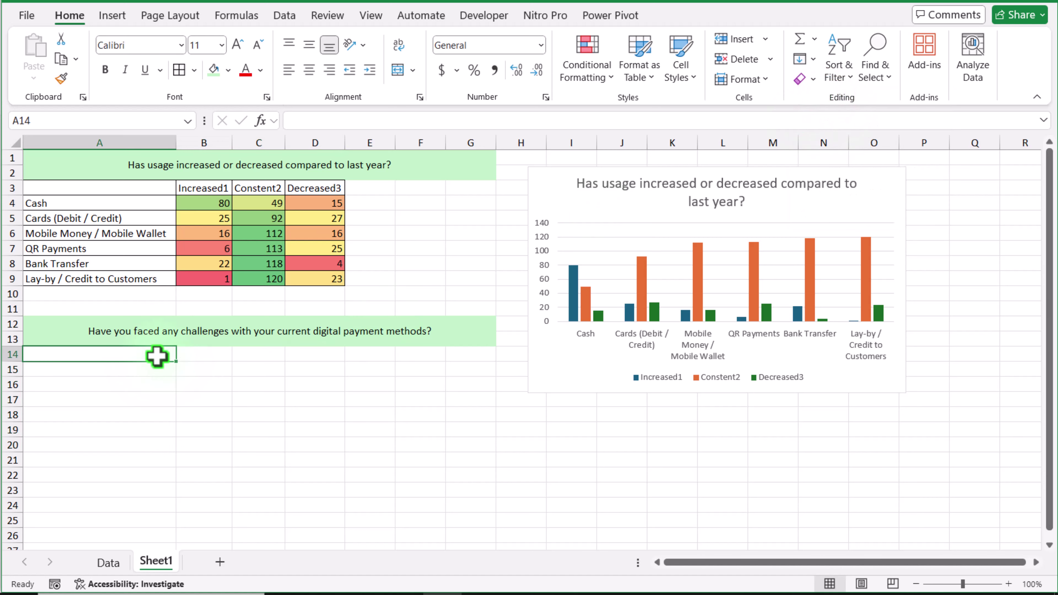
{"action": "type", "text": "=tra"}
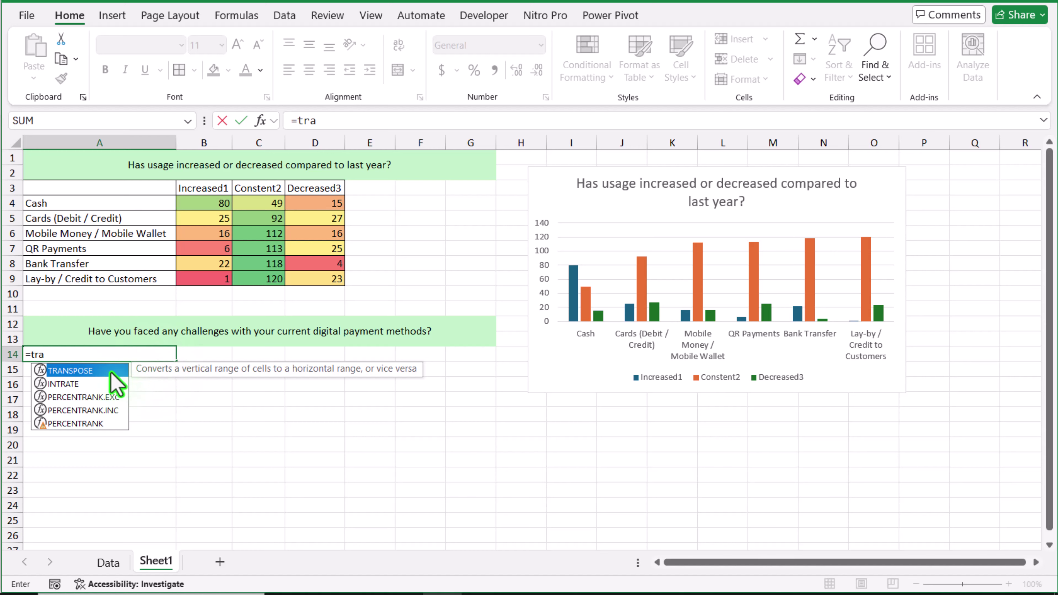
{"action": "double_click", "coordinate": [109, 370]}
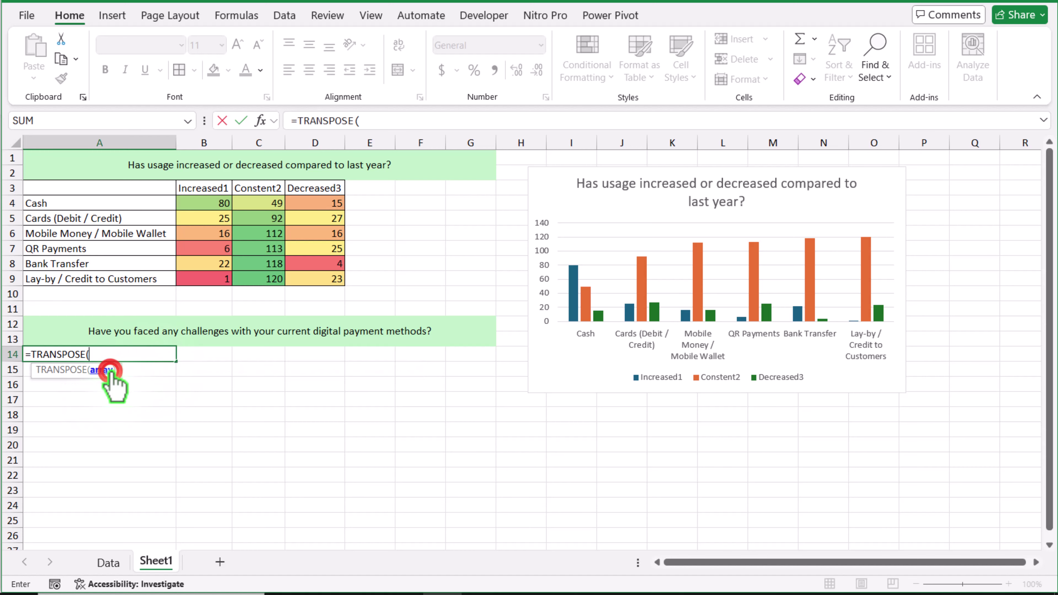
{"action": "left_click", "coordinate": [109, 563]}
{"action": "left_click_drag", "start_coordinate": [470, 206], "coordinate": [869, 203]}
{"action": "key", "text": "Return"}
Start a COUNTIFS formula in B14 with Data!O3:O1000 as the first criteria range and Sheet1!A14 as its criterion.
{"action": "key", "text": "Up"}
{"action": "key", "text": "Right"}
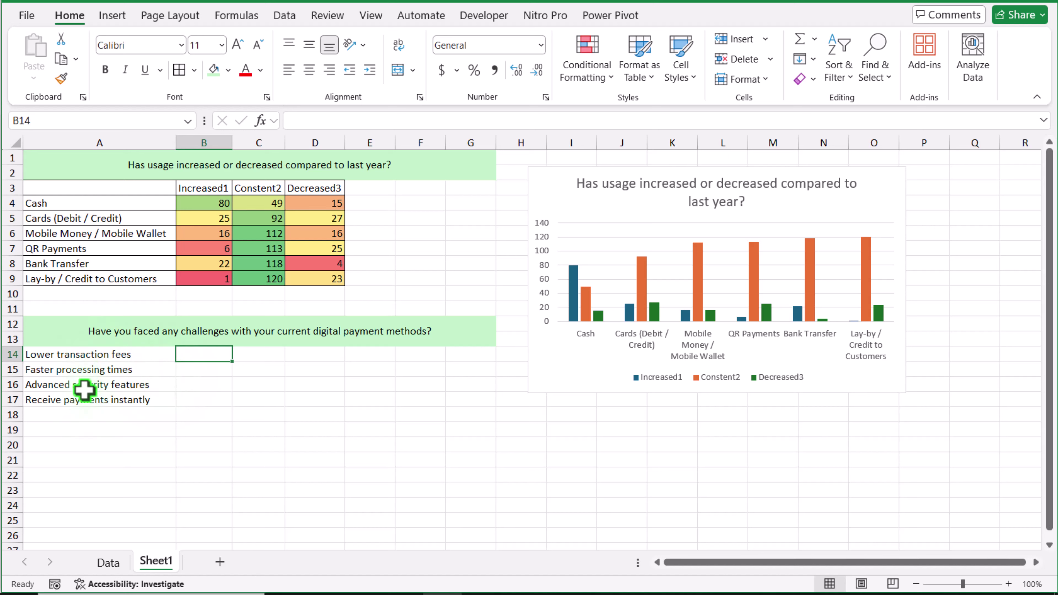
{"action": "type", "text": "="}
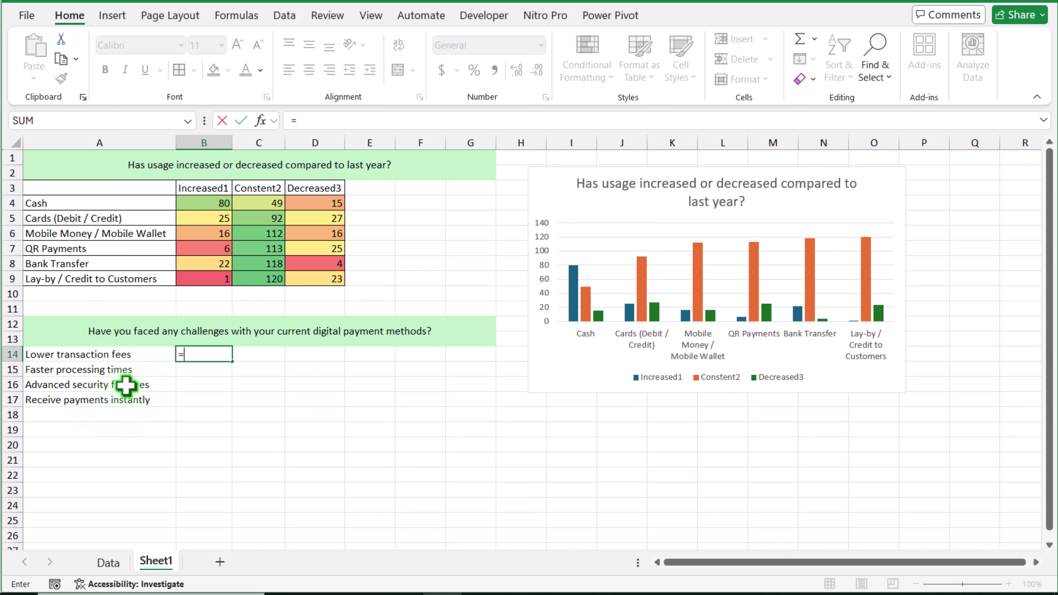
{"action": "type", "text": "countifs("}
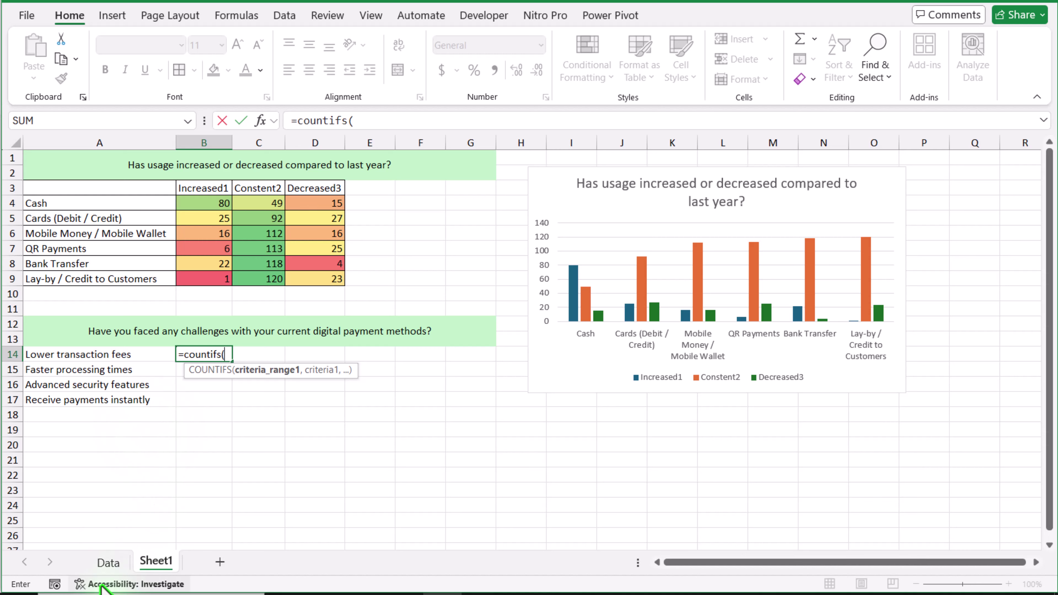
{"action": "left_click", "coordinate": [108, 560]}
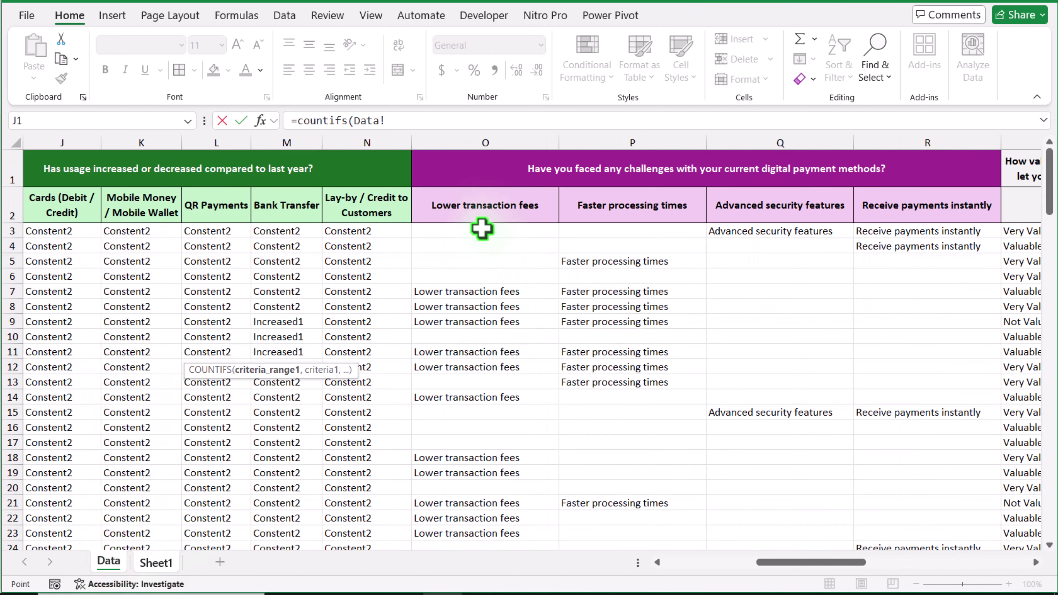
{"action": "left_click_drag", "start_coordinate": [482, 228], "coordinate": [460, 333]}
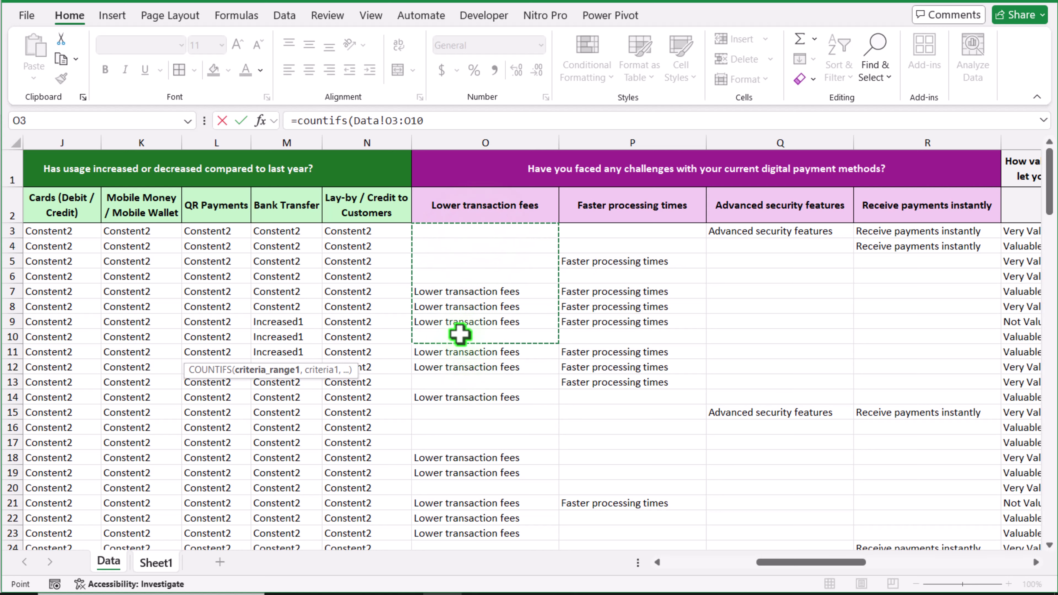
{"action": "type", "text": "00"}
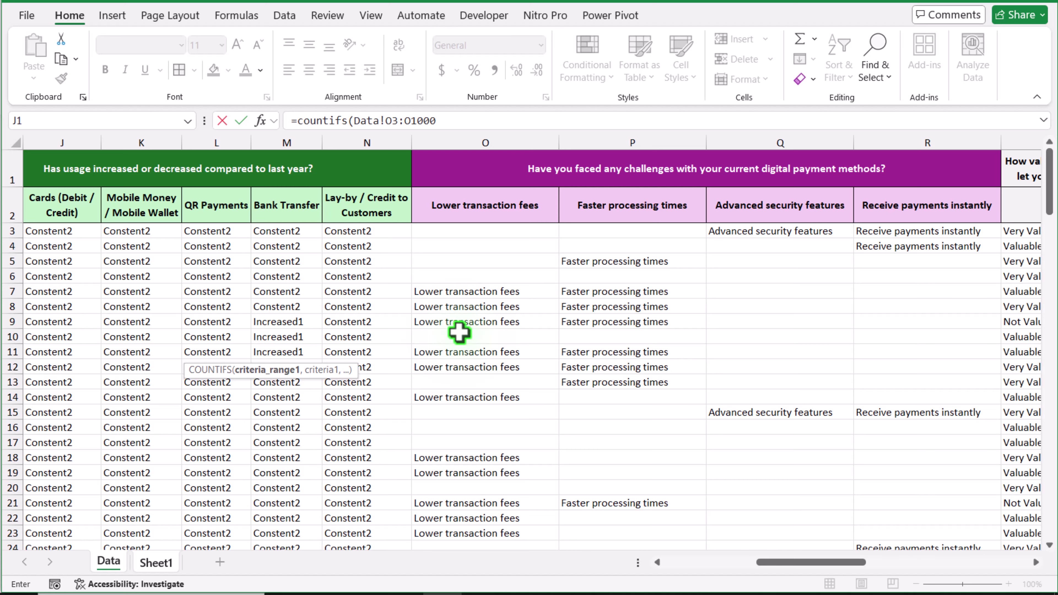
{"action": "type", "text": ","}
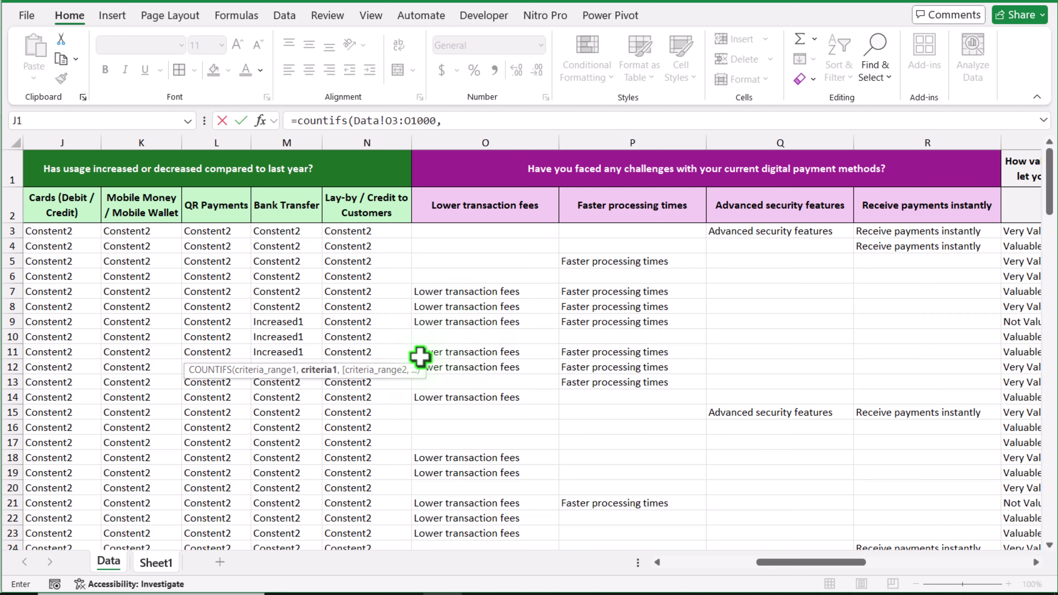
{"action": "left_click", "coordinate": [158, 569]}
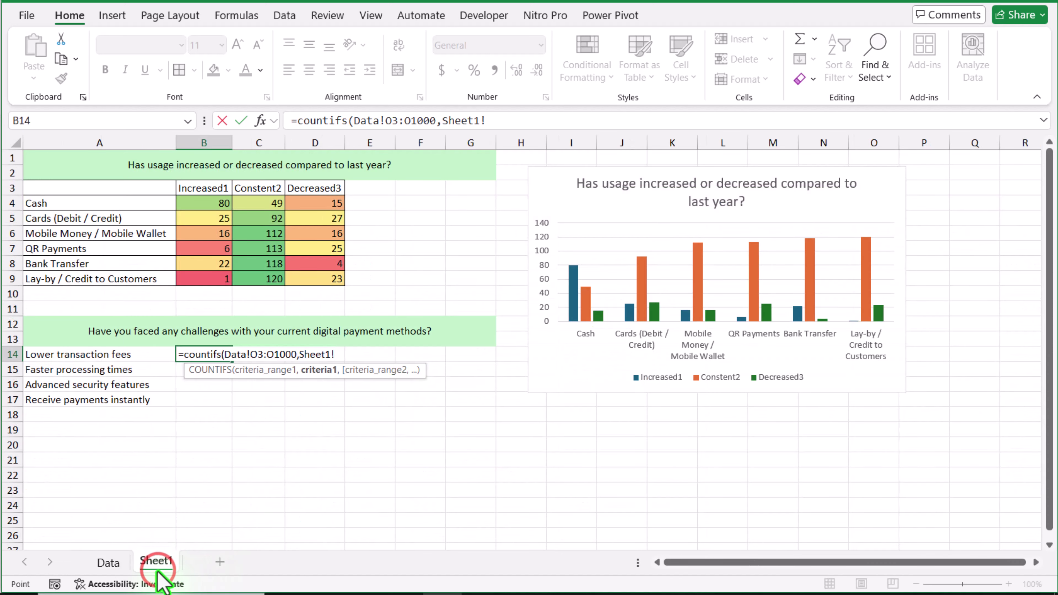
{"action": "left_click", "coordinate": [120, 354]}
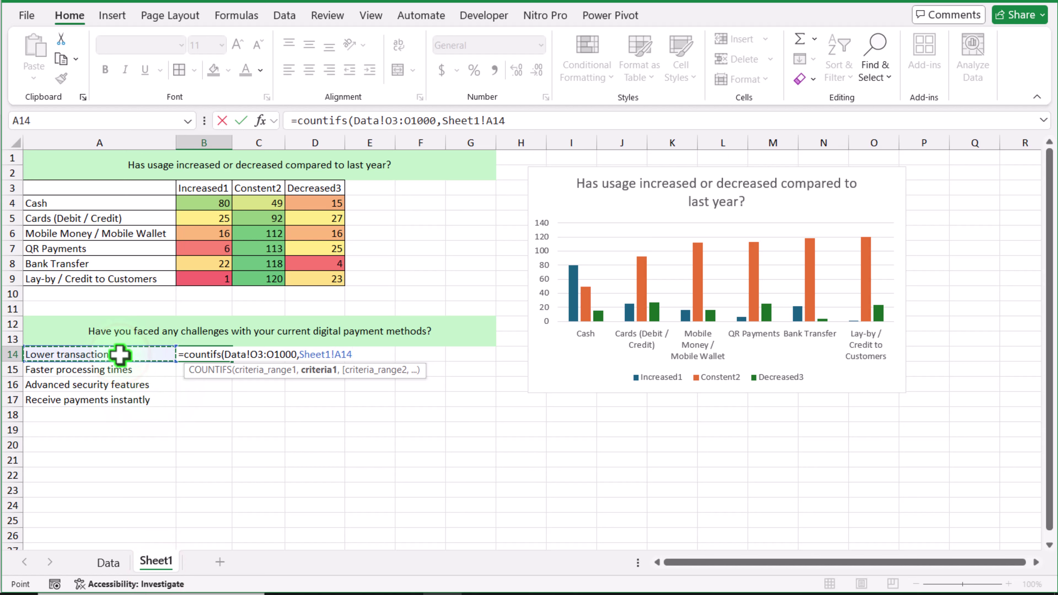
{"action": "type", "text": ","}
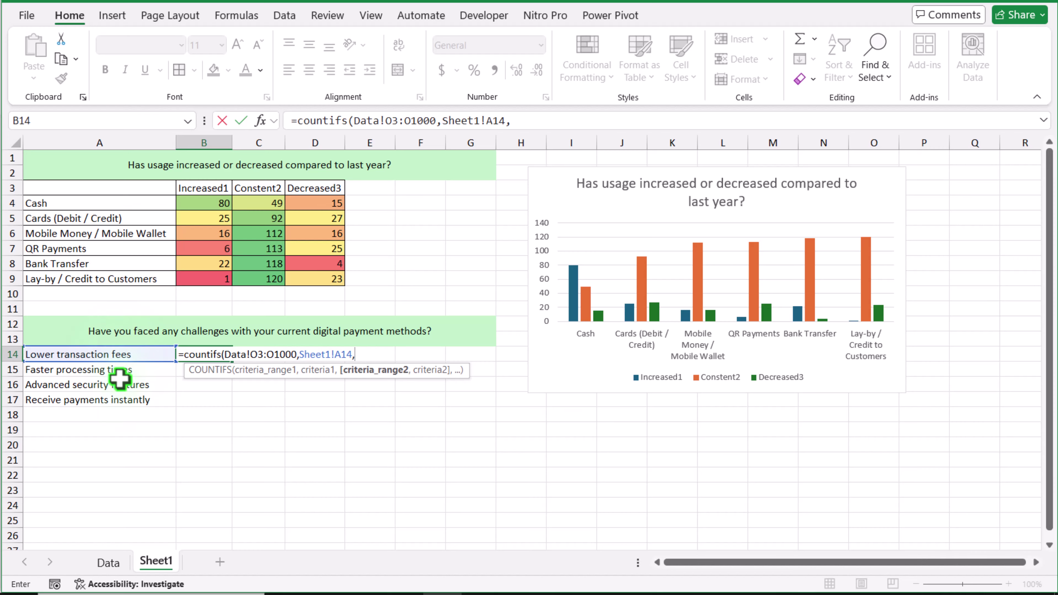
Complete the COUNTIFS formula in B14 with Data!A3:A1000 as the second criteria range and 1 as its criterion.
{"action": "left_click", "coordinate": [119, 563]}
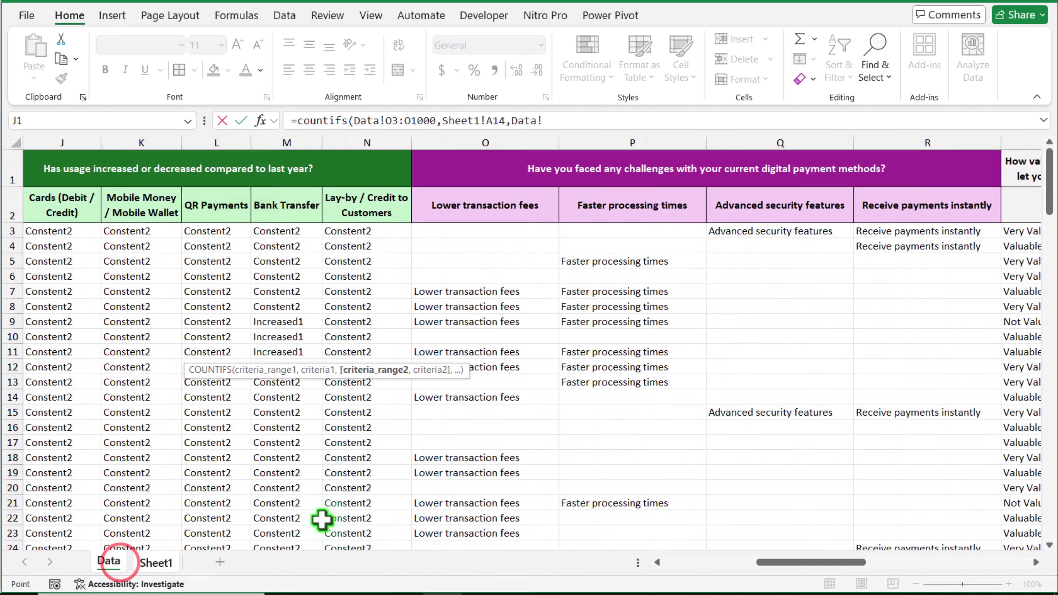
{"action": "left_click_drag", "start_coordinate": [835, 562], "coordinate": [744, 563]}
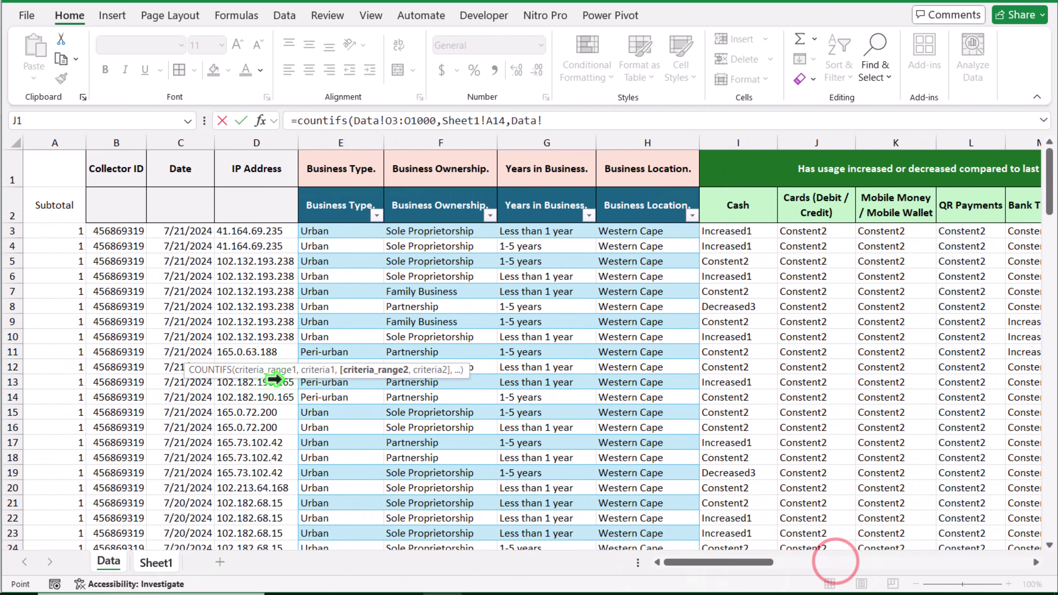
{"action": "left_click_drag", "start_coordinate": [57, 230], "coordinate": [53, 336]}
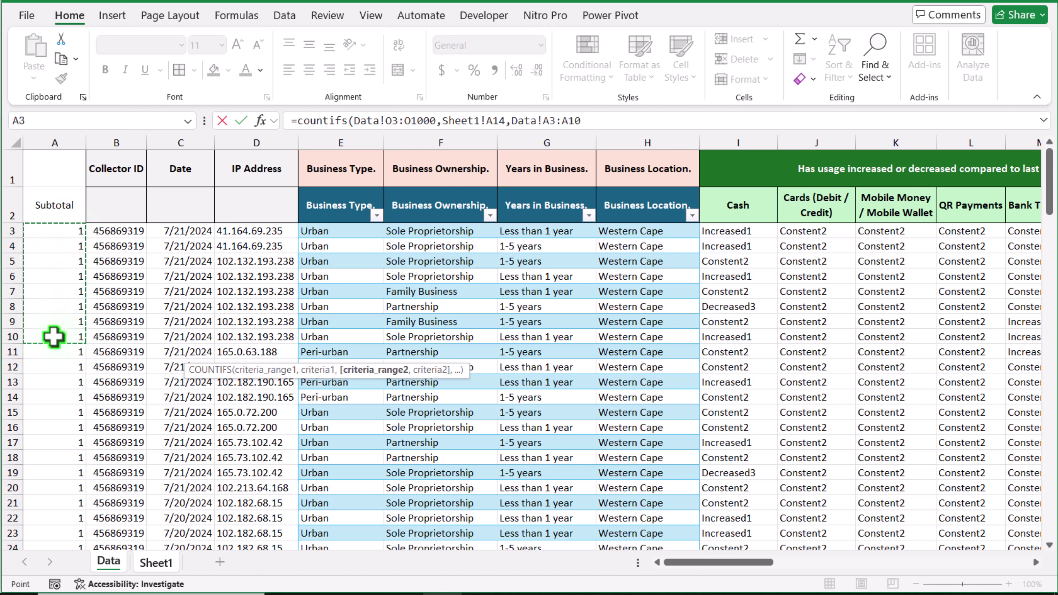
{"action": "type", "text": "000"}
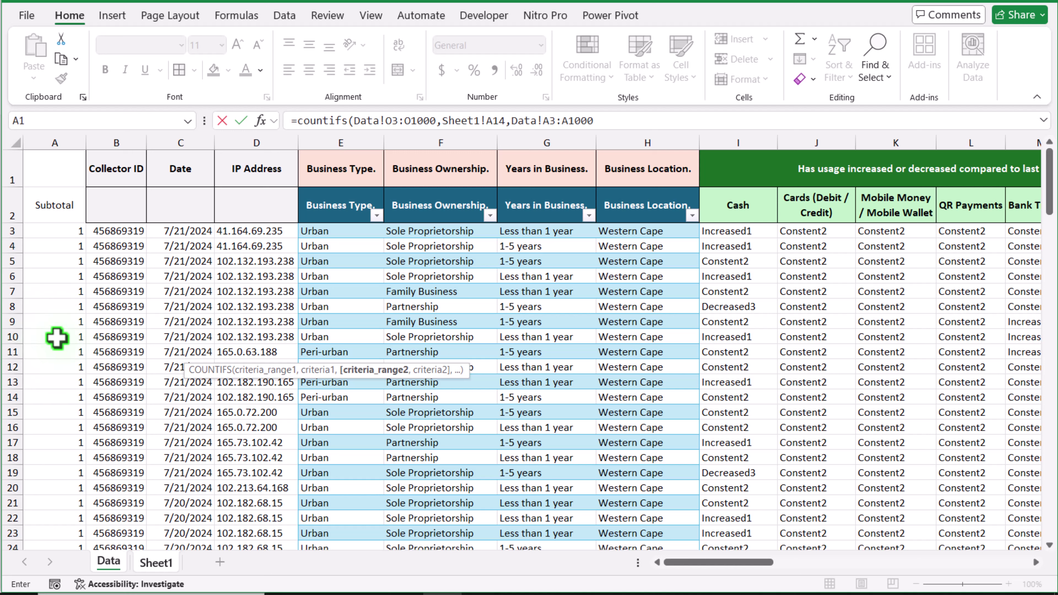
{"action": "type", "text": ",1"}
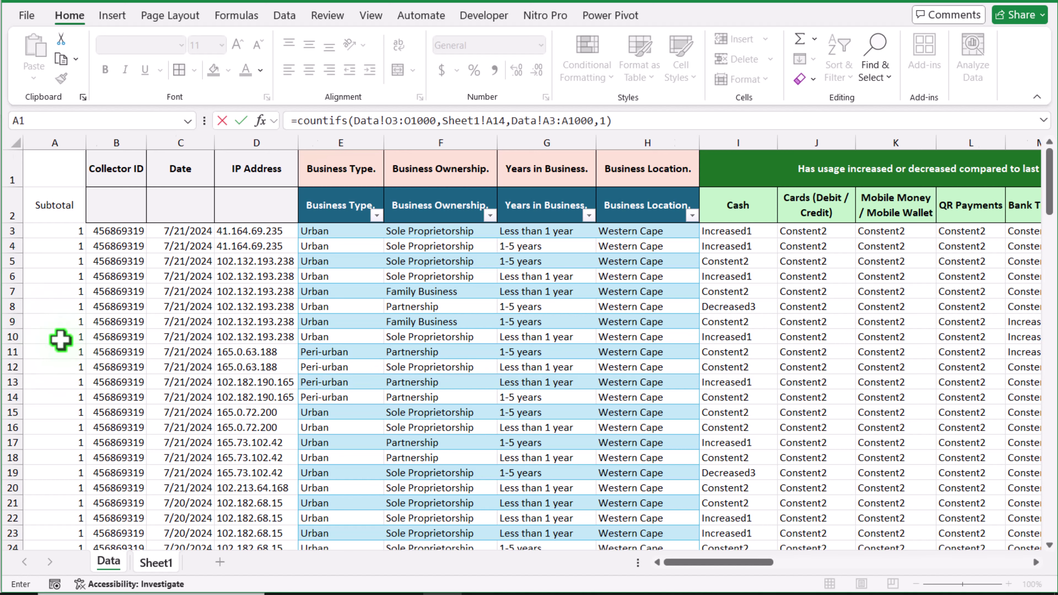
{"action": "key", "text": "Return"}
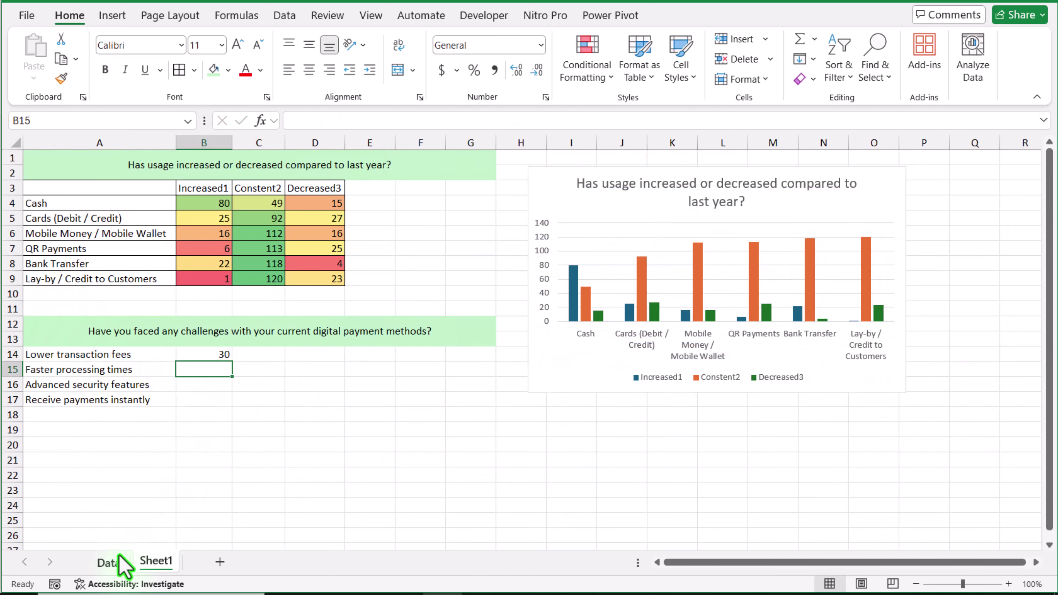
Copy the COUNTIFS formula text from B14 into B15 without shifting its references.
{"action": "left_click", "coordinate": [109, 562]}
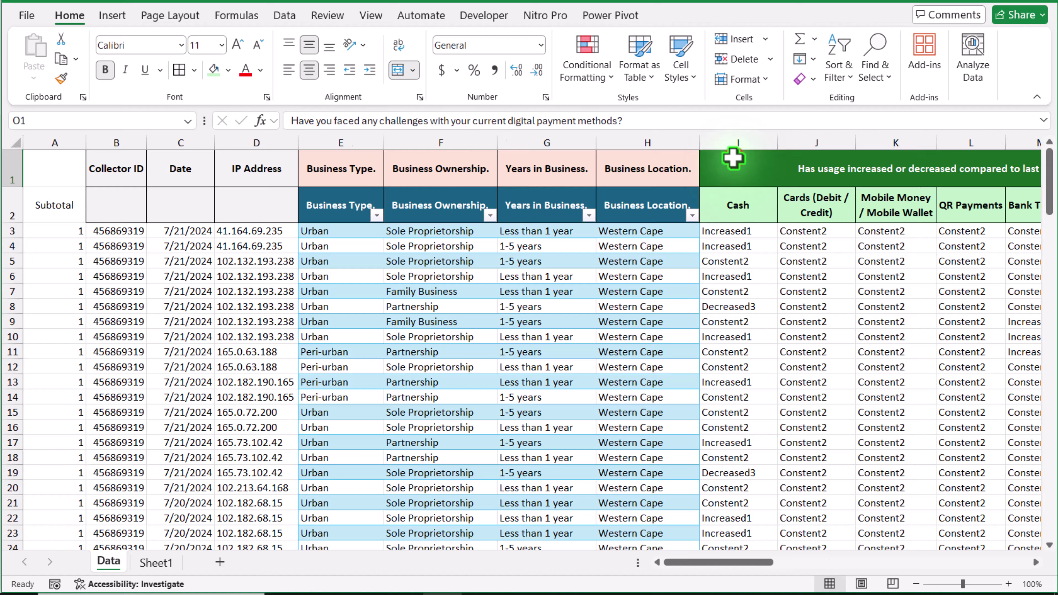
{"action": "scroll", "coordinate": [724, 160], "scroll_direction": "right", "scroll_amount": 3}
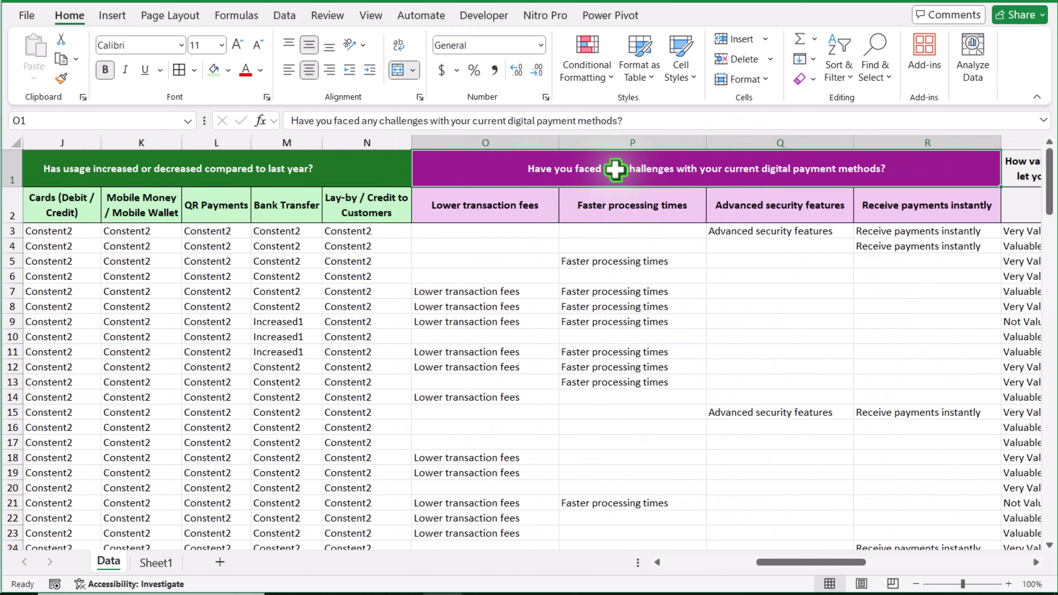
{"action": "left_click", "coordinate": [175, 566]}
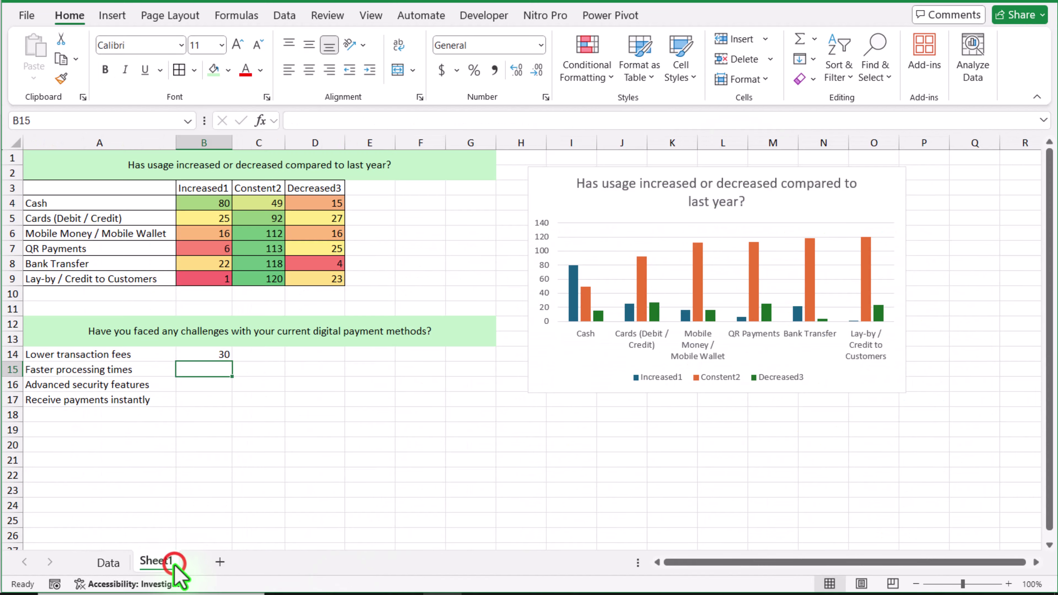
{"action": "left_click", "coordinate": [201, 358]}
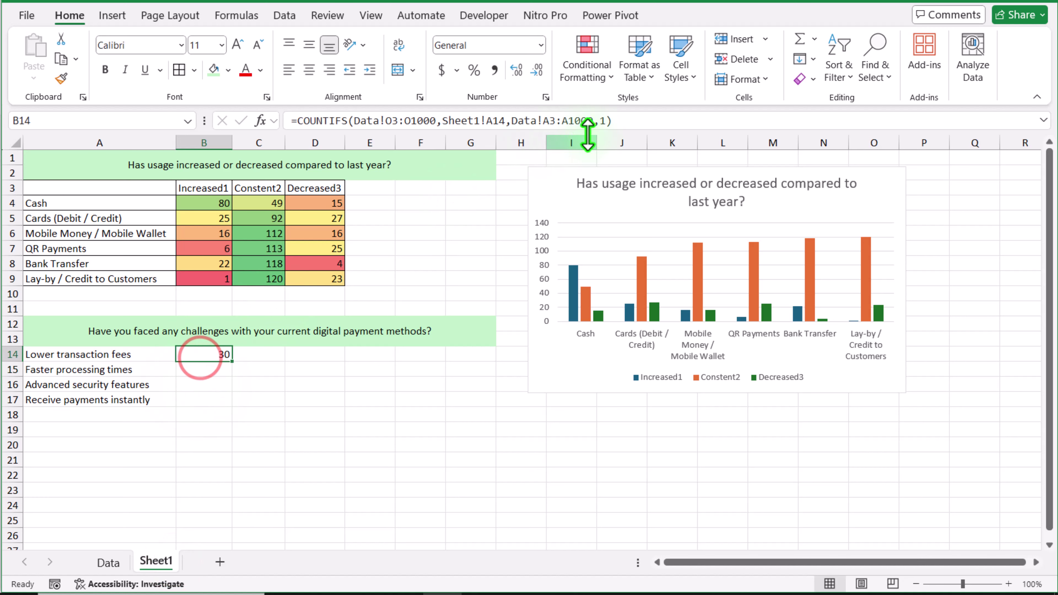
{"action": "left_click_drag", "start_coordinate": [630, 119], "coordinate": [268, 156]}
{"action": "key", "text": "ctrl+c"}
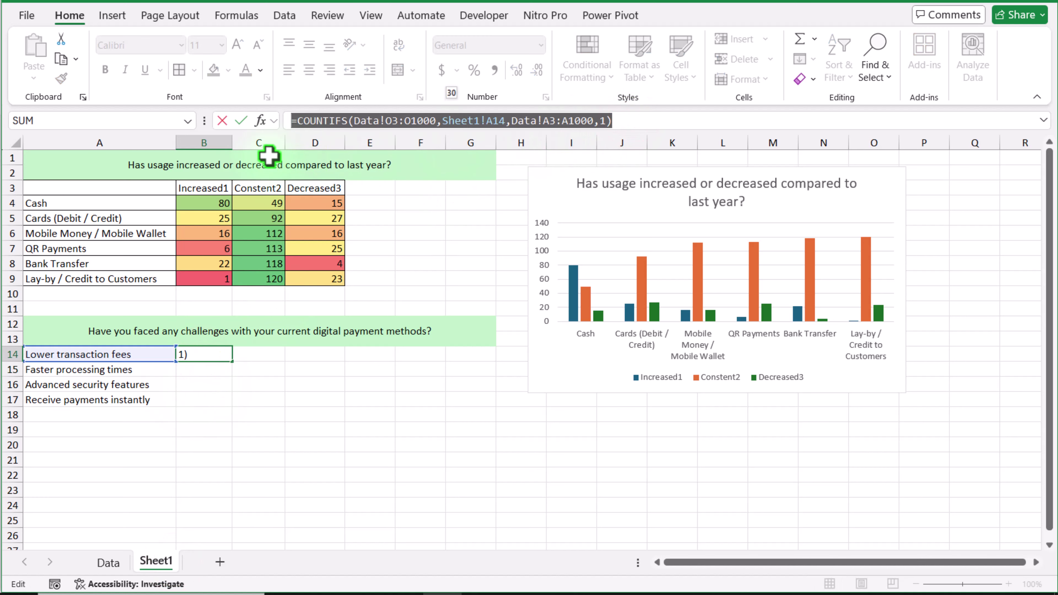
{"action": "key", "text": "Escape"}
{"action": "left_click", "coordinate": [212, 367]}
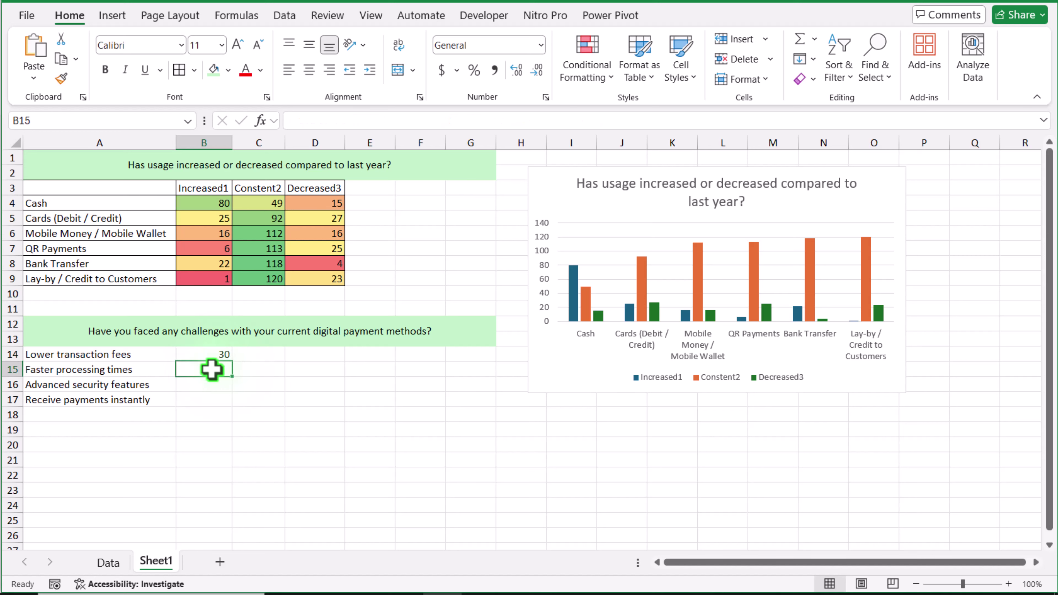
{"action": "key", "text": "BackSpace"}
{"action": "key", "text": "ctrl+v"}
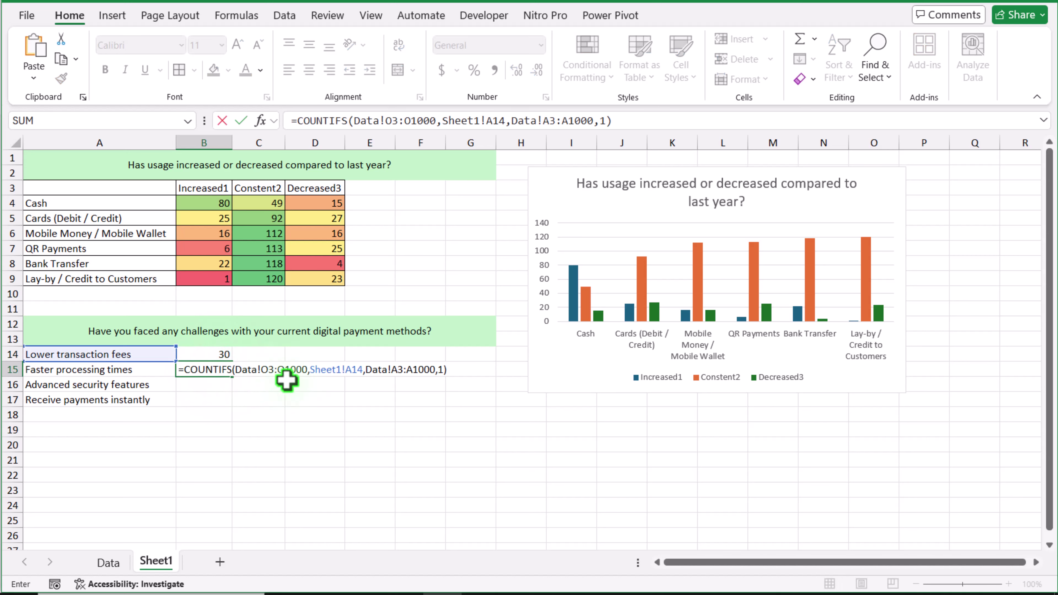
Change the B15 formula's first criteria range to Data!P3:P1000 and its criterion to Sheet1!A15.
{"action": "key", "text": "BackSpace"}
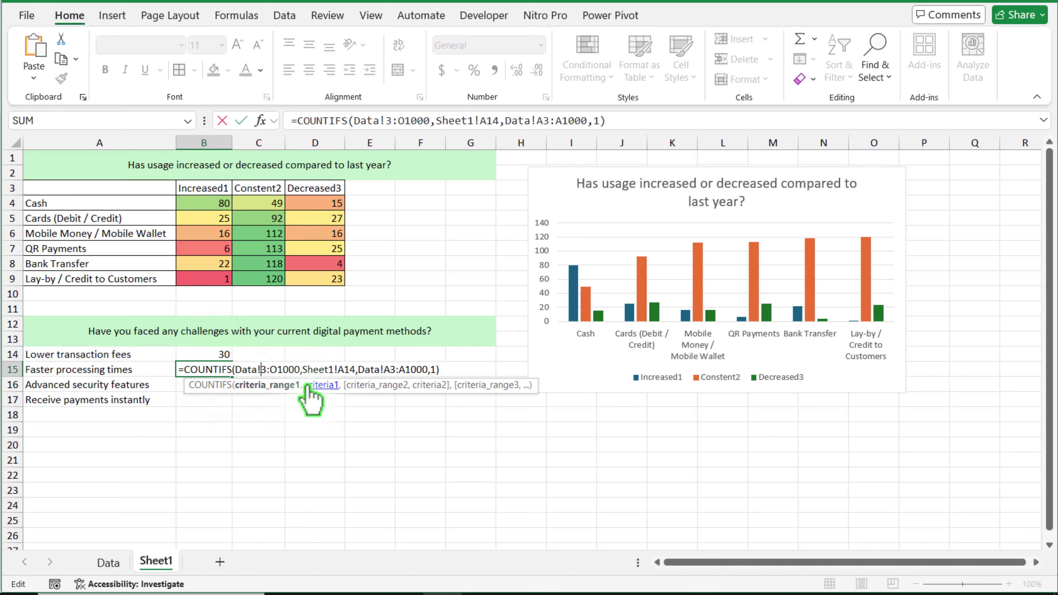
{"action": "type", "text": "P"}
{"action": "key", "text": "Right"}
{"action": "key", "text": "Right"}
{"action": "key", "text": "Delete"}
{"action": "type", "text": "P"}
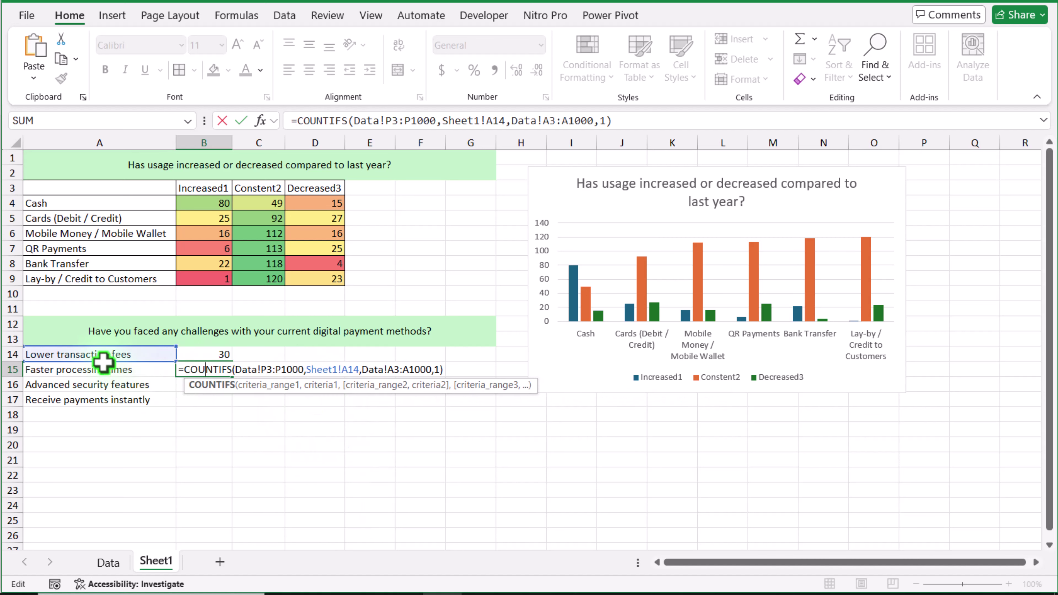
{"action": "left_click_drag", "start_coordinate": [105, 359], "coordinate": [108, 378]}
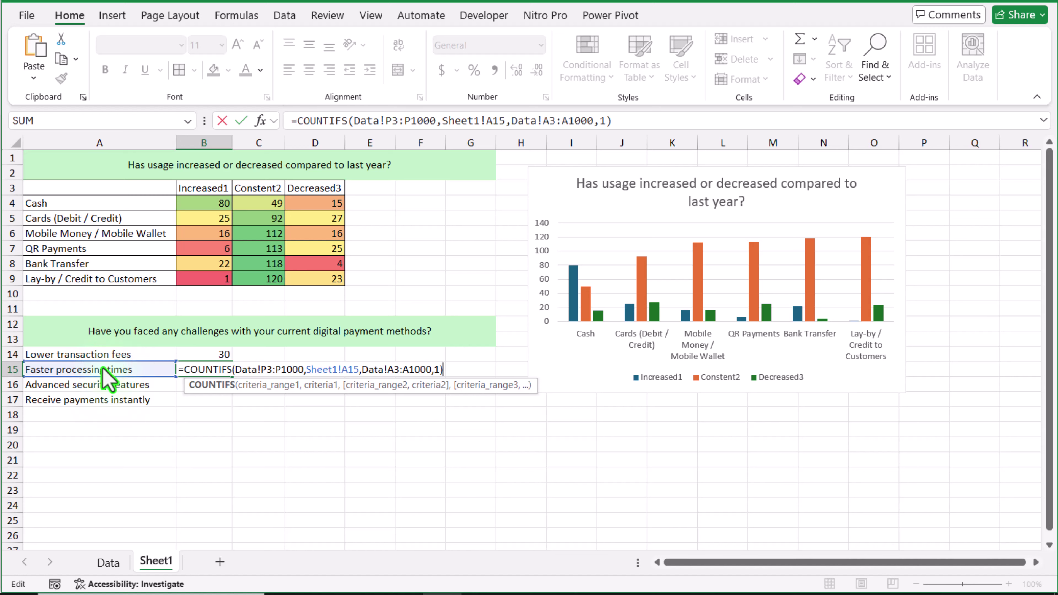
{"action": "key", "text": "Return"}
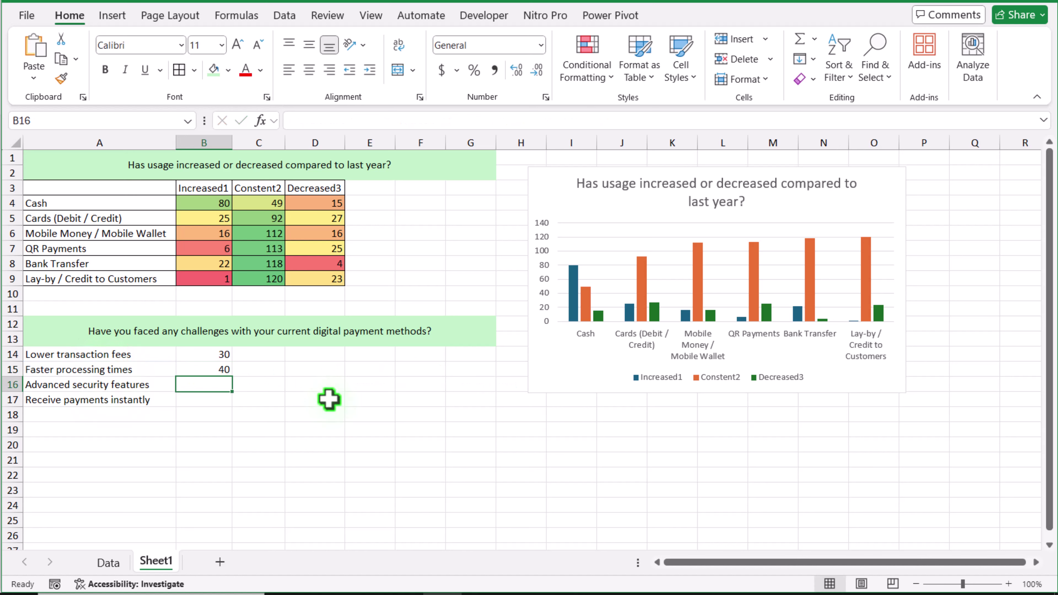
Paste the copied COUNTIFS formula into B16, using A16 as criterion and column Q of Data as the first criteria range.
{"action": "double_click", "coordinate": [219, 384]}
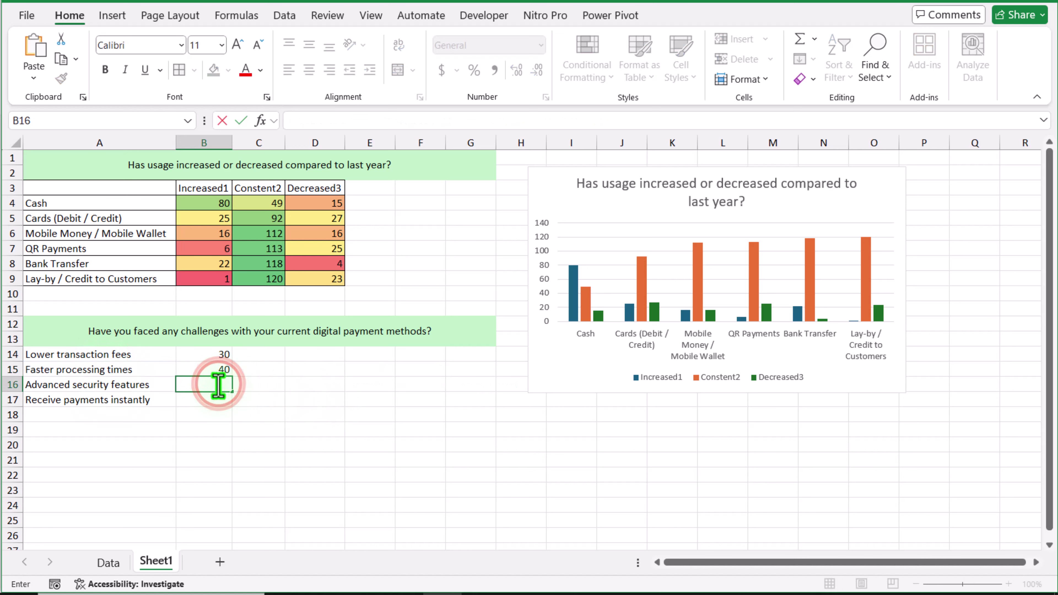
{"action": "key", "text": "ctrl+v"}
{"action": "left_click_drag", "start_coordinate": [172, 363], "coordinate": [162, 384]}
{"action": "left_click", "coordinate": [274, 383]}
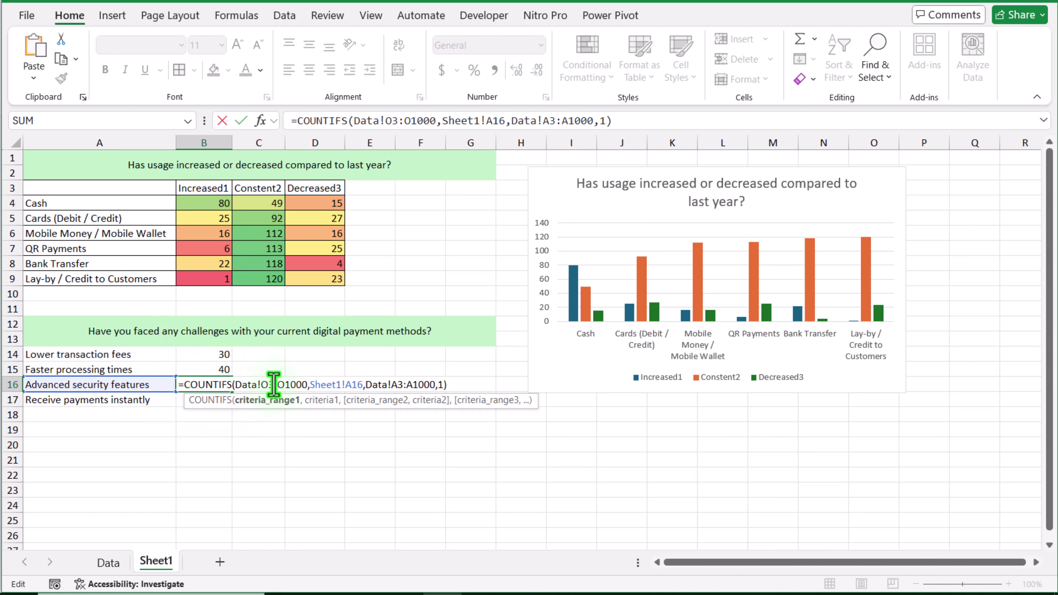
{"action": "key", "text": "BackSpace"}
{"action": "type", "text": "Q"}
{"action": "key", "text": "Return"}
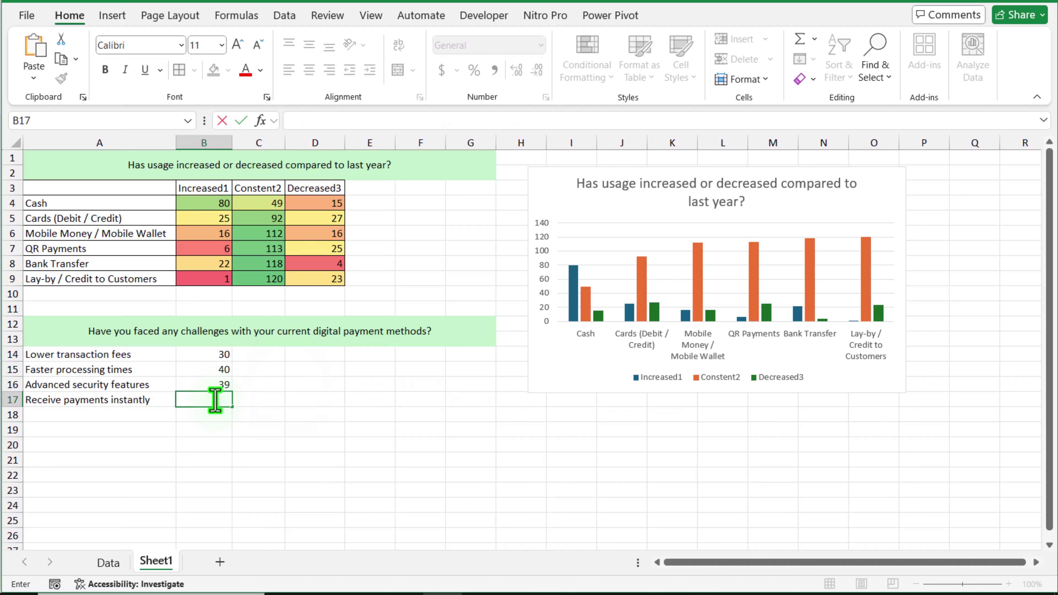
Paste the copied COUNTIFS formula into B17, using A17 as criterion and Data's Receive payments instantly column as the first criteria range.
{"action": "key", "text": "ctrl+v"}
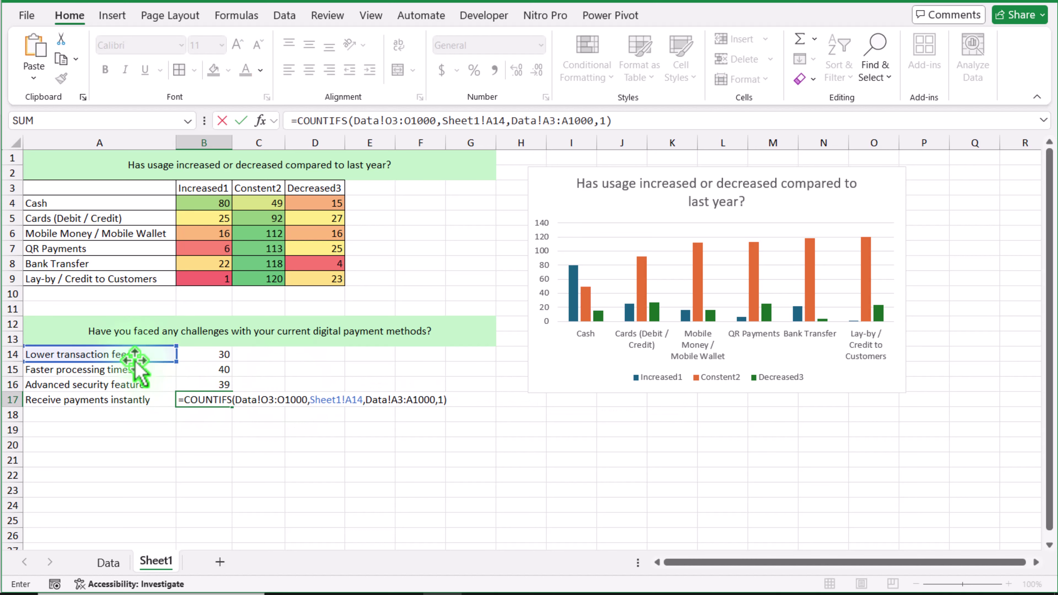
{"action": "left_click_drag", "start_coordinate": [135, 362], "coordinate": [136, 399]}
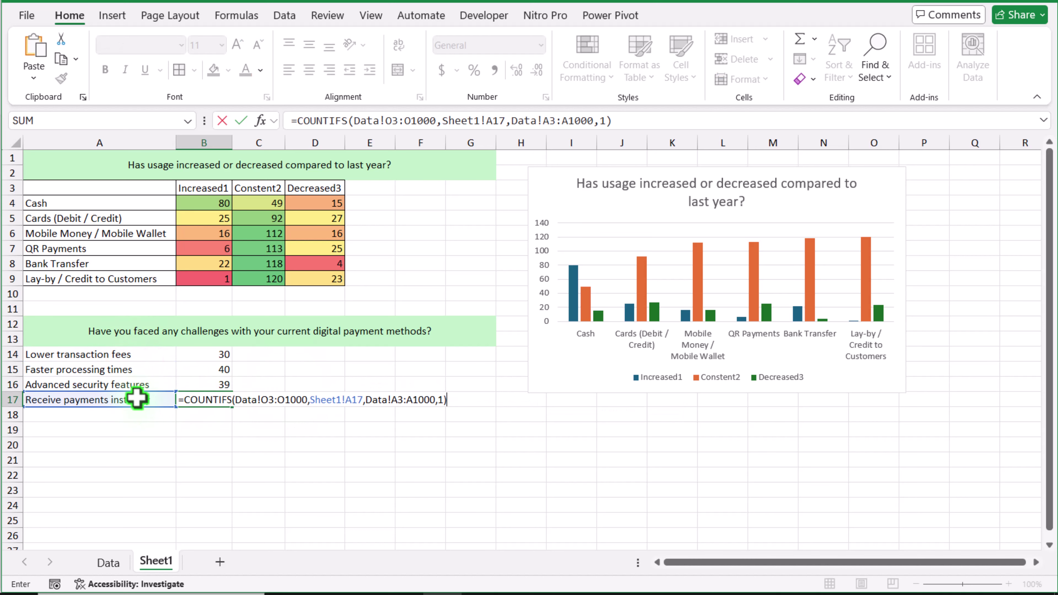
{"action": "left_click", "coordinate": [267, 399]}
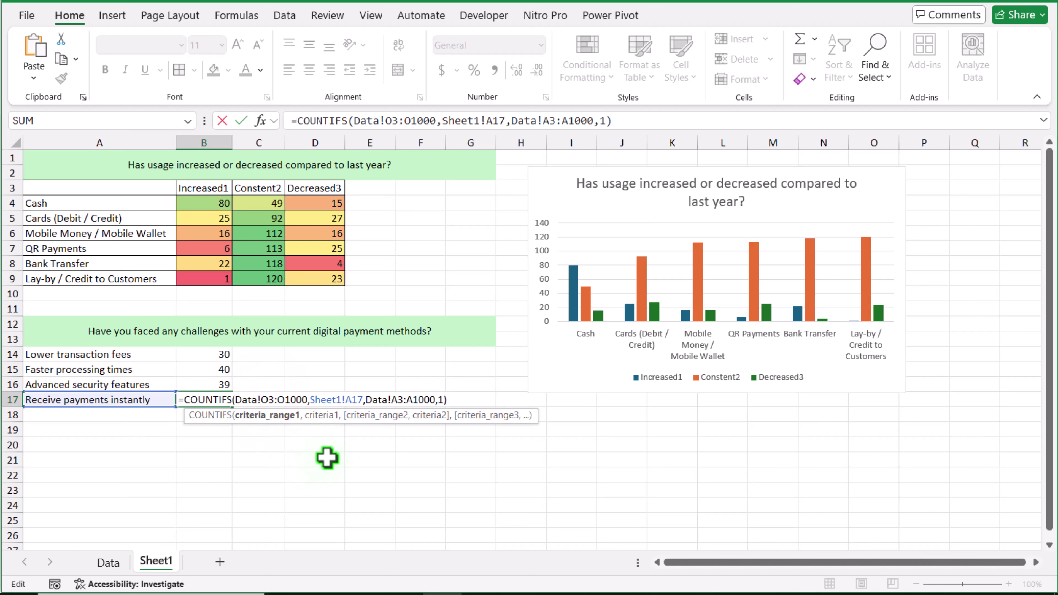
{"action": "key", "text": "BackSpace"}
{"action": "type", "text": "O"}
{"action": "key", "text": "Return"}
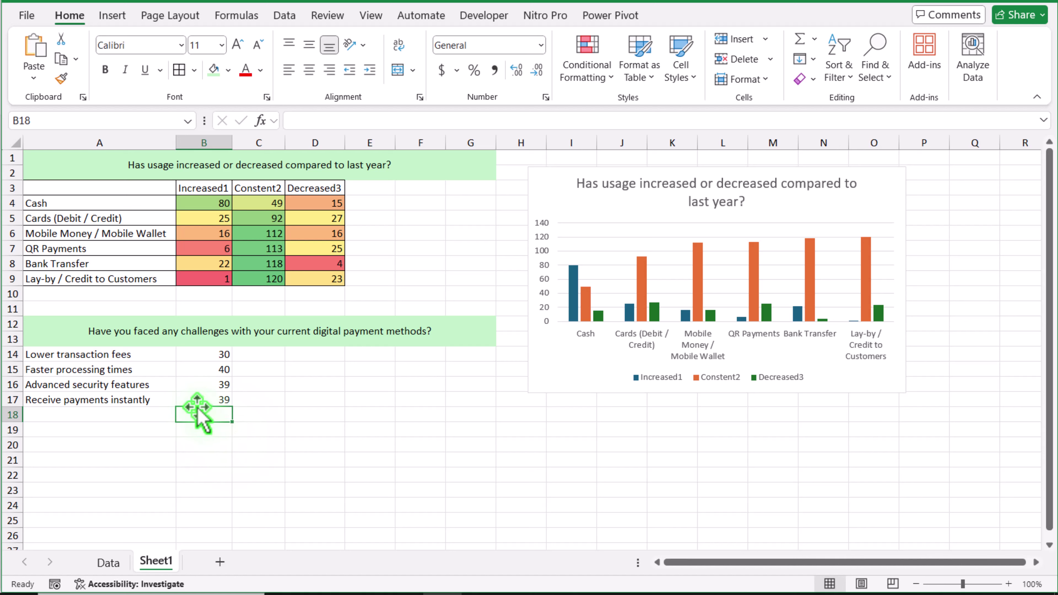
Move the challenge labels and counts from A14:B17 down one row to A15:B18.
{"action": "left_click", "coordinate": [255, 357]}
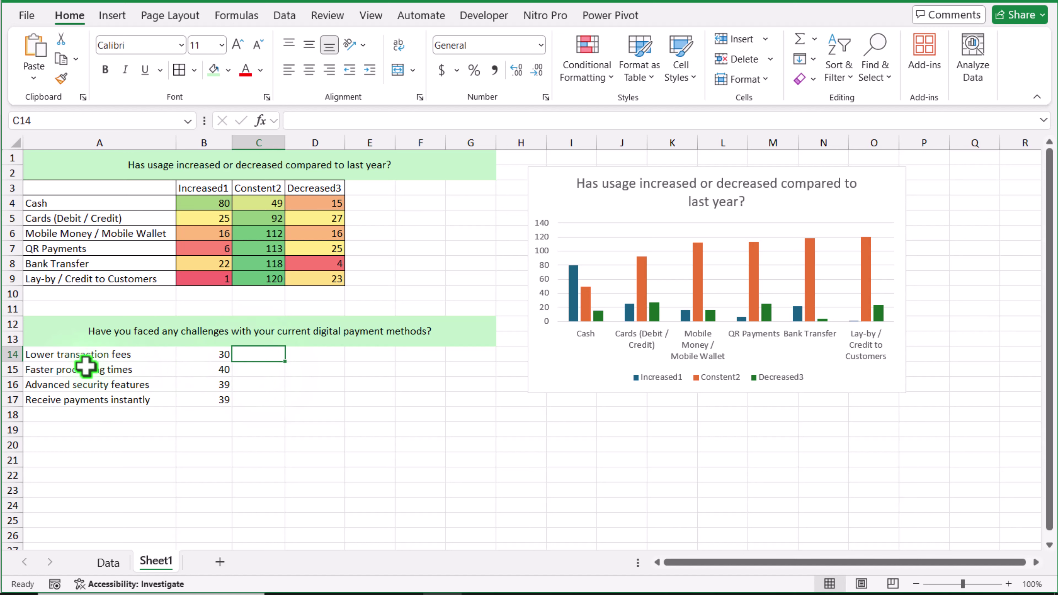
{"action": "left_click", "coordinate": [256, 415]}
{"action": "left_click_drag", "start_coordinate": [127, 356], "coordinate": [217, 421]}
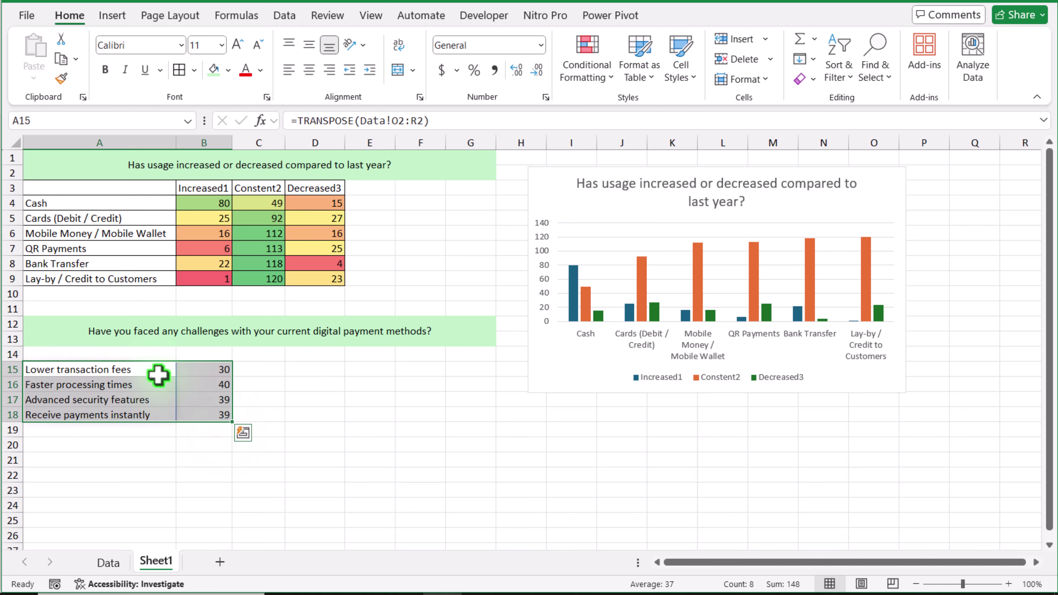
Enter the headers Option, Count and % in A14:C14 above the challenge counts.
{"action": "left_click", "coordinate": [119, 356]}
{"action": "double_click", "coordinate": [143, 358]}
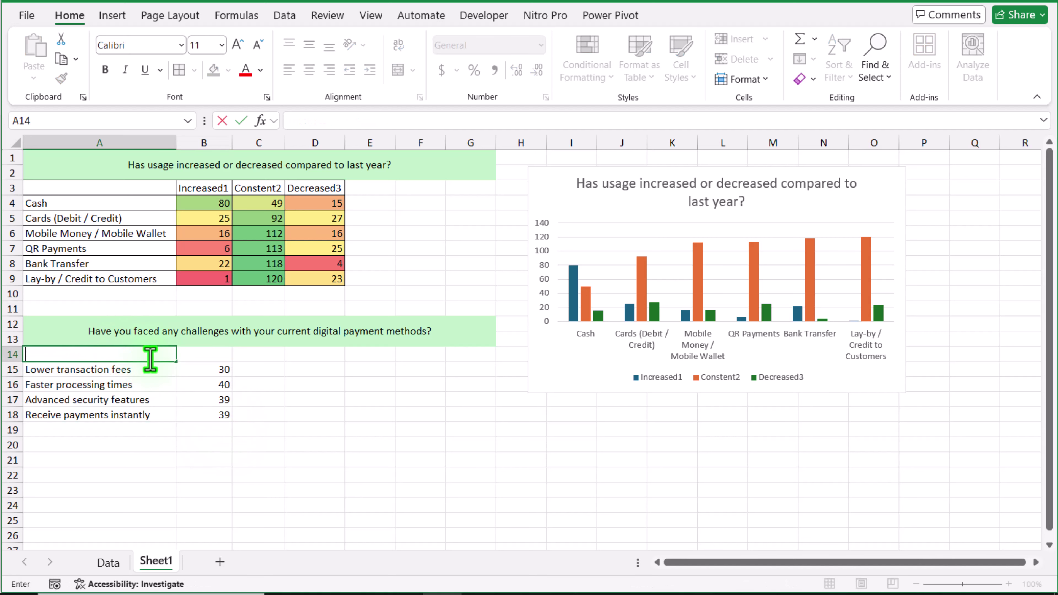
{"action": "type", "text": "Option"}
{"action": "key", "text": "Tab"}
{"action": "type", "text": "C"}
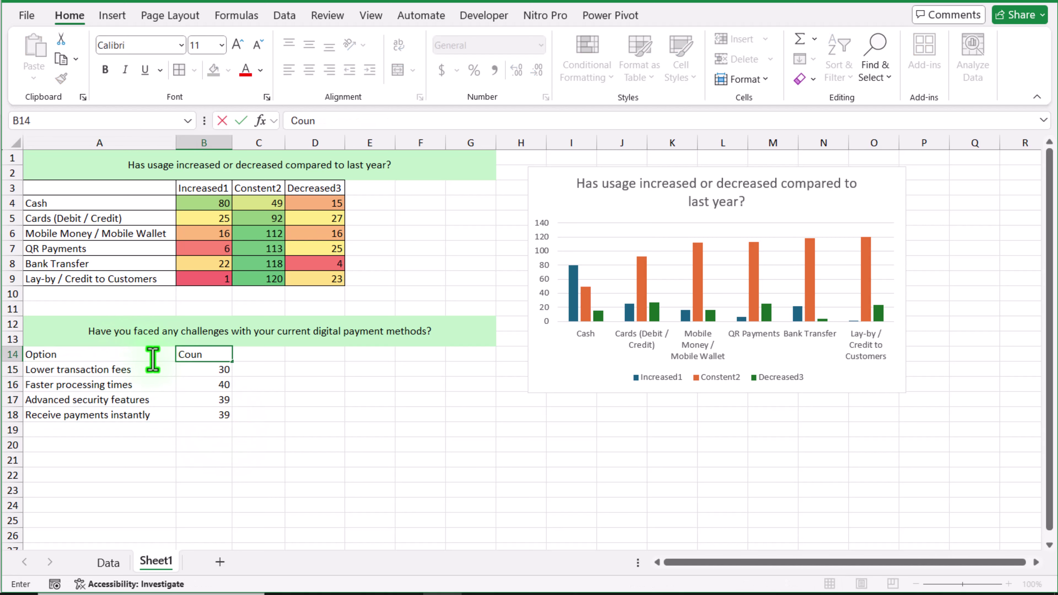
{"action": "key", "text": "Tab"}
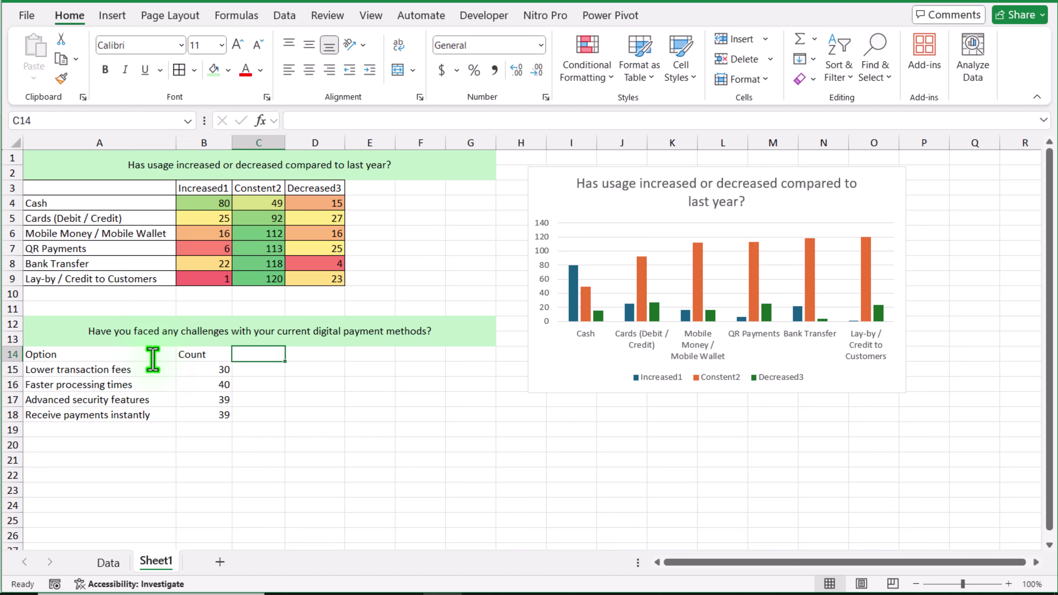
{"action": "type", "text": "%"}
{"action": "key", "text": "Return"}
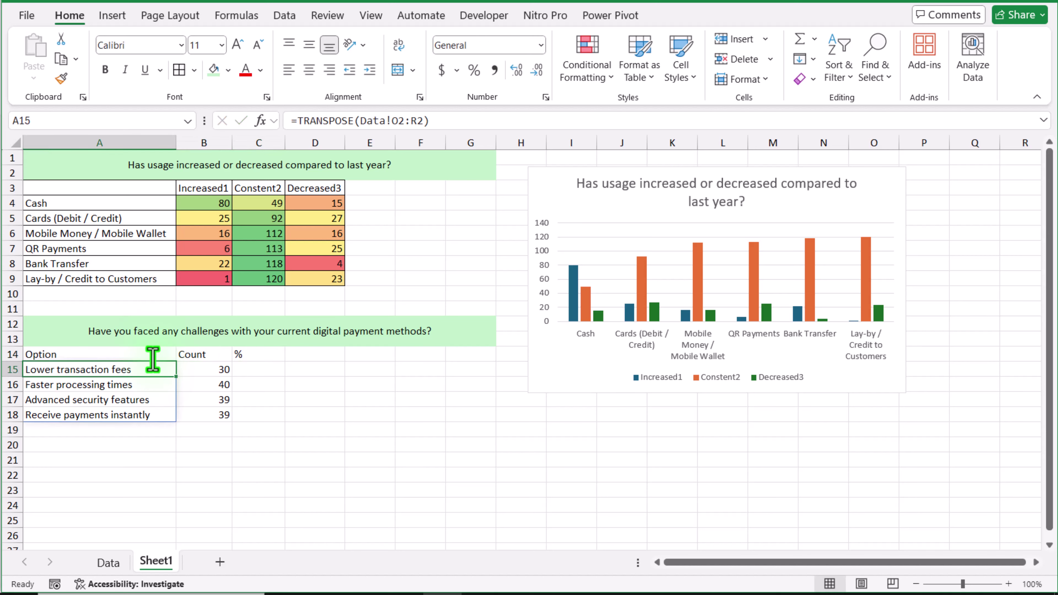
Enter =B15/SUM($B$15:$B$18) in C15 to calculate the share of the Lower transaction fees count.
{"action": "left_click", "coordinate": [271, 371]}
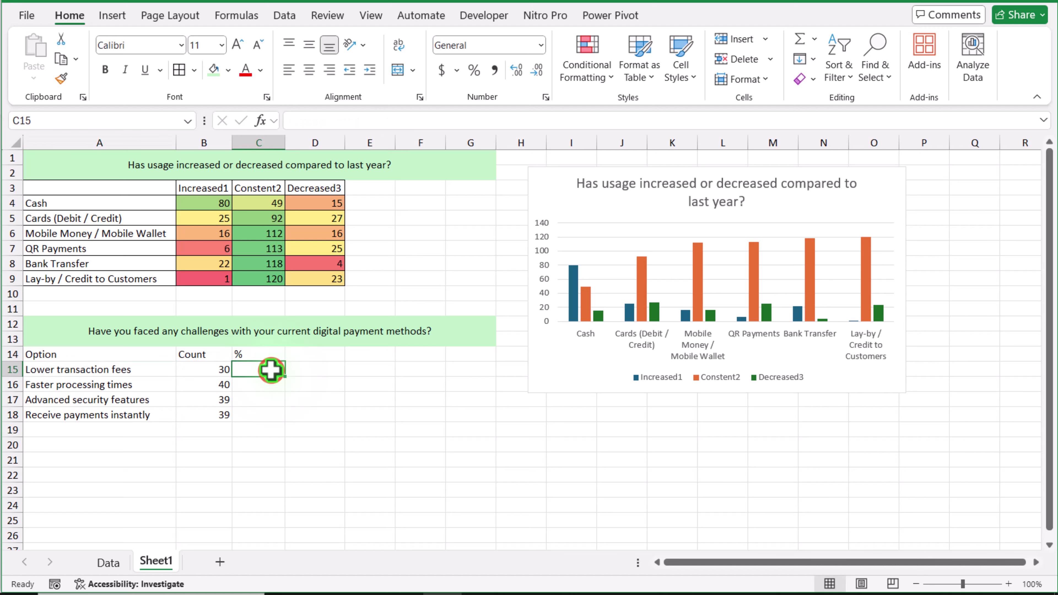
{"action": "type", "text": "="}
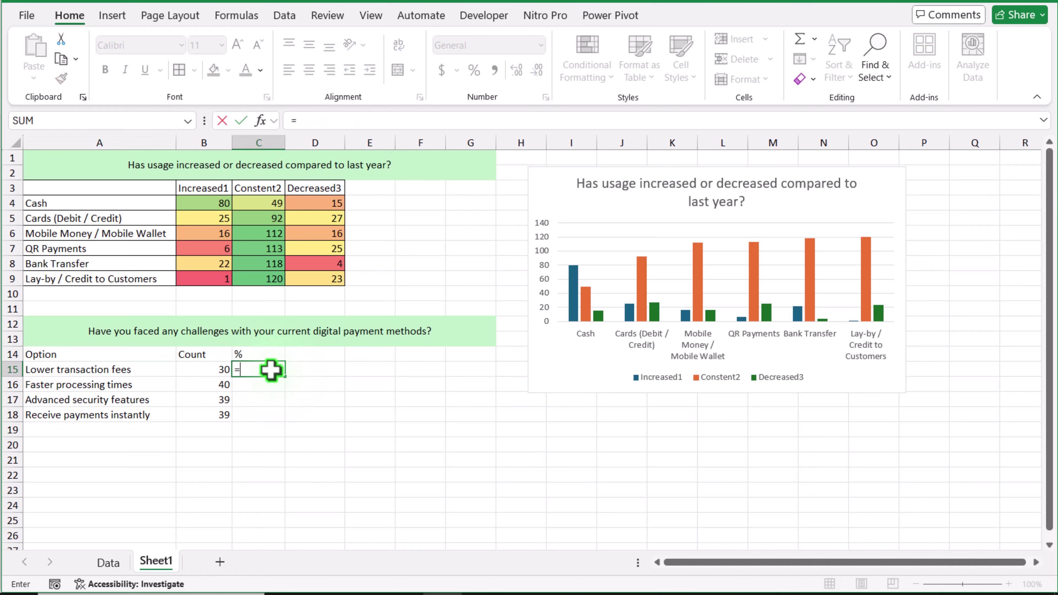
{"action": "left_click", "coordinate": [209, 370]}
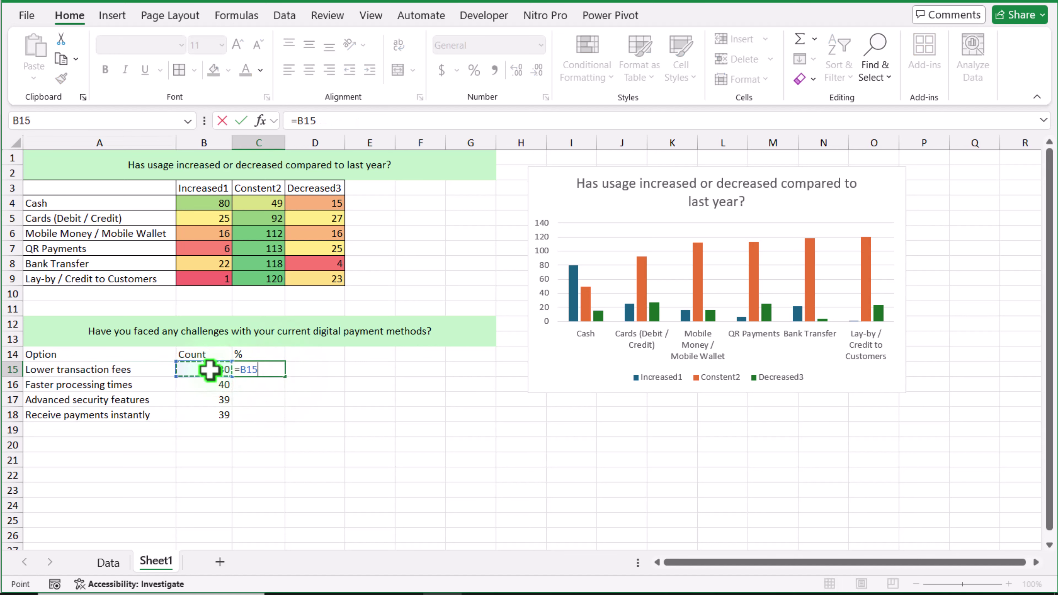
{"action": "type", "text": "/sum("}
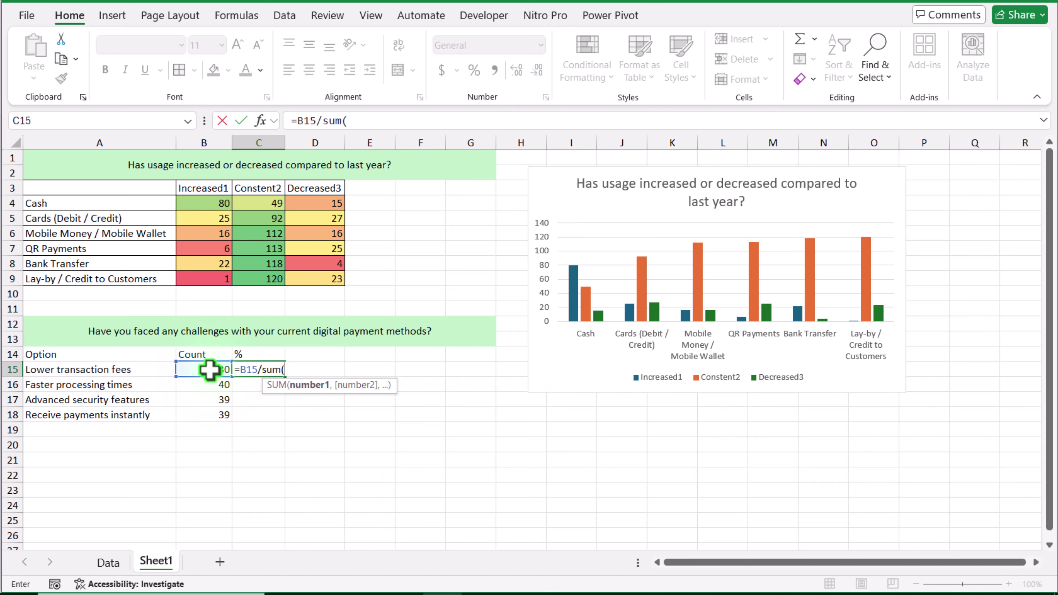
{"action": "left_click_drag", "start_coordinate": [209, 369], "coordinate": [209, 417]}
{"action": "key", "text": "F4"}
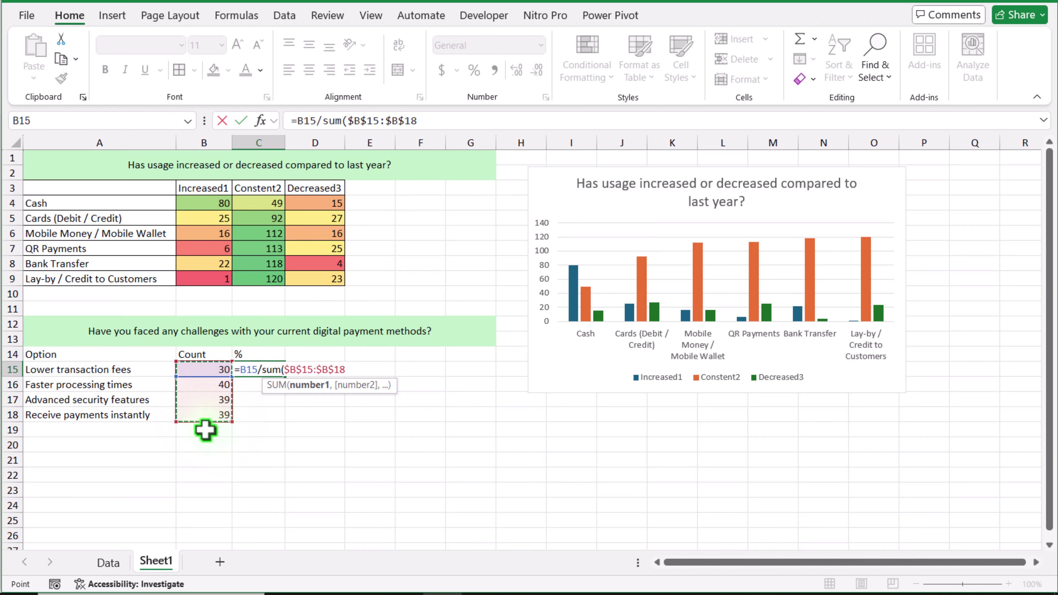
{"action": "type", "text": ")"}
{"action": "key", "text": "Return"}
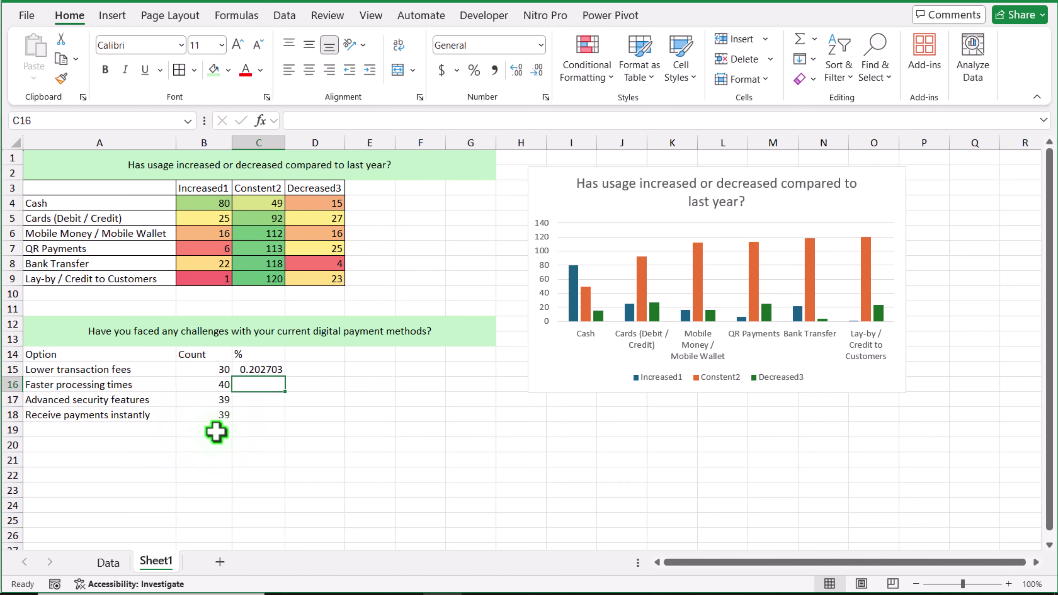
Format C15 as a percentage with one decimal place and fill its formula down to C18.
{"action": "left_click", "coordinate": [262, 371]}
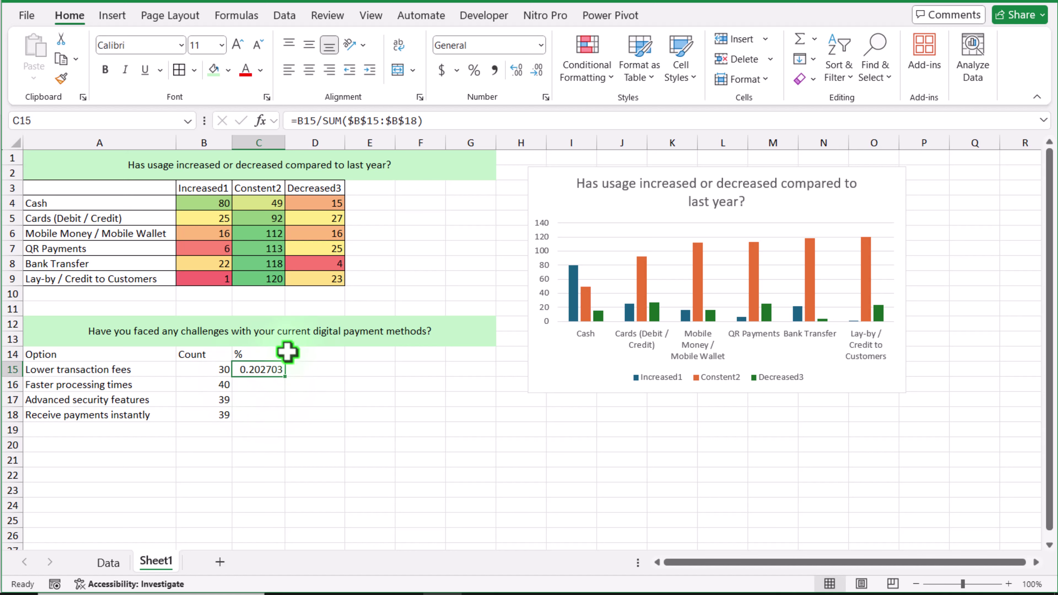
{"action": "left_click", "coordinate": [474, 70]}
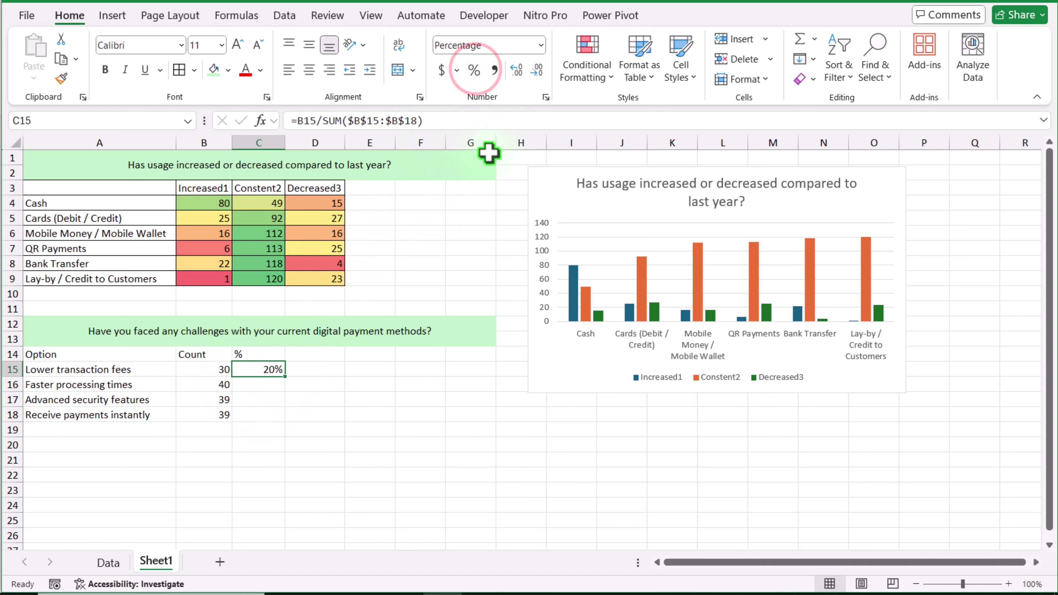
{"action": "left_click", "coordinate": [518, 72]}
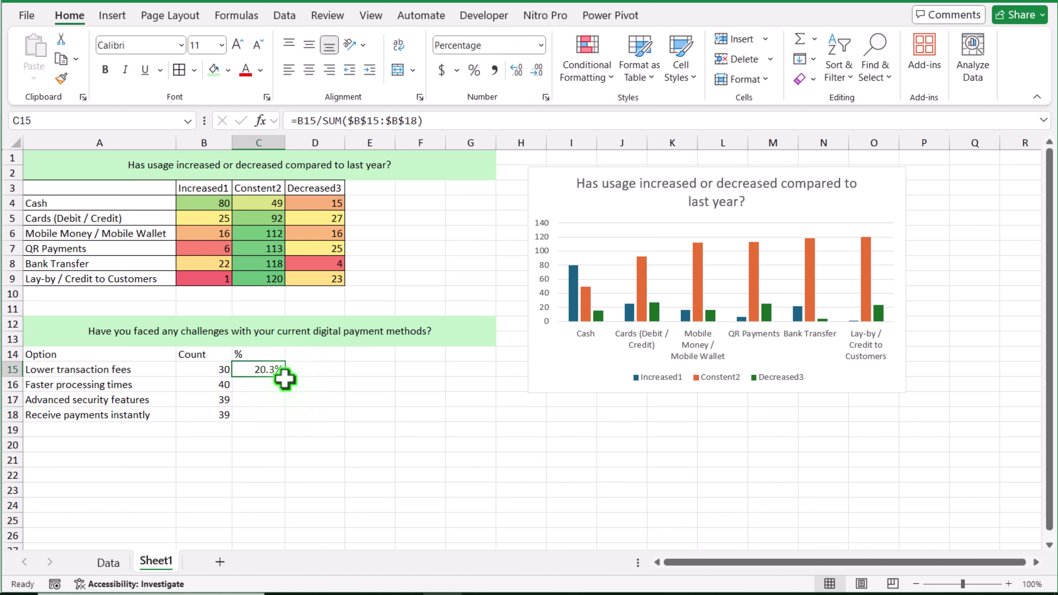
{"action": "left_click_drag", "start_coordinate": [285, 375], "coordinate": [289, 421]}
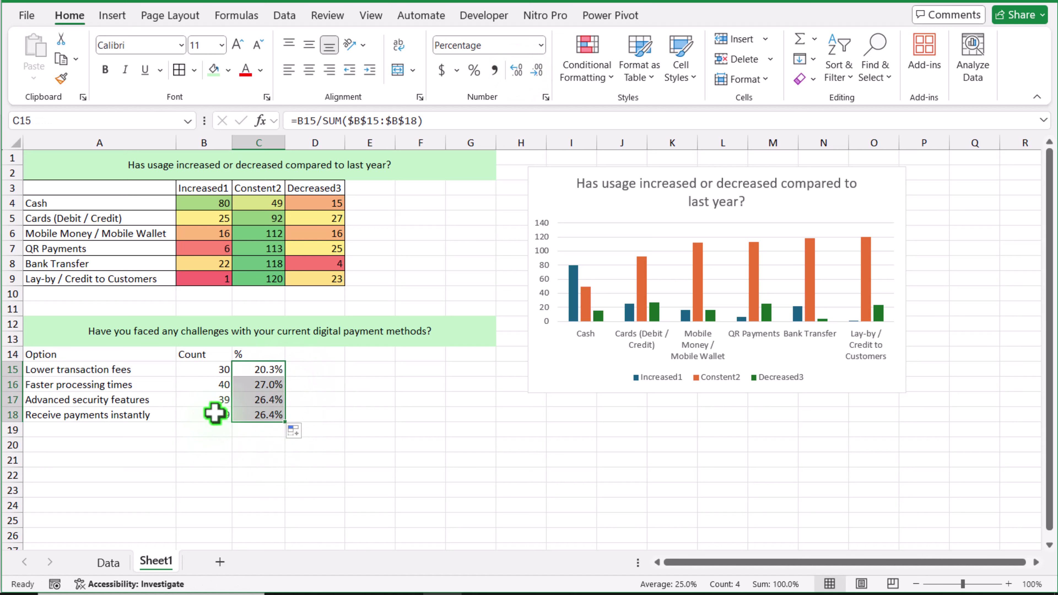
Center the % header in C14 and the counts in B15:B18 horizontally.
{"action": "left_click", "coordinate": [240, 353]}
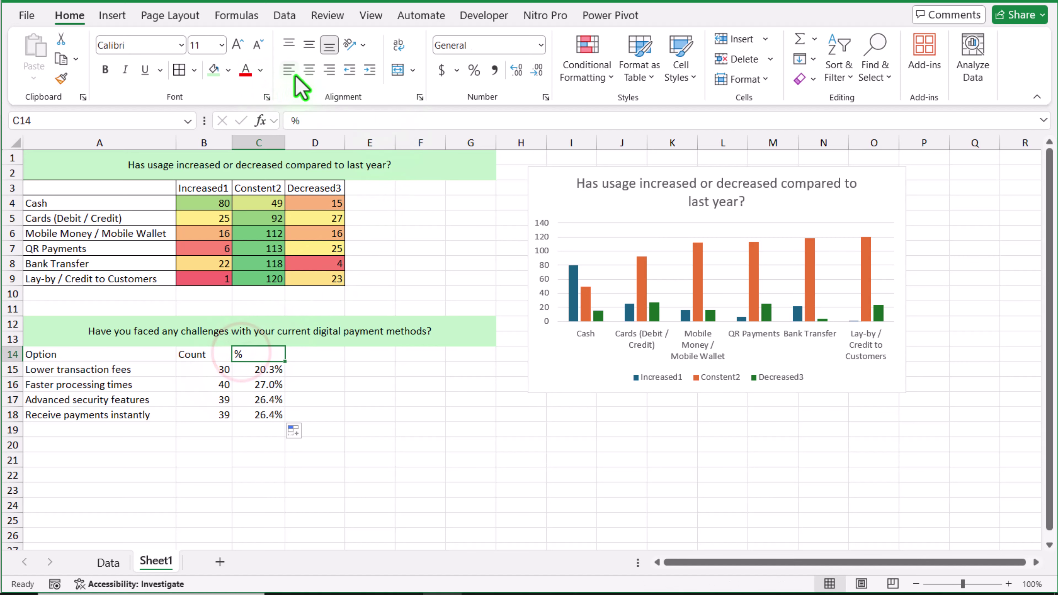
{"action": "left_click", "coordinate": [309, 69]}
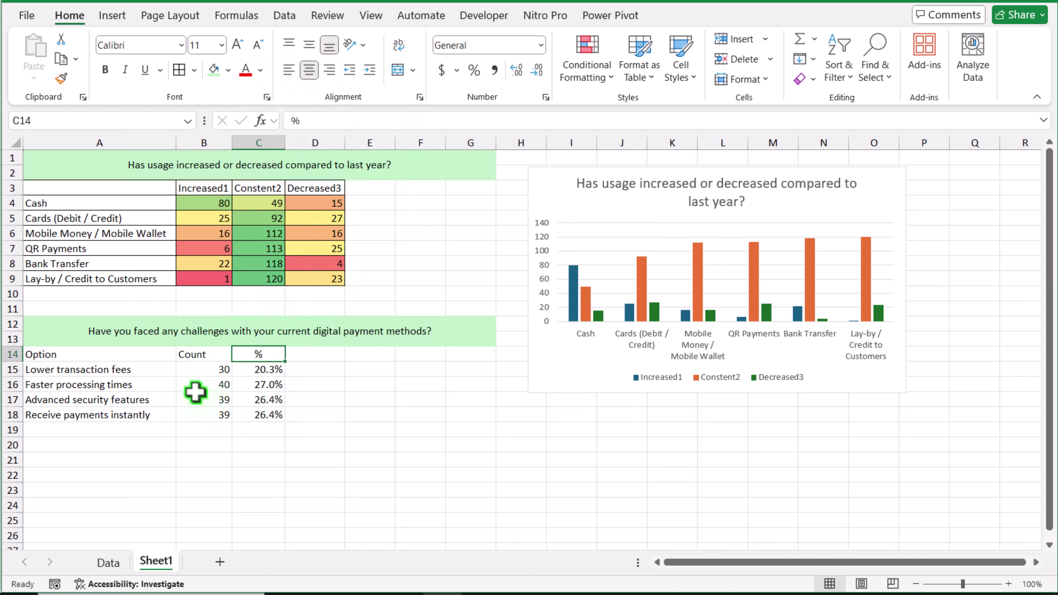
{"action": "left_click_drag", "start_coordinate": [198, 371], "coordinate": [204, 415]}
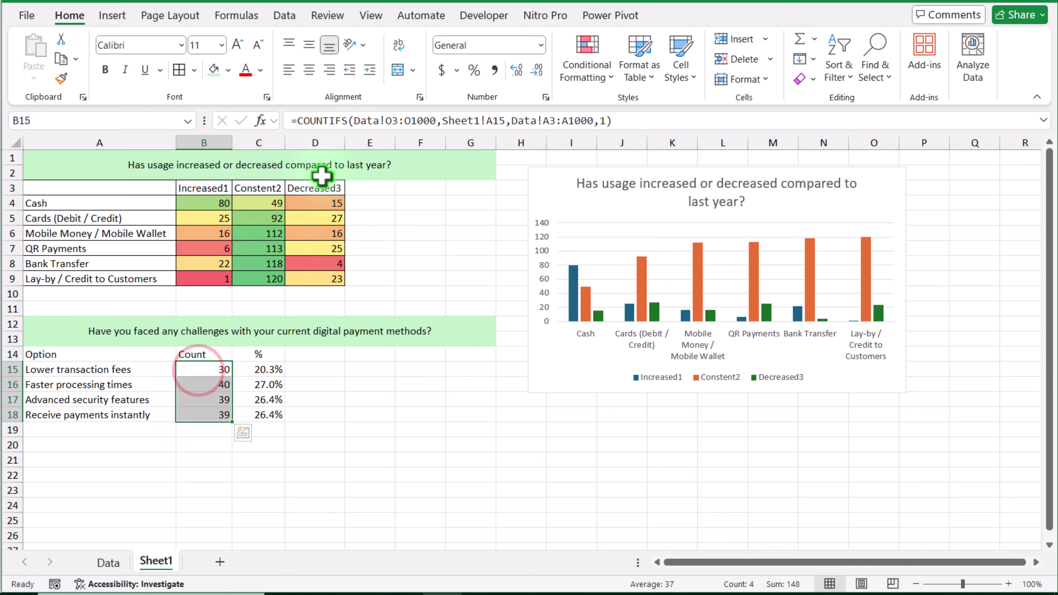
{"action": "left_click", "coordinate": [309, 71]}
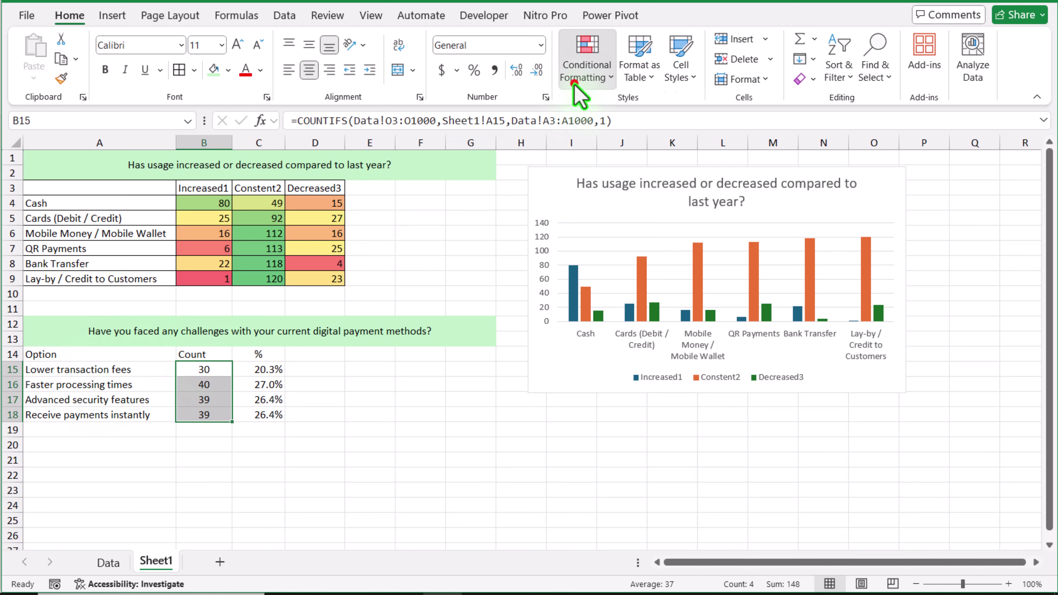
Apply the green-yellow-red color scale to the challenge counts in B15:B18.
{"action": "left_click", "coordinate": [581, 77]}
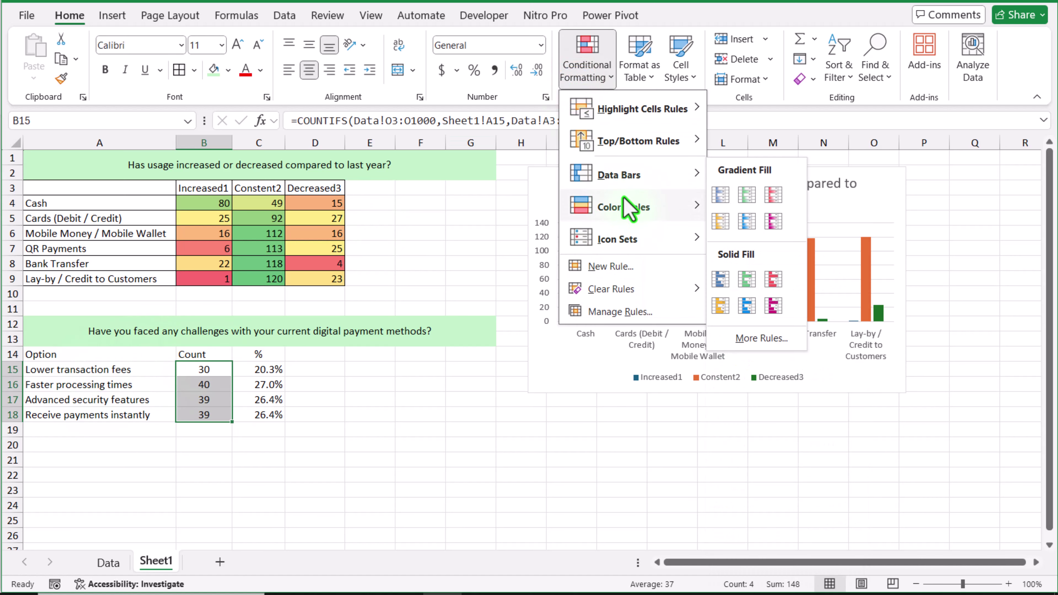
{"action": "mouse_move", "coordinate": [633, 206]}
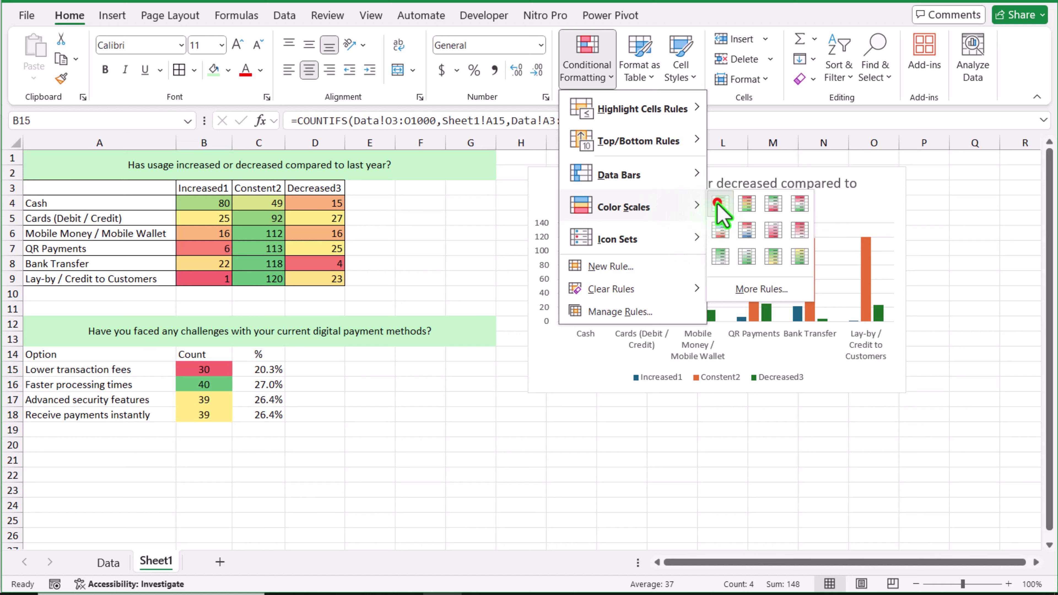
{"action": "left_click", "coordinate": [716, 203]}
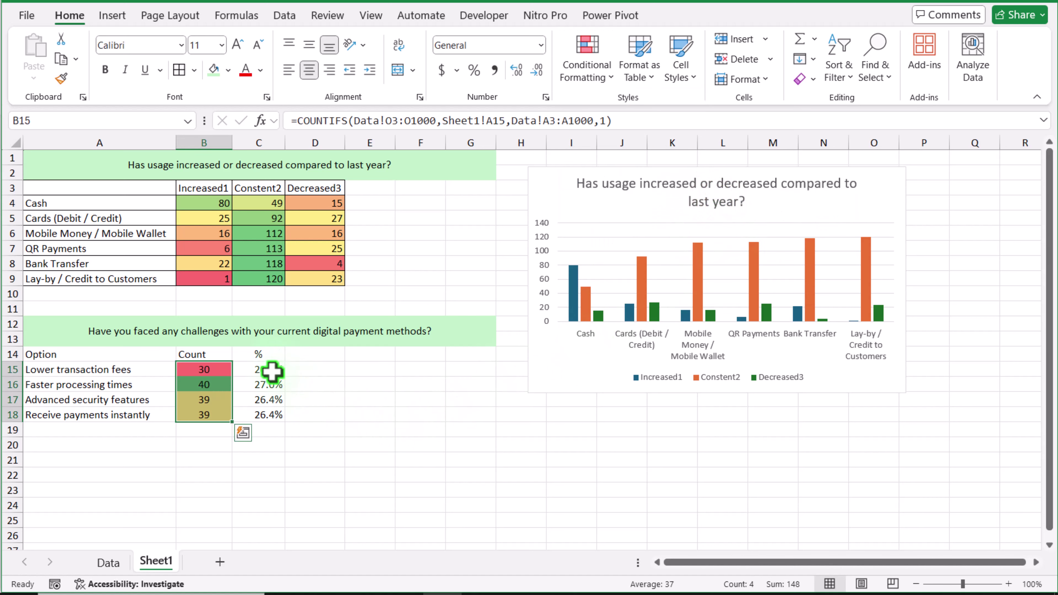
Apply the green-yellow-red color scale to the percentages in C15:C18.
{"action": "left_click_drag", "start_coordinate": [272, 369], "coordinate": [271, 413]}
{"action": "left_click", "coordinate": [602, 77]}
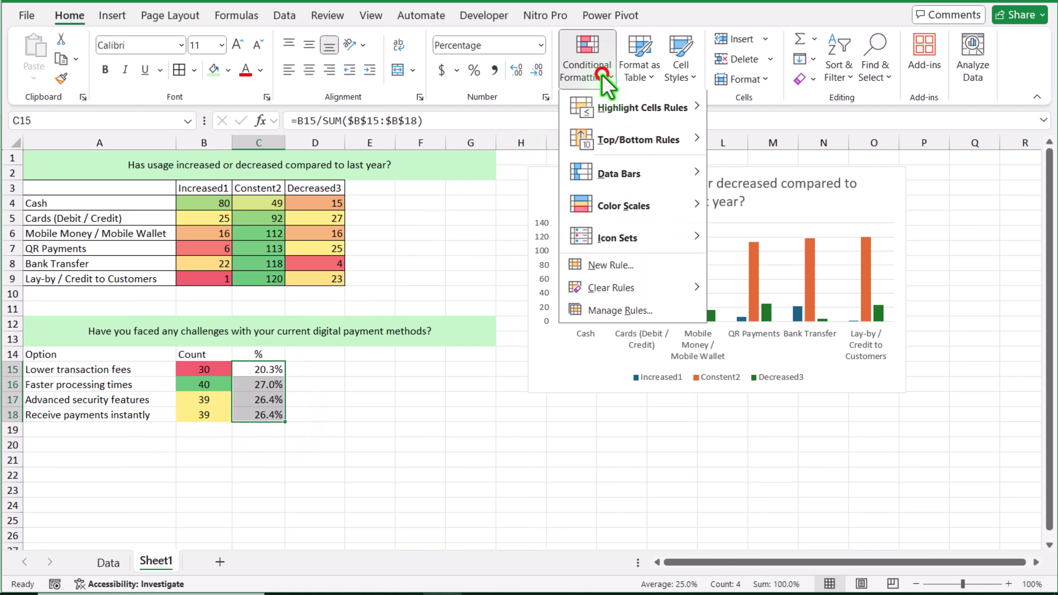
{"action": "mouse_move", "coordinate": [624, 202]}
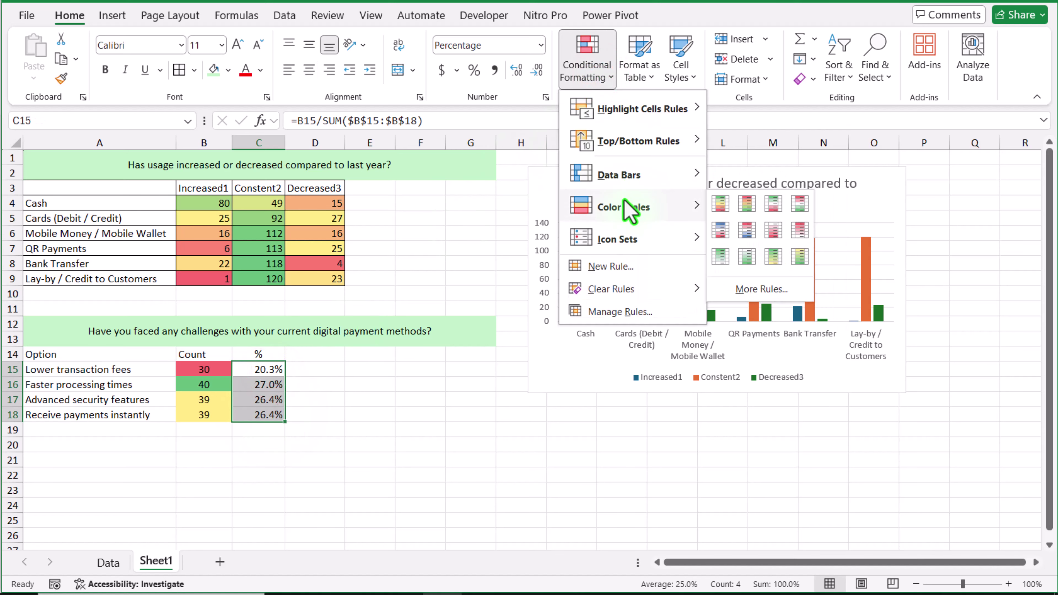
{"action": "mouse_move", "coordinate": [626, 249]}
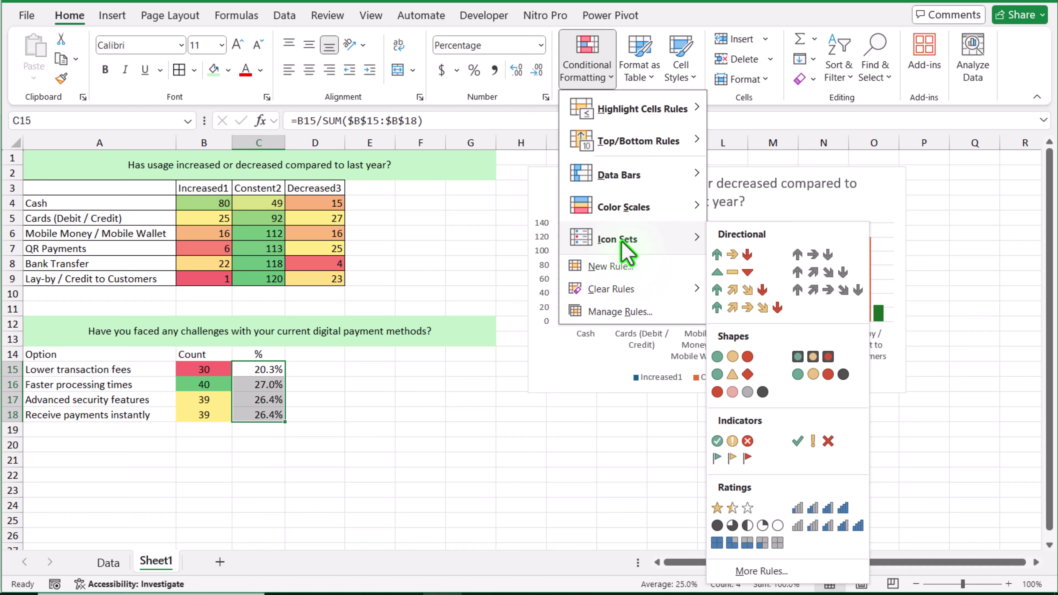
{"action": "mouse_move", "coordinate": [629, 209]}
{"action": "left_click", "coordinate": [717, 207]}
Add borders around all cells of the challenges table A14:C18.
{"action": "left_click_drag", "start_coordinate": [100, 355], "coordinate": [263, 414]}
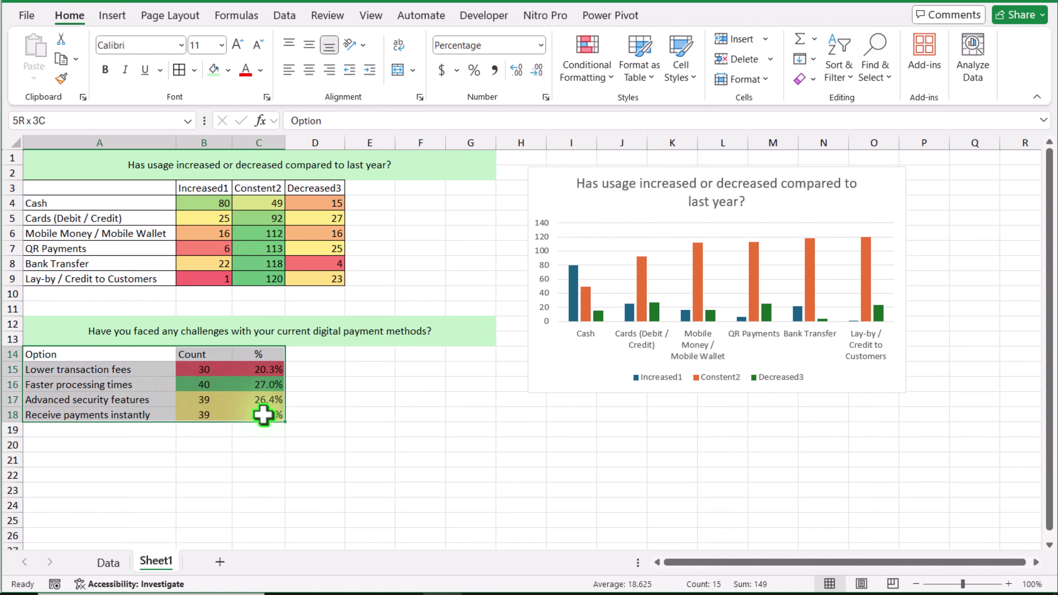
{"action": "left_click", "coordinate": [179, 70]}
{"action": "left_click", "coordinate": [349, 475]}
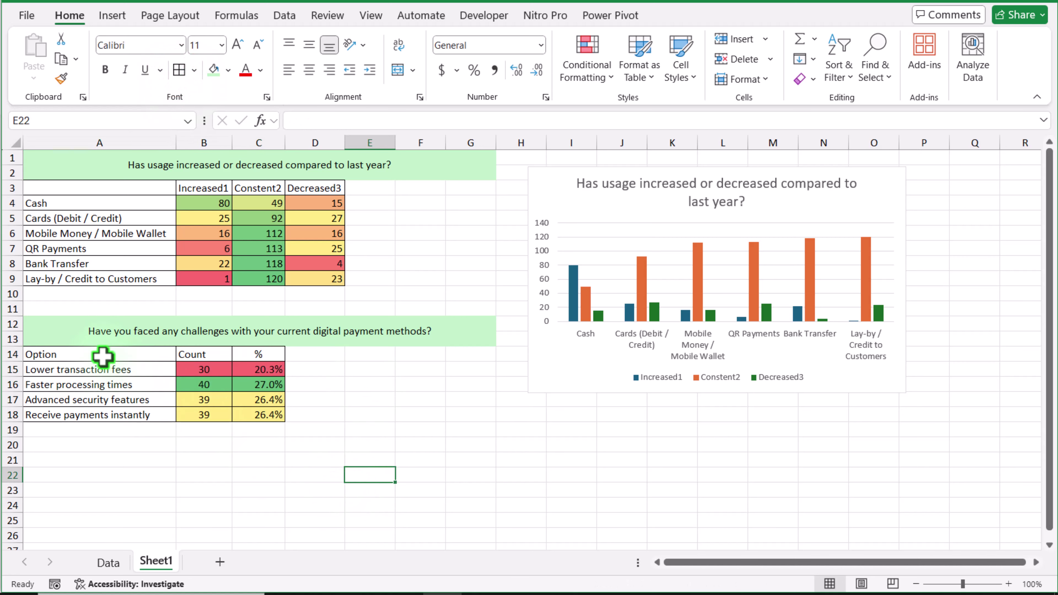
Insert a recommended clustered column chart from the options and counts in A14:B18.
{"action": "left_click_drag", "start_coordinate": [102, 355], "coordinate": [202, 413]}
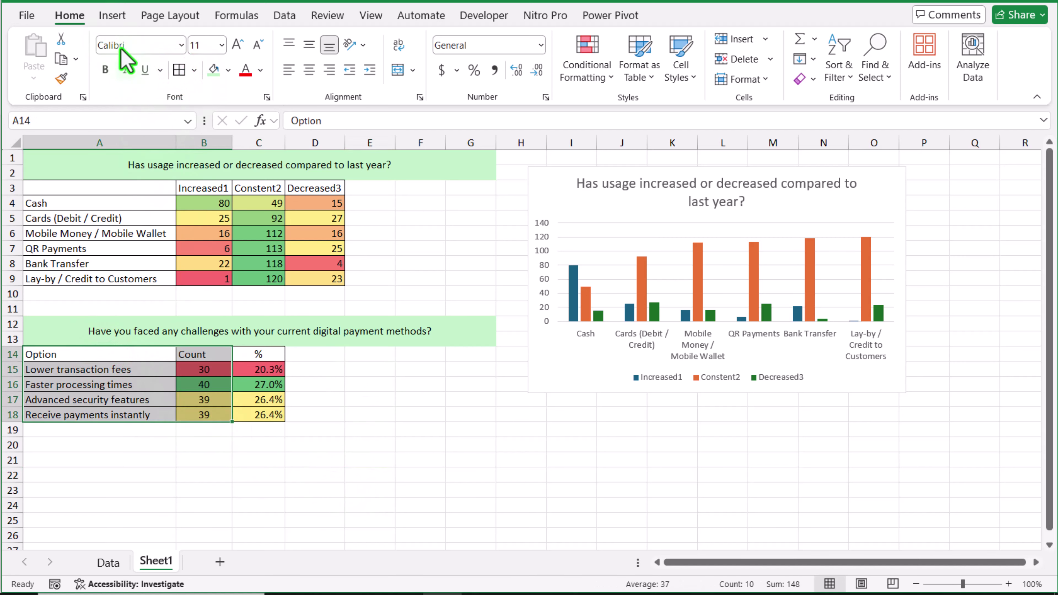
{"action": "left_click", "coordinate": [109, 15]}
{"action": "left_click", "coordinate": [342, 70]}
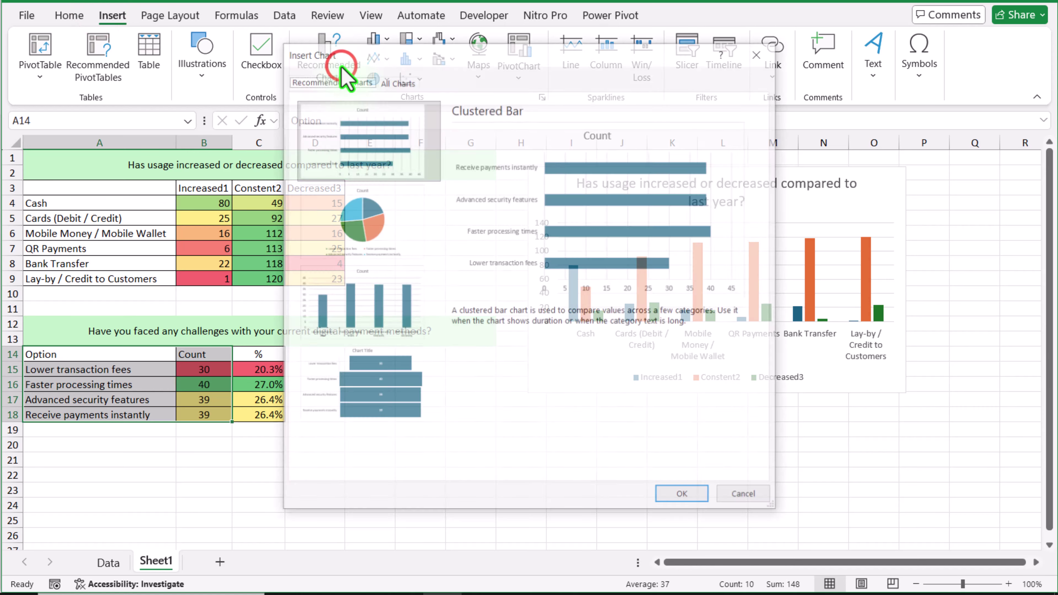
{"action": "left_click", "coordinate": [389, 310]}
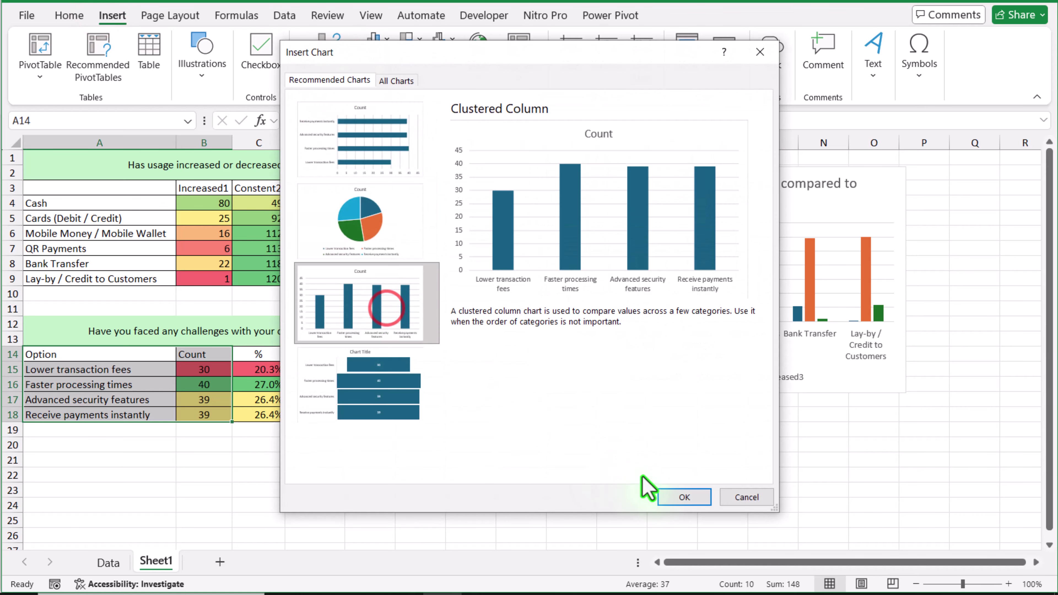
{"action": "left_click", "coordinate": [685, 497]}
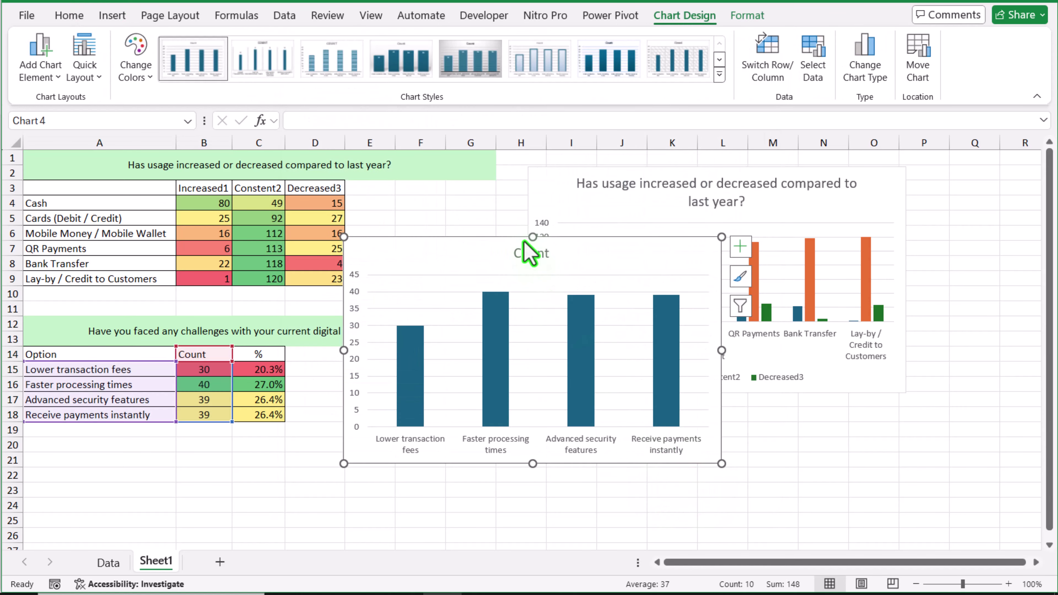
Link the new chart's title to the challenges question heading in A12.
{"action": "left_click", "coordinate": [532, 253]}
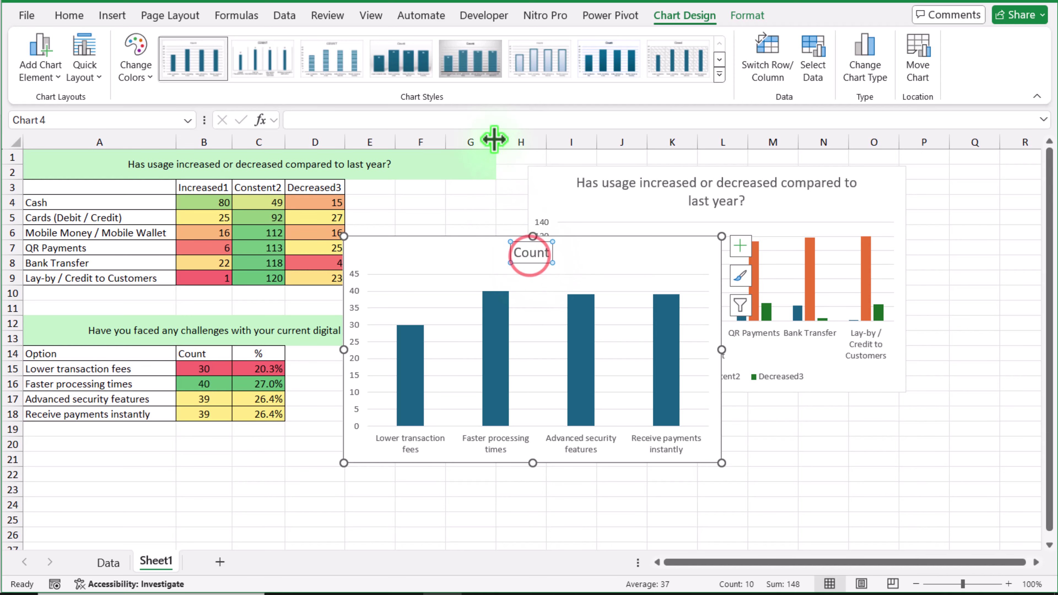
{"action": "left_click", "coordinate": [489, 121]}
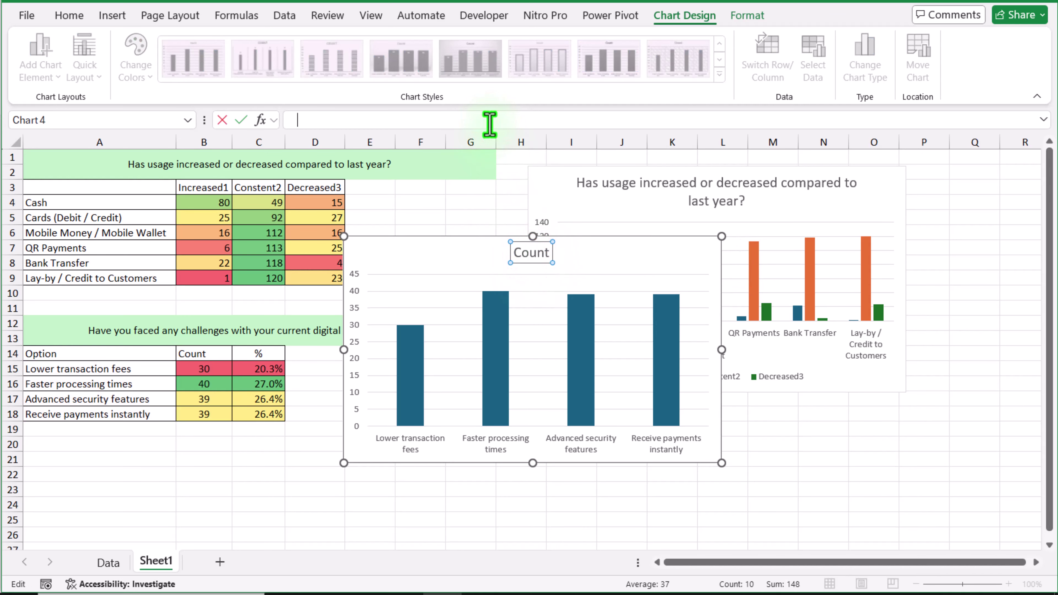
{"action": "type", "text": "="}
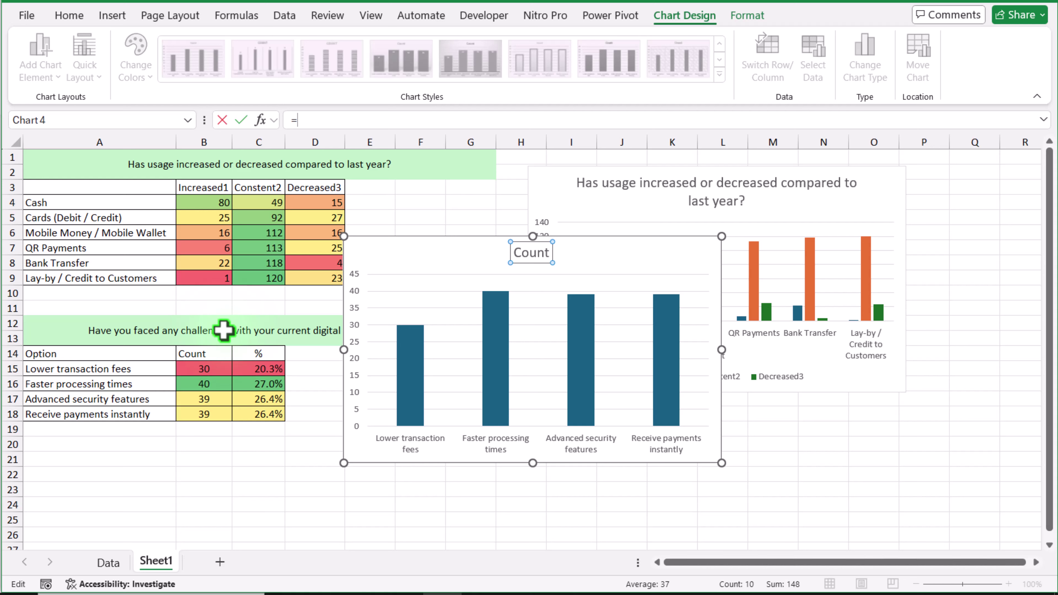
{"action": "left_click", "coordinate": [224, 330]}
{"action": "key", "text": "Return"}
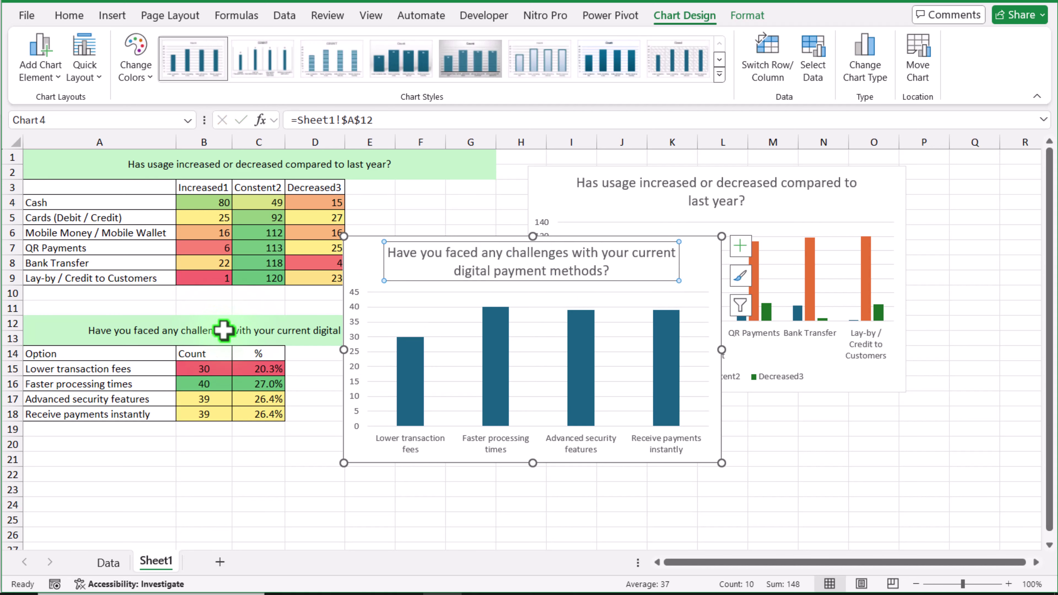
Move the challenges chart directly below the payment usage chart.
{"action": "left_click", "coordinate": [370, 203]}
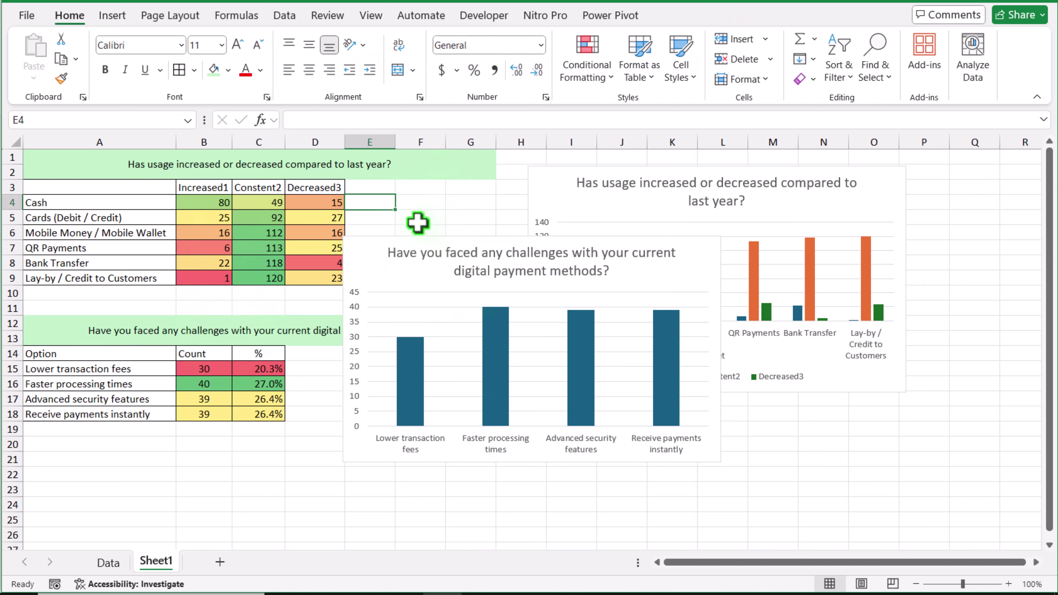
{"action": "left_click_drag", "start_coordinate": [370, 240], "coordinate": [557, 412]}
{"action": "left_click", "coordinate": [275, 474]}
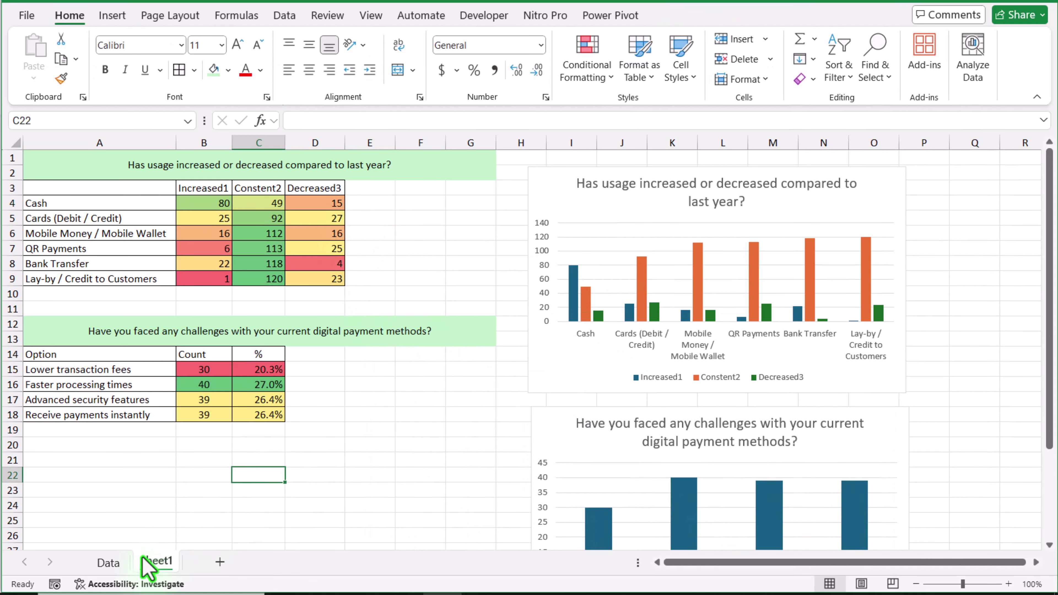
Look up the next survey question after the challenges block, in S1 of the Data sheet.
{"action": "left_click", "coordinate": [107, 563]}
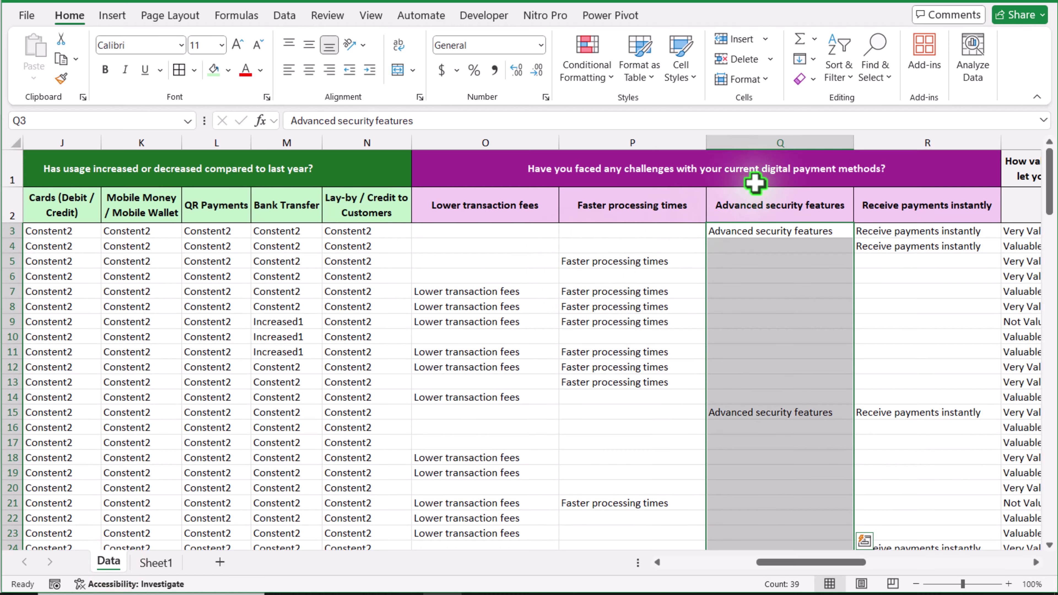
{"action": "left_click", "coordinate": [805, 170]}
{"action": "key", "text": "Right"}
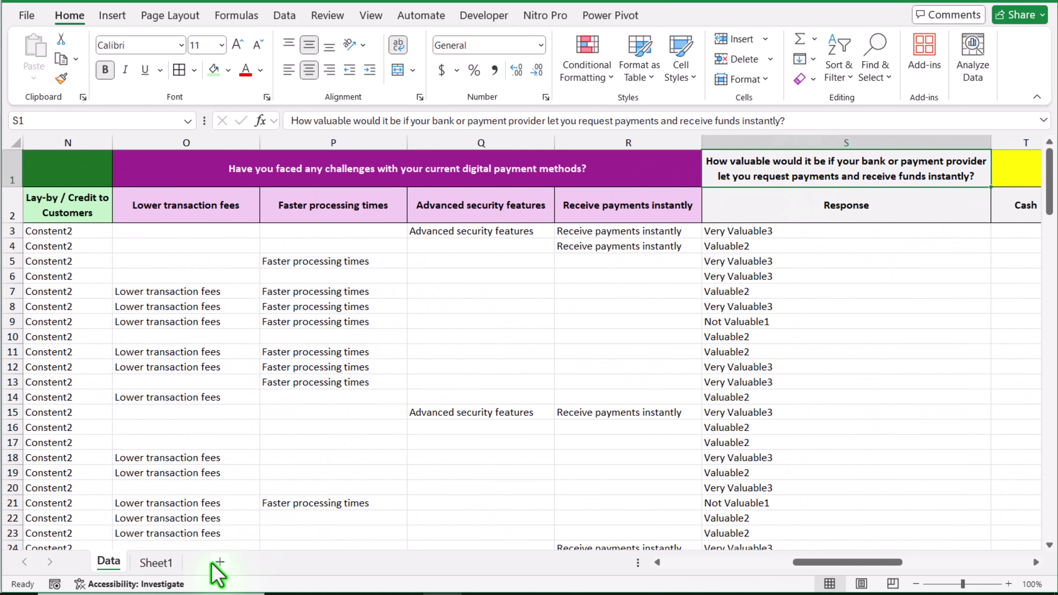
Copy the challenges question block A12:G18 on Sheet1 and paste the copy starting at A21.
{"action": "left_click", "coordinate": [157, 562]}
{"action": "left_click_drag", "start_coordinate": [113, 340], "coordinate": [119, 412]}
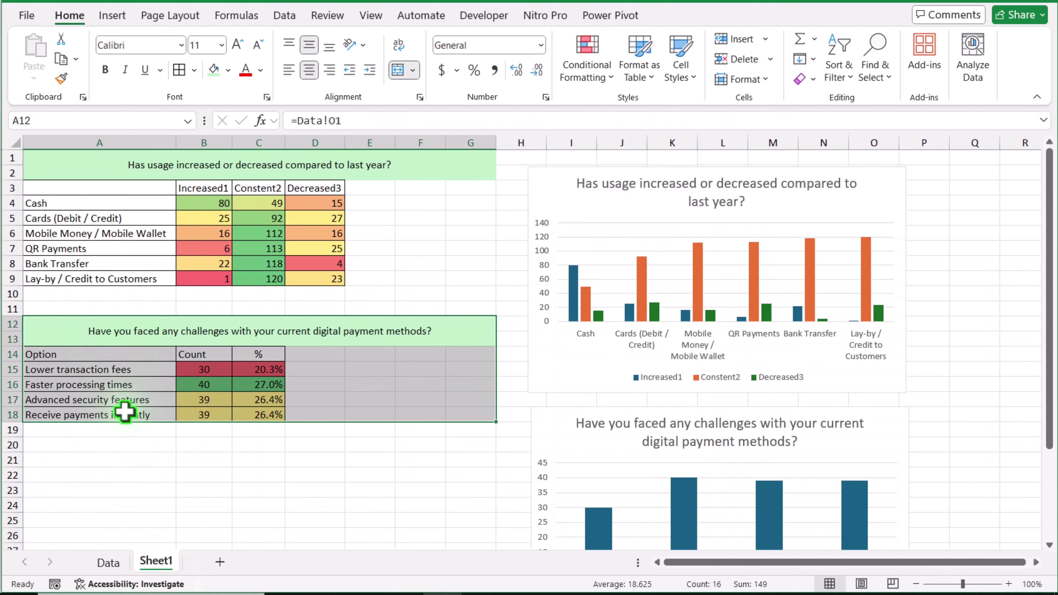
{"action": "key", "text": "ctrl+c"}
{"action": "left_click", "coordinate": [66, 458]}
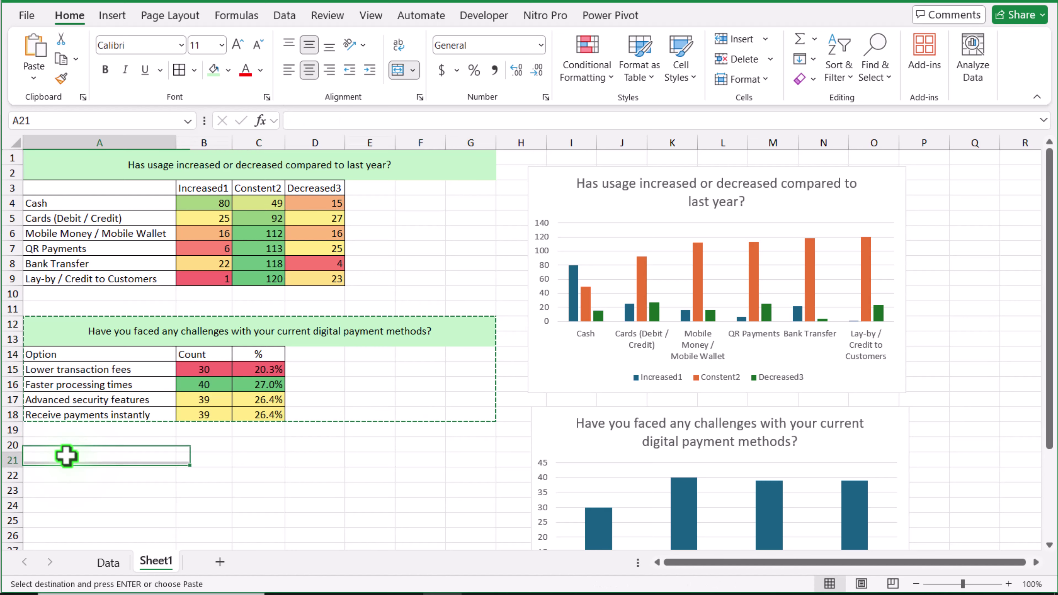
{"action": "key", "text": "ctrl+v"}
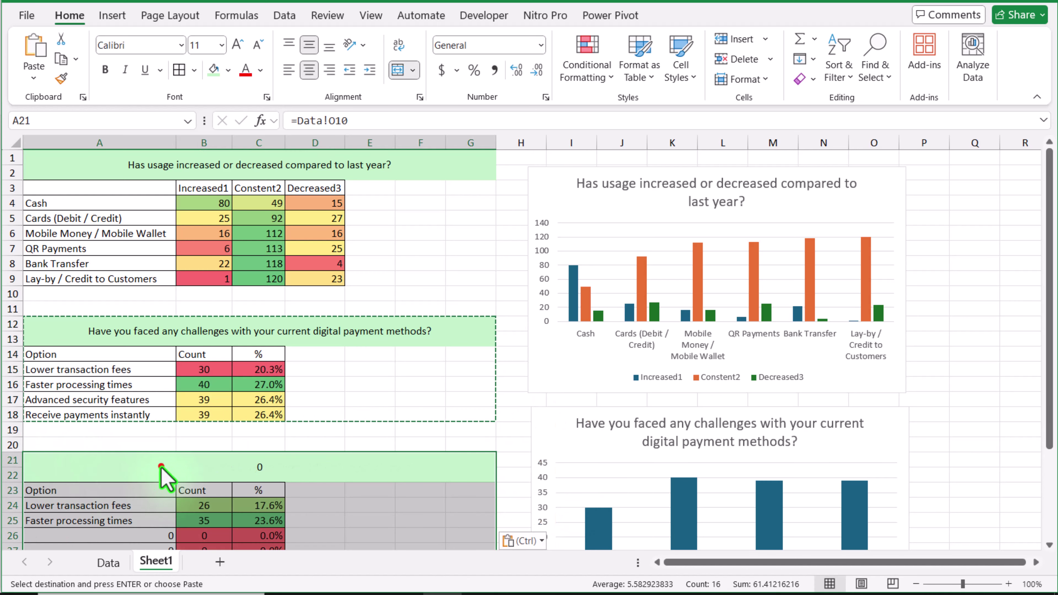
Link the pasted block's heading in A21 to the instant-payment value question with =Data!S1.
{"action": "left_click", "coordinate": [162, 466]}
{"action": "type", "text": "="}
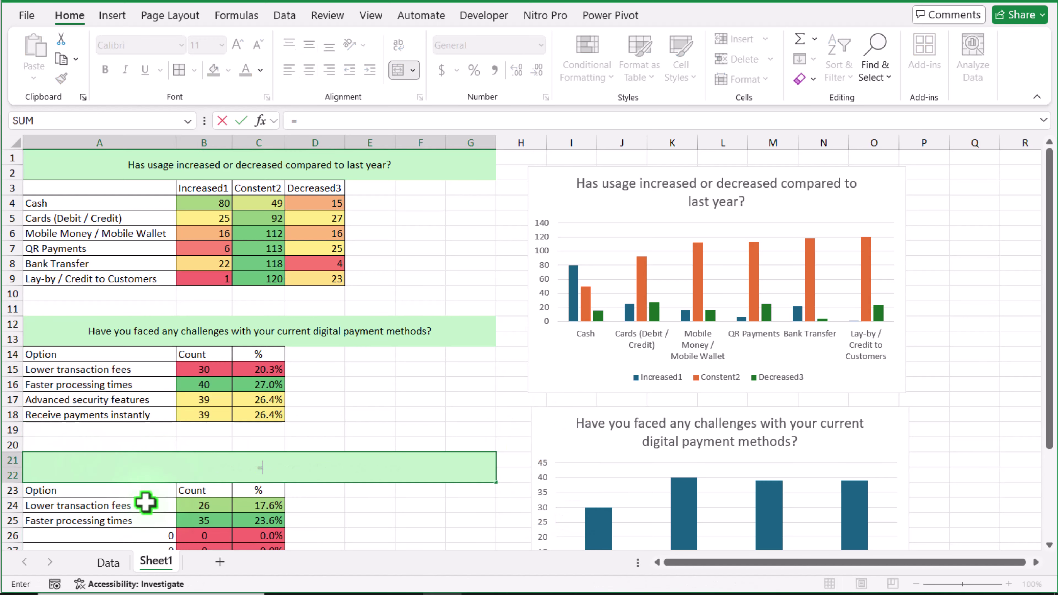
{"action": "left_click", "coordinate": [107, 562]}
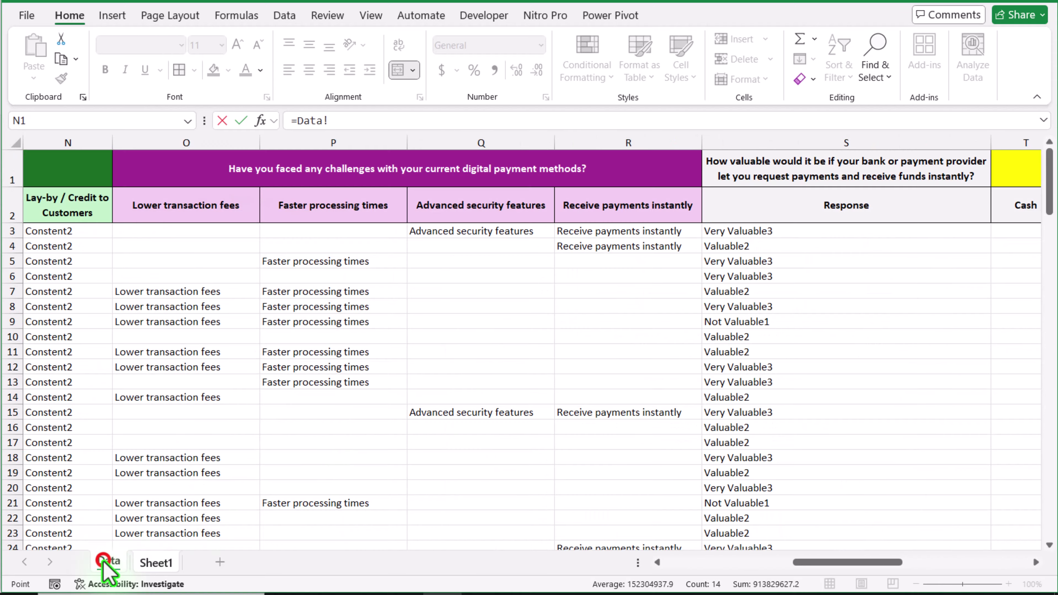
{"action": "left_click", "coordinate": [765, 169]}
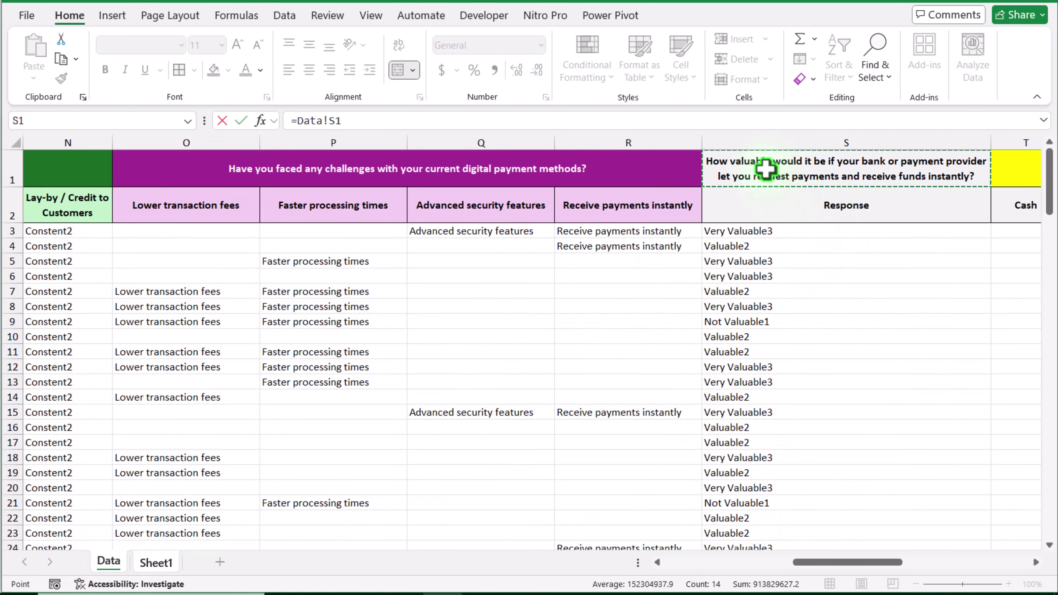
{"action": "key", "text": "Return"}
Clear the copied options, counts and percentages in A24:C27.
{"action": "scroll", "coordinate": [316, 466], "scroll_direction": "down", "scroll_amount": 1}
{"action": "left_click", "coordinate": [387, 507]}
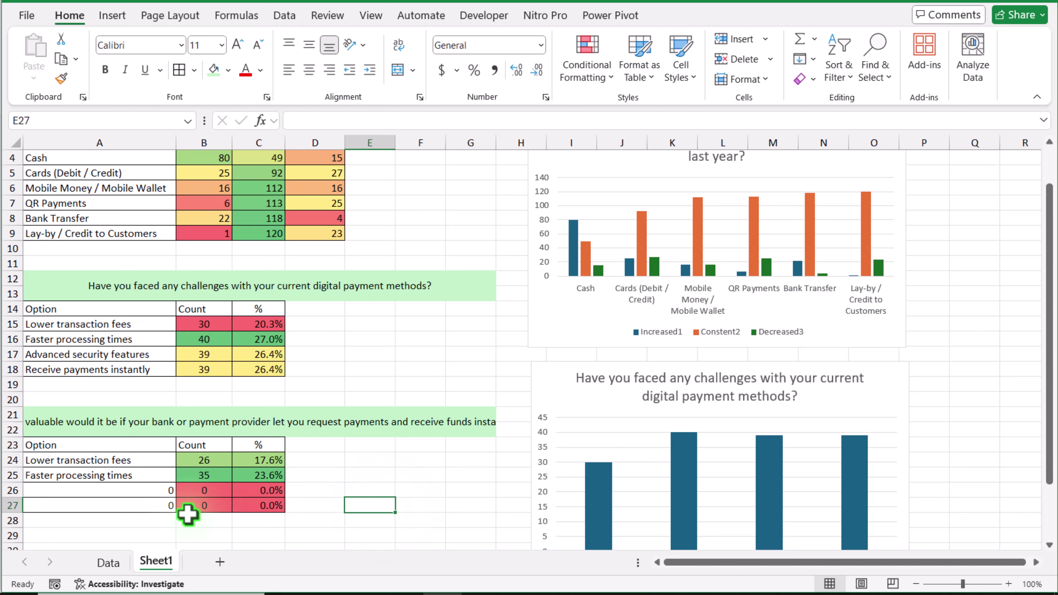
{"action": "left_click_drag", "start_coordinate": [115, 460], "coordinate": [254, 511]}
{"action": "key", "text": "Delete"}
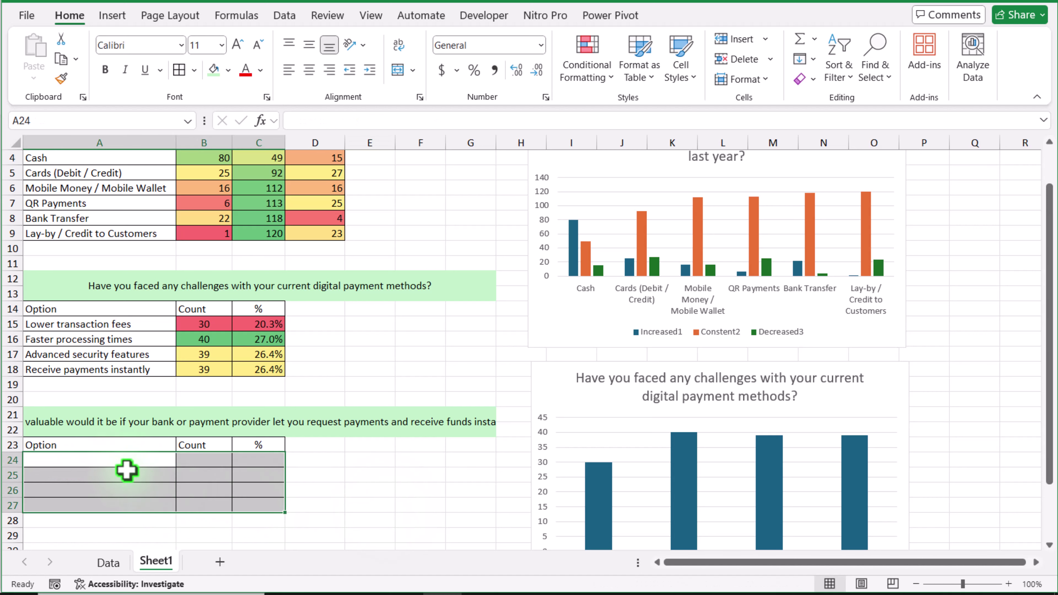
List the distinct responses to the question from A24 down with =UNIQUE(Data!S3:S1000).
{"action": "left_click", "coordinate": [102, 458]}
{"action": "type", "text": "="}
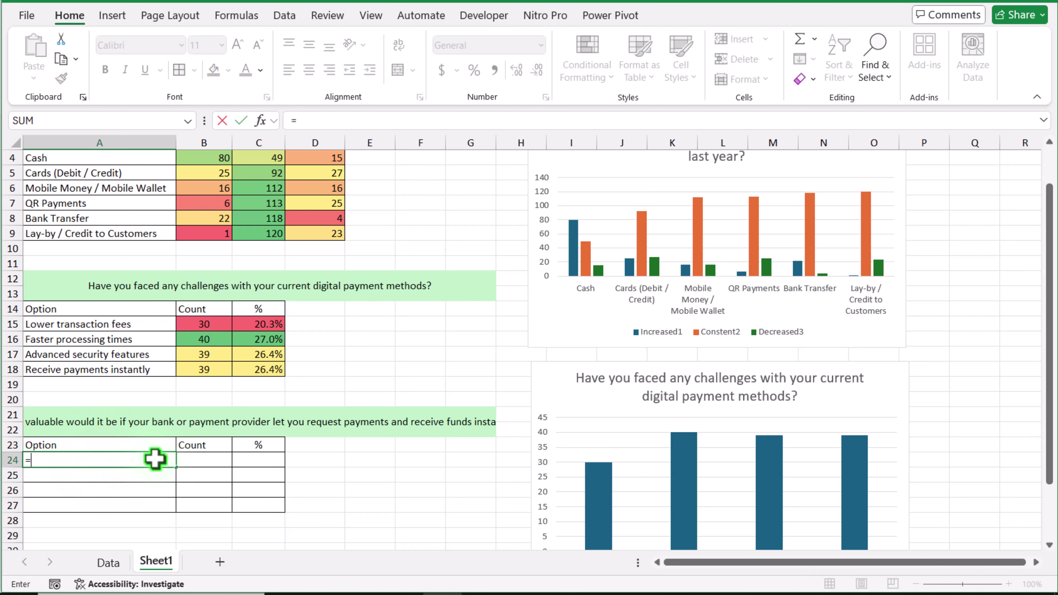
{"action": "type", "text": "un"}
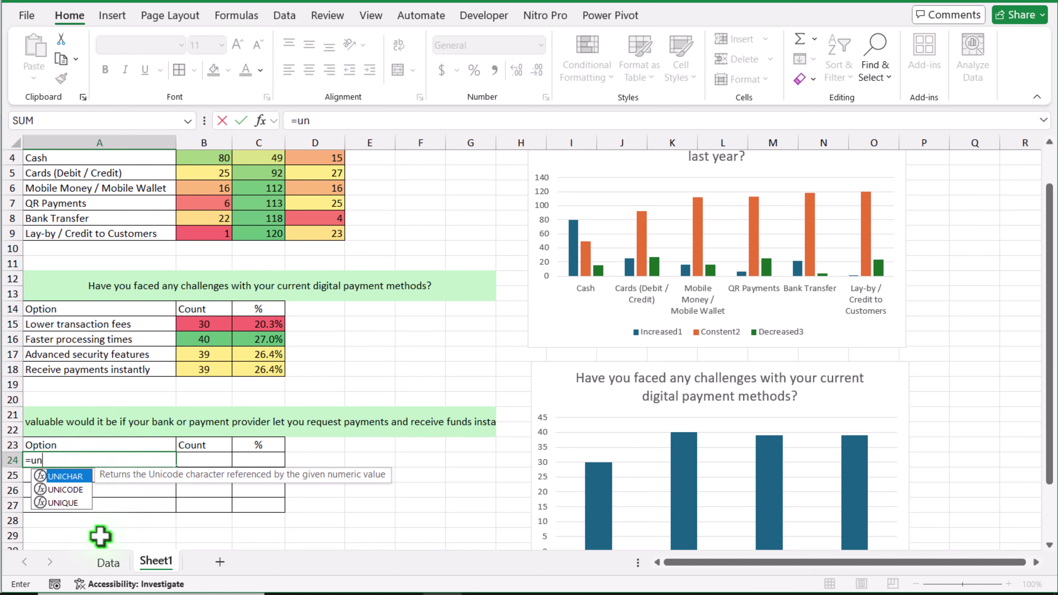
{"action": "double_click", "coordinate": [63, 503]}
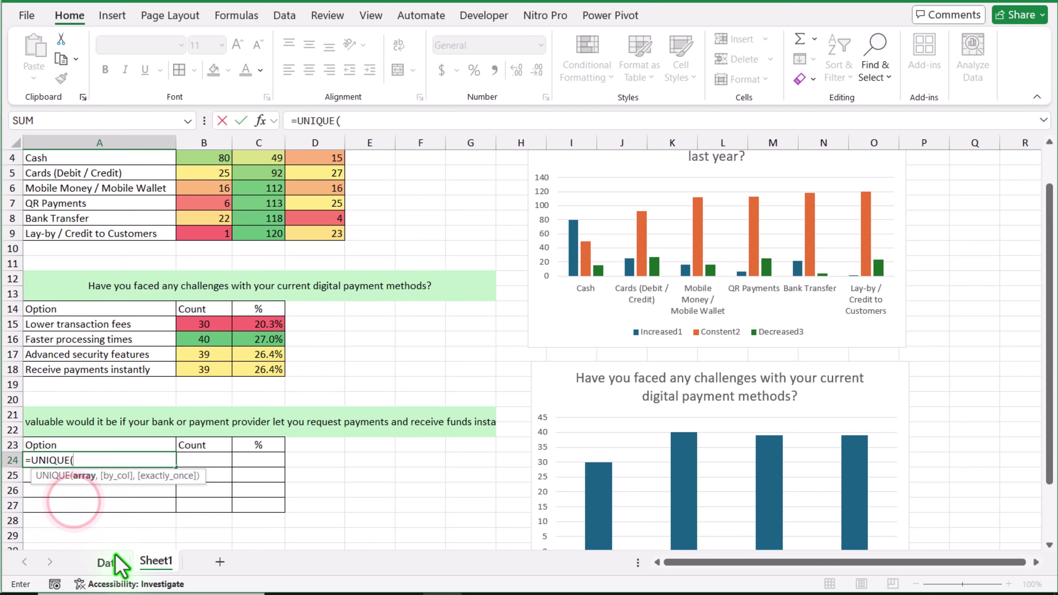
{"action": "left_click", "coordinate": [109, 562]}
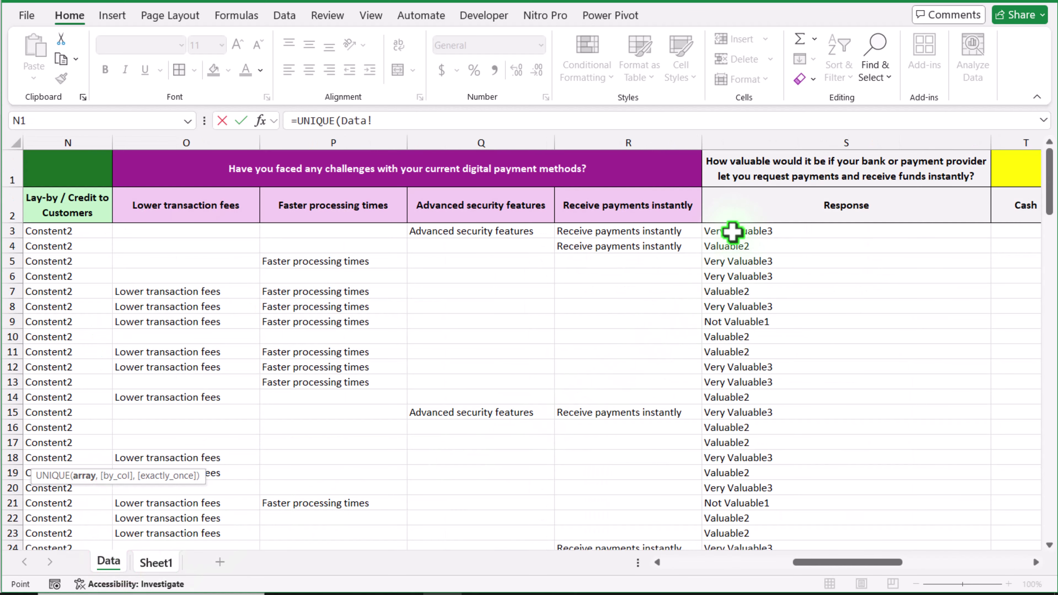
{"action": "left_click_drag", "start_coordinate": [732, 229], "coordinate": [742, 334]}
{"action": "type", "text": "000"}
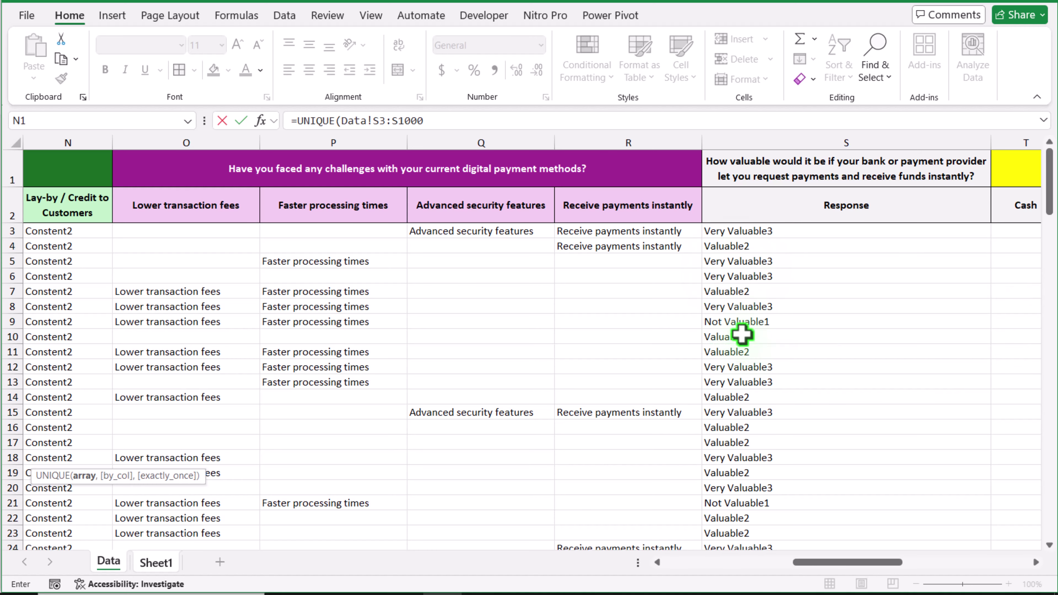
{"action": "type", "text": ")"}
{"action": "key", "text": "Return"}
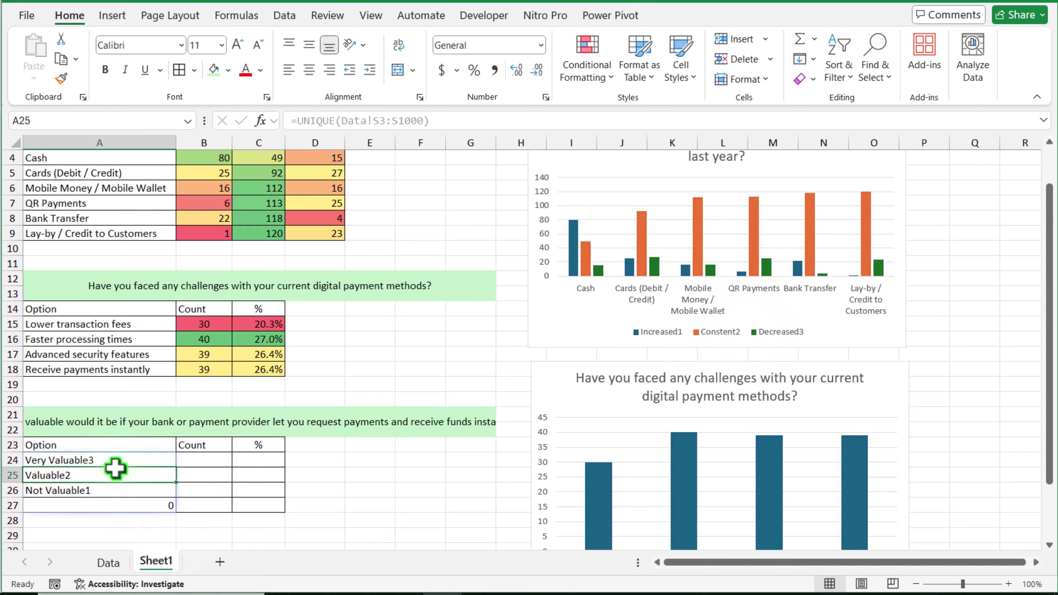
Exclude blanks from the response list by changing A24 to =FILTER(UNIQUE(Data!S3:S1000),UNIQUE(Data!S3:S1000)<>"").
{"action": "left_click", "coordinate": [108, 458]}
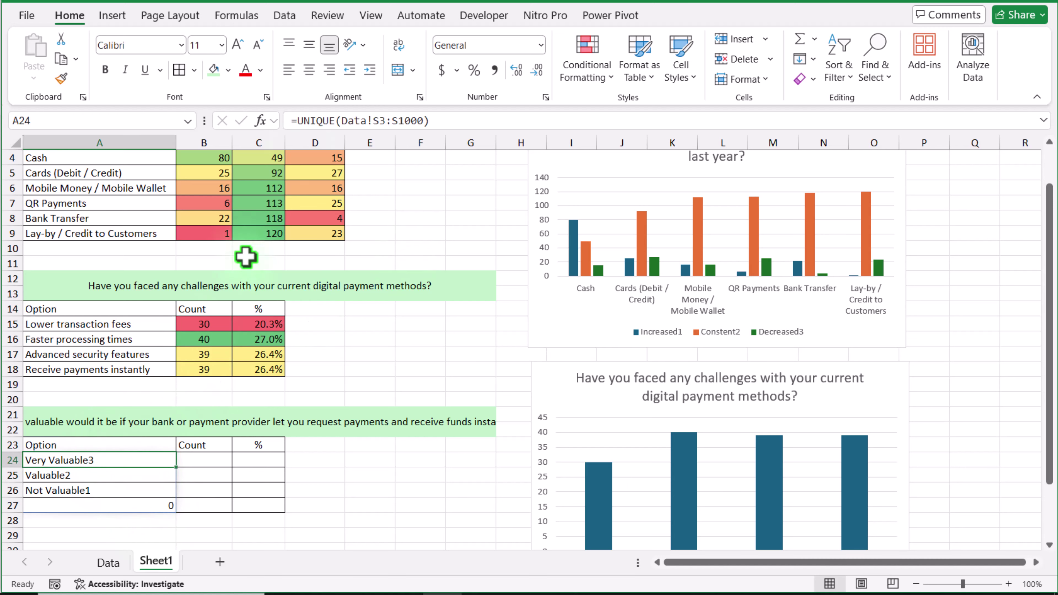
{"action": "left_click", "coordinate": [299, 117]}
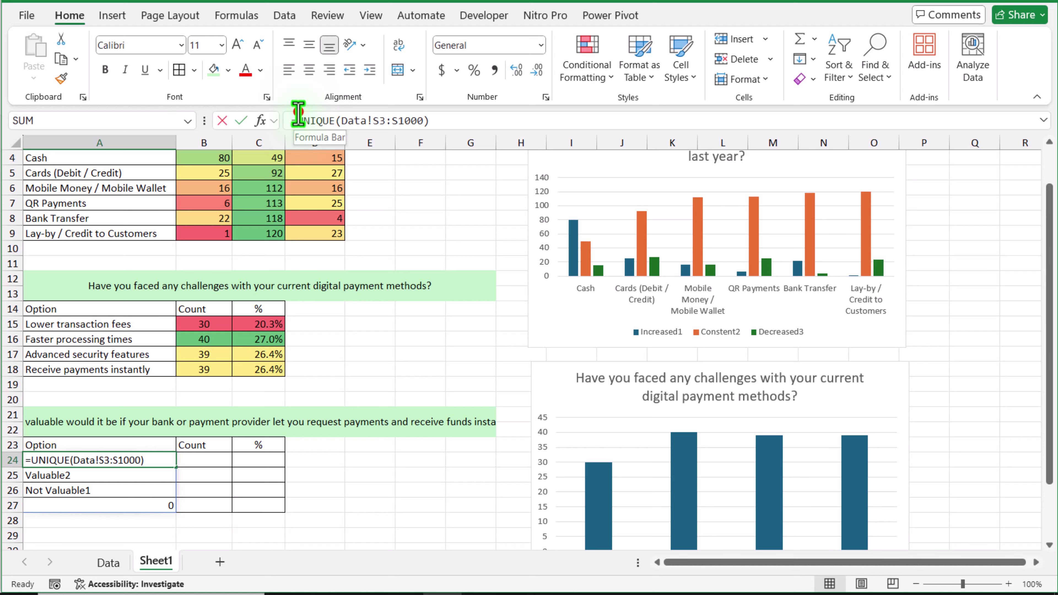
{"action": "type", "text": "filter("}
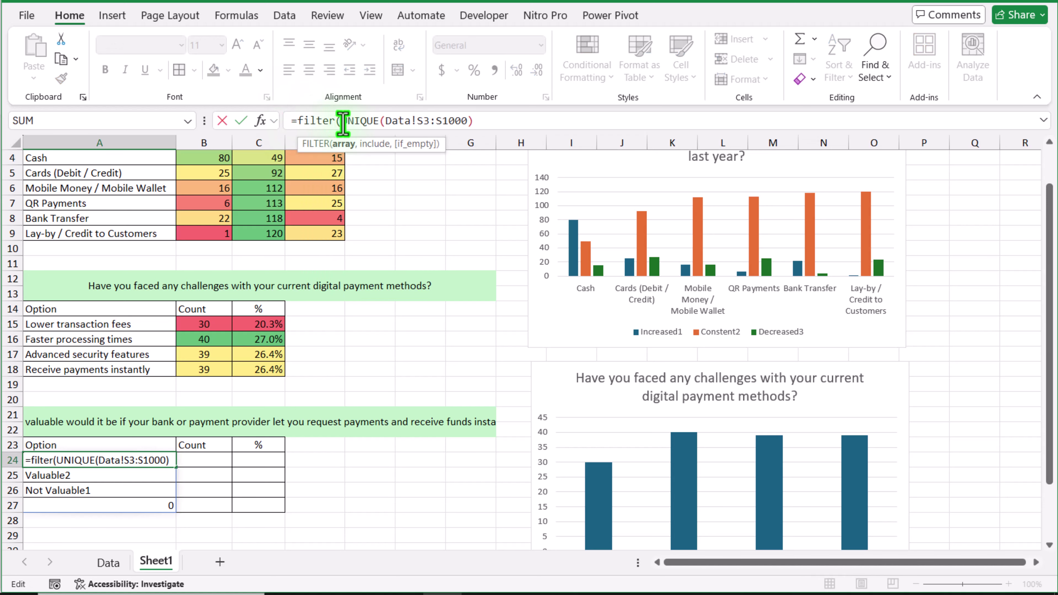
{"action": "left_click_drag", "start_coordinate": [342, 121], "coordinate": [495, 109]}
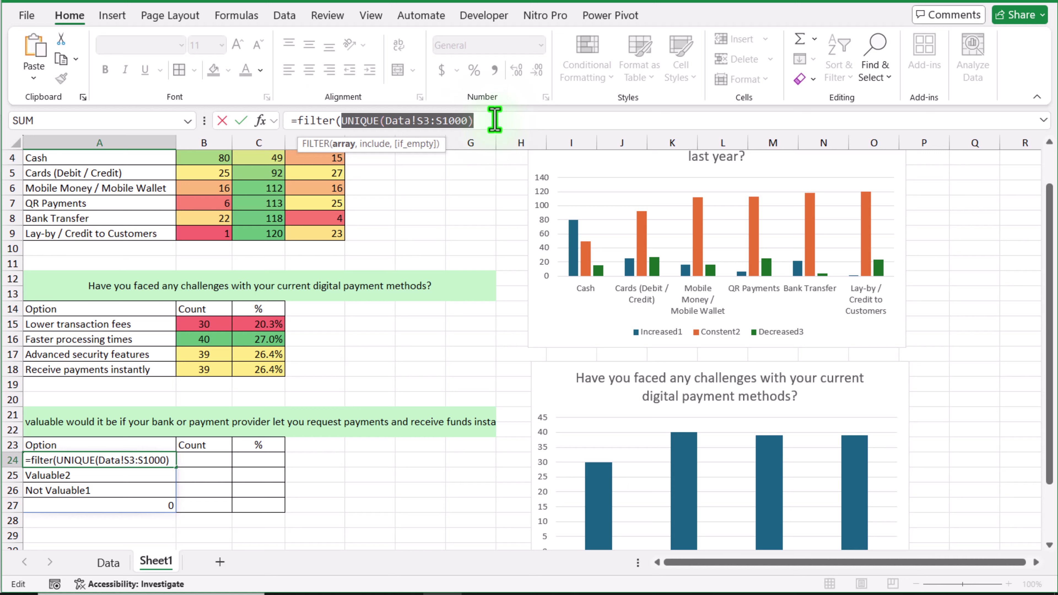
{"action": "left_click", "coordinate": [495, 119]}
{"action": "type", "text": ","}
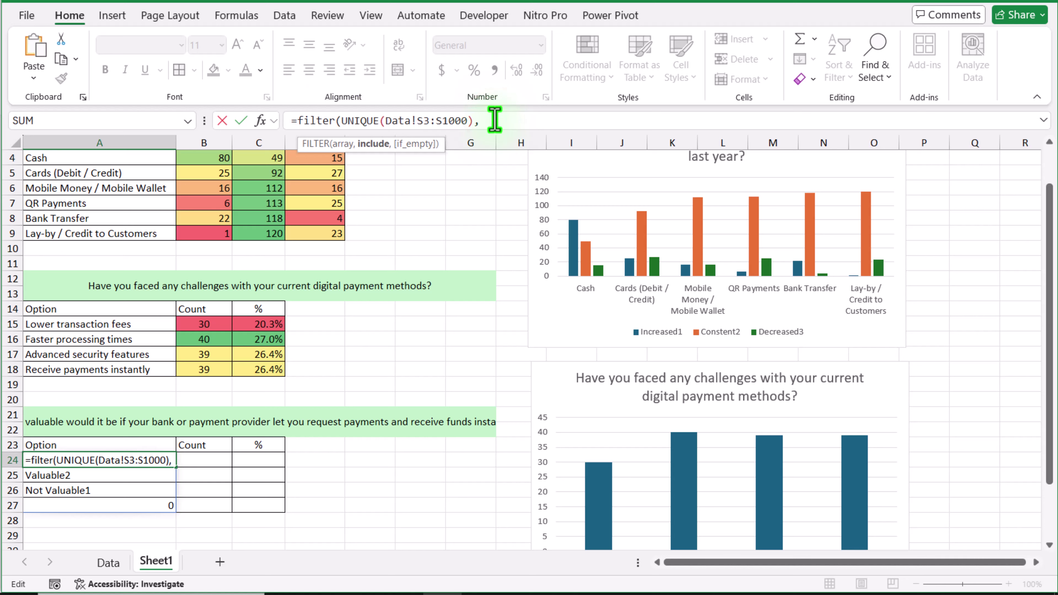
{"action": "key", "text": "ctrl+v"}
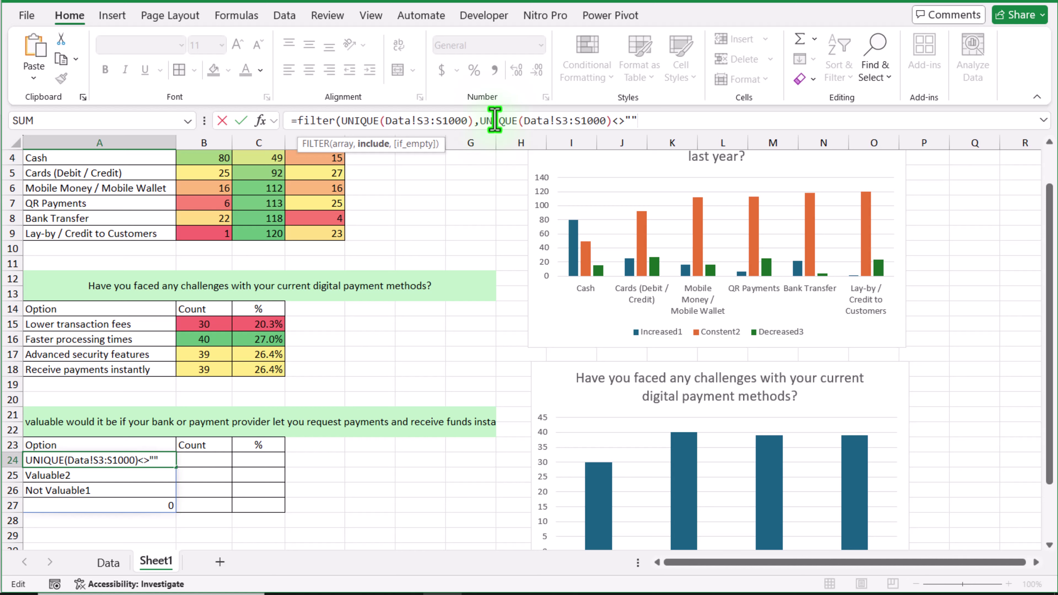
{"action": "type", "text": "<>\"\")"}
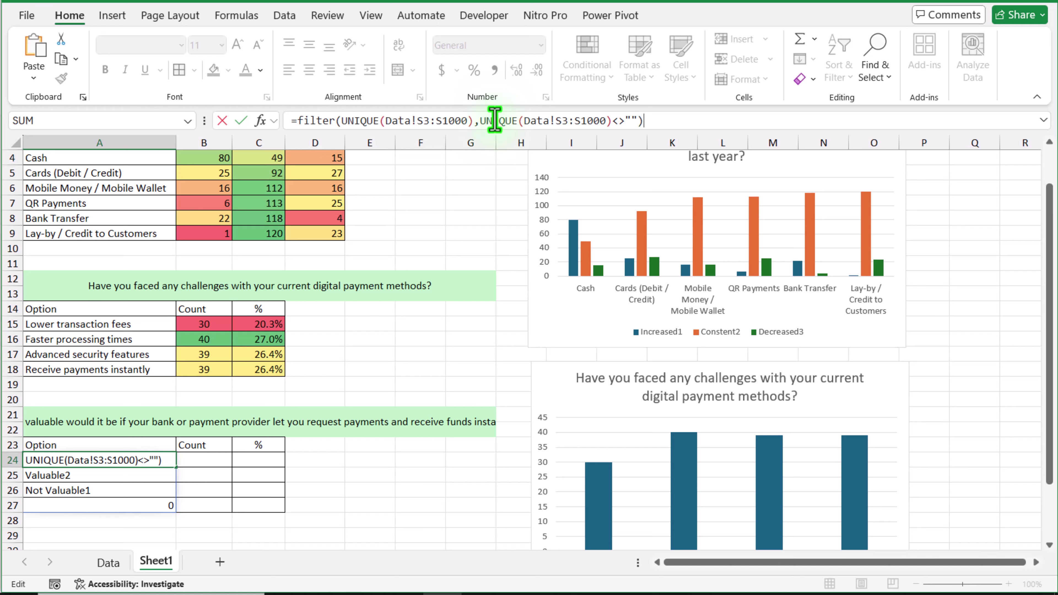
{"action": "key", "text": "Return"}
{"action": "left_click", "coordinate": [191, 472]}
{"action": "left_click", "coordinate": [151, 465]}
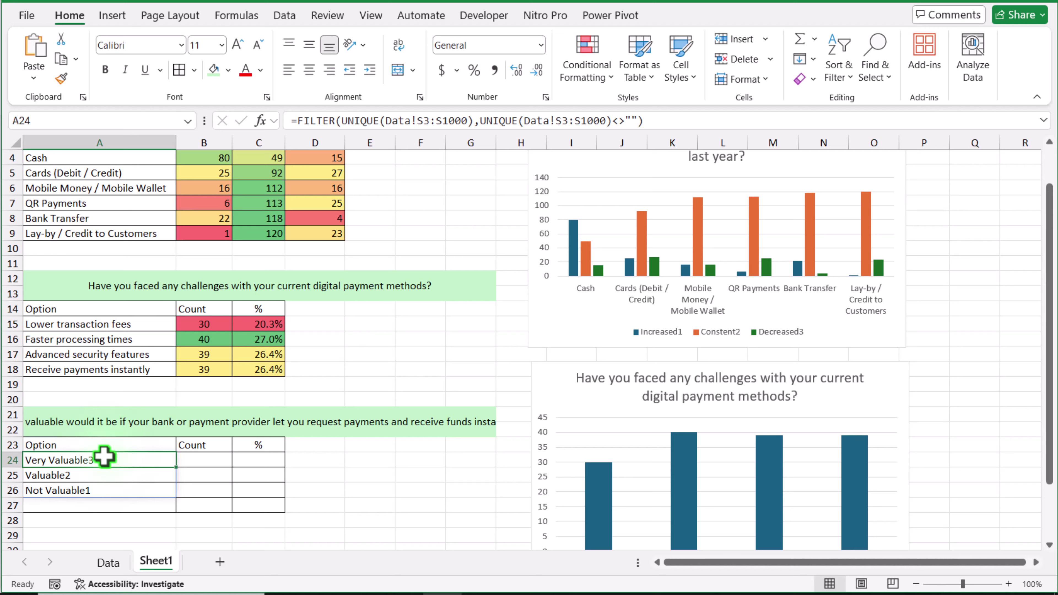
Start a COUNTIFS formula in B24 that matches Data!S3:S1000 against the option in Sheet1!A24.
{"action": "left_click", "coordinate": [187, 465]}
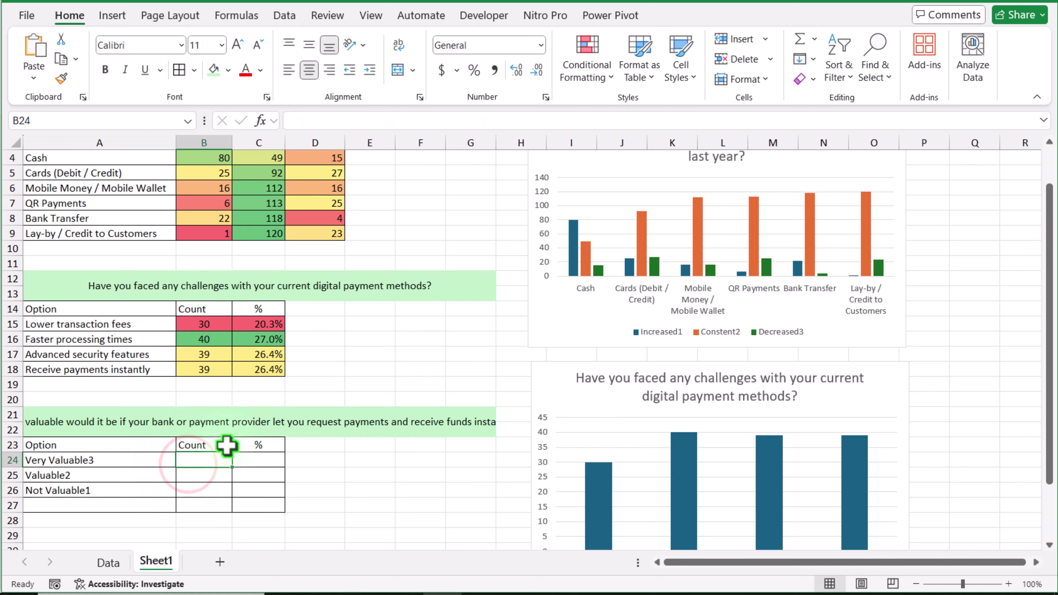
{"action": "type", "text": "="}
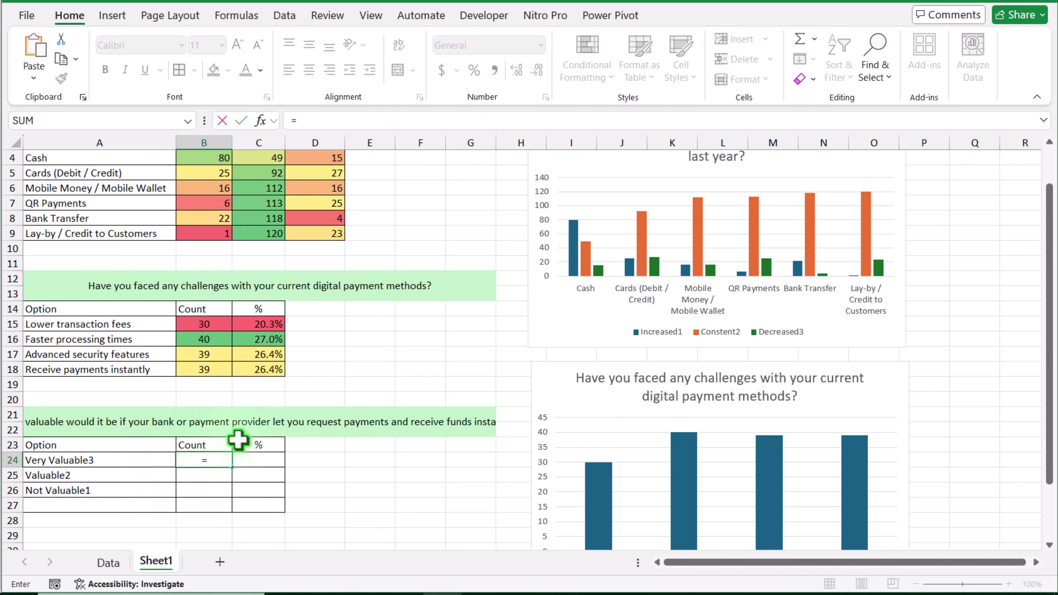
{"action": "type", "text": "countifs"}
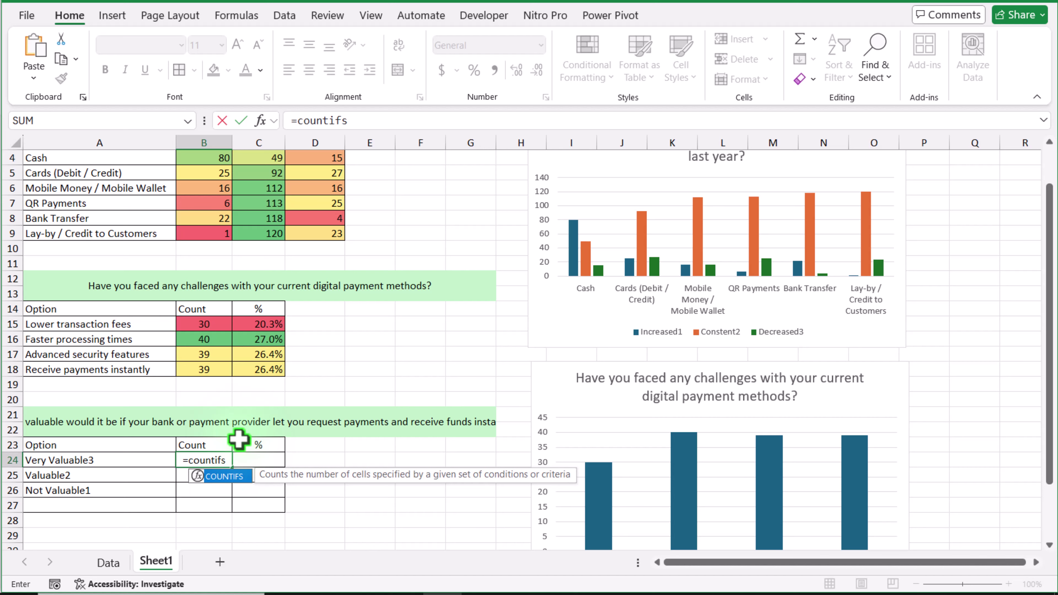
{"action": "type", "text": "("}
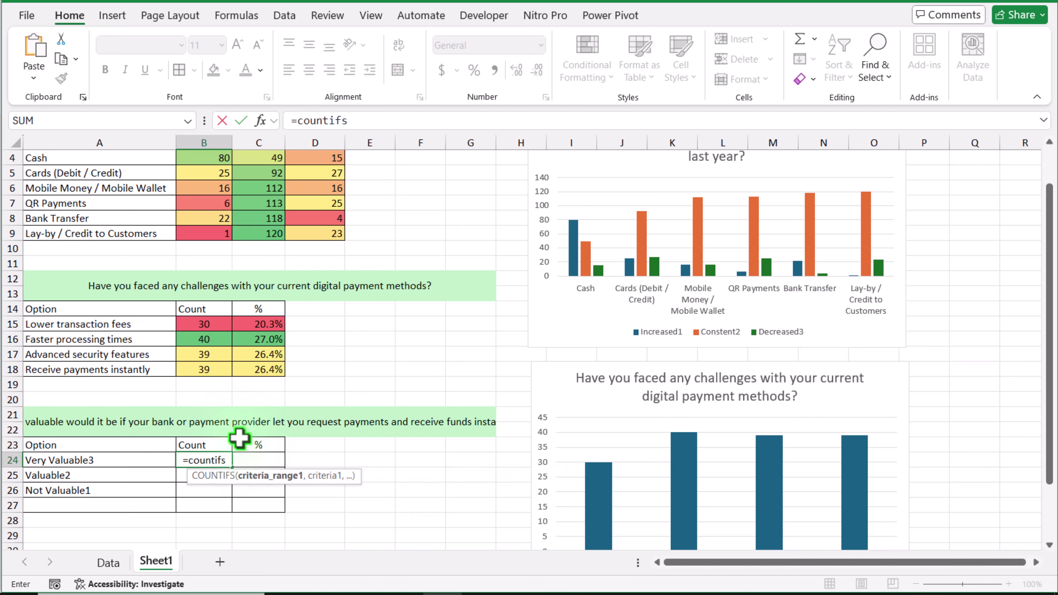
{"action": "left_click", "coordinate": [109, 566]}
{"action": "left_click", "coordinate": [747, 232]}
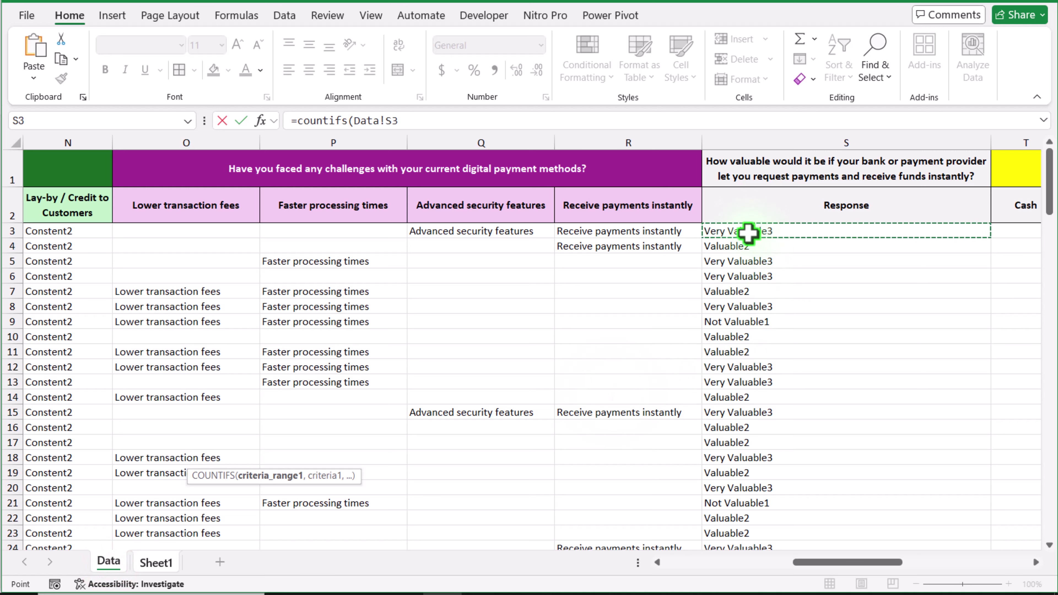
{"action": "left_click_drag", "start_coordinate": [748, 232], "coordinate": [762, 338]}
{"action": "type", "text": "000"}
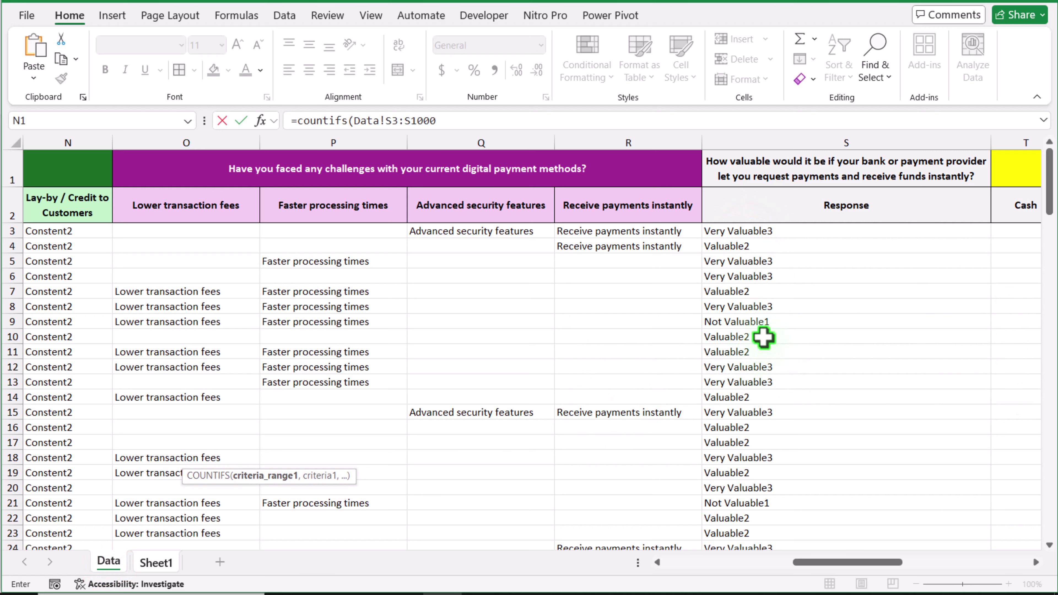
{"action": "type", "text": ","}
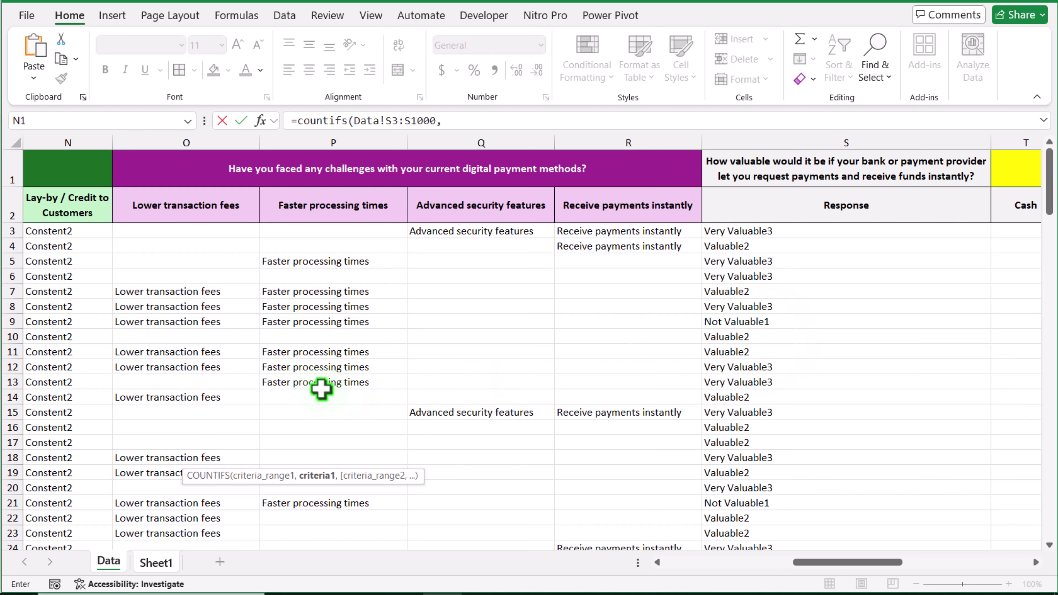
{"action": "left_click", "coordinate": [158, 563]}
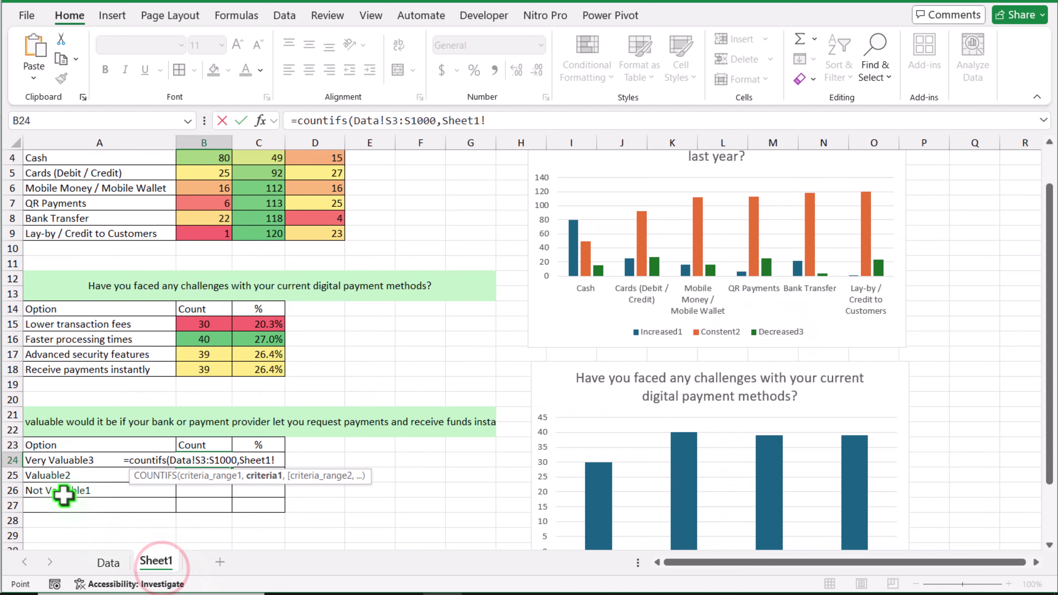
{"action": "left_click", "coordinate": [55, 461]}
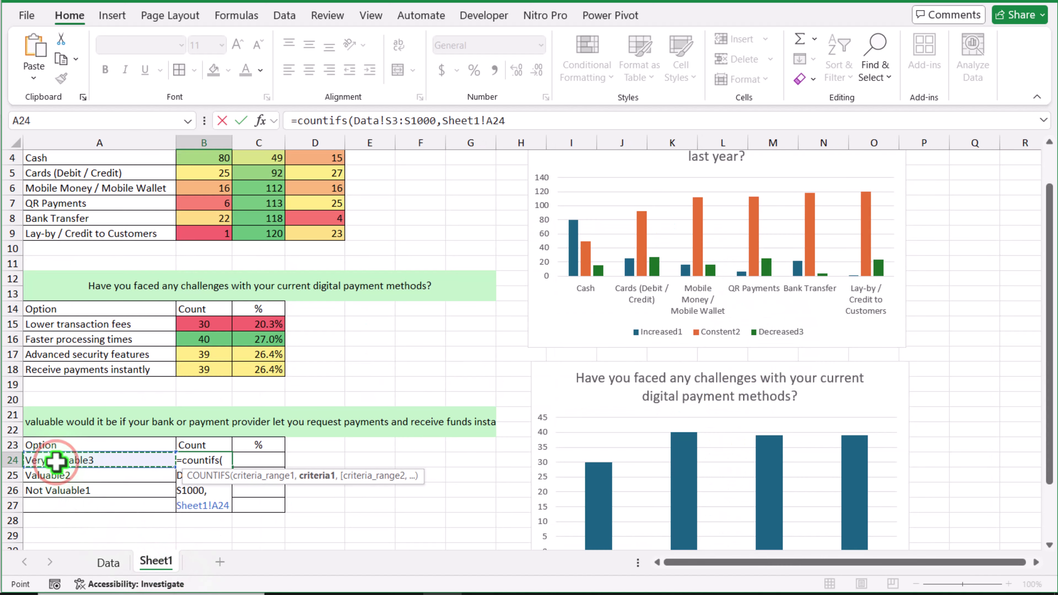
{"action": "type", "text": ","}
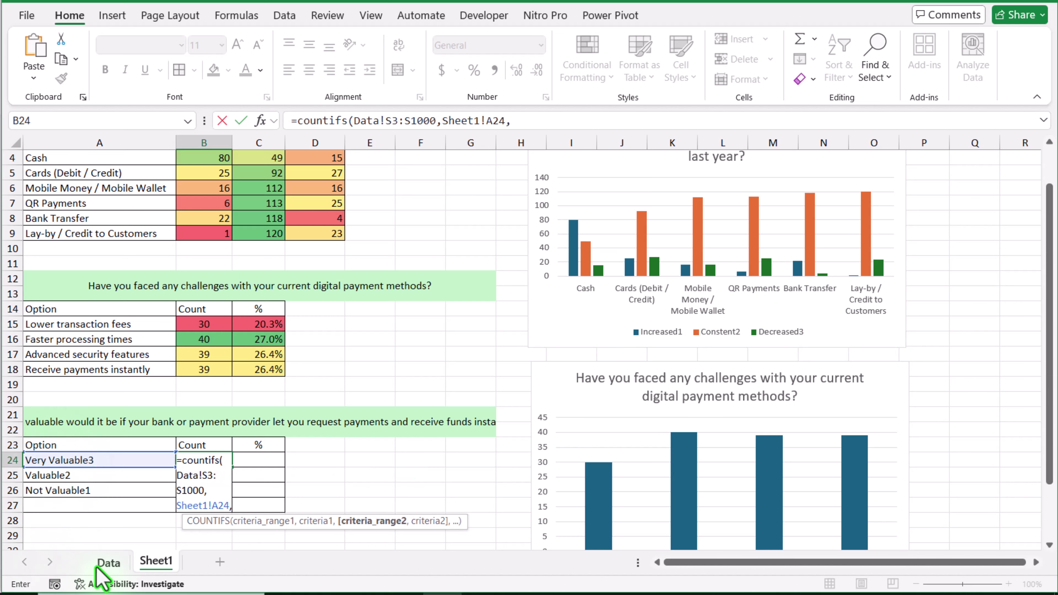
Complete the B24 COUNTIFS formula with a second criterion requiring Data!A3:A1000 to equal 1.
{"action": "left_click", "coordinate": [108, 563]}
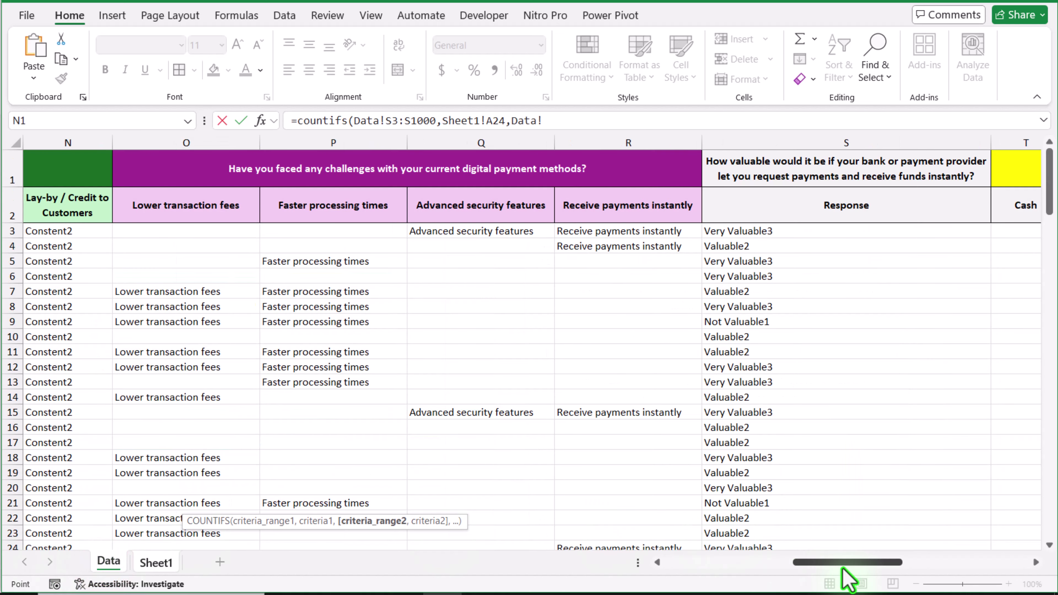
{"action": "left_click_drag", "start_coordinate": [849, 562], "coordinate": [689, 571]}
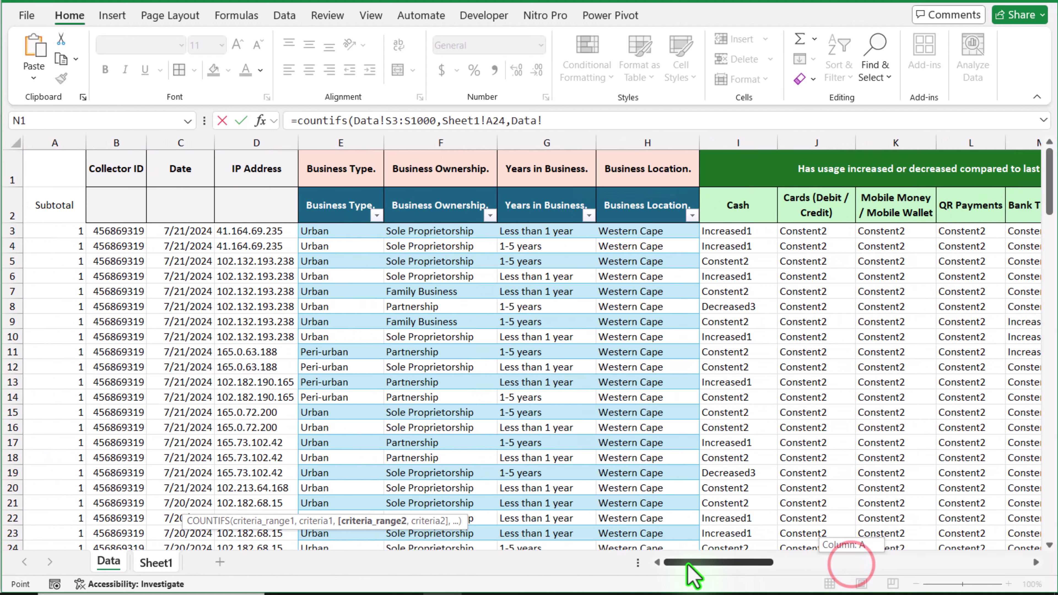
{"action": "left_click_drag", "start_coordinate": [64, 230], "coordinate": [79, 335]}
{"action": "type", "text": "00"}
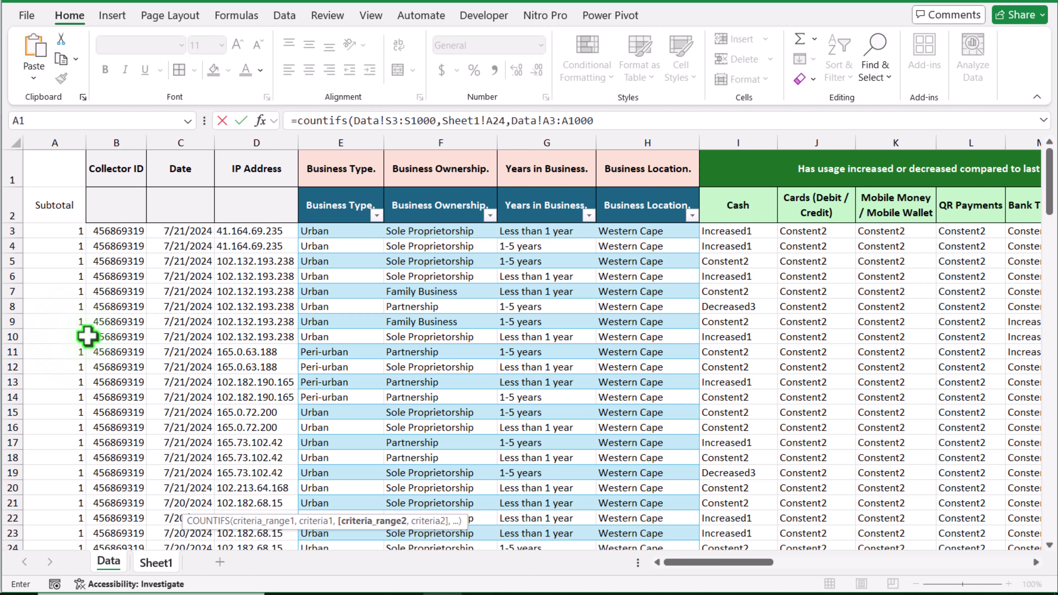
{"action": "type", "text": ","}
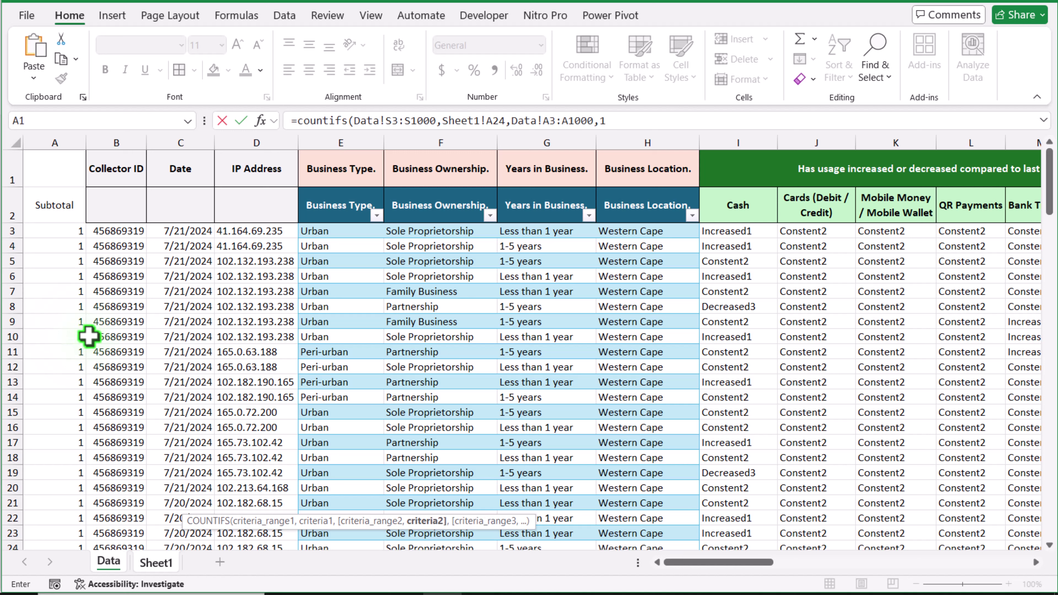
{"action": "type", "text": "1)"}
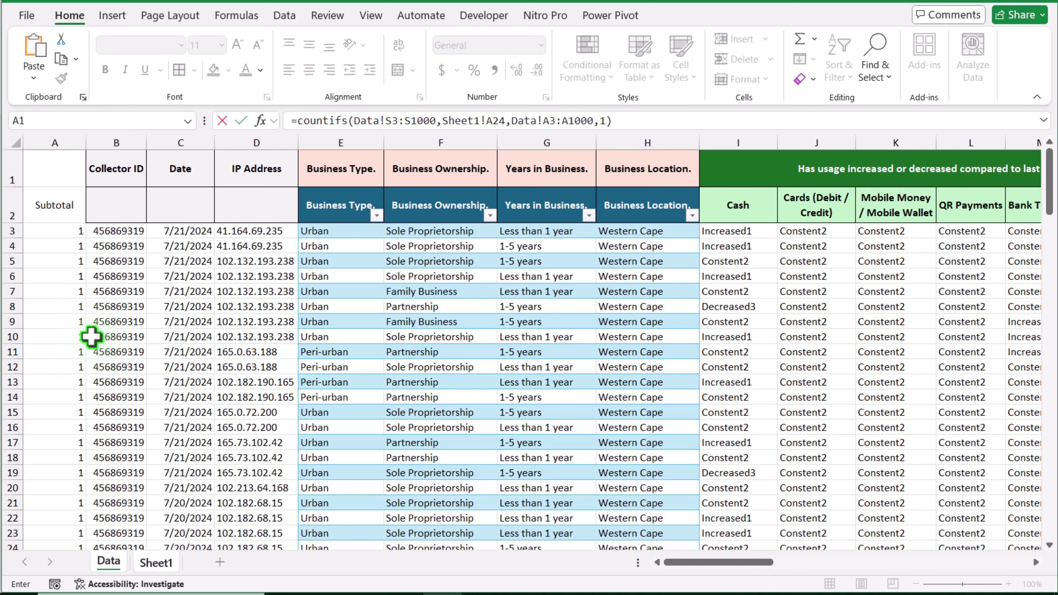
{"action": "key", "text": "Return"}
Make the Data!S3:S1000 range in B24's formula absolute and fill the formula down to B26.
{"action": "left_click", "coordinate": [216, 458]}
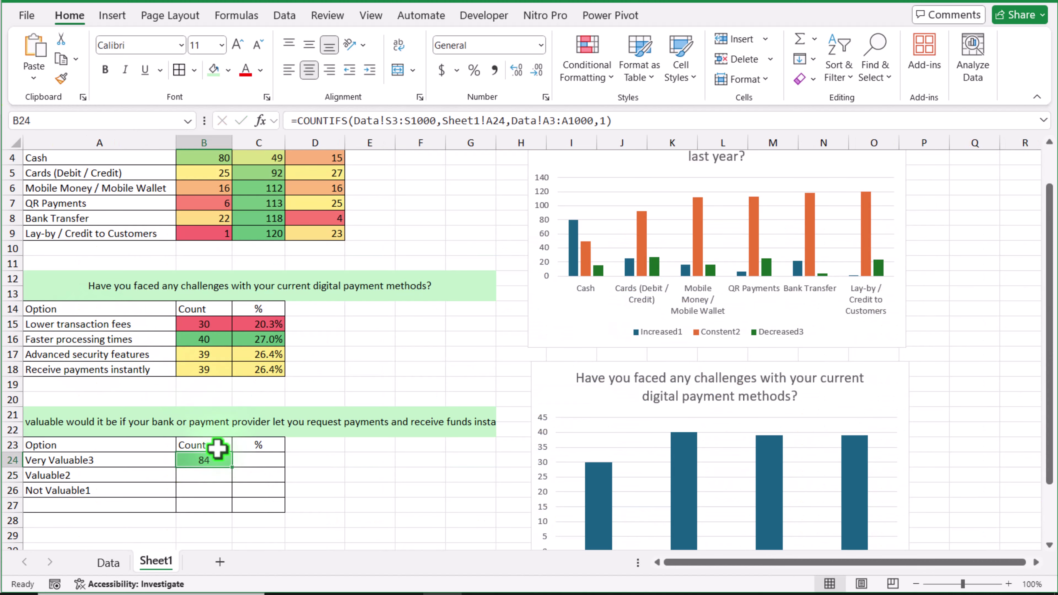
{"action": "left_click", "coordinate": [393, 121]}
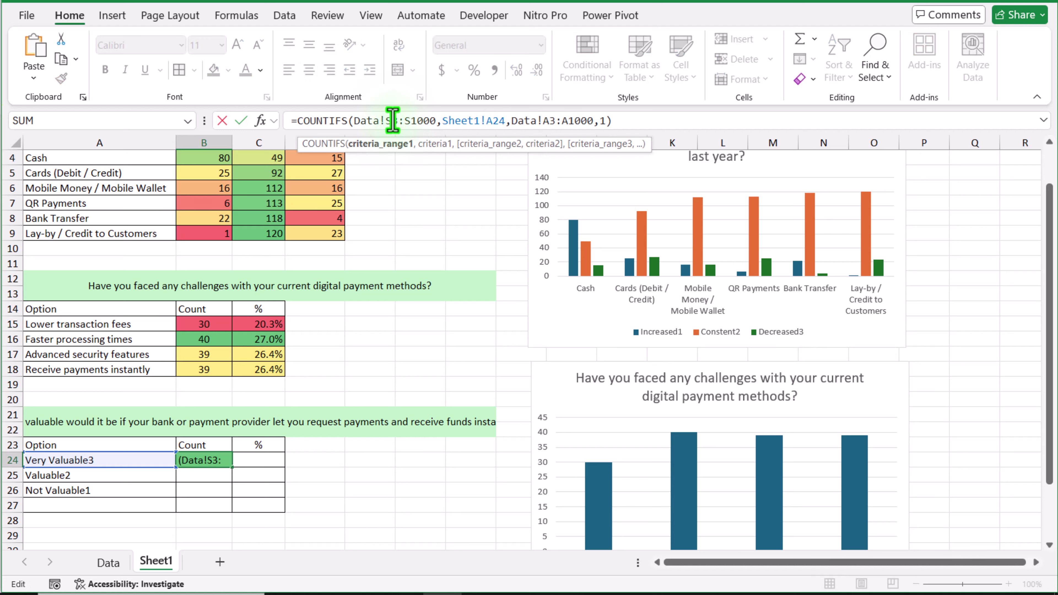
{"action": "key", "text": "F4"}
{"action": "left_click", "coordinate": [428, 121]}
{"action": "key", "text": "F4"}
{"action": "key", "text": "Return"}
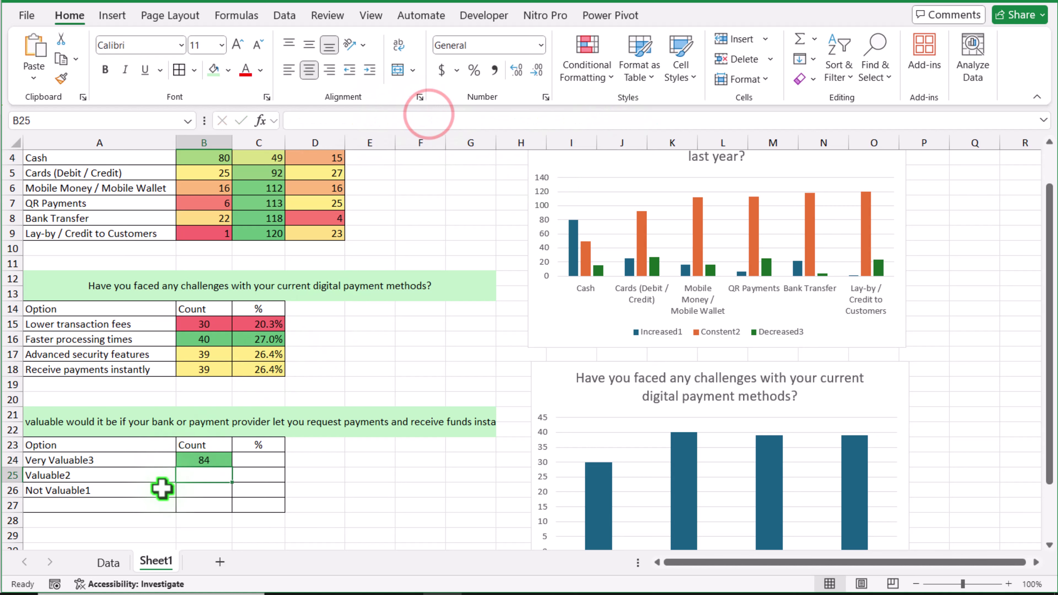
{"action": "left_click", "coordinate": [226, 456]}
{"action": "left_click_drag", "start_coordinate": [232, 467], "coordinate": [234, 498]}
Calculate each option's percentage with =B24/SUM($B$24:$B$26) in C24 and fill it down to C26.
{"action": "left_click", "coordinate": [262, 462]}
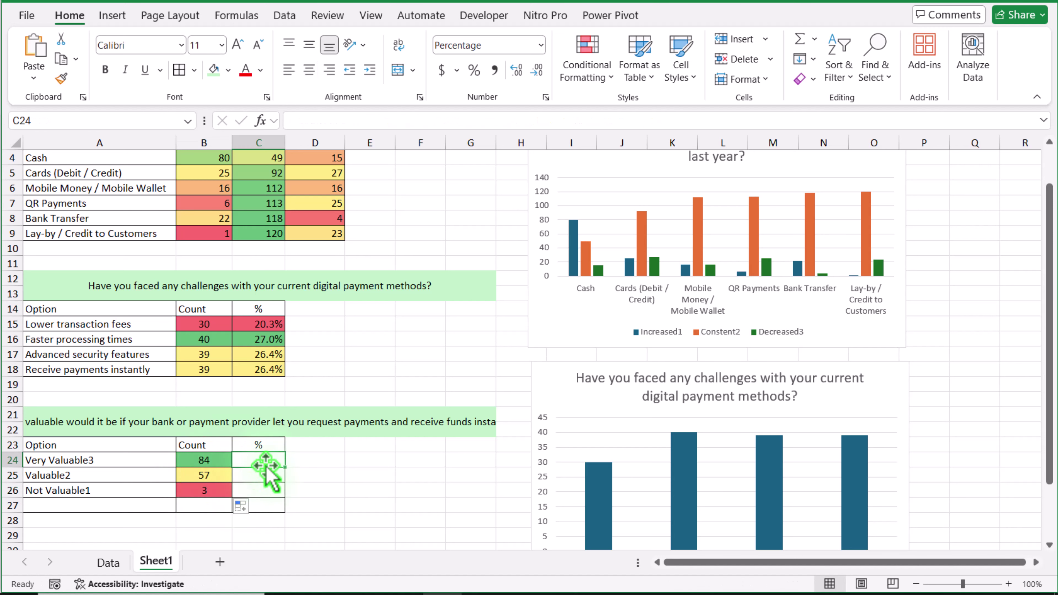
{"action": "type", "text": "="}
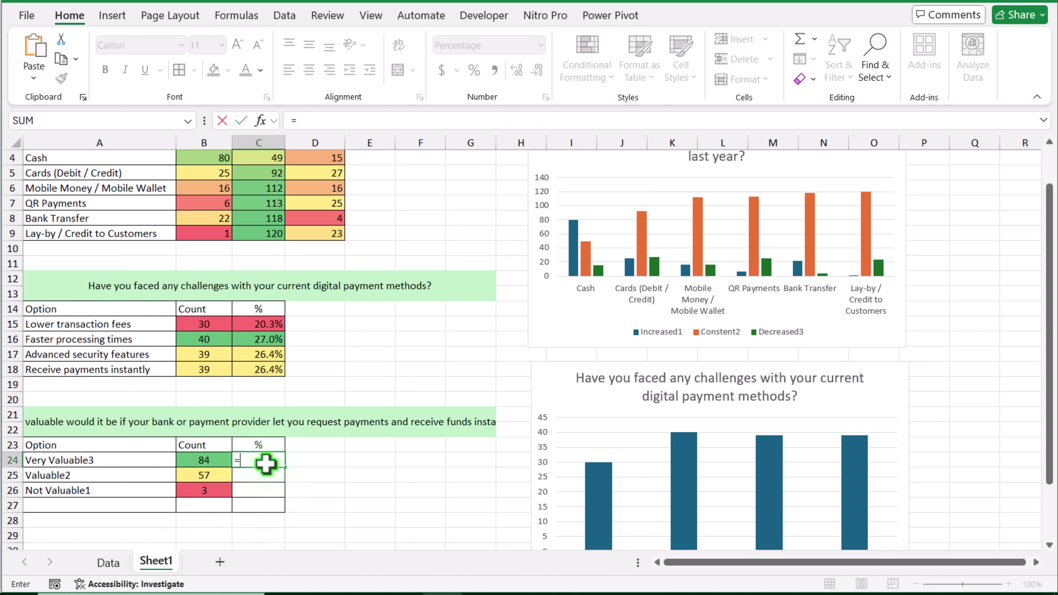
{"action": "key", "text": "Escape"}
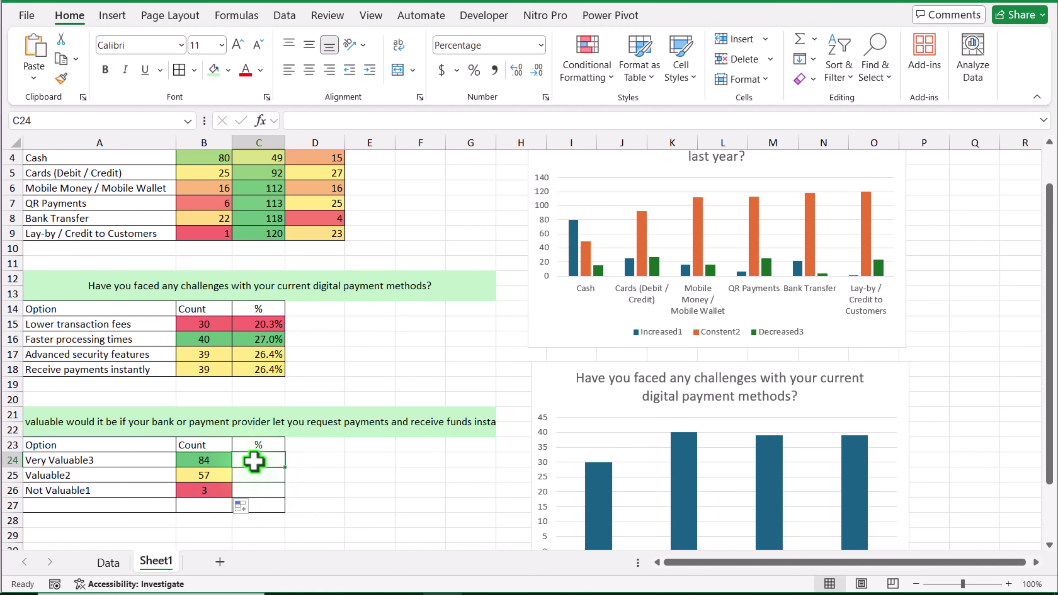
{"action": "type", "text": "="}
{"action": "left_click", "coordinate": [217, 459]}
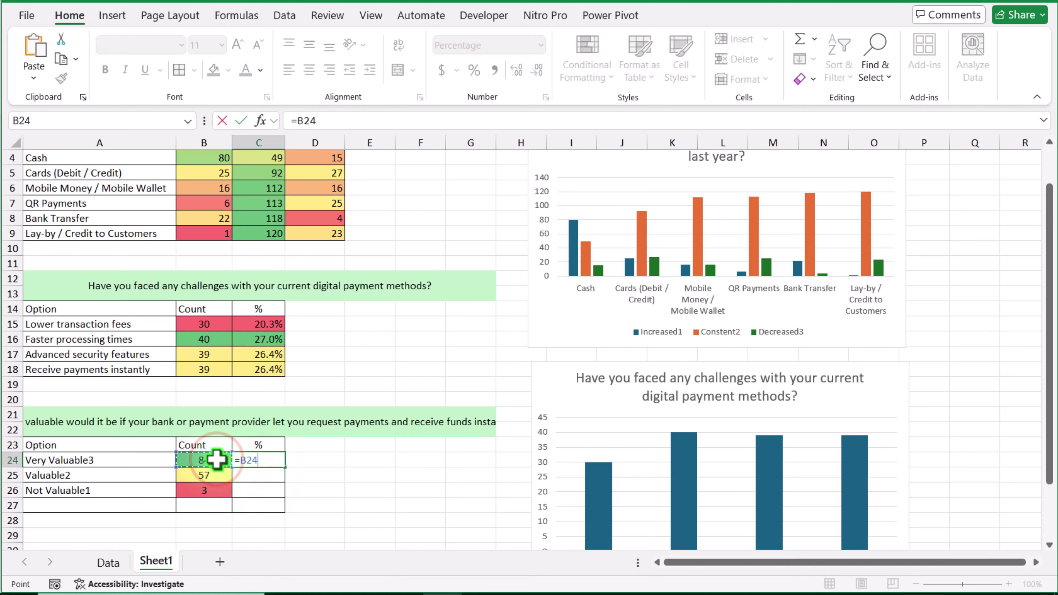
{"action": "type", "text": "/"}
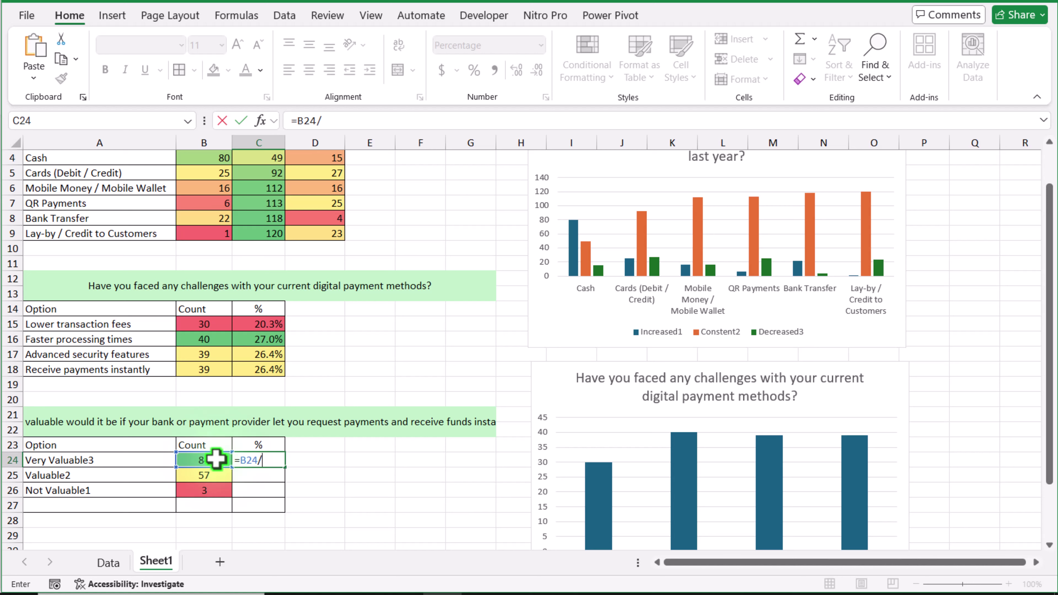
{"action": "type", "text": "sum("}
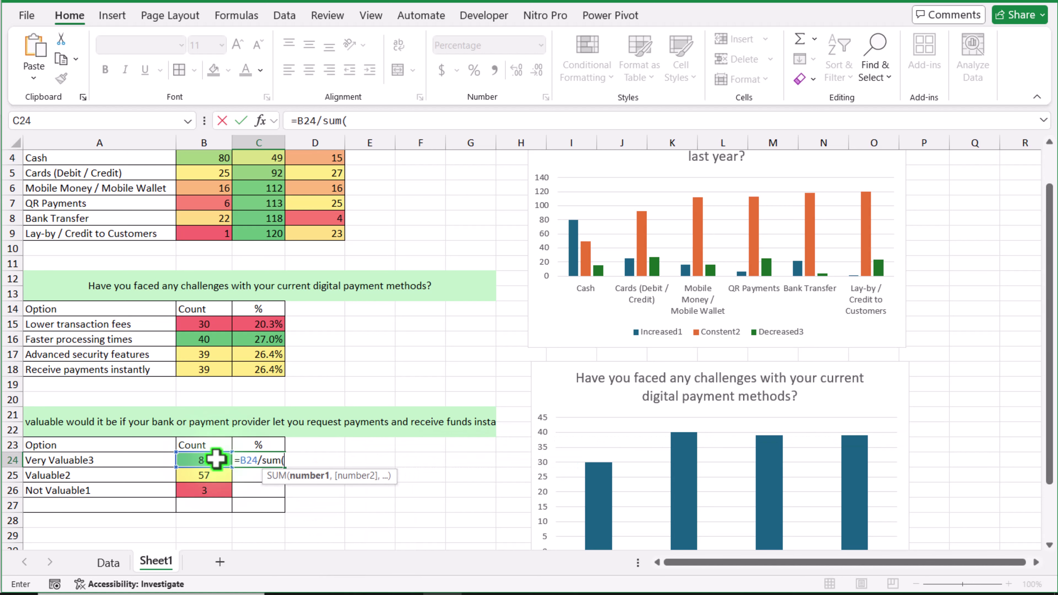
{"action": "left_click_drag", "start_coordinate": [216, 459], "coordinate": [213, 488]}
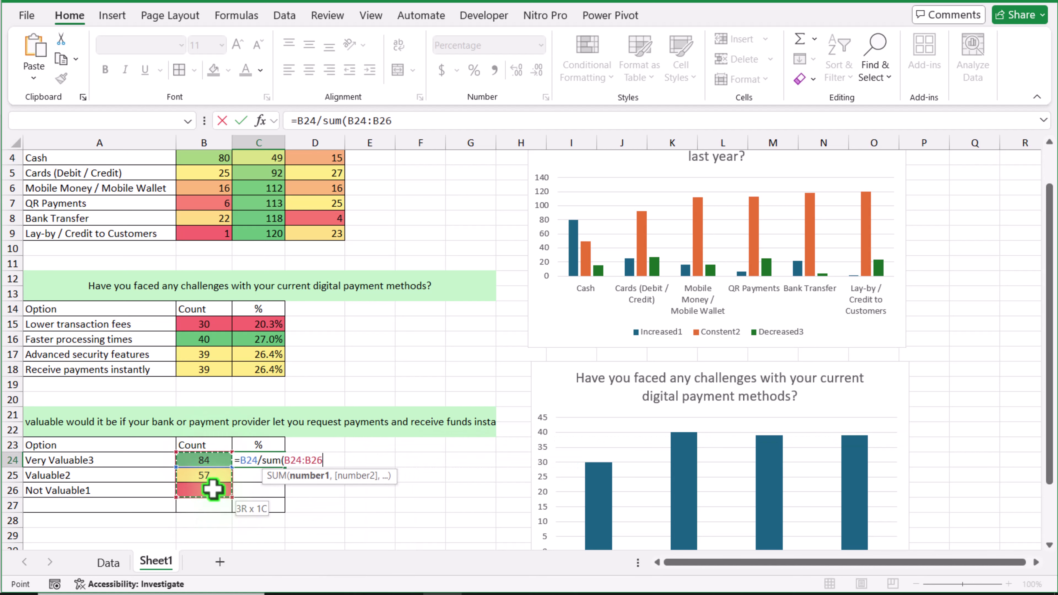
{"action": "key", "text": "F4"}
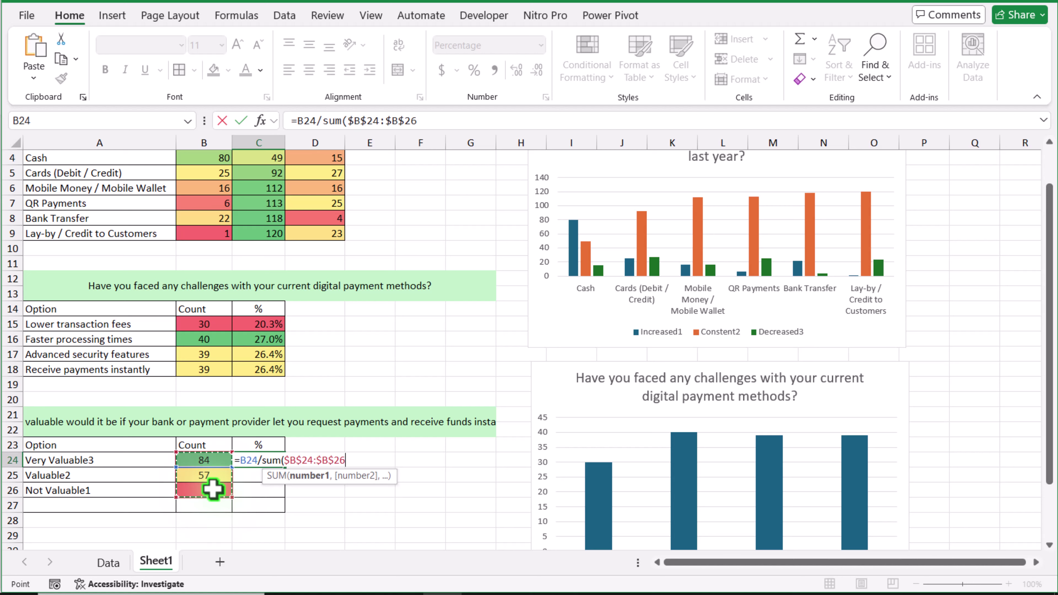
{"action": "type", "text": ")"}
{"action": "key", "text": "ctrl+Return"}
{"action": "double_click", "coordinate": [285, 467]}
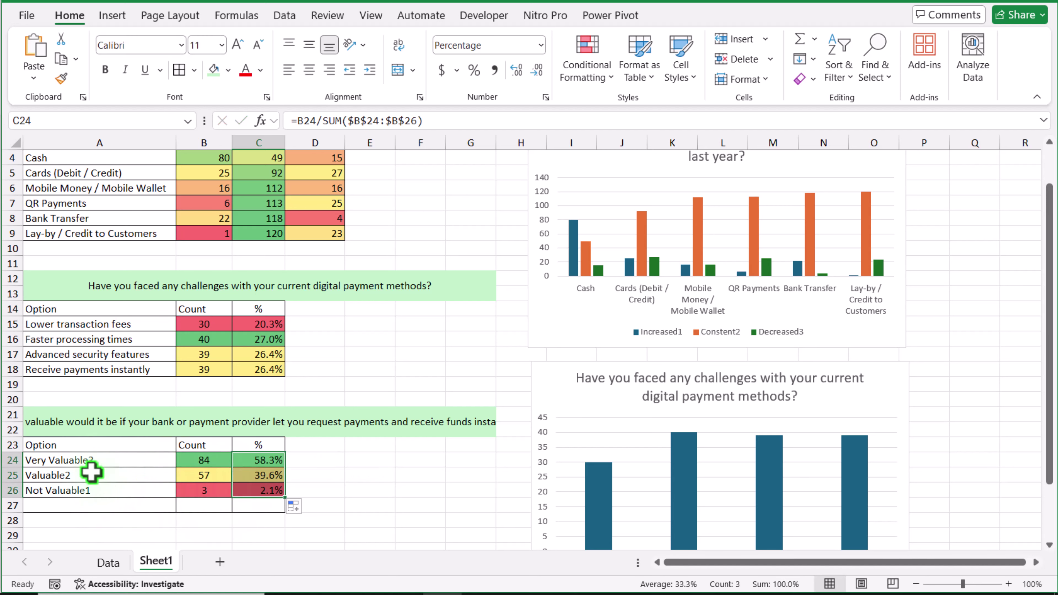
Insert a 2-D pie chart from the options and counts in A24:B26.
{"action": "left_click_drag", "start_coordinate": [90, 460], "coordinate": [194, 496]}
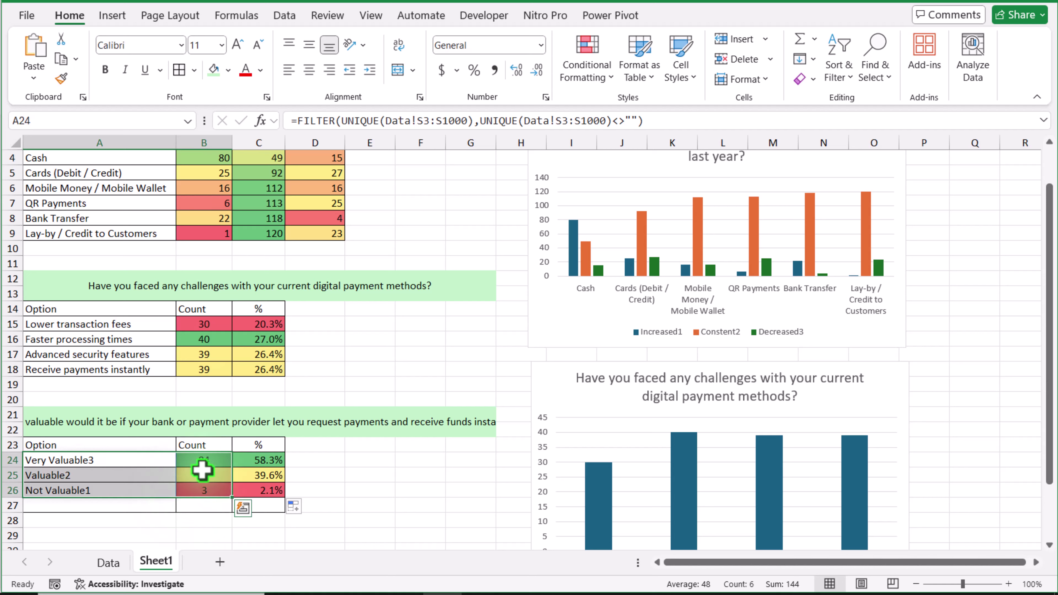
{"action": "left_click", "coordinate": [102, 18]}
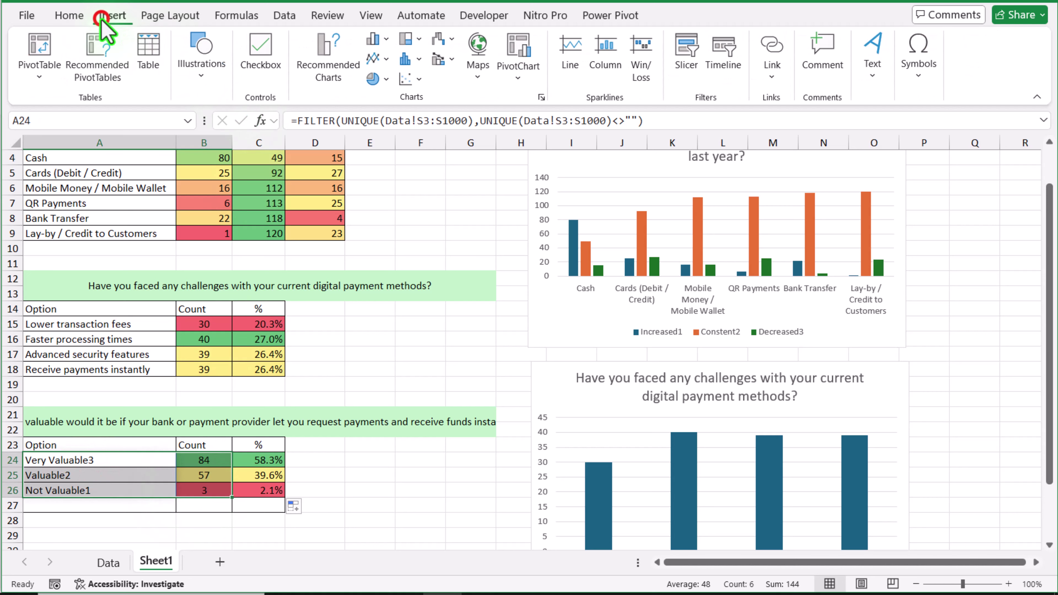
{"action": "left_click", "coordinate": [373, 78]}
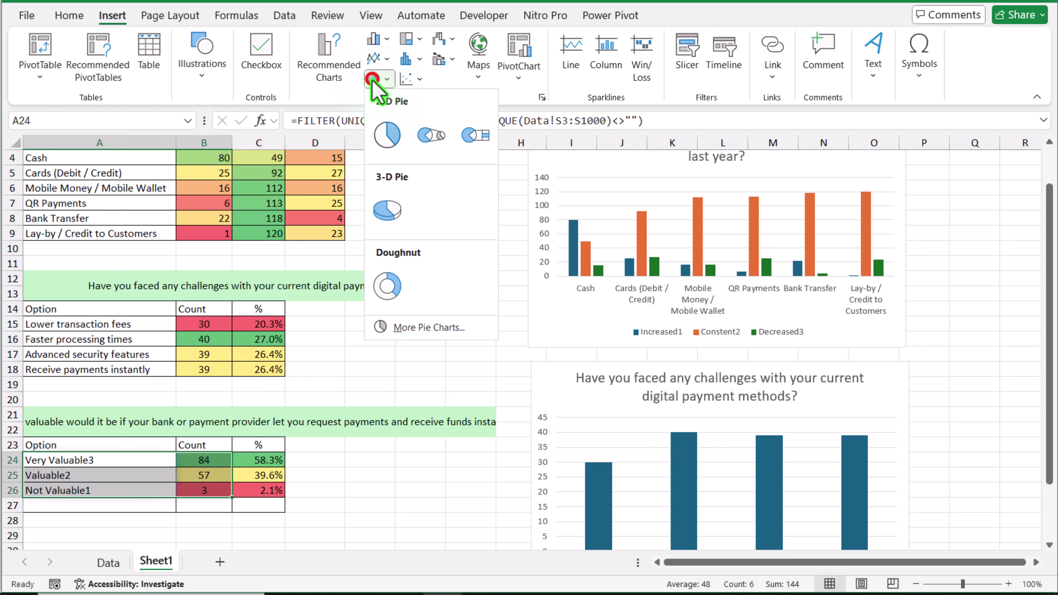
{"action": "left_click", "coordinate": [385, 137]}
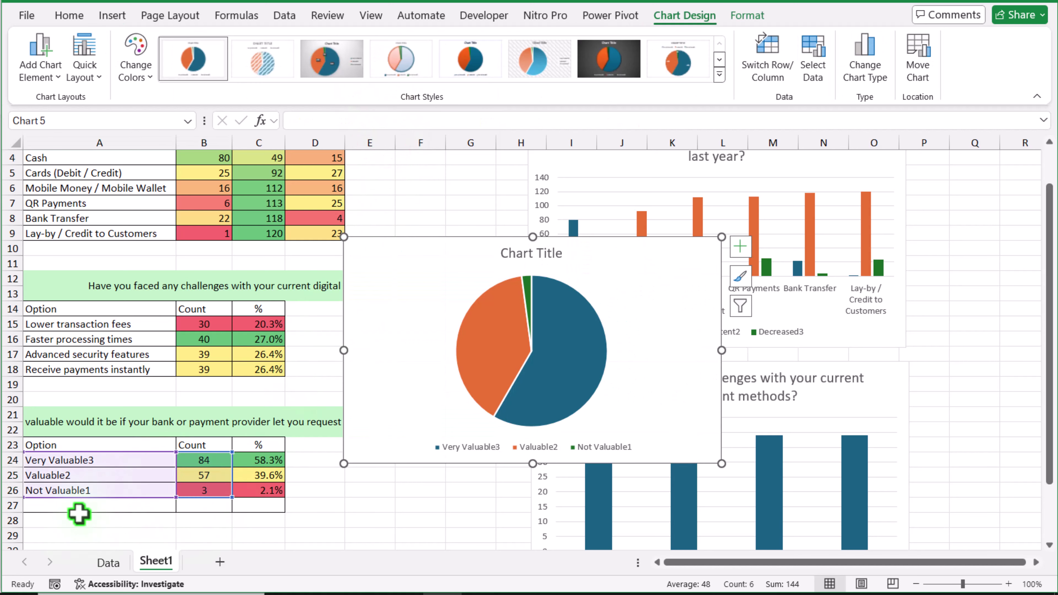
Link the pie chart's title to the question heading with =Sheet1!$A$21.
{"action": "left_click", "coordinate": [524, 255]}
{"action": "left_click", "coordinate": [470, 121]}
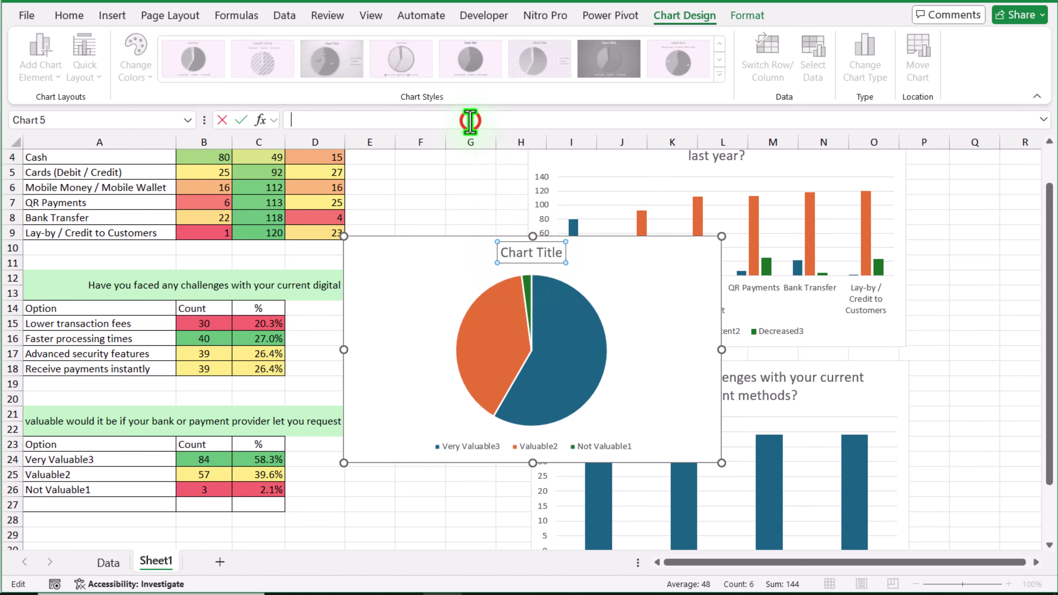
{"action": "type", "text": "="}
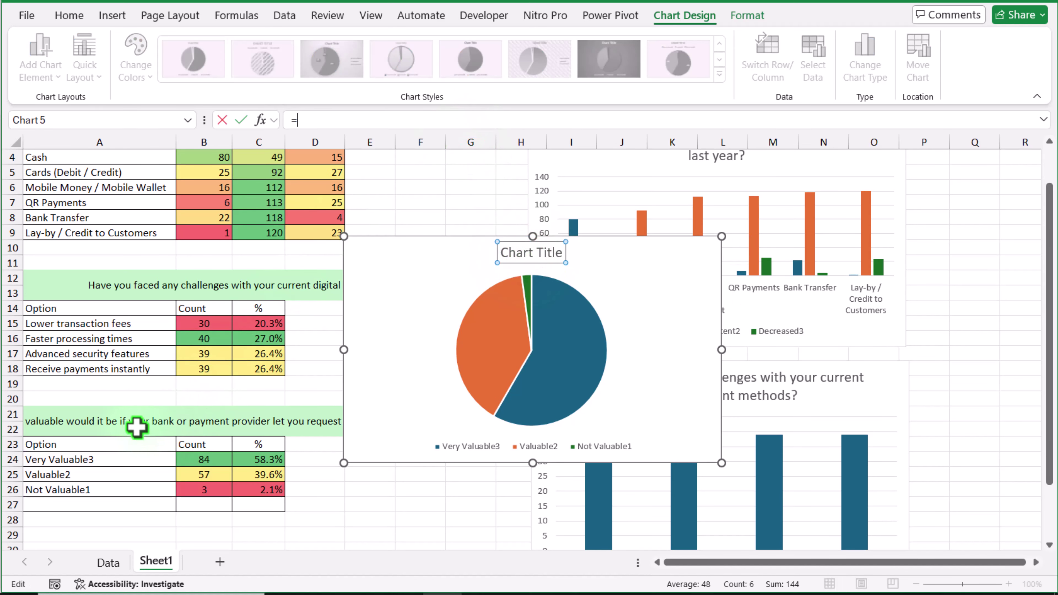
{"action": "left_click", "coordinate": [121, 424]}
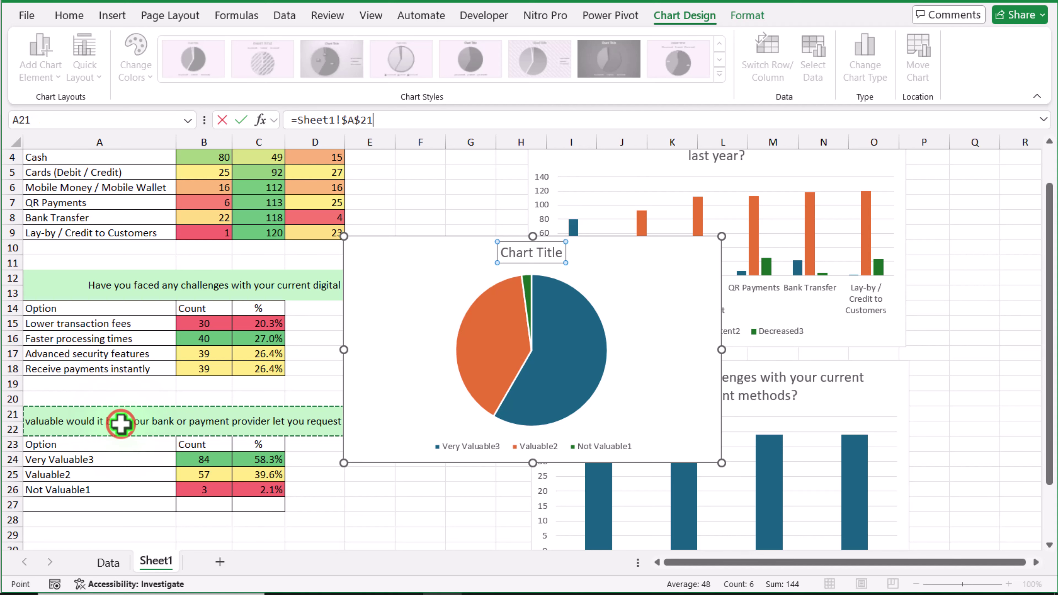
{"action": "key", "text": "Return"}
{"action": "left_click", "coordinate": [366, 515]}
{"action": "left_click", "coordinate": [387, 339]}
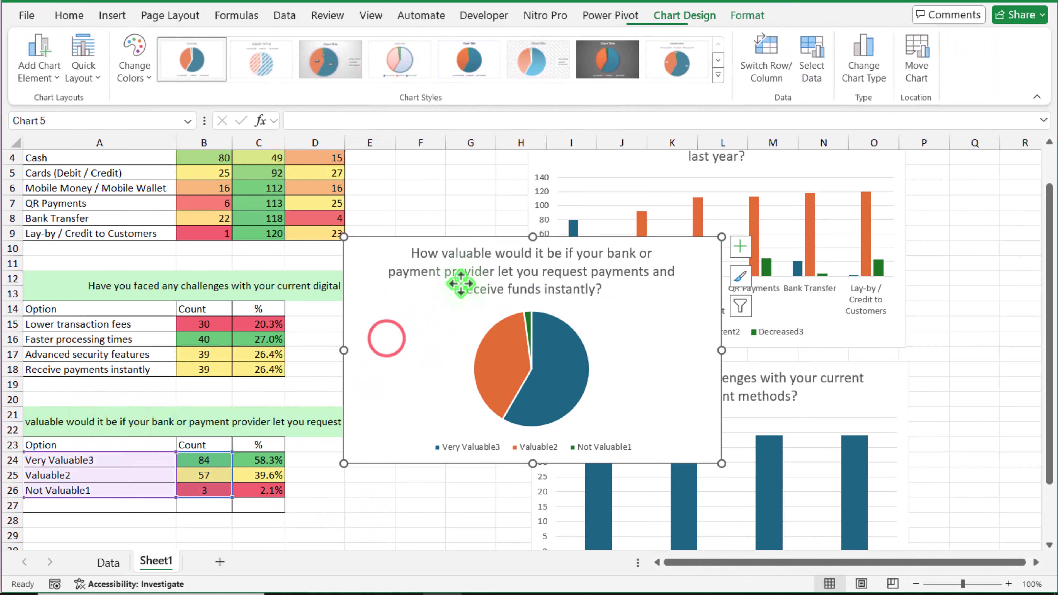
Reduce the pie chart title's font size to 11.
{"action": "left_click", "coordinate": [472, 278]}
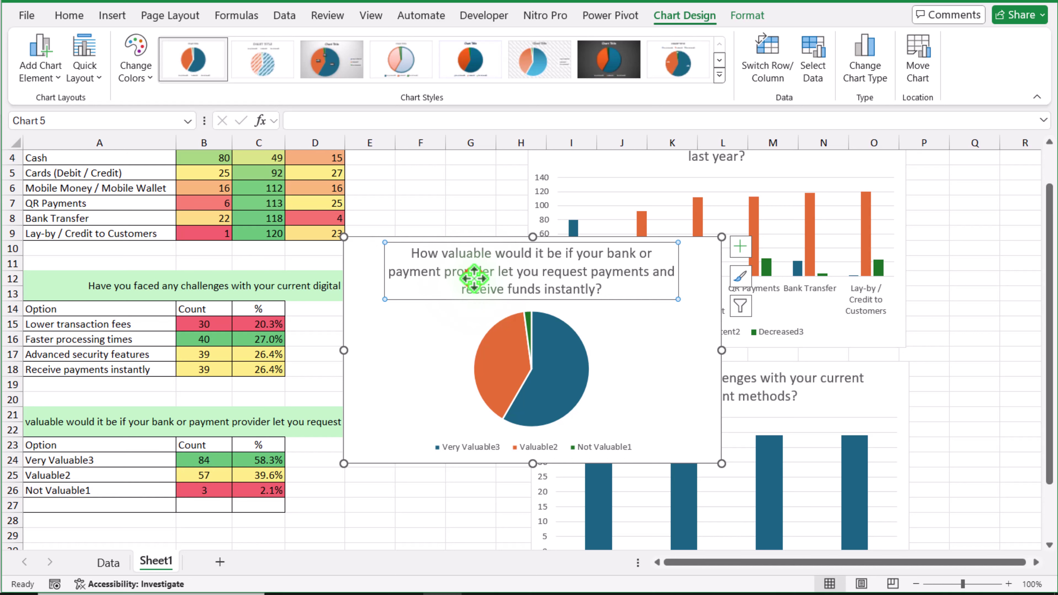
{"action": "left_click", "coordinate": [69, 15]}
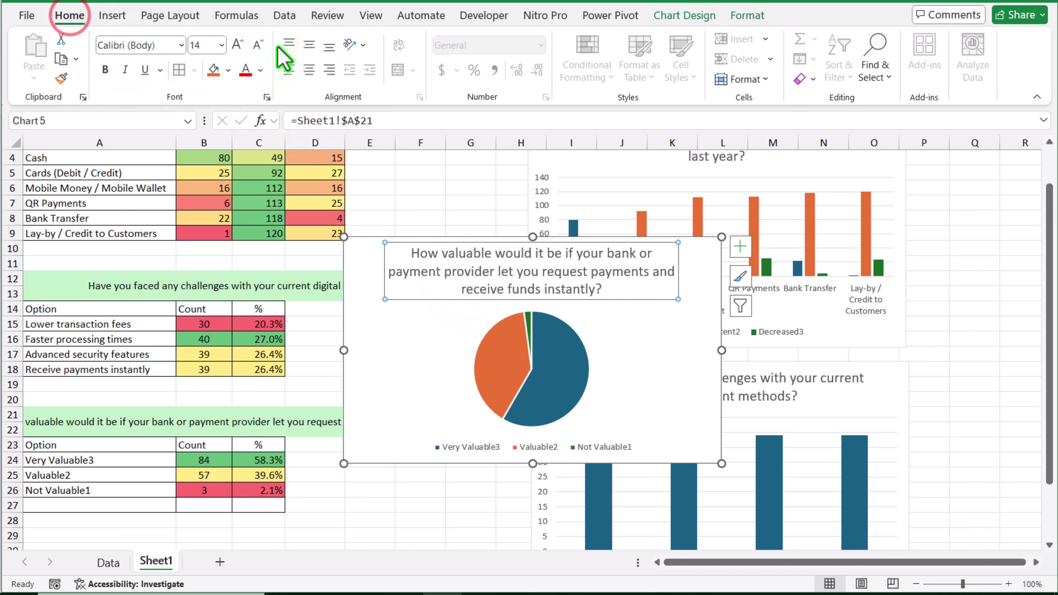
{"action": "left_click", "coordinate": [255, 45]}
{"action": "left_click", "coordinate": [254, 45]}
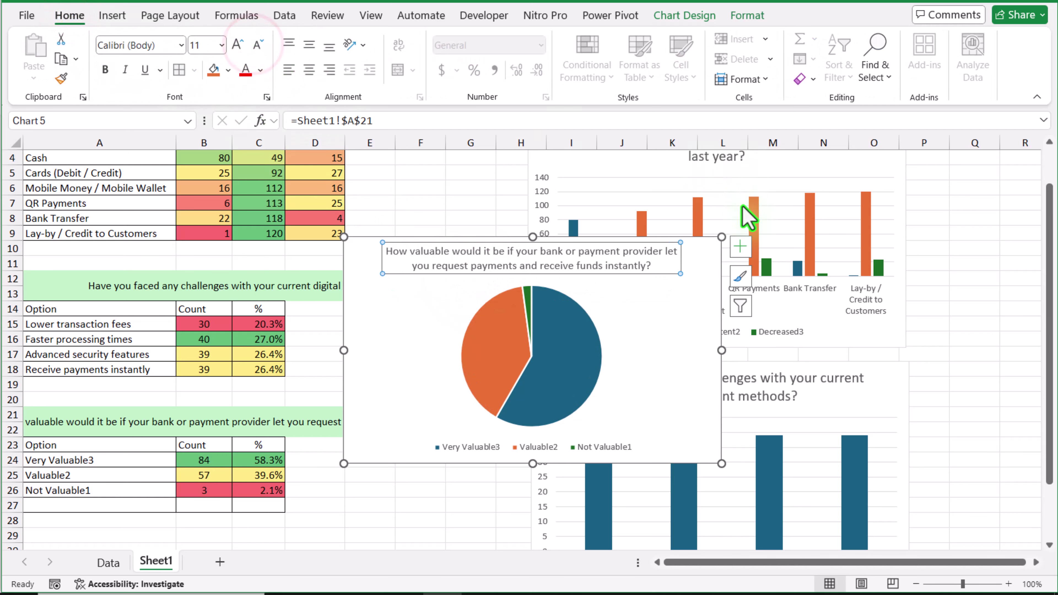
Add data labels to the pie chart showing value and percentage, positioned at Outside End.
{"action": "left_click", "coordinate": [746, 248]}
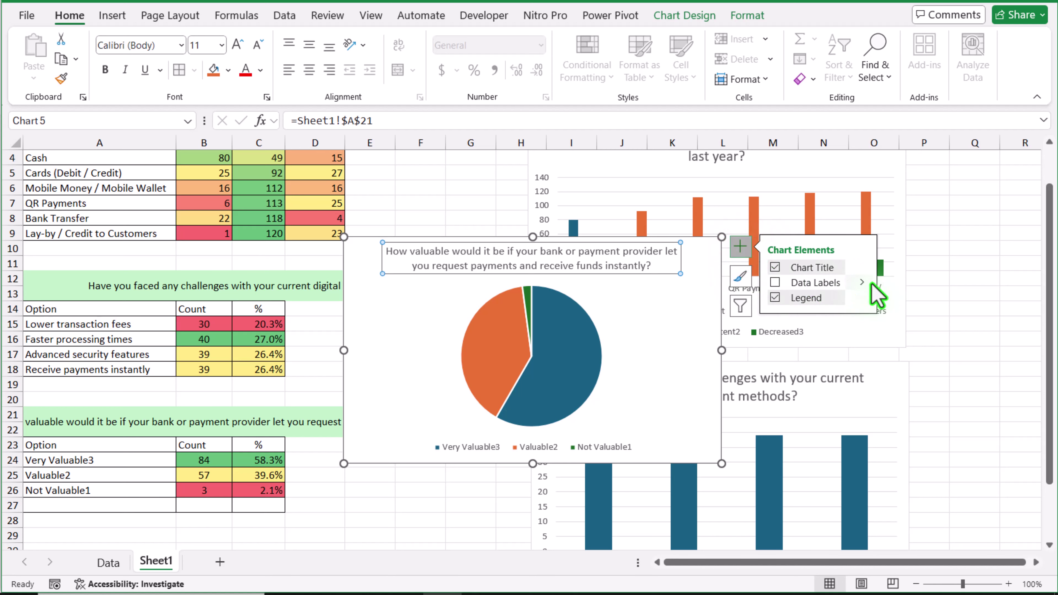
{"action": "left_click", "coordinate": [867, 284]}
{"action": "left_click", "coordinate": [908, 383]}
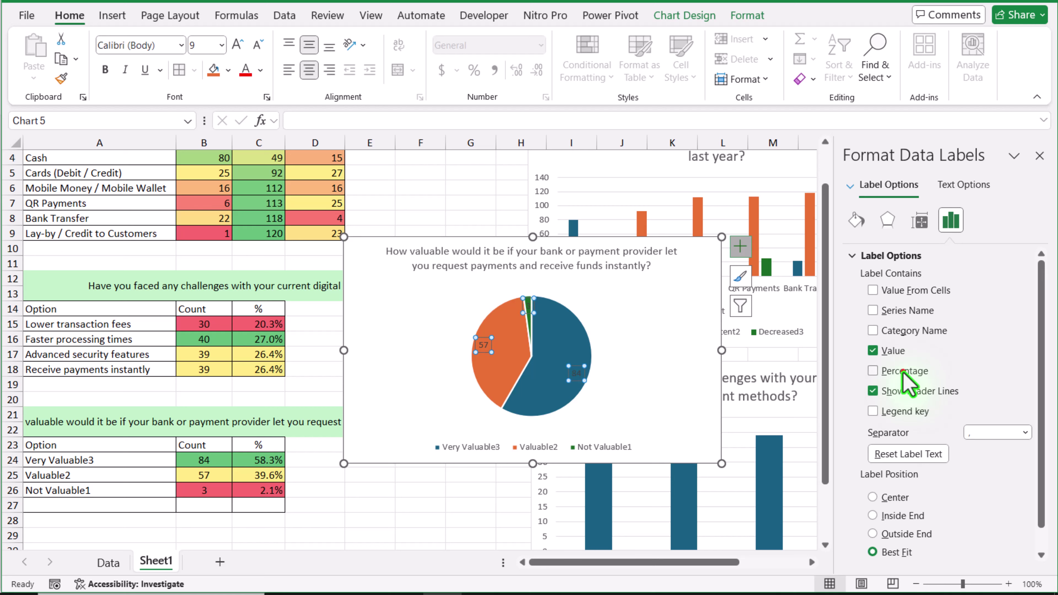
{"action": "left_click", "coordinate": [902, 372]}
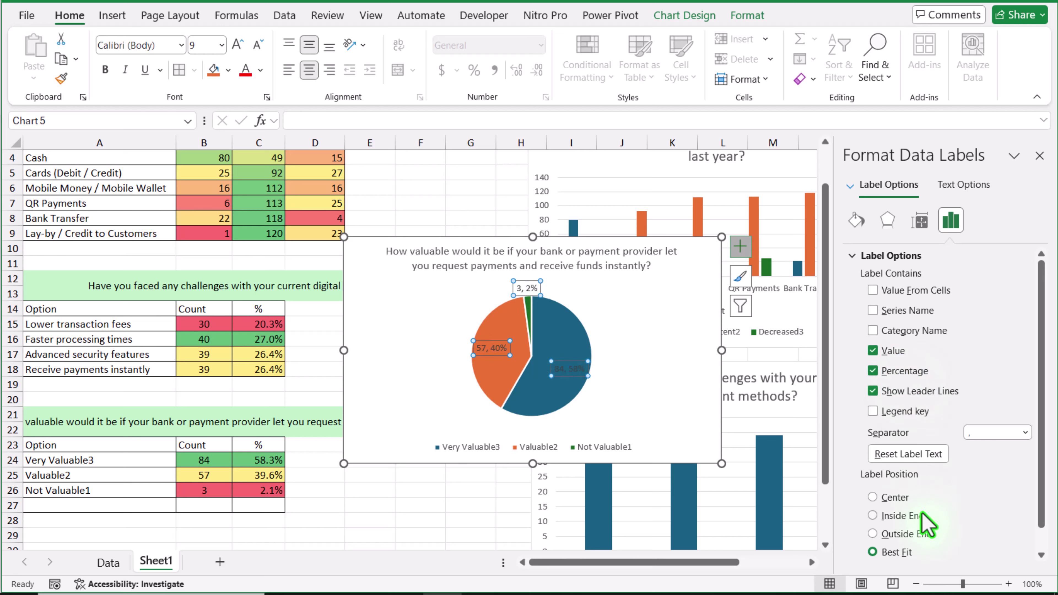
{"action": "left_click", "coordinate": [921, 534]}
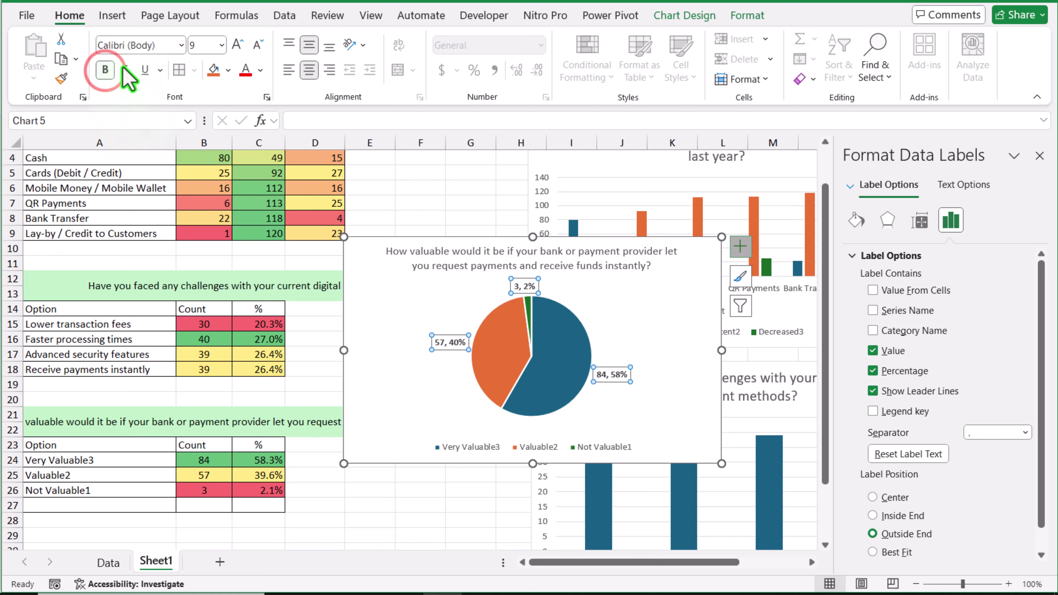
Format the pie chart's data labels as bold at font size 10.5 and close the formatting pane.
{"action": "left_click", "coordinate": [240, 45]}
{"action": "left_click", "coordinate": [240, 45]}
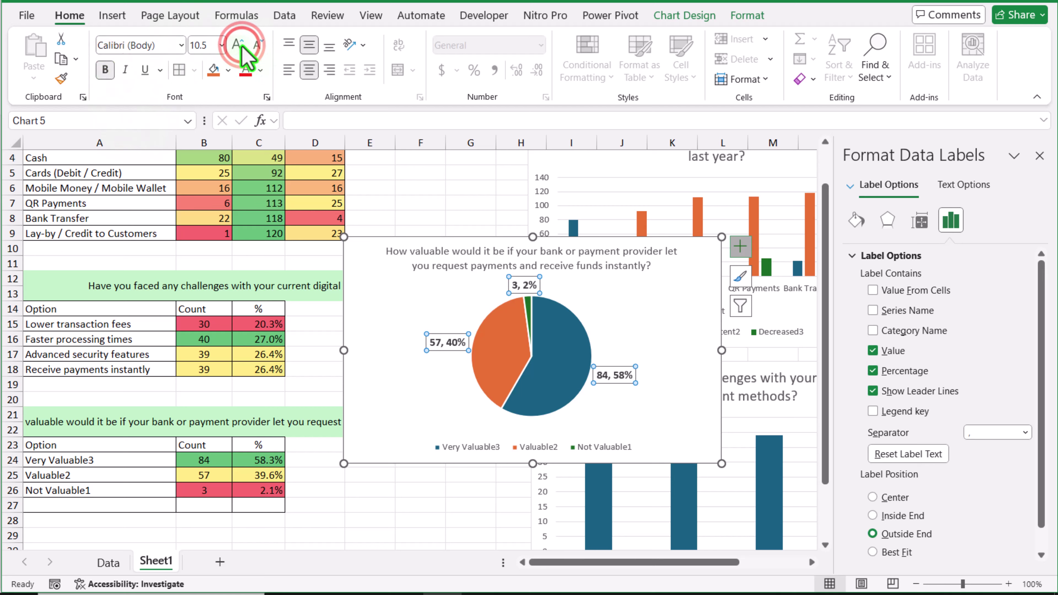
{"action": "left_click", "coordinate": [455, 188]}
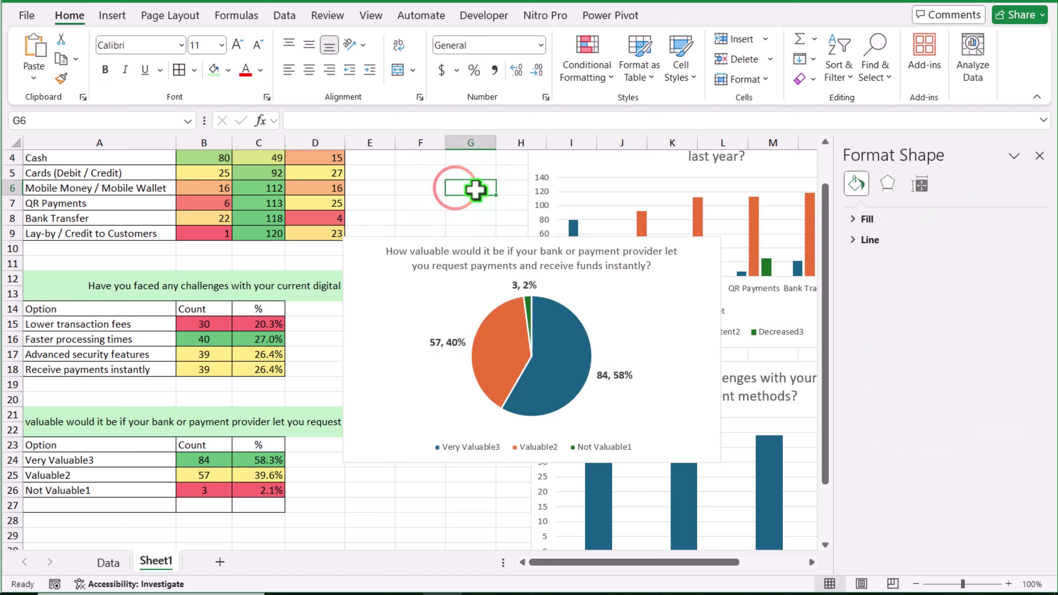
{"action": "left_click", "coordinate": [1039, 156]}
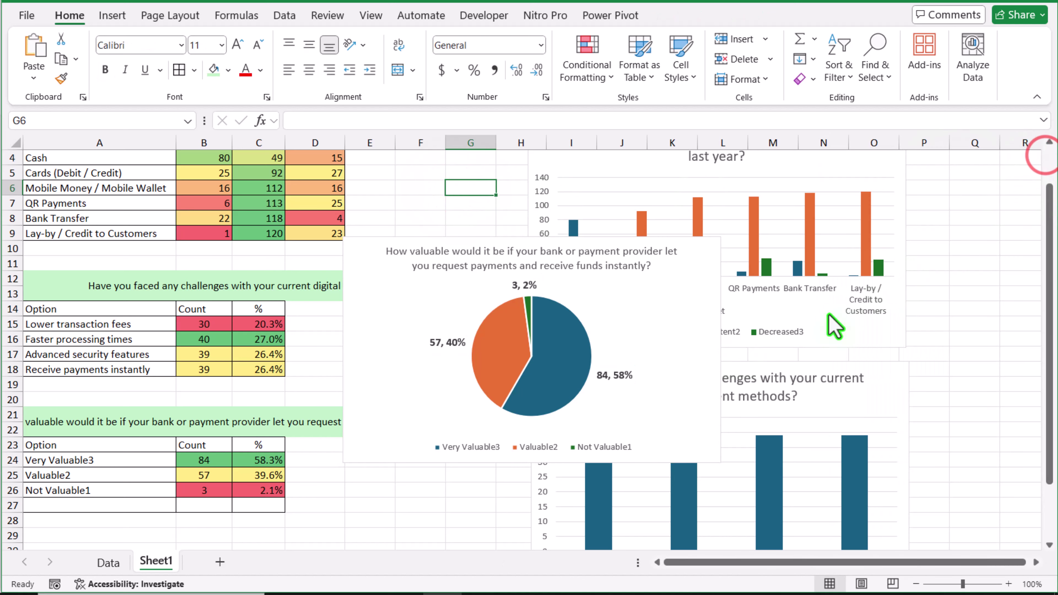
Move the pie chart beside the digital payment challenges column chart, clear of the summary tables, and deselect it.
{"action": "scroll", "coordinate": [441, 429], "scroll_direction": "down", "scroll_amount": 2}
{"action": "left_click_drag", "start_coordinate": [402, 327], "coordinate": [976, 439]}
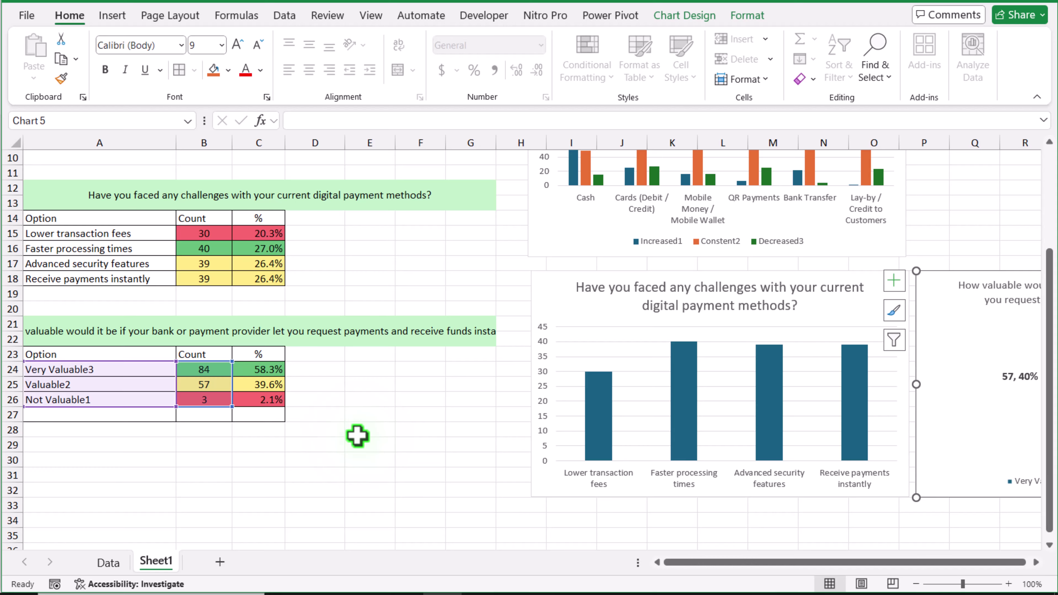
{"action": "key", "text": "Escape"}
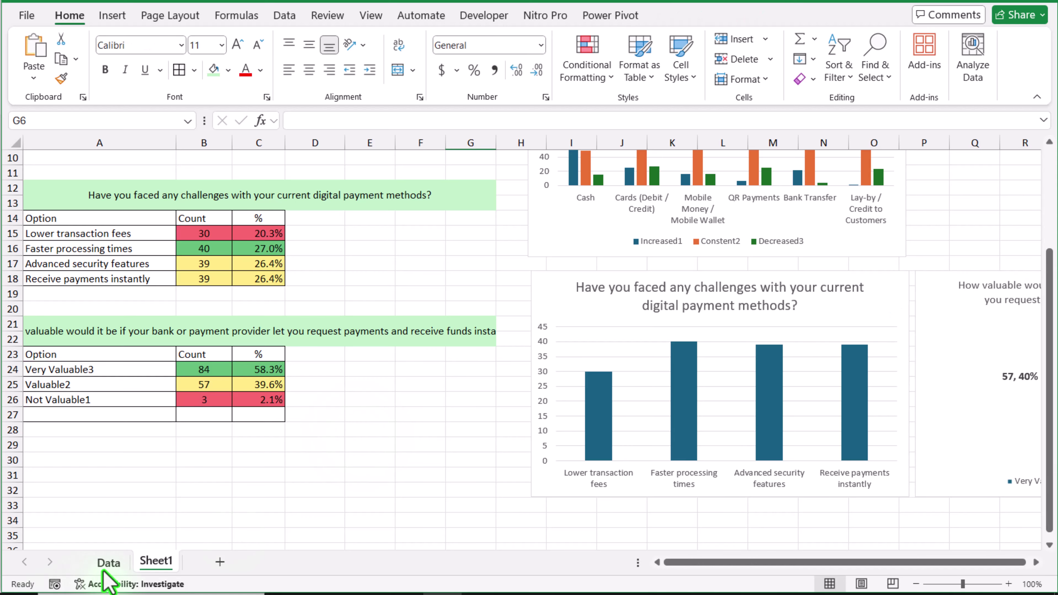
Examine the average transaction value question and its payment method columns on the Data sheet.
{"action": "left_click", "coordinate": [108, 564]}
{"action": "left_click", "coordinate": [806, 170]}
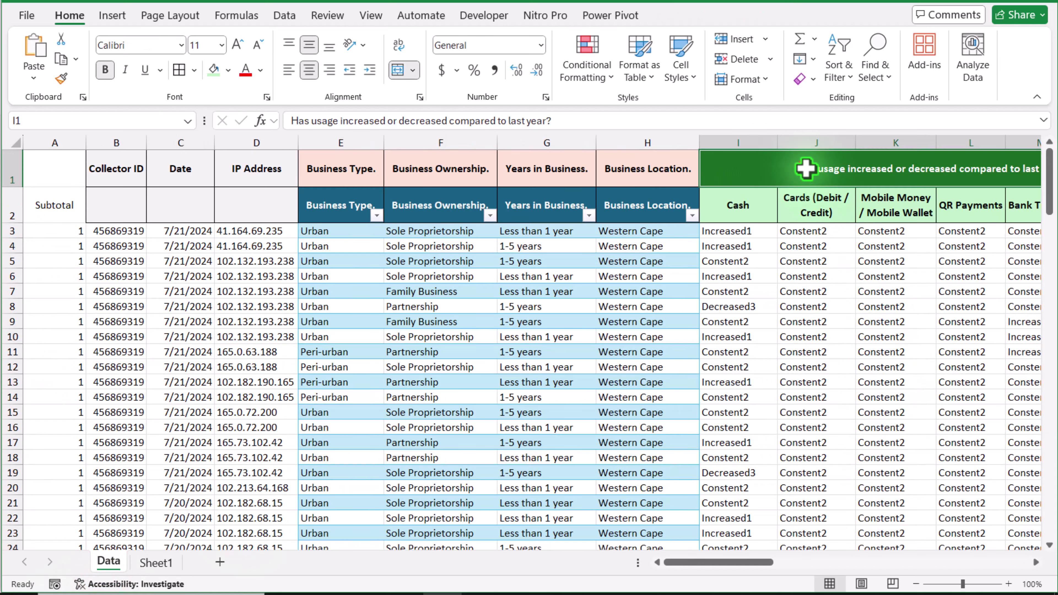
{"action": "left_click", "coordinate": [806, 170]}
{"action": "left_click", "coordinate": [807, 170]}
{"action": "left_click", "coordinate": [806, 169]}
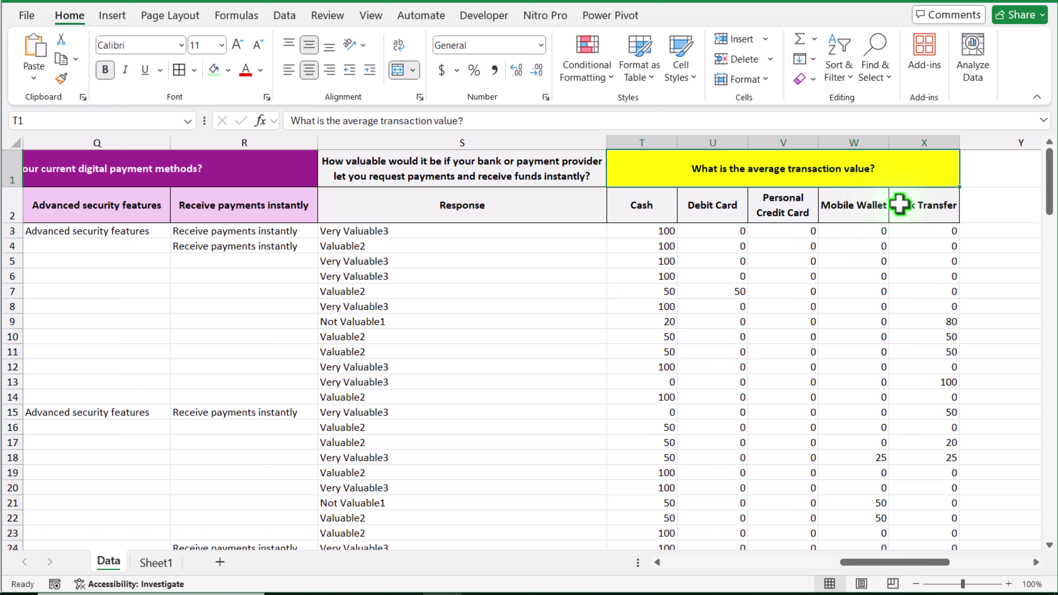
{"action": "left_click", "coordinate": [854, 246]}
Copy the instant-payment value block A21:G27 on Sheet1 and paste it at A29.
{"action": "left_click", "coordinate": [154, 562]}
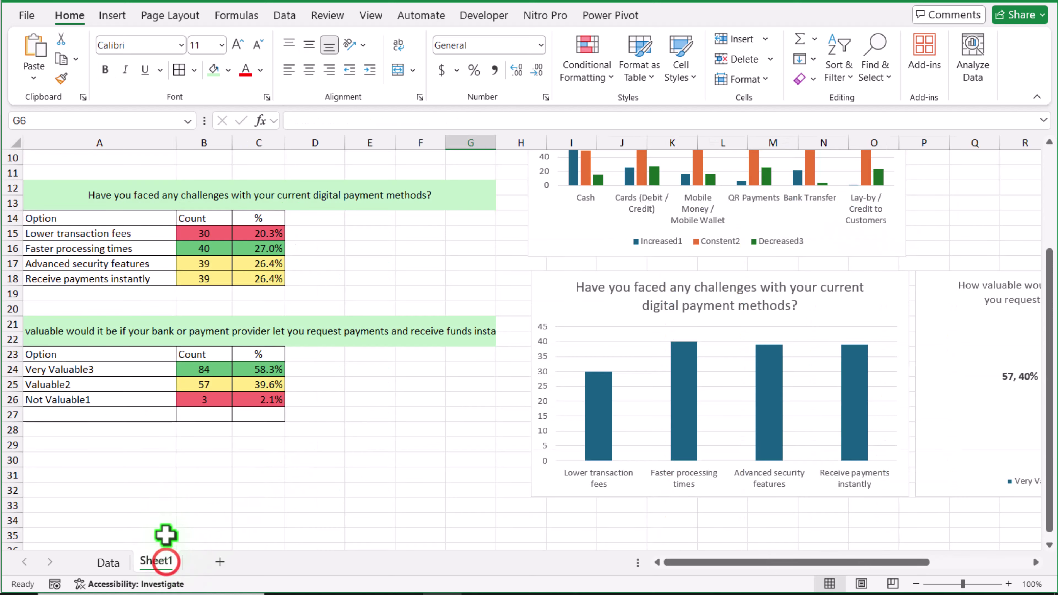
{"action": "left_click_drag", "start_coordinate": [101, 330], "coordinate": [93, 420]}
{"action": "key", "text": "ctrl+c"}
{"action": "scroll", "coordinate": [90, 448], "scroll_direction": "down", "scroll_amount": 2}
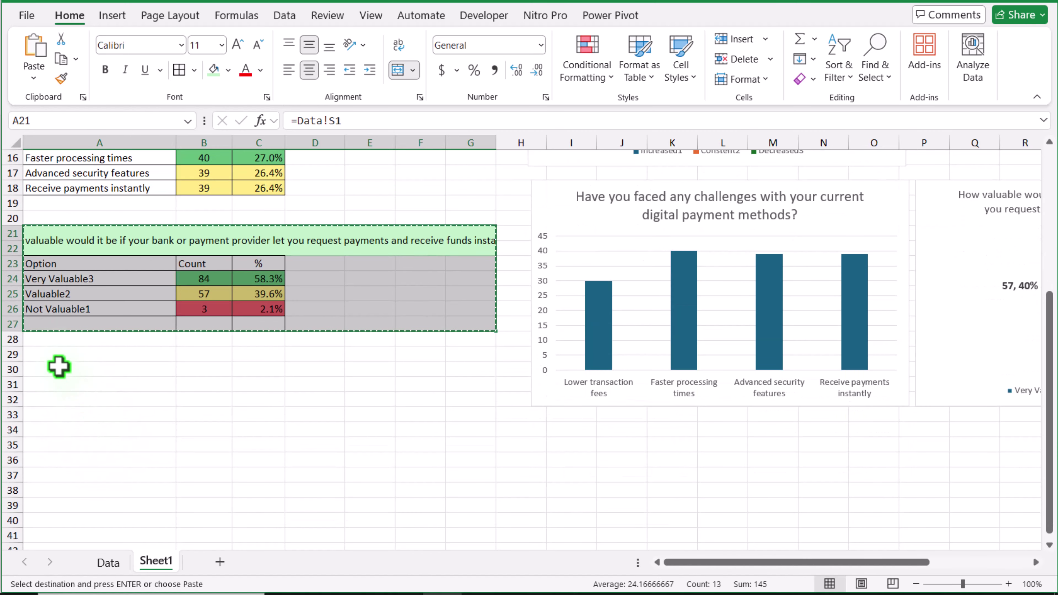
{"action": "left_click", "coordinate": [56, 352]}
{"action": "key", "text": "ctrl+v"}
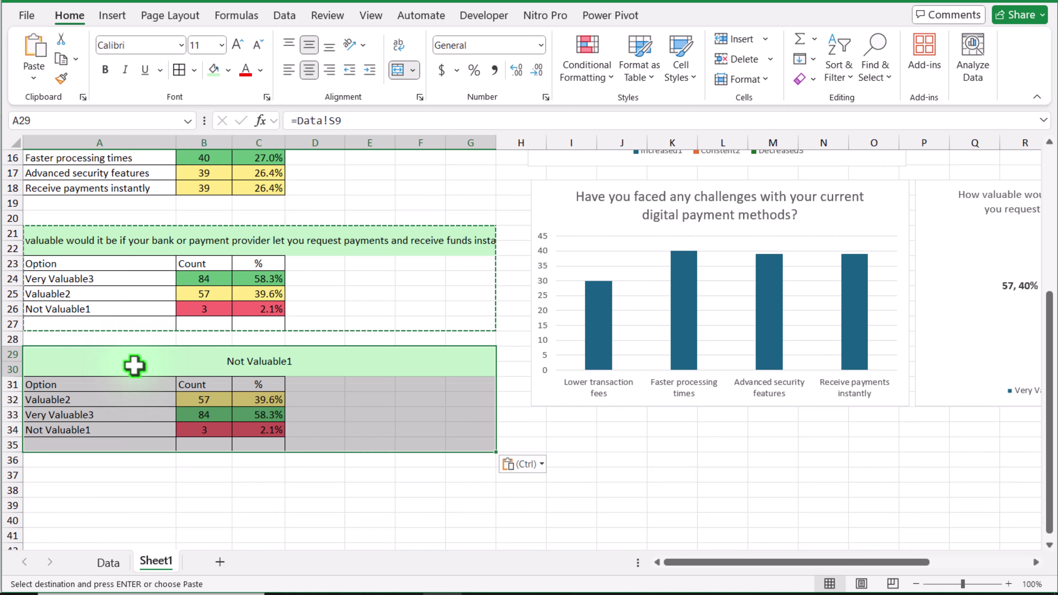
Link the pasted block's heading in A29 to the average transaction value question with =Data!T1.
{"action": "left_click", "coordinate": [134, 365]}
{"action": "type", "text": "="}
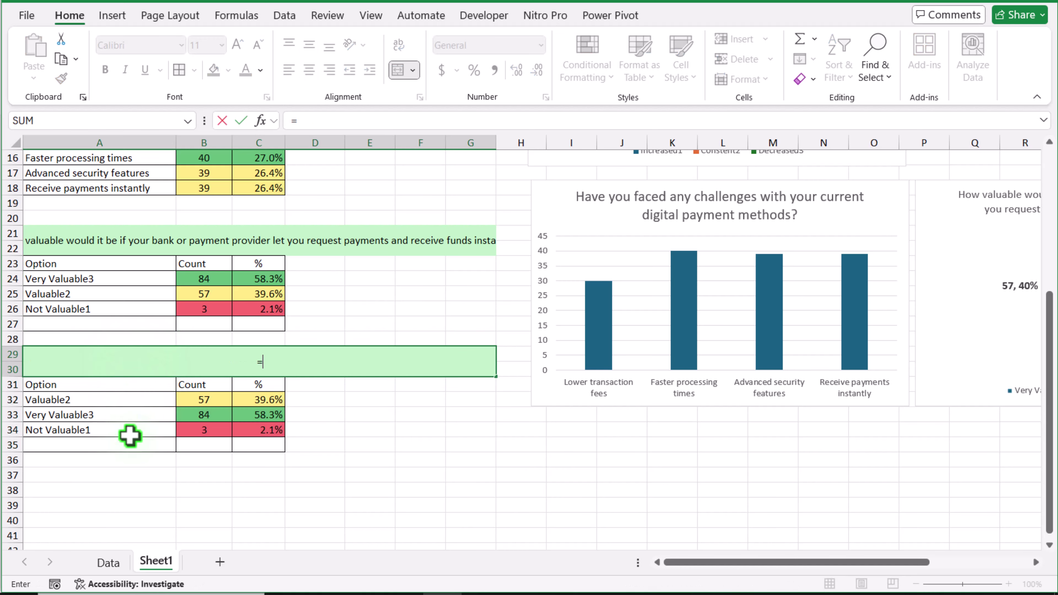
{"action": "left_click", "coordinate": [112, 562]}
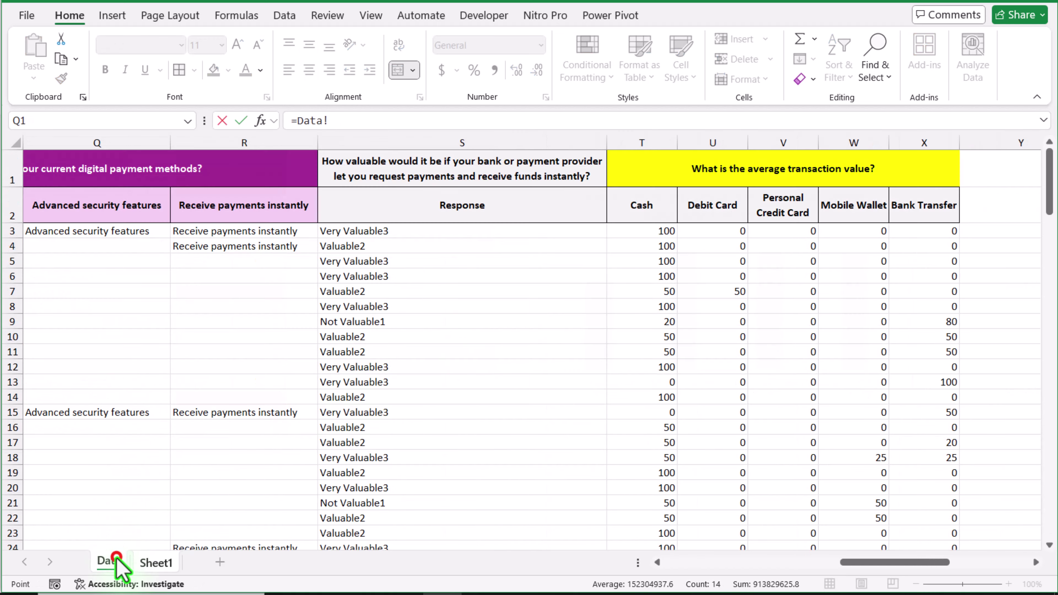
{"action": "left_click", "coordinate": [655, 172]}
{"action": "key", "text": "Return"}
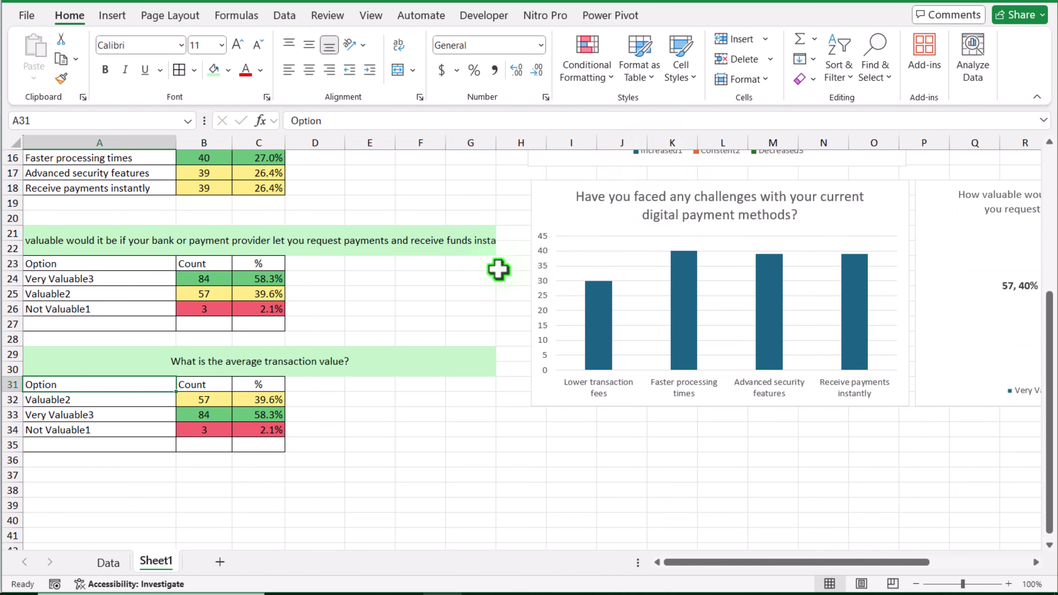
Clear the copied options and counts in A32:B35 and list the payment methods from A32 with =TRANSPOSE(Data!T2:X2).
{"action": "left_click_drag", "start_coordinate": [109, 402], "coordinate": [232, 448]}
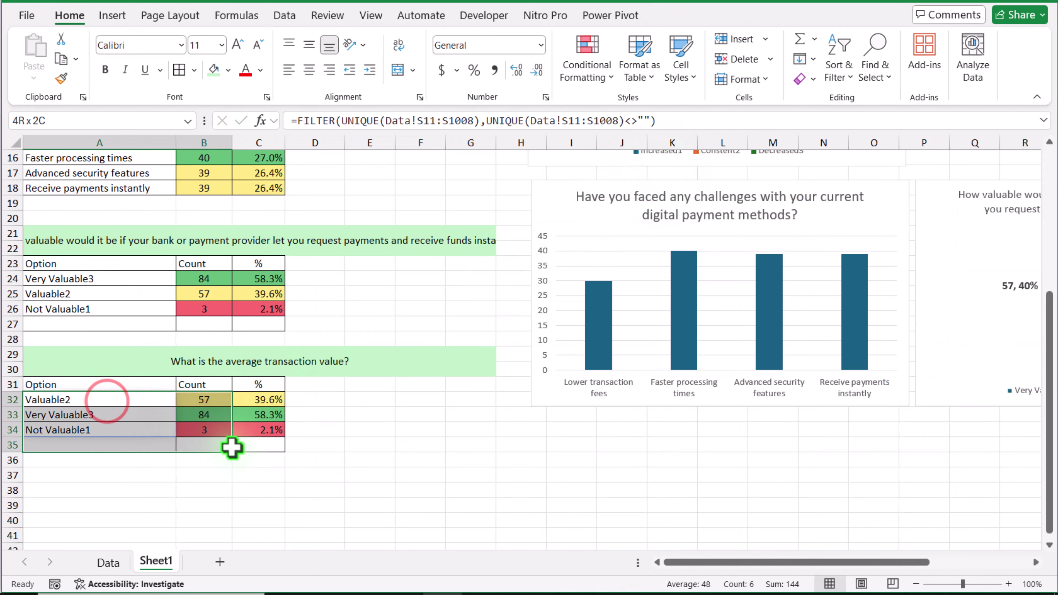
{"action": "key", "text": "Delete"}
{"action": "left_click", "coordinate": [150, 397]}
{"action": "type", "text": "="}
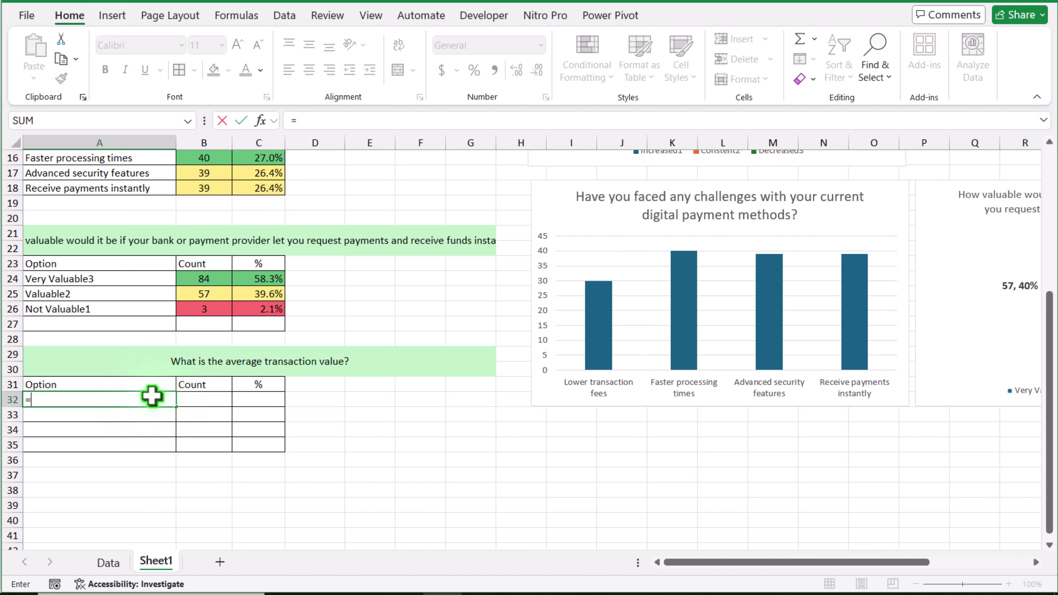
{"action": "type", "text": "transpose"}
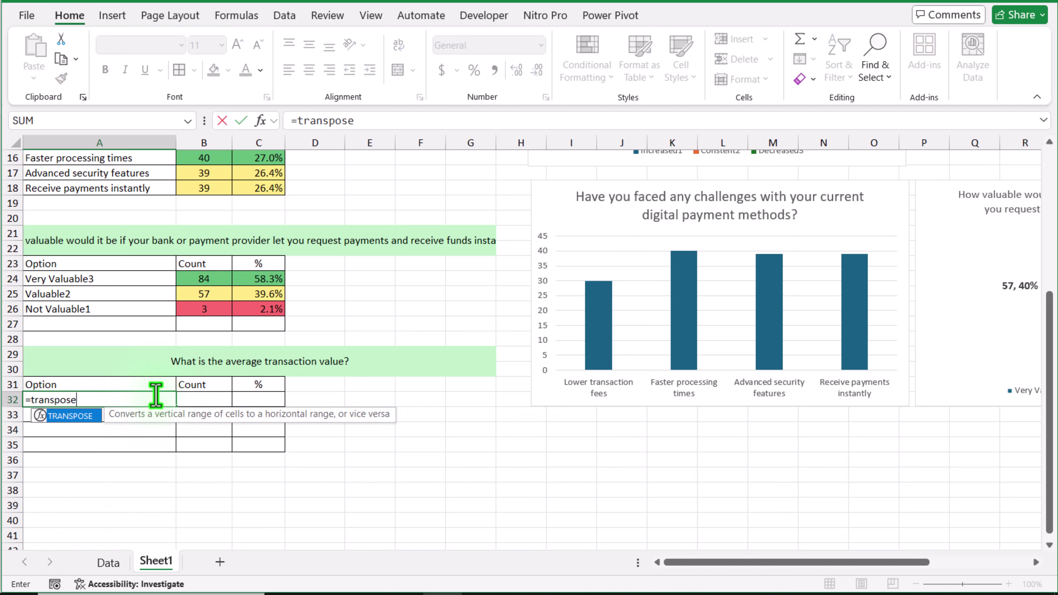
{"action": "type", "text": "("}
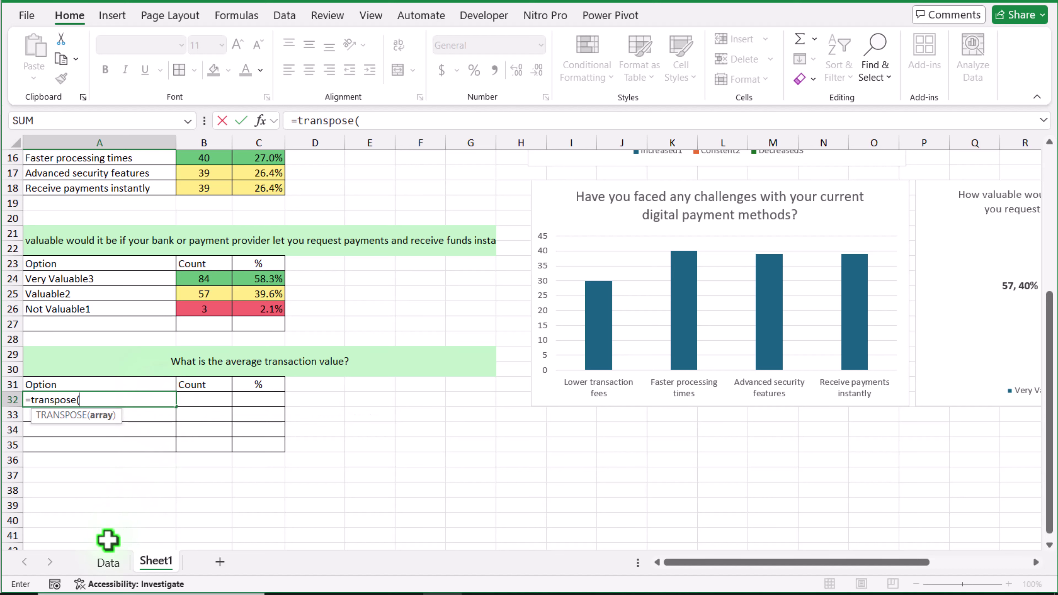
{"action": "left_click", "coordinate": [109, 566]}
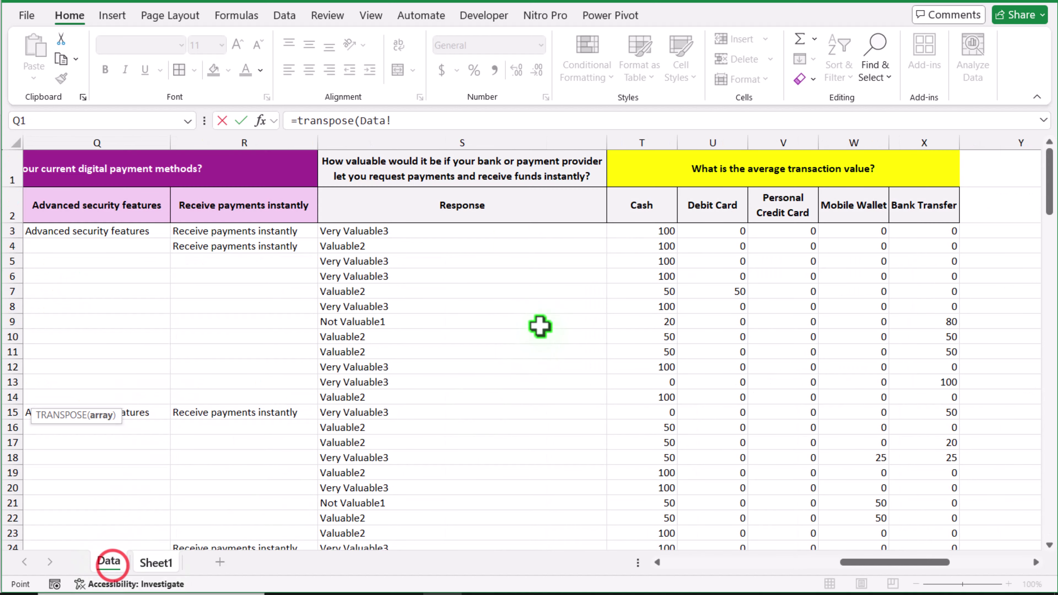
{"action": "left_click_drag", "start_coordinate": [659, 205], "coordinate": [898, 205]}
{"action": "key", "text": "Return"}
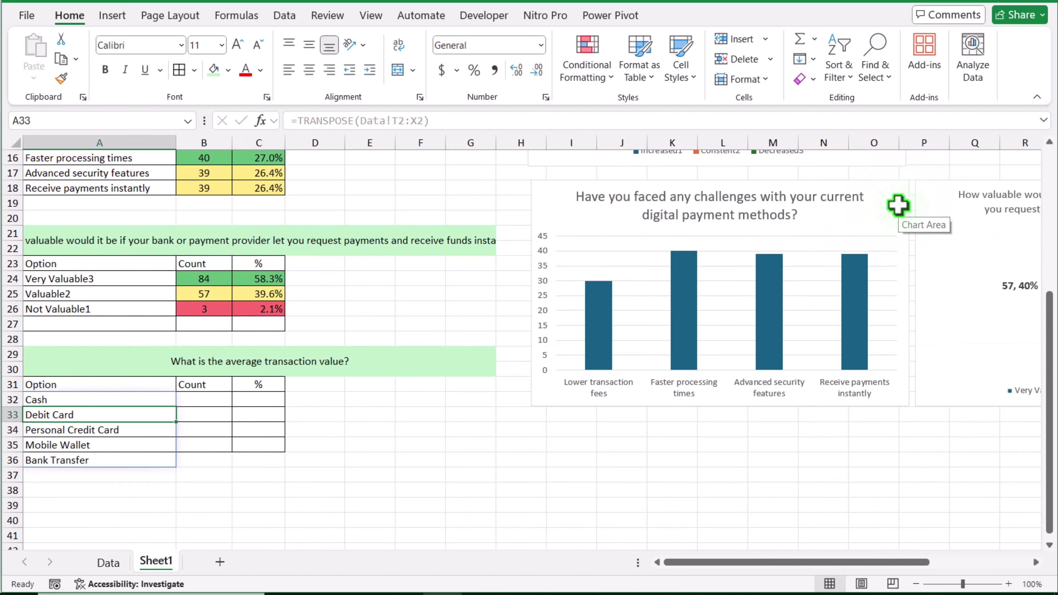
Rename the Count header in B31 as Average and clear all contents and formatting from the % column C31:C35.
{"action": "left_click", "coordinate": [209, 385]}
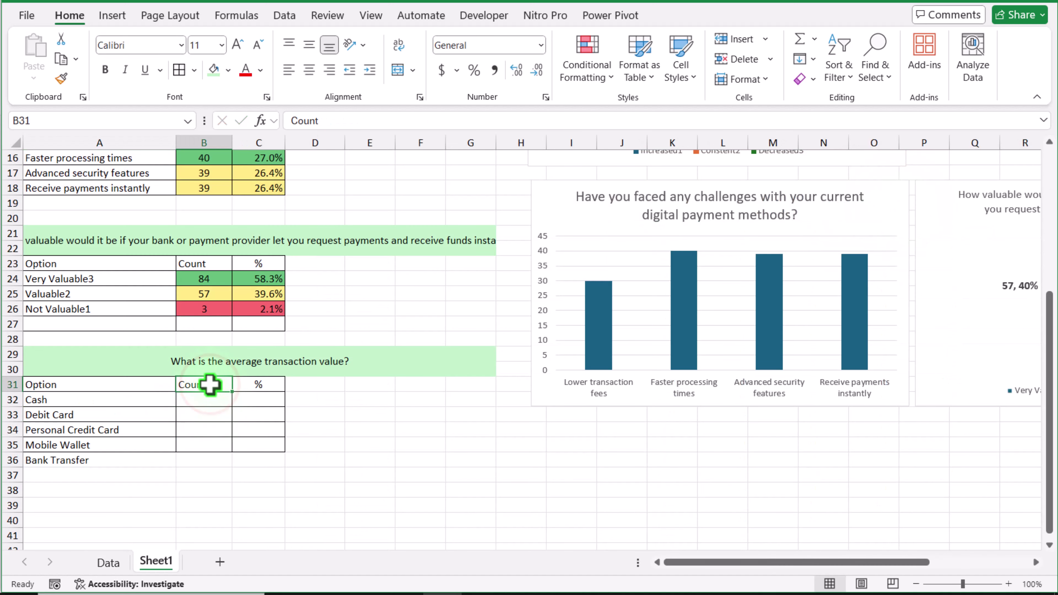
{"action": "type", "text": "Average"}
{"action": "left_click", "coordinate": [354, 429]}
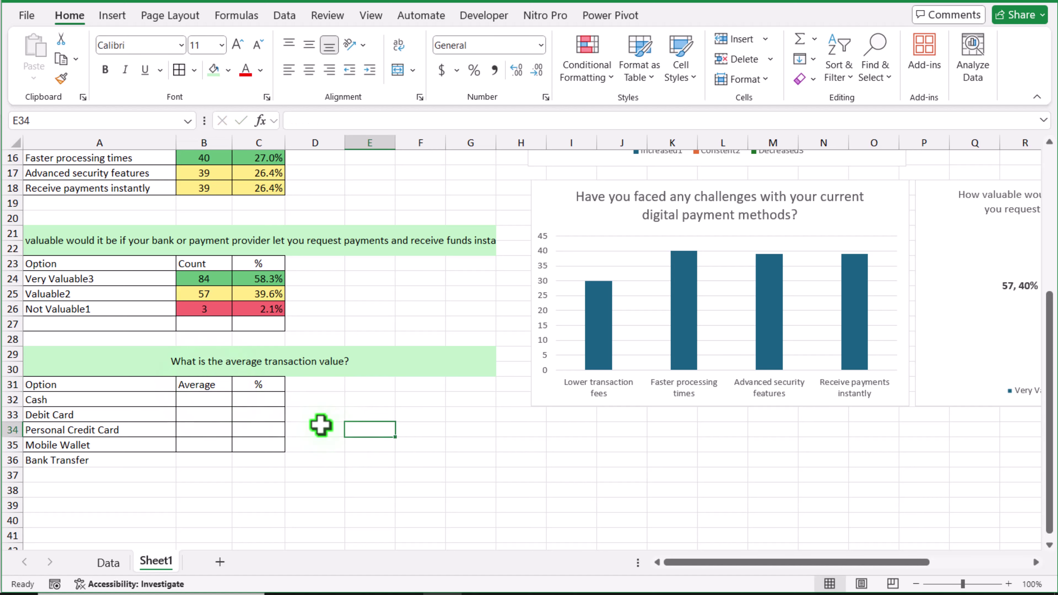
{"action": "left_click_drag", "start_coordinate": [255, 385], "coordinate": [263, 447]}
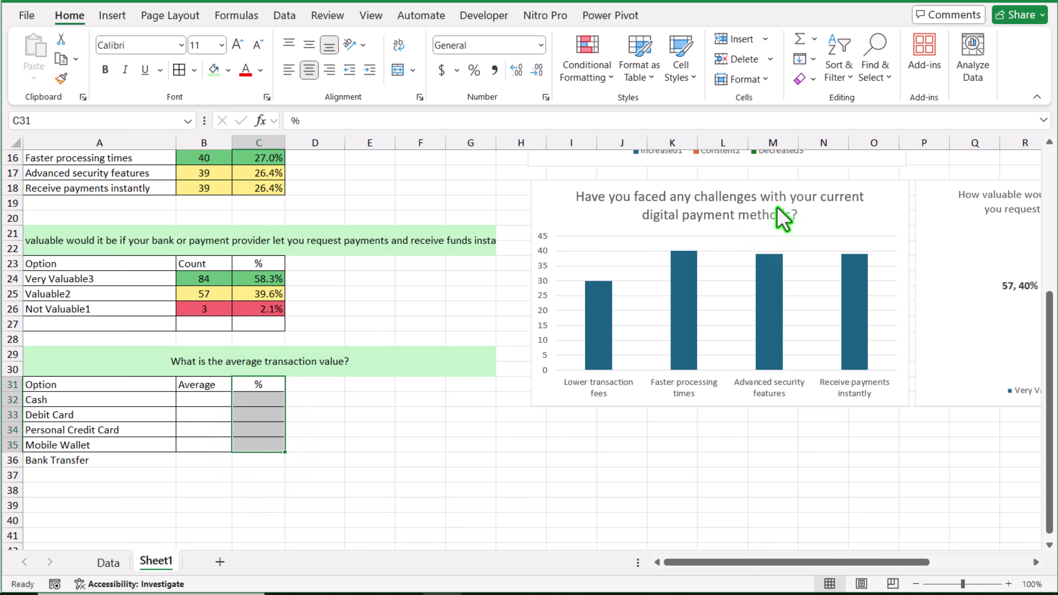
{"action": "left_click", "coordinate": [807, 79]}
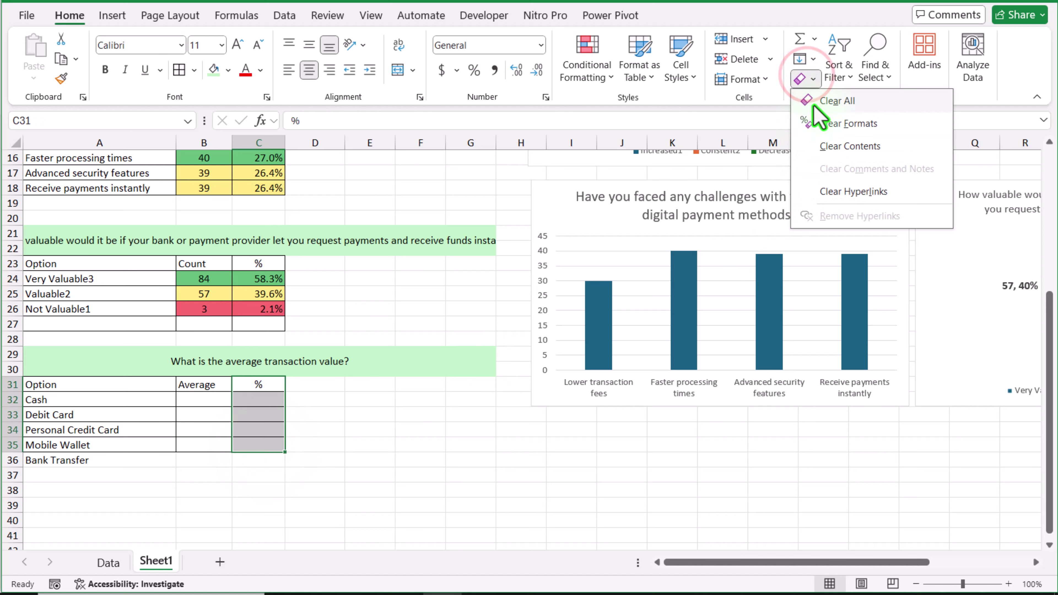
{"action": "left_click", "coordinate": [814, 100]}
Calculate the Cash average in B32 with =AVERAGE(Data!T3:T1000).
{"action": "left_click", "coordinate": [202, 404]}
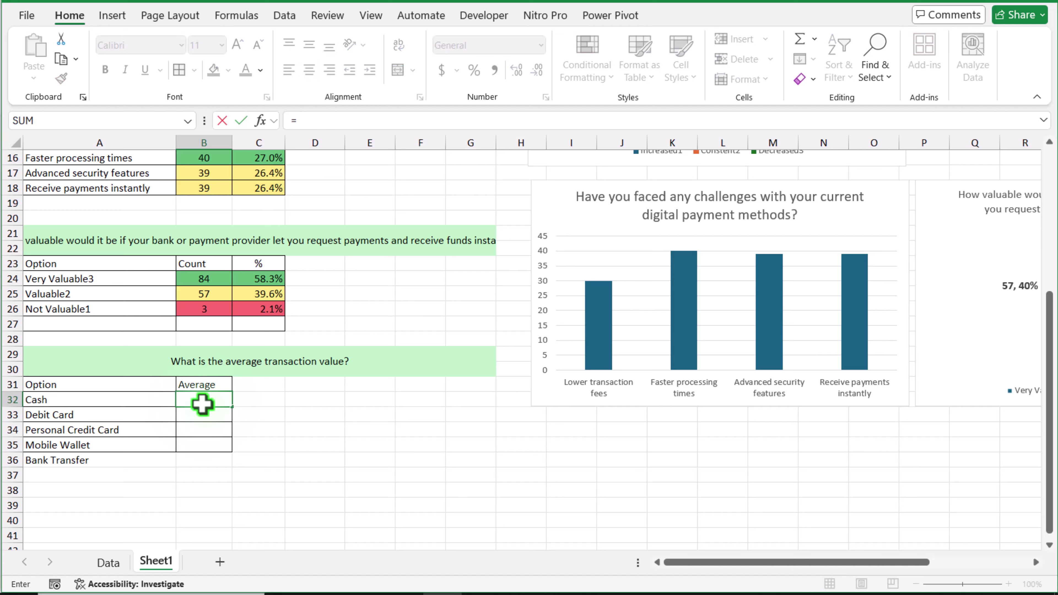
{"action": "type", "text": "=averag"}
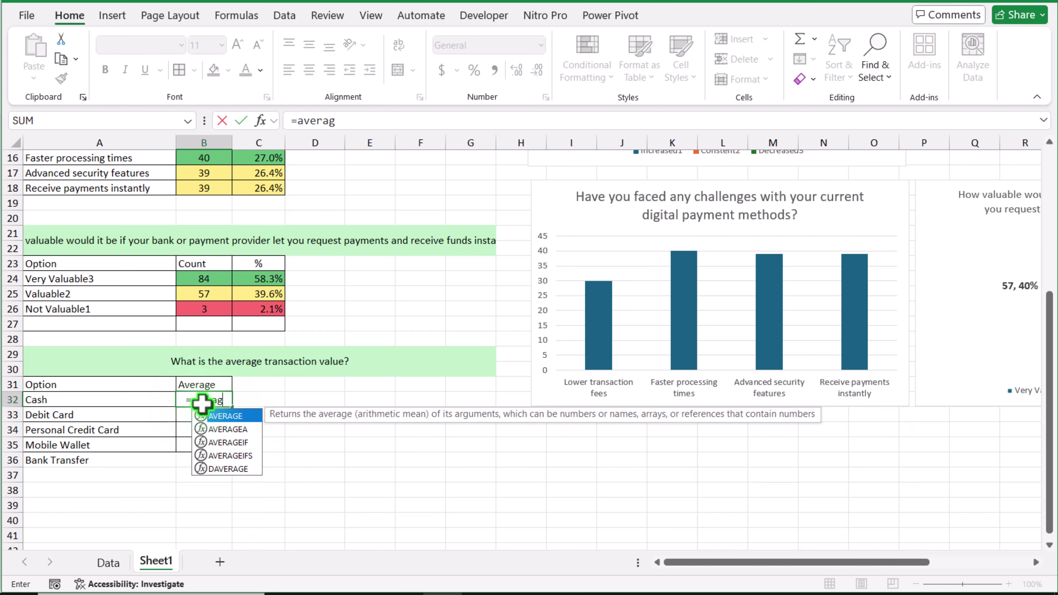
{"action": "type", "text": "e("}
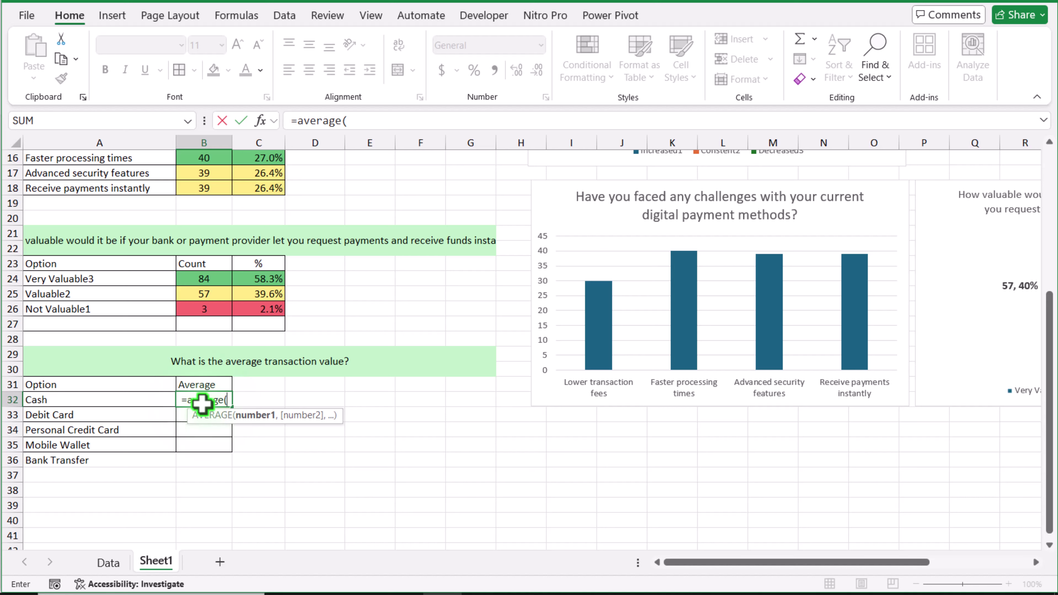
{"action": "left_click", "coordinate": [110, 562]}
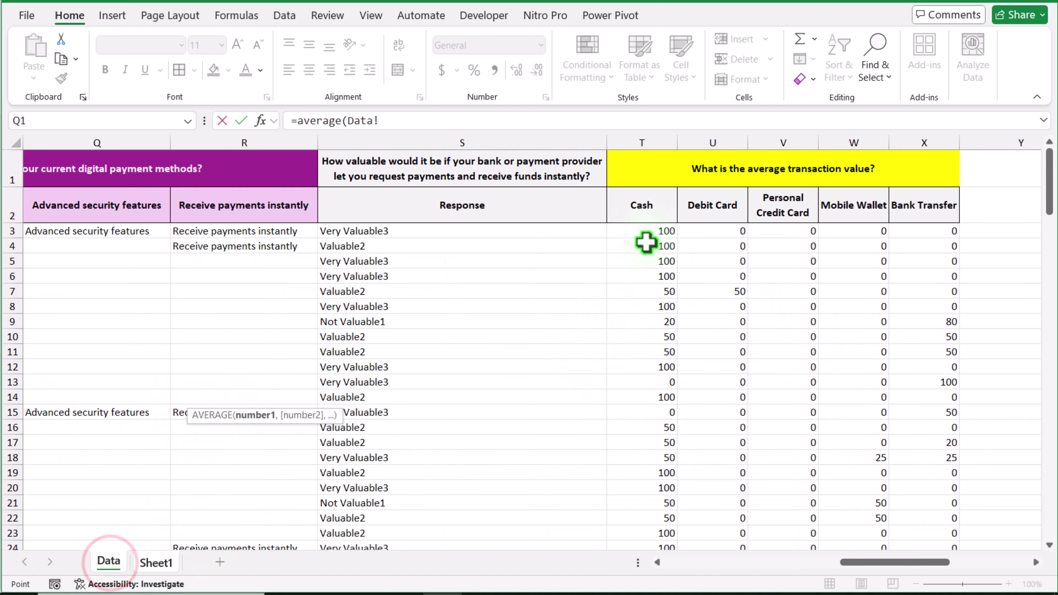
{"action": "left_click_drag", "start_coordinate": [650, 232], "coordinate": [670, 331]}
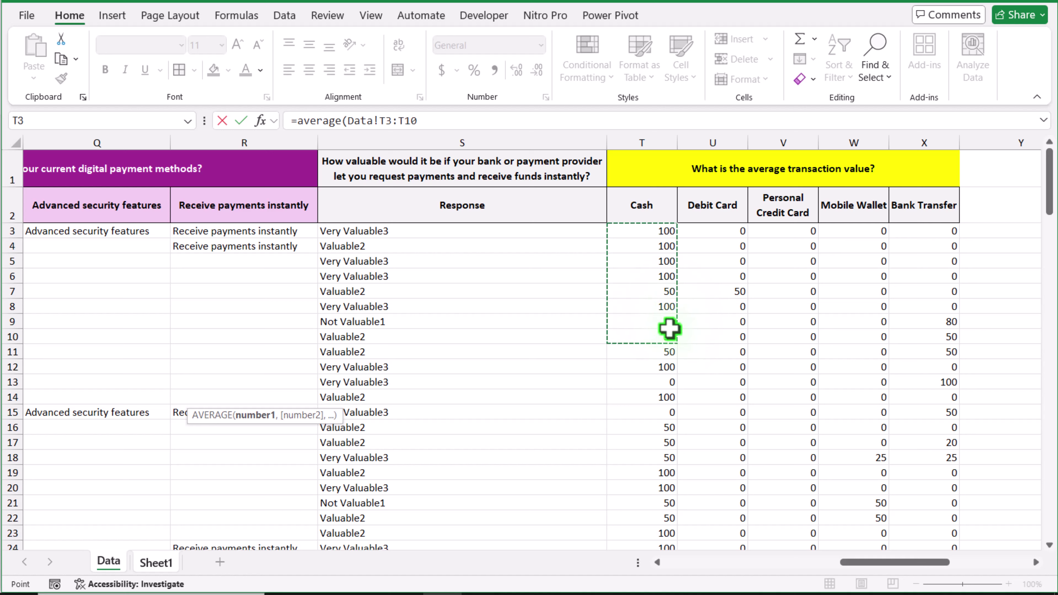
{"action": "type", "text": "00"}
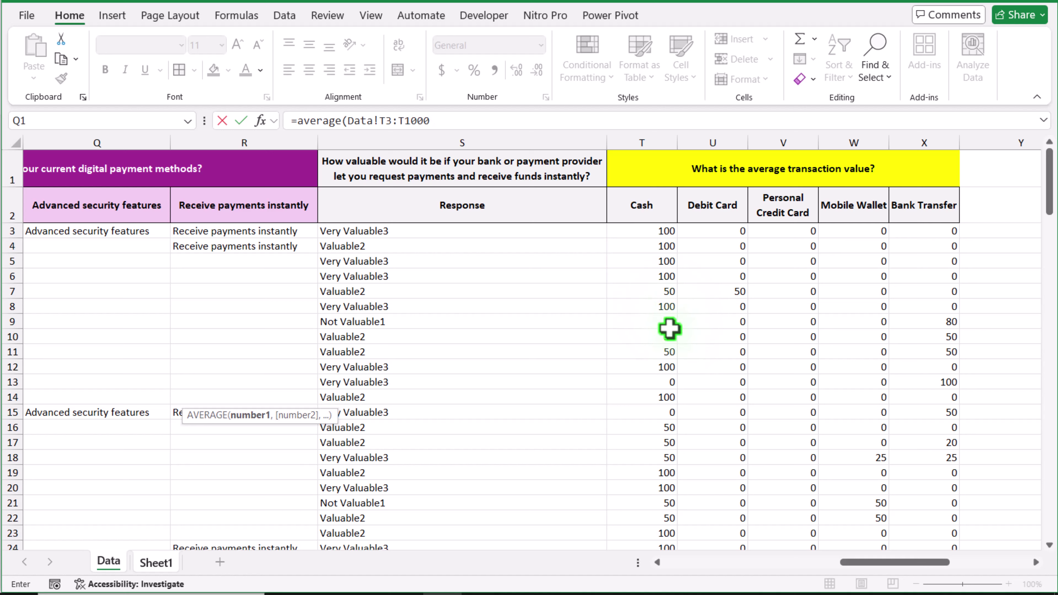
{"action": "type", "text": ")"}
{"action": "key", "text": "Return"}
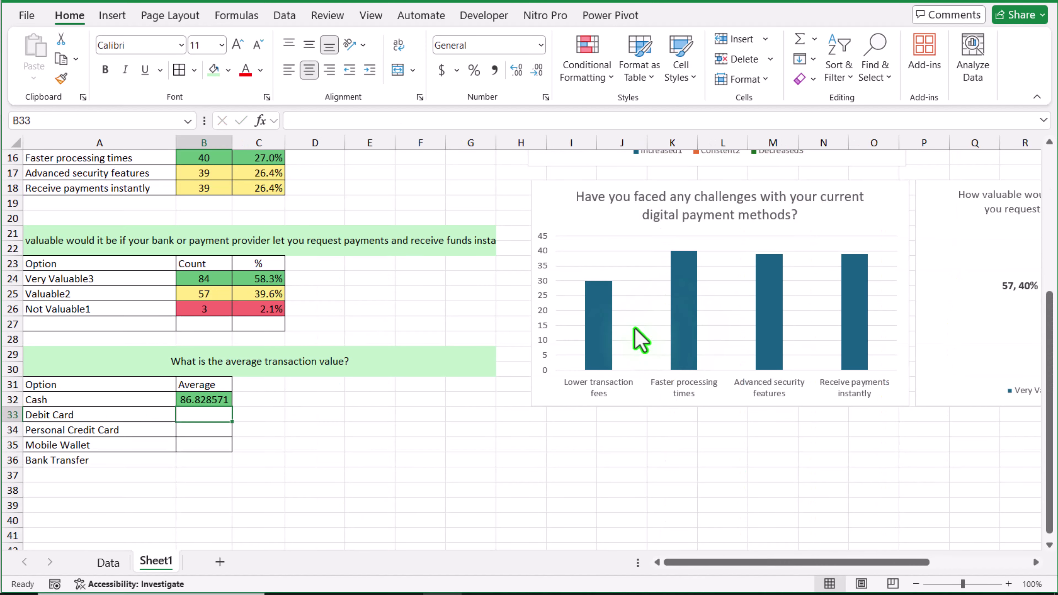
Reuse the Cash average formula as text in B33, adapted to the Debit Card column of the Data sheet.
{"action": "key", "text": "Up"}
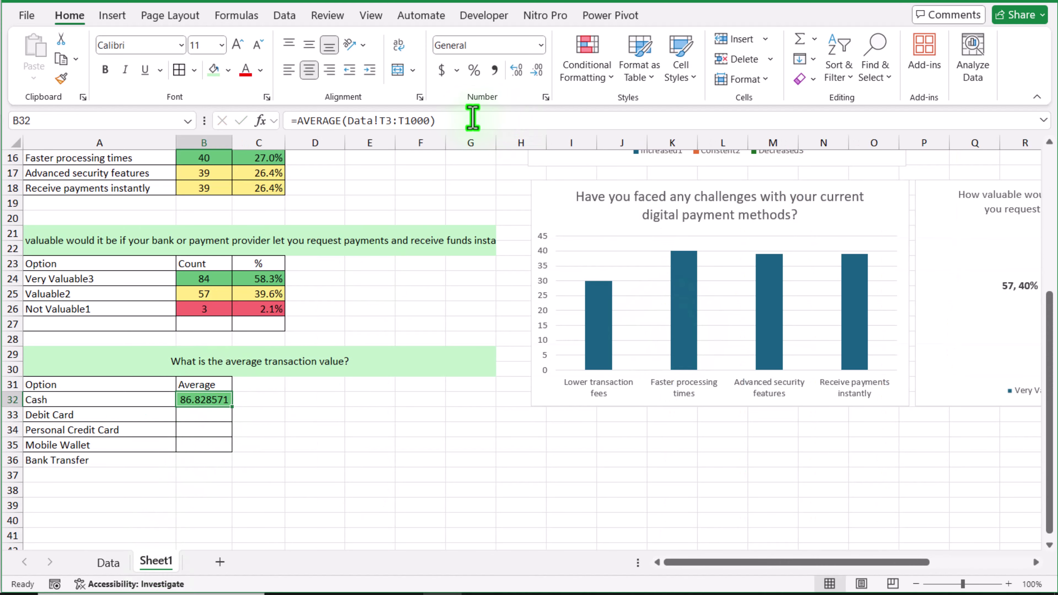
{"action": "left_click_drag", "start_coordinate": [473, 118], "coordinate": [267, 121]}
{"action": "key", "text": "ctrl+c"}
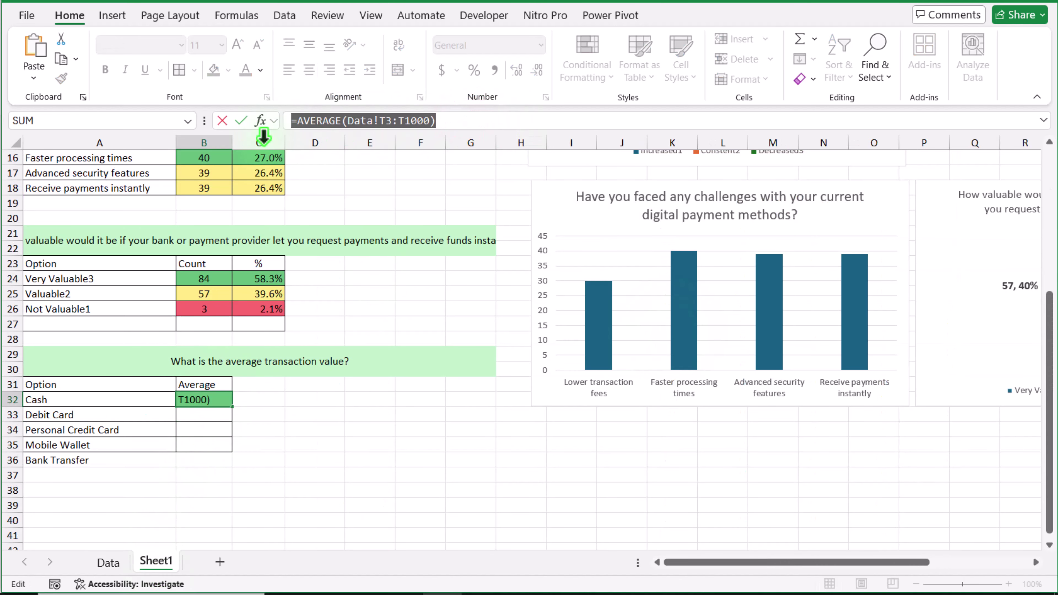
{"action": "key", "text": "Escape"}
{"action": "left_click", "coordinate": [213, 413]}
{"action": "double_click", "coordinate": [214, 413]}
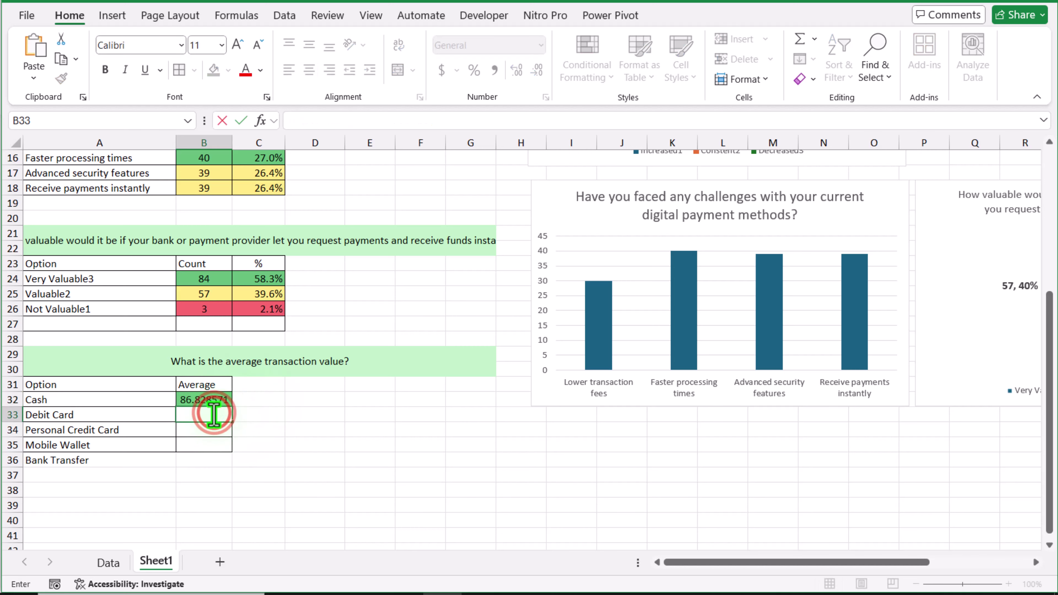
{"action": "type", "text": "=AVERAGE(Data!T2:T1000)"}
{"action": "key", "text": "Return"}
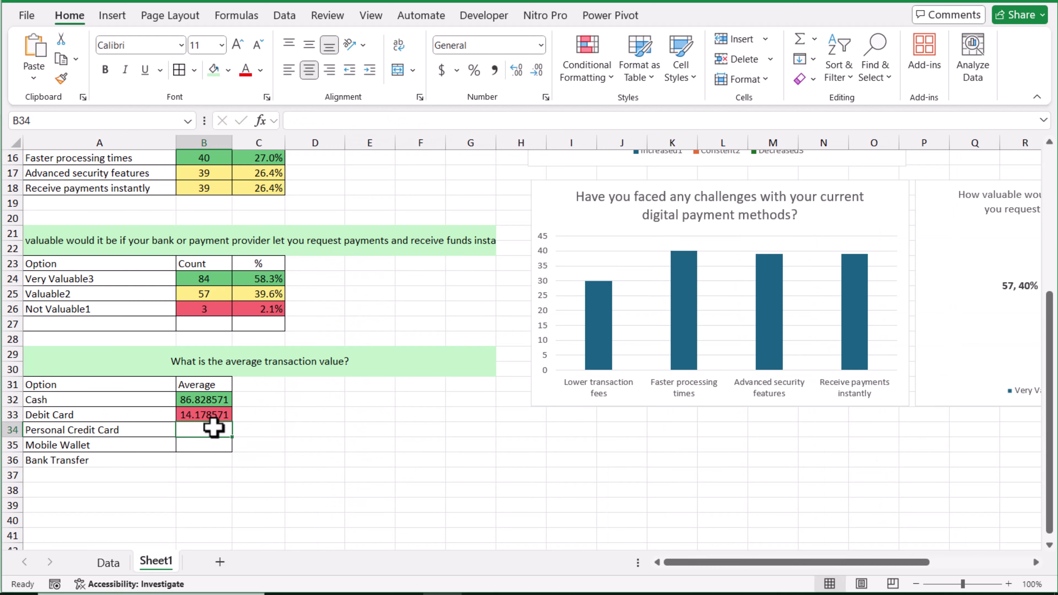
Enter the AVERAGE formulas for Personal Credit Card, Mobile Wallet and Bank Transfer in B34:B36, each using its own Data column.
{"action": "double_click", "coordinate": [214, 427]}
{"action": "type", "text": "=AVERAGE(Data!3:T1000)"}
{"action": "key", "text": "Return"}
{"action": "type", "text": "=AVERAGE(Data!3:T1000)"}
{"action": "double_click", "coordinate": [211, 448]}
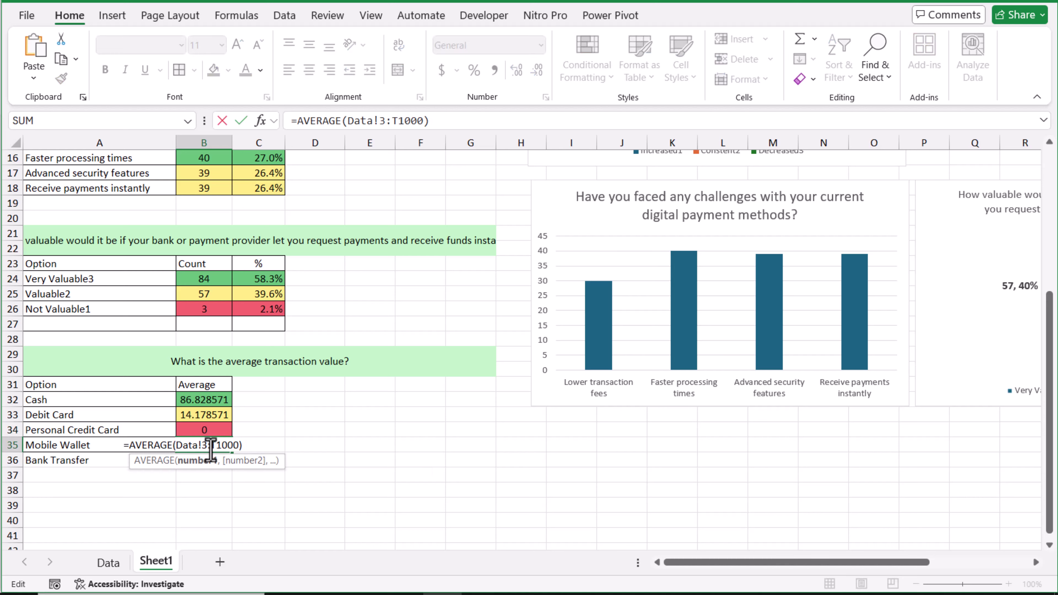
{"action": "key", "text": "Return"}
{"action": "double_click", "coordinate": [224, 460]}
{"action": "key", "text": "ctrl+v"}
{"action": "key", "text": "Return"}
Apply a green-yellow-red color scale to all the averages in B32:B36.
{"action": "left_click_drag", "start_coordinate": [204, 399], "coordinate": [204, 460]}
{"action": "left_click", "coordinate": [587, 63]}
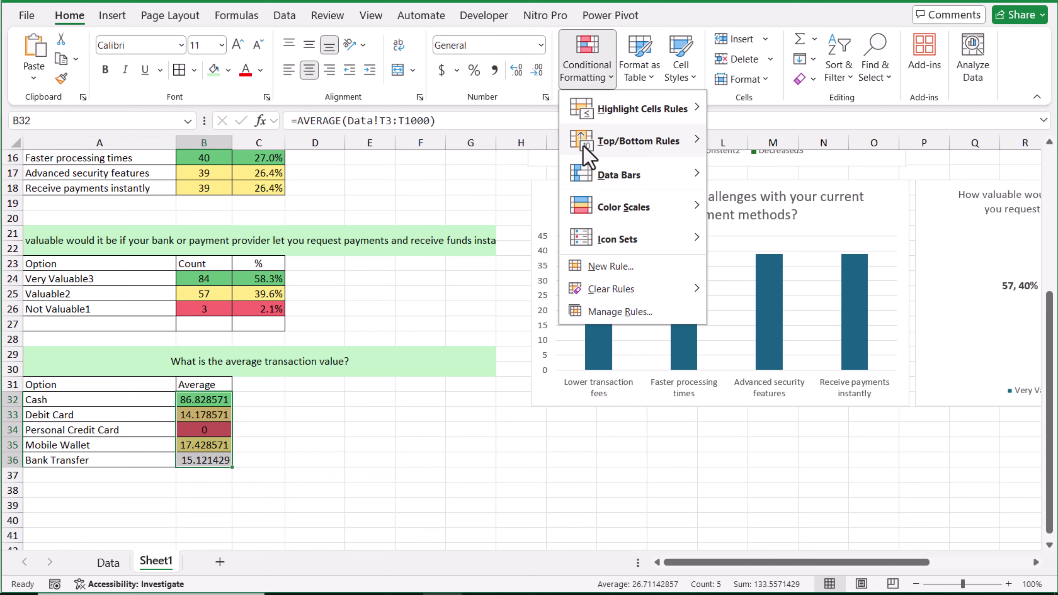
{"action": "left_click", "coordinate": [366, 413]}
Format the averages in B32:B36 as centered numbers with two decimal places.
{"action": "left_click_drag", "start_coordinate": [204, 399], "coordinate": [204, 460]}
{"action": "left_click", "coordinate": [536, 70]}
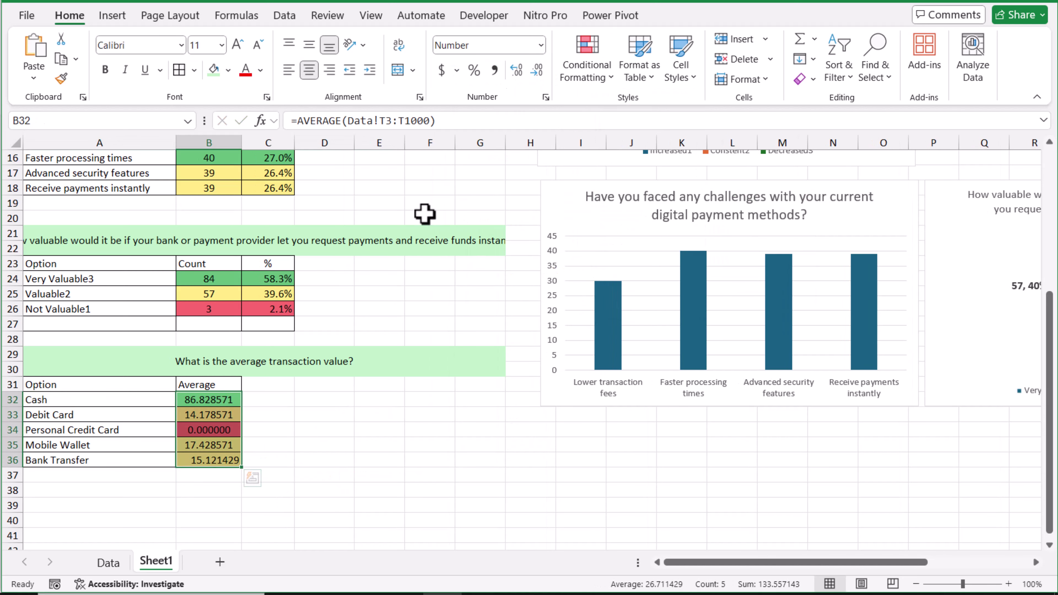
{"action": "left_click", "coordinate": [540, 45]}
{"action": "left_click", "coordinate": [479, 111]}
{"action": "left_click", "coordinate": [270, 424]}
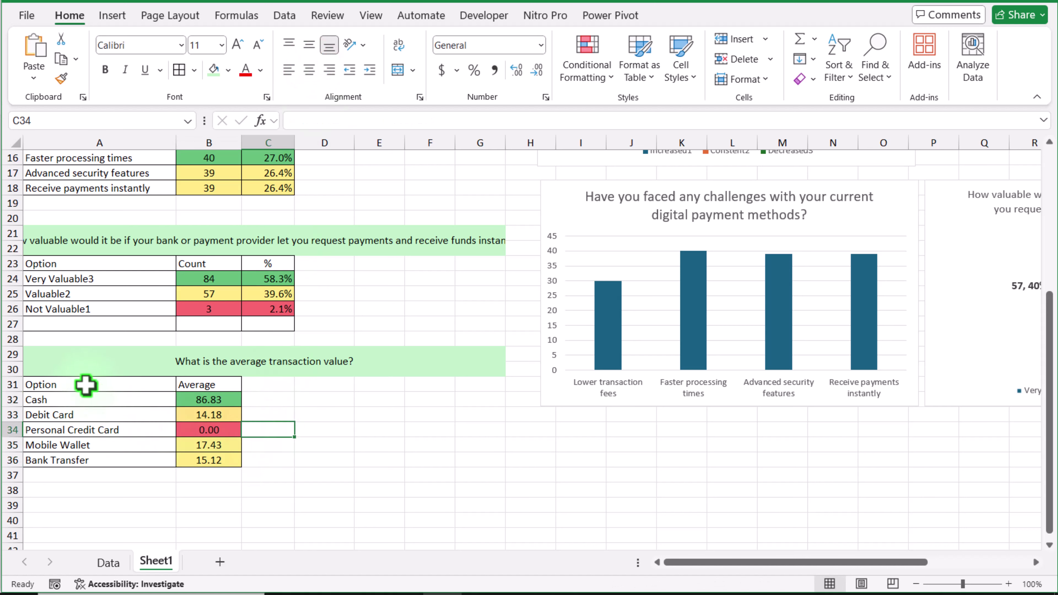
Insert a pie chart of the average transaction values by payment method from A31:B36.
{"action": "left_click_drag", "start_coordinate": [85, 384], "coordinate": [189, 456]}
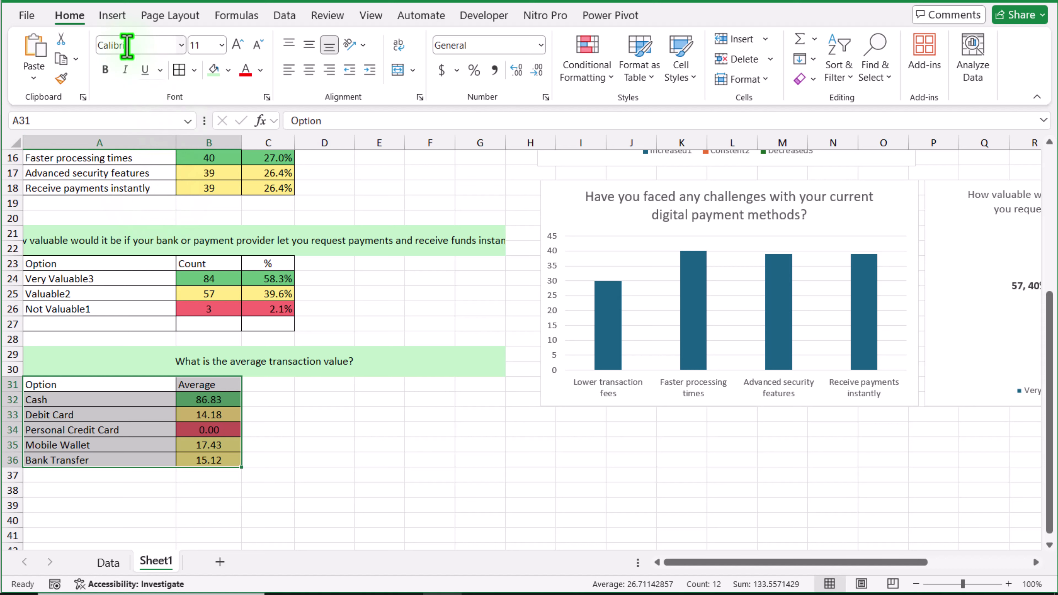
{"action": "left_click", "coordinate": [109, 16]}
{"action": "left_click", "coordinate": [346, 67]}
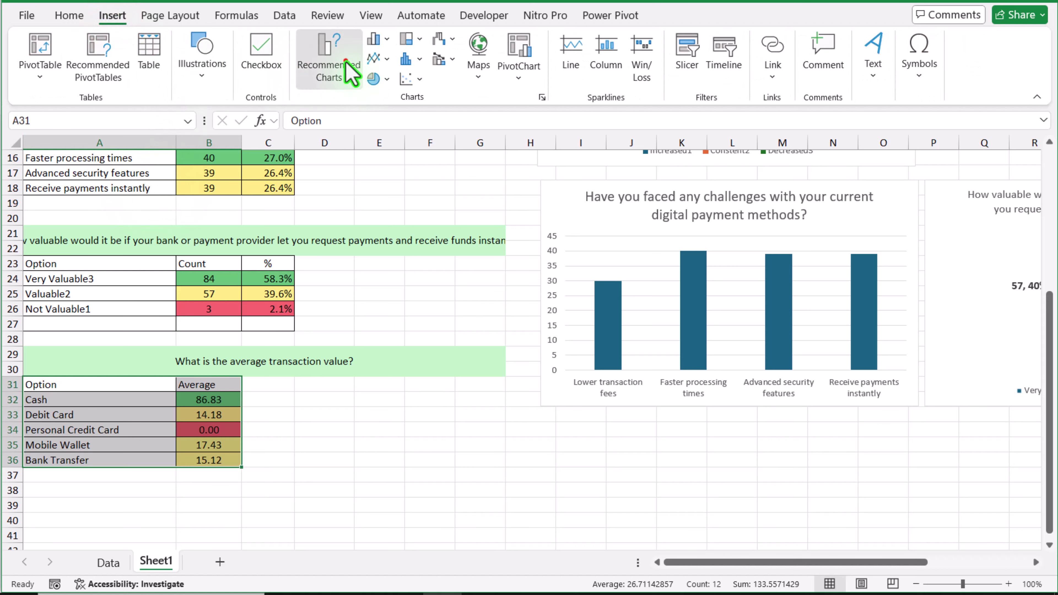
{"action": "left_click", "coordinate": [364, 223]}
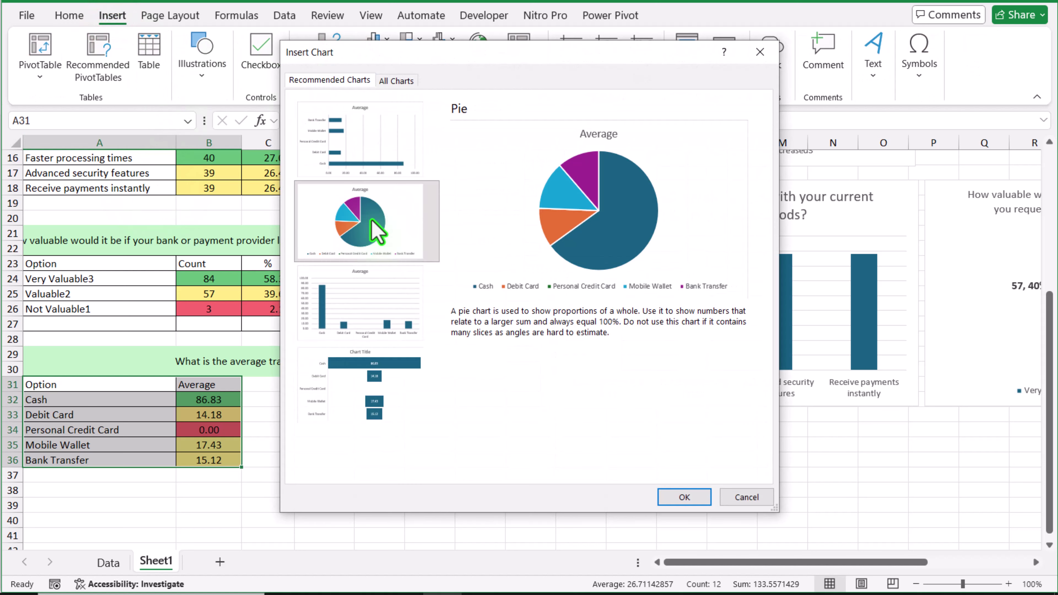
{"action": "left_click", "coordinate": [683, 497]}
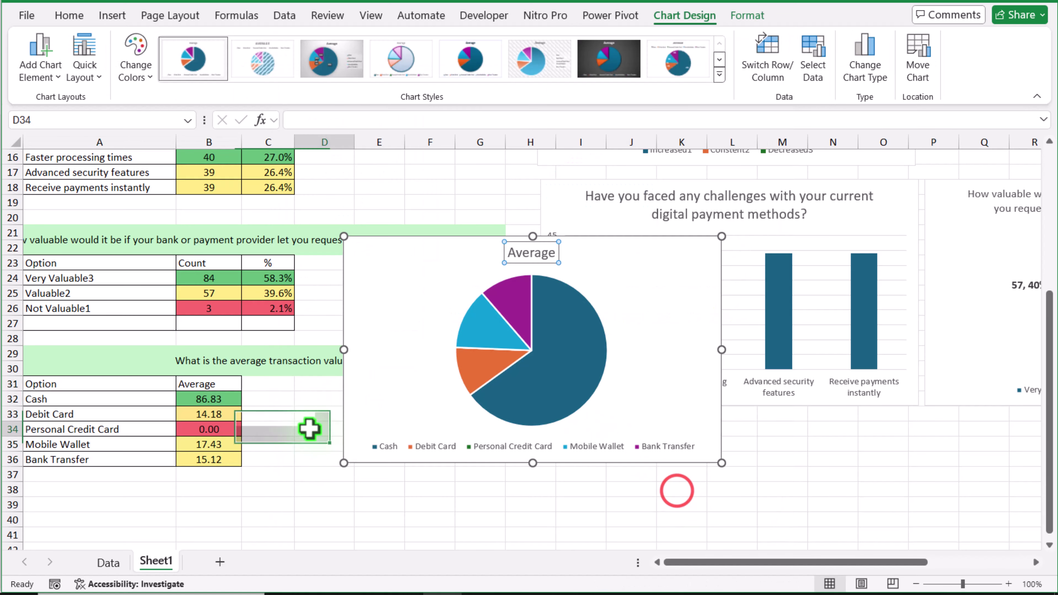
{"action": "left_click", "coordinate": [310, 427]}
Link the pie chart's title to the question heading in Sheet1 cell A29.
{"action": "left_click", "coordinate": [544, 254]}
{"action": "left_click", "coordinate": [507, 126]}
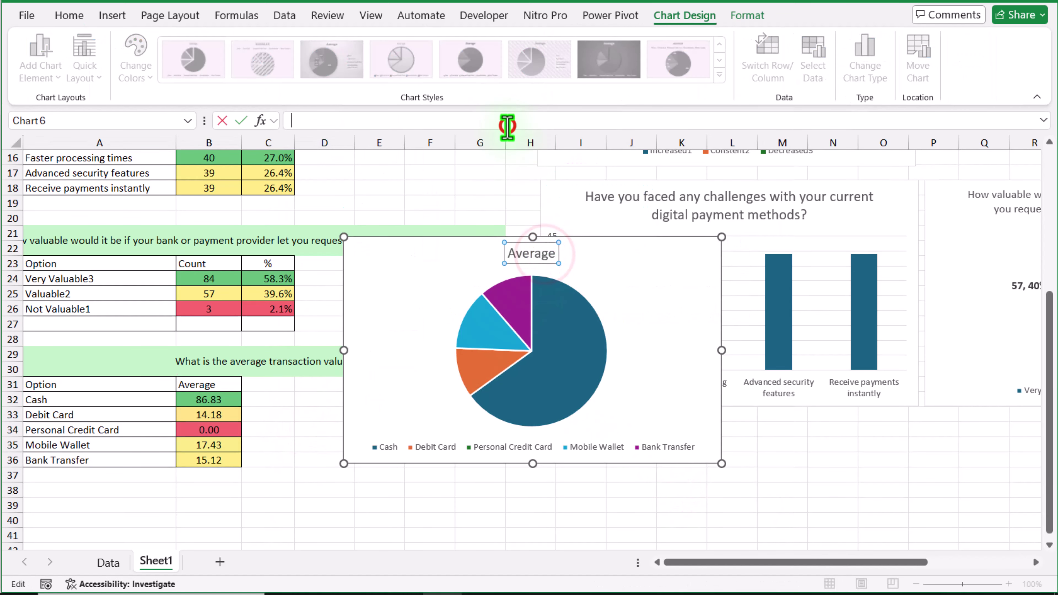
{"action": "type", "text": "="}
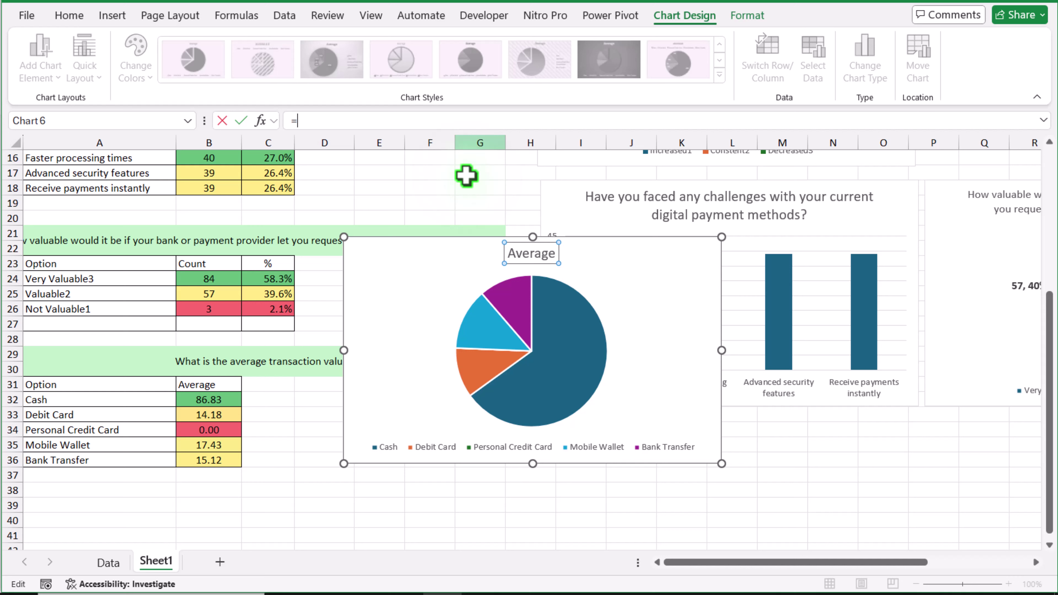
{"action": "left_click", "coordinate": [253, 365]}
{"action": "key", "text": "Return"}
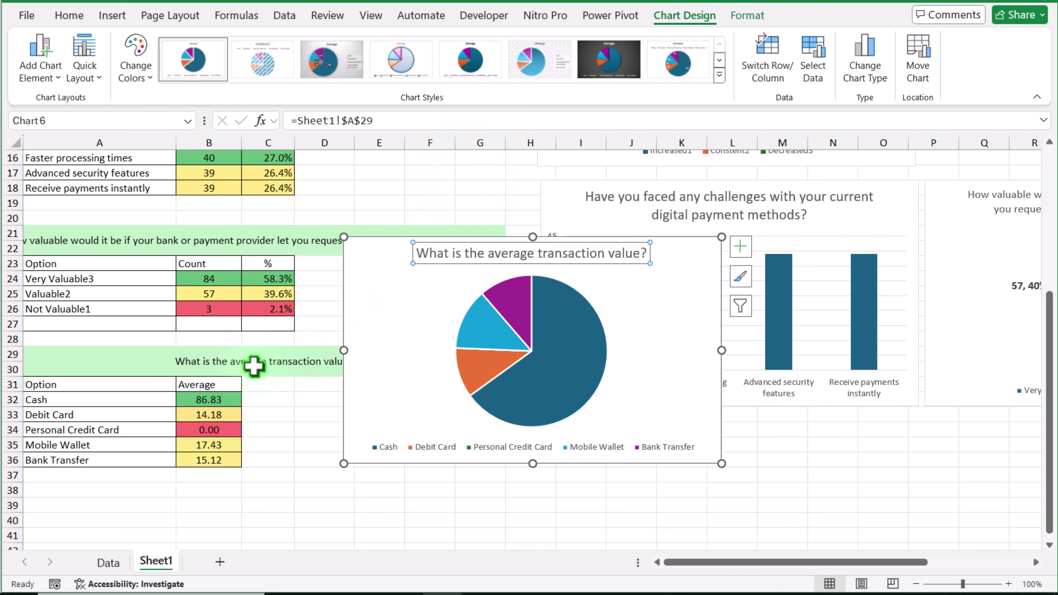
Add data labels showing value and percentage to the average transaction pie chart, positioned at Outside End.
{"action": "left_click", "coordinate": [368, 306]}
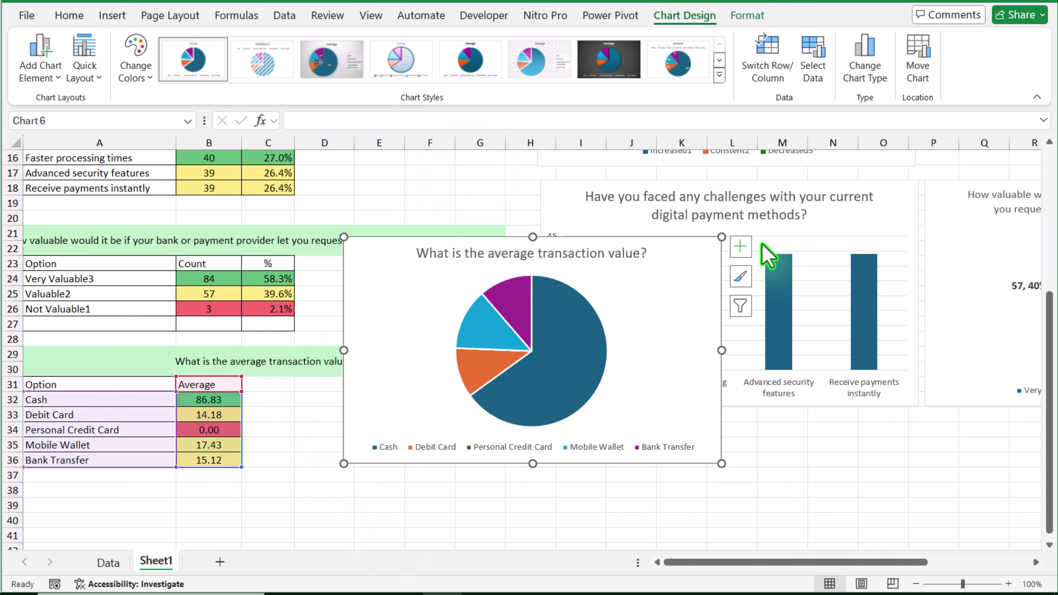
{"action": "left_click", "coordinate": [740, 246]}
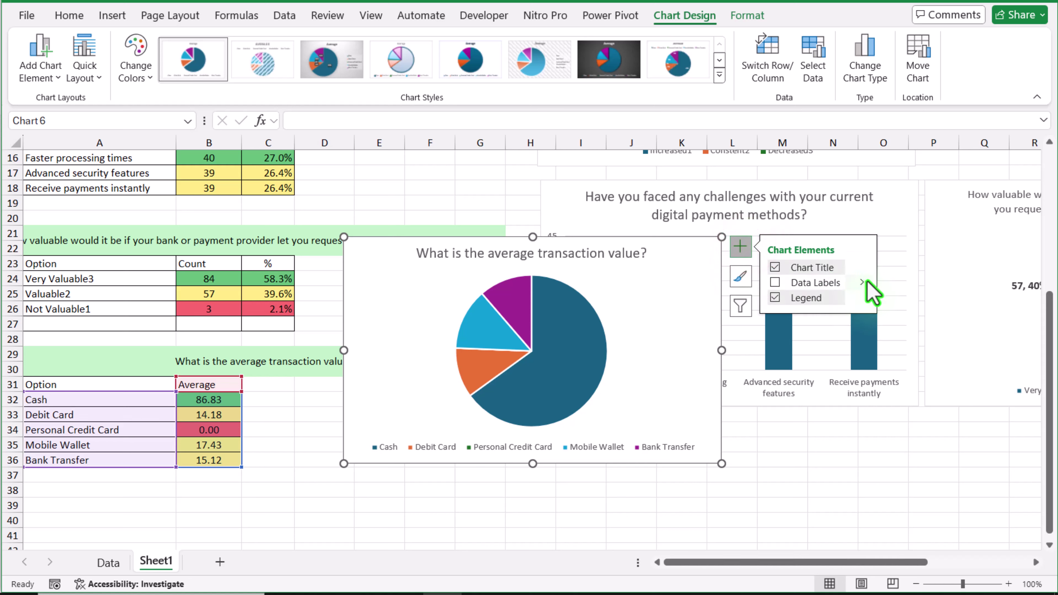
{"action": "mouse_move", "coordinate": [869, 289]}
{"action": "left_click", "coordinate": [922, 385]}
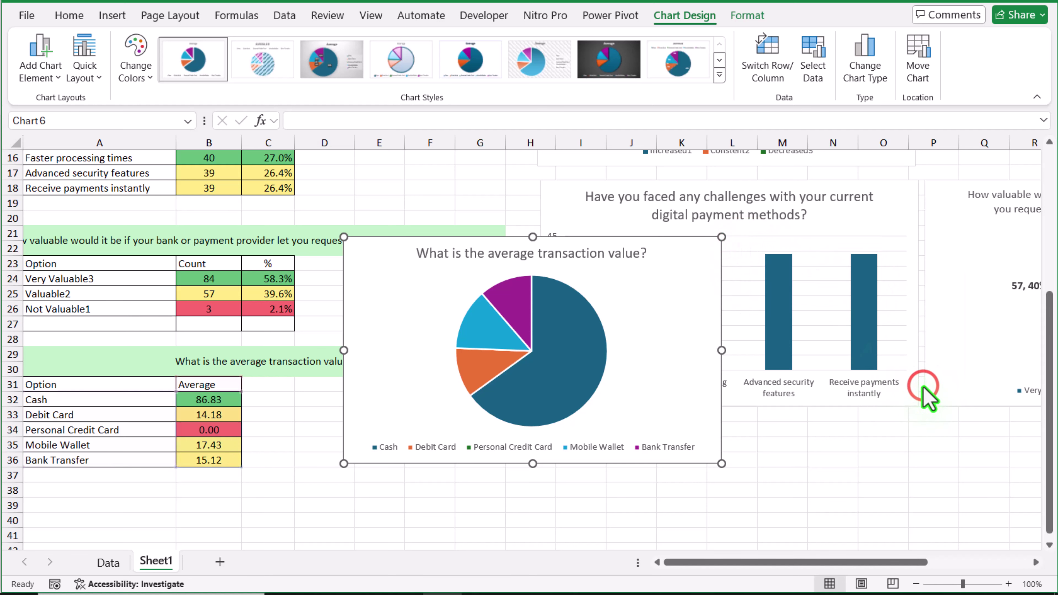
{"action": "left_click", "coordinate": [883, 372]}
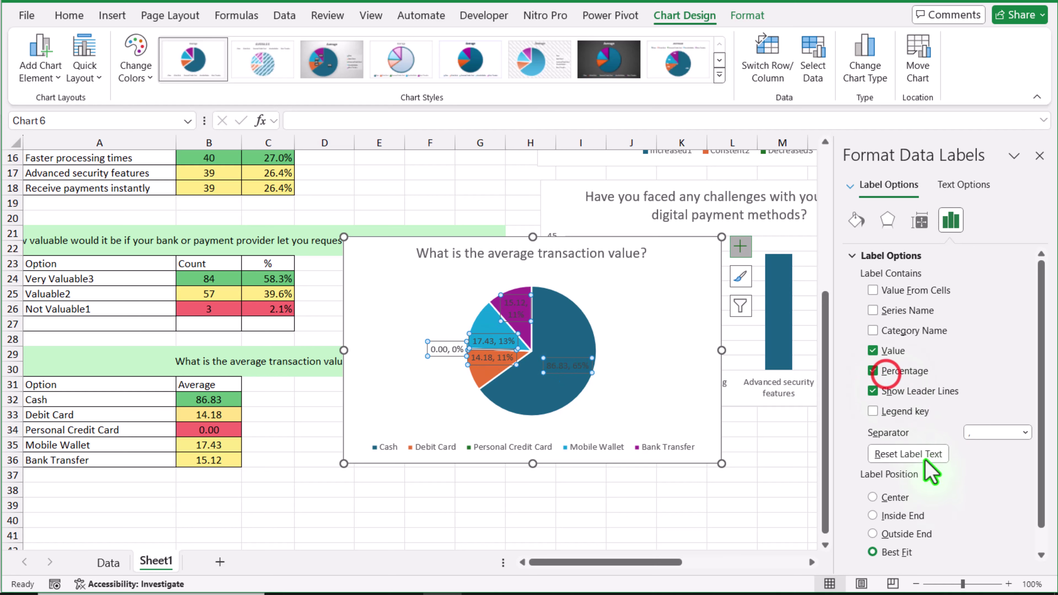
{"action": "left_click", "coordinate": [920, 533]}
Move the average transaction pie chart clear of the tables, just below the digital payment challenges column chart.
{"action": "left_click_drag", "start_coordinate": [364, 319], "coordinate": [413, 378]}
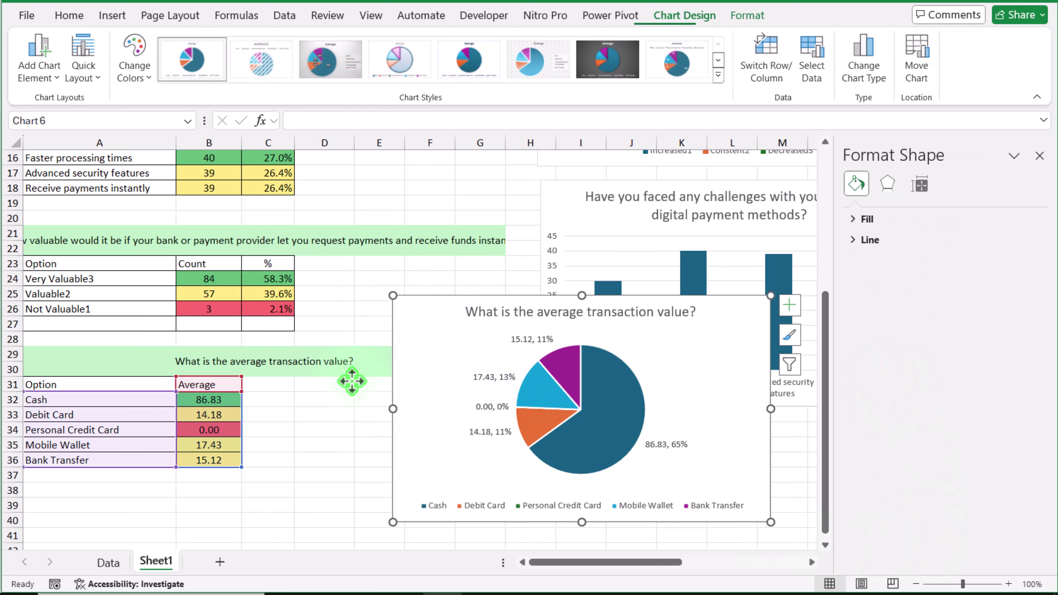
{"action": "left_click", "coordinate": [349, 454]}
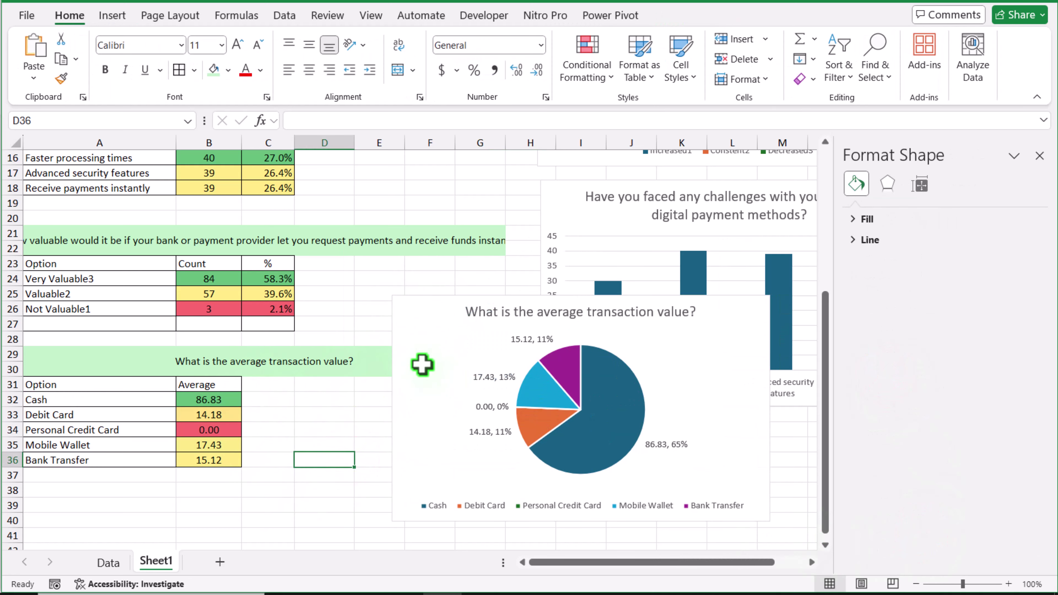
{"action": "left_click_drag", "start_coordinate": [407, 319], "coordinate": [488, 445]}
{"action": "left_click", "coordinate": [369, 424]}
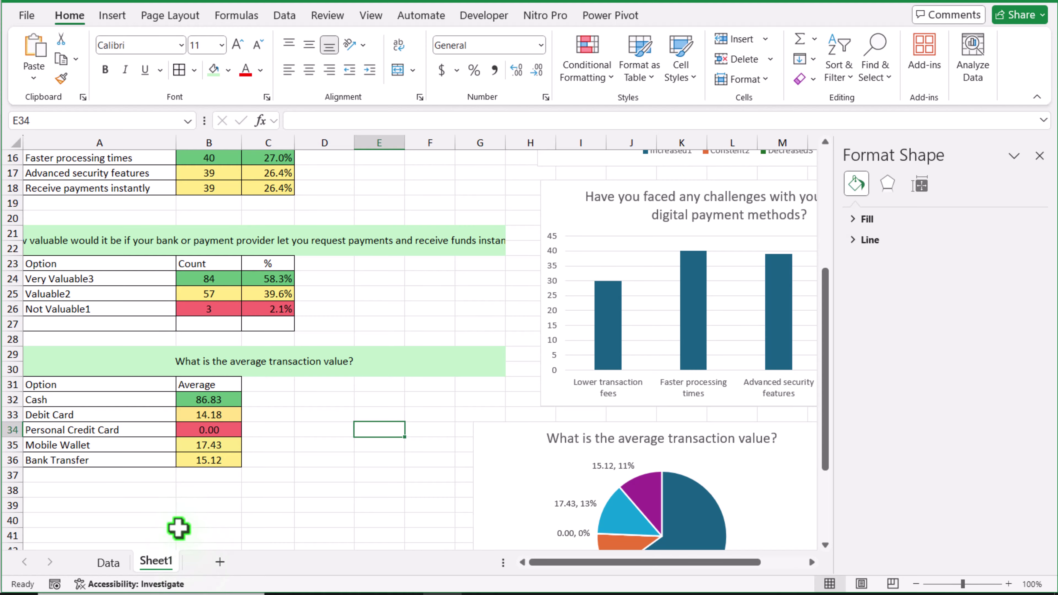
Insert slicers on the Data sheet's table for Business Type, Business Ownership, Years in Business and Business Location.
{"action": "scroll", "coordinate": [178, 529], "scroll_direction": "up", "scroll_amount": 5}
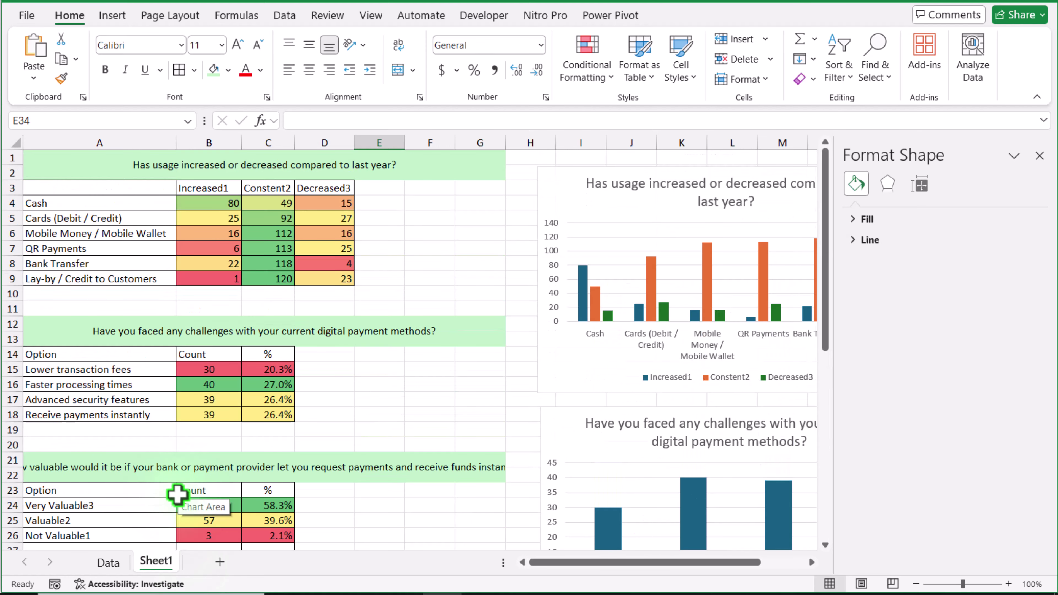
{"action": "left_click", "coordinate": [110, 562]}
{"action": "left_click_drag", "start_coordinate": [691, 564], "coordinate": [571, 571]}
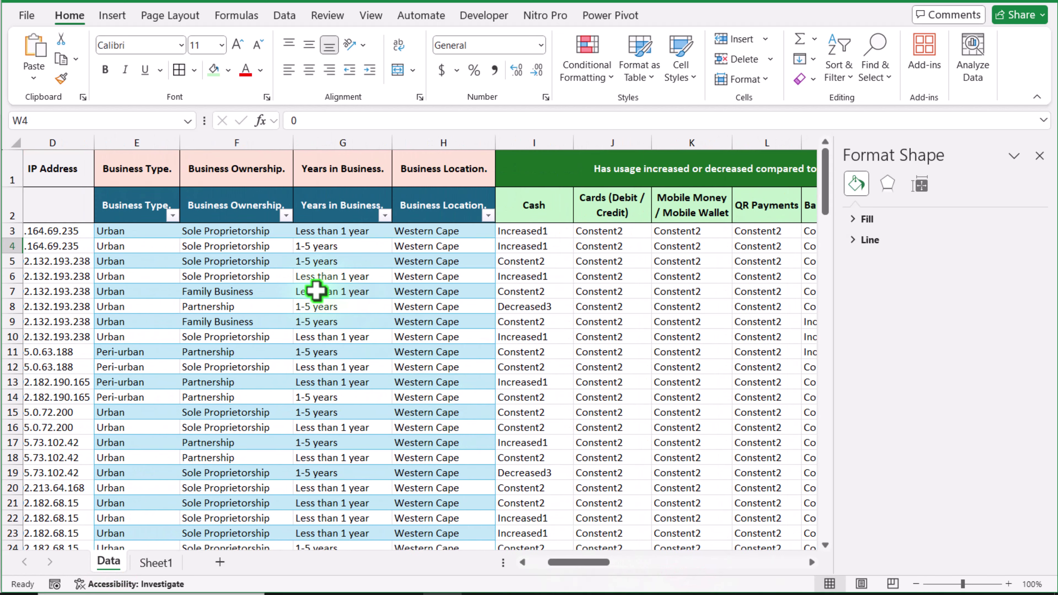
{"action": "left_click", "coordinate": [347, 290]}
{"action": "left_click", "coordinate": [112, 16]}
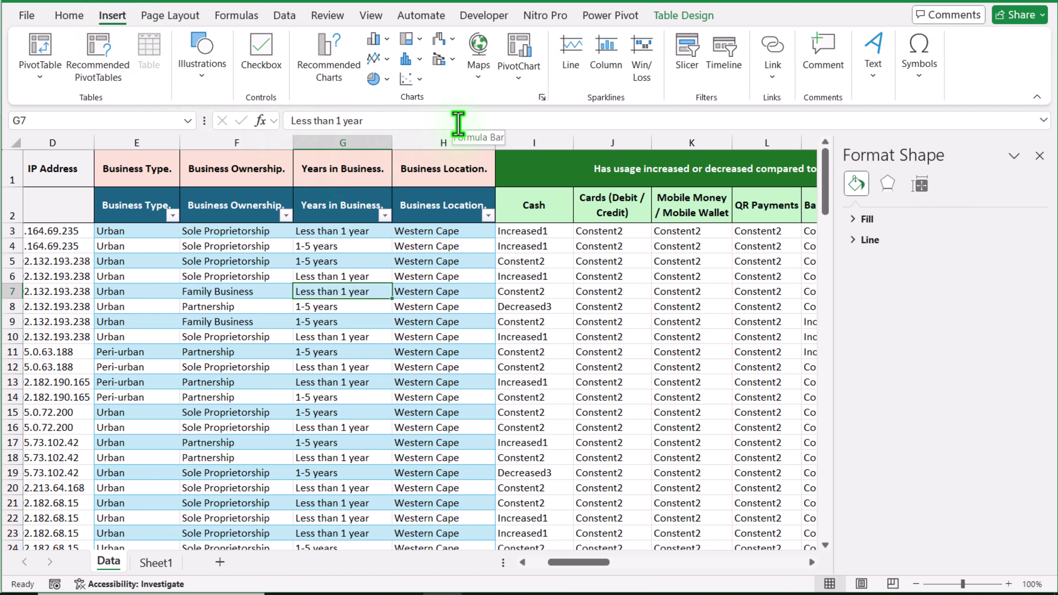
{"action": "left_click", "coordinate": [686, 52]}
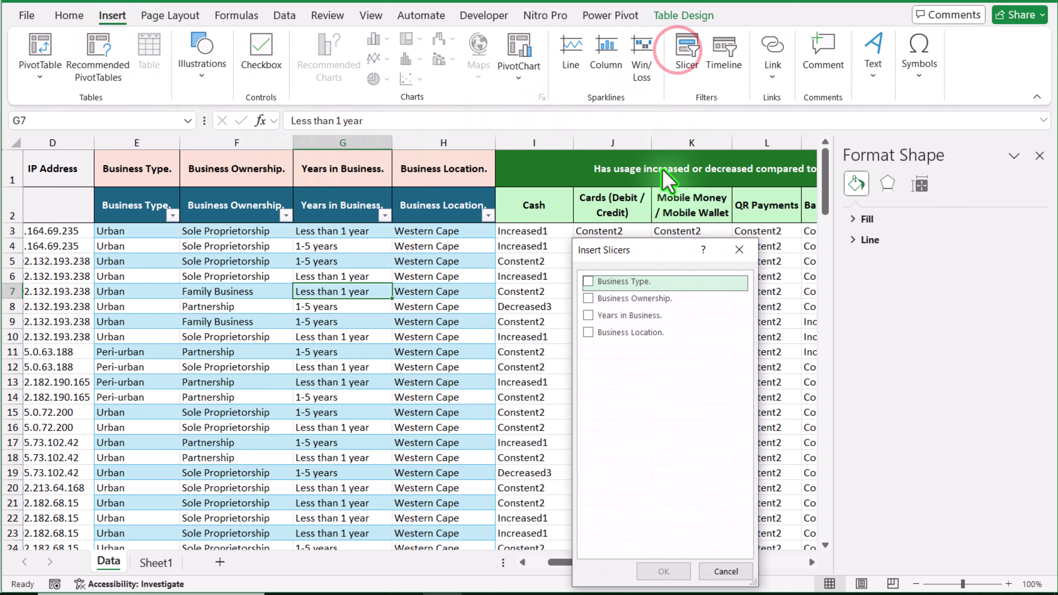
{"action": "left_click", "coordinate": [587, 281]}
{"action": "left_click", "coordinate": [588, 298]}
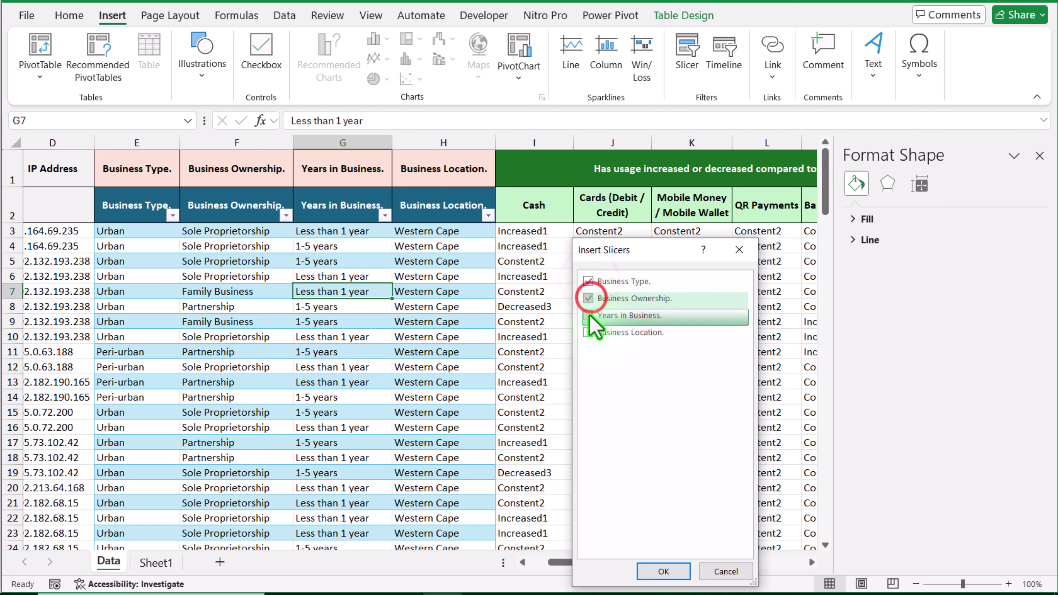
{"action": "left_click", "coordinate": [588, 315]}
{"action": "left_click", "coordinate": [588, 332]}
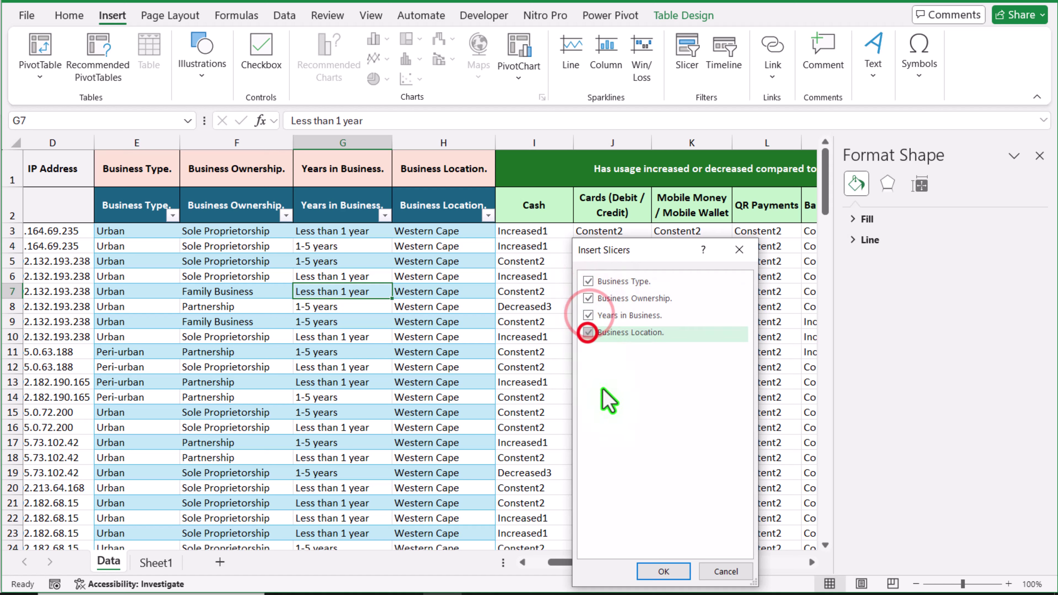
{"action": "left_click", "coordinate": [663, 572]}
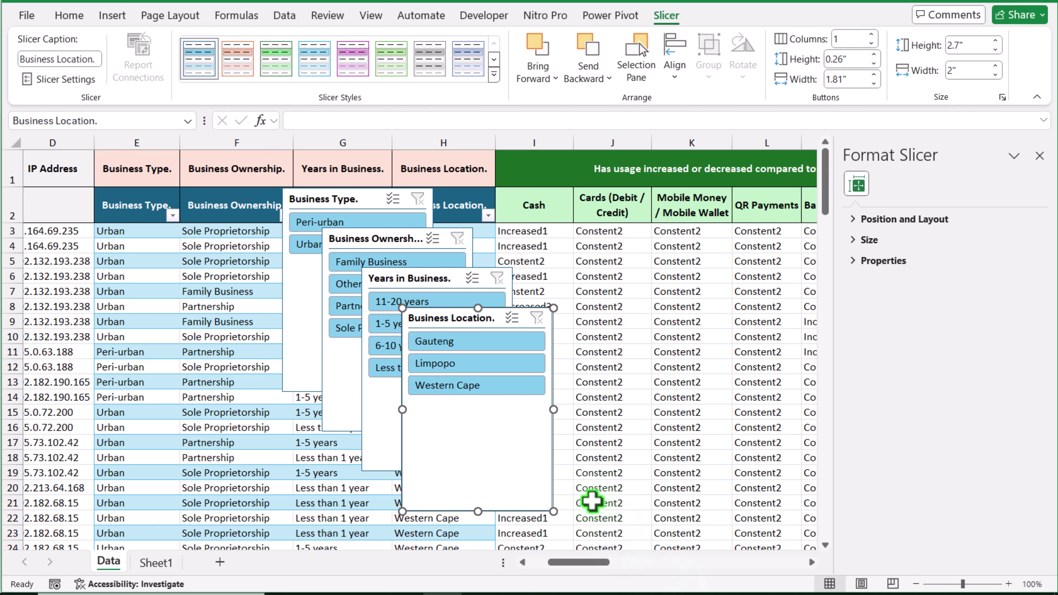
Cut all four slicers from the Data sheet and paste them into Sheet1 at Q2, beside the usage chart.
{"action": "left_click", "coordinate": [412, 280], "text": "ctrl"}
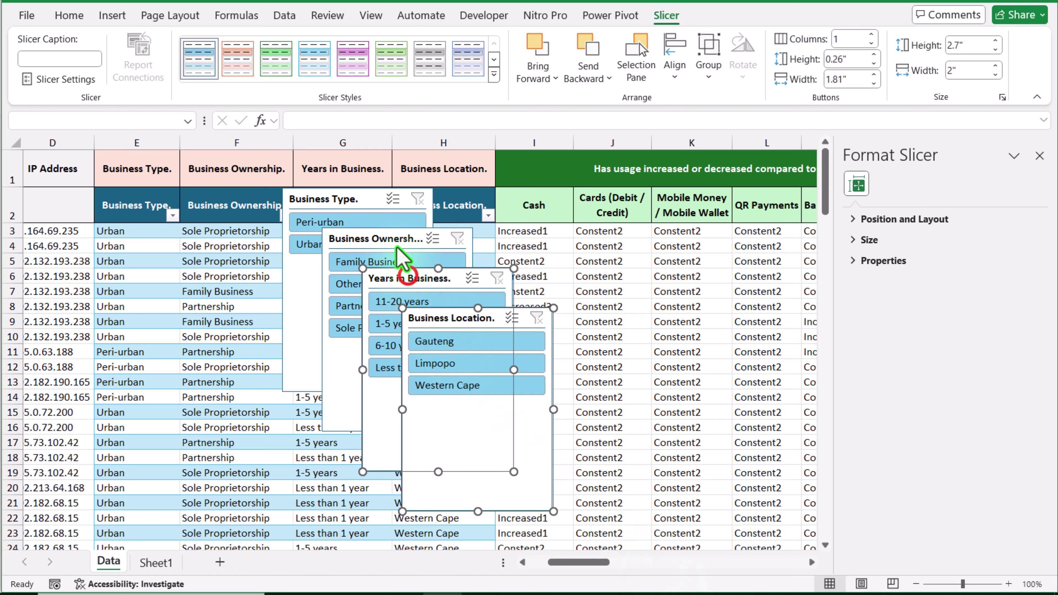
{"action": "left_click", "coordinate": [375, 238], "text": "ctrl"}
{"action": "left_click", "coordinate": [363, 196], "text": "ctrl"}
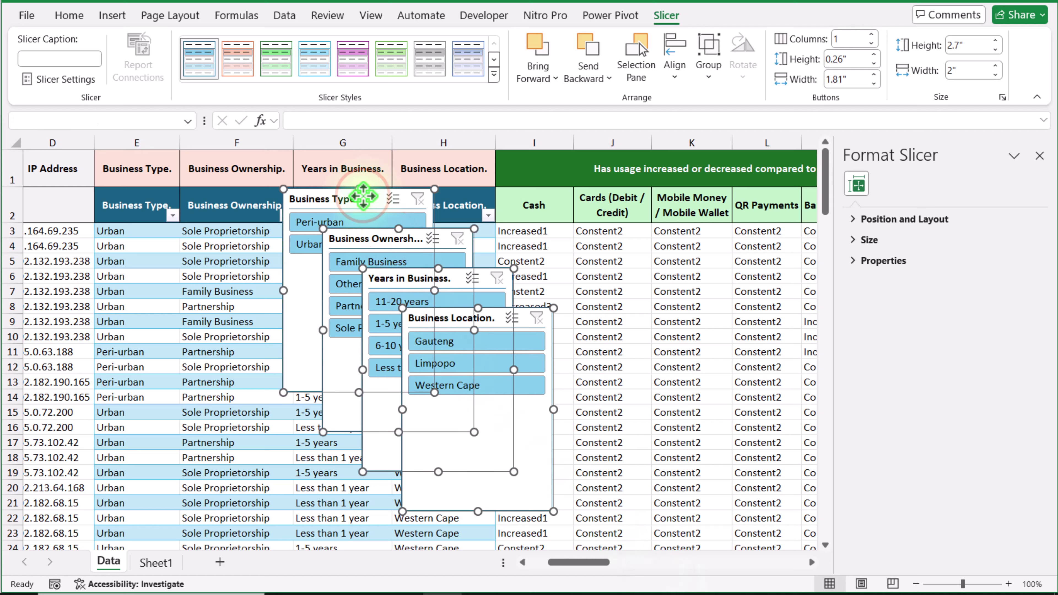
{"action": "key", "text": "ctrl+x"}
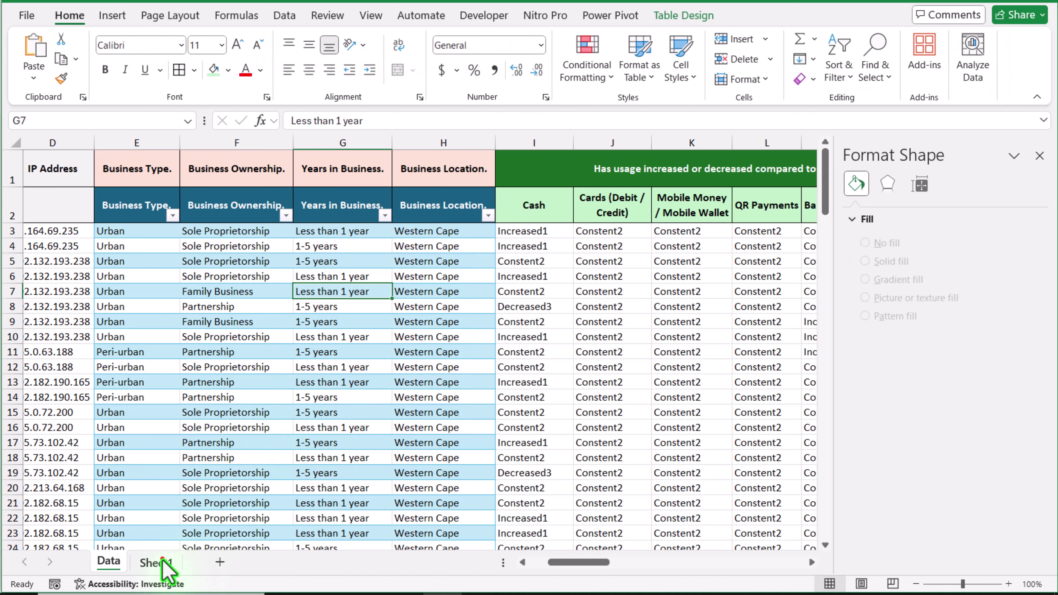
{"action": "left_click", "coordinate": [163, 560]}
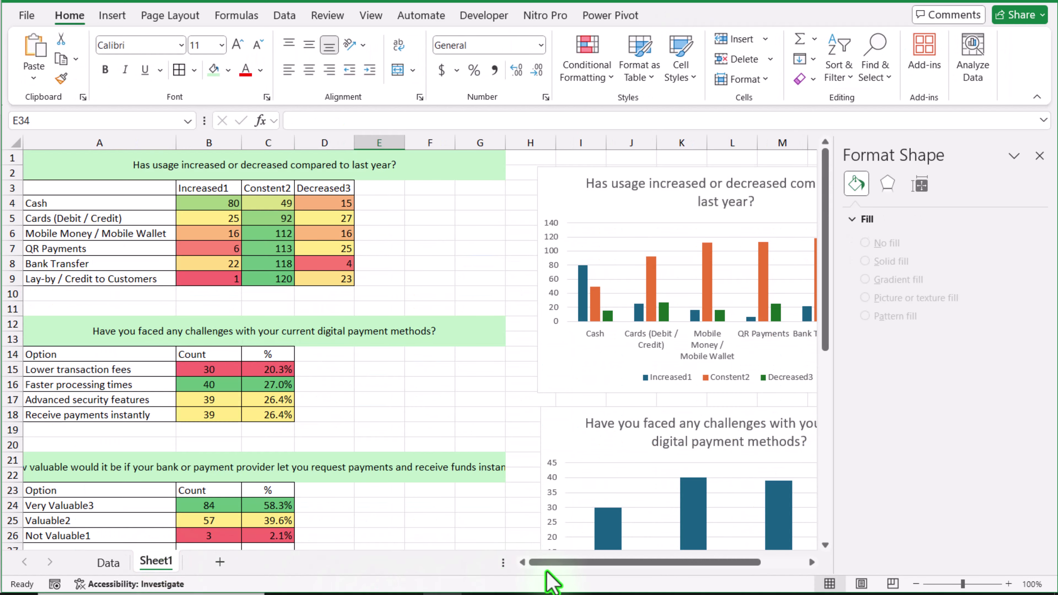
{"action": "left_click_drag", "start_coordinate": [540, 561], "coordinate": [724, 563]}
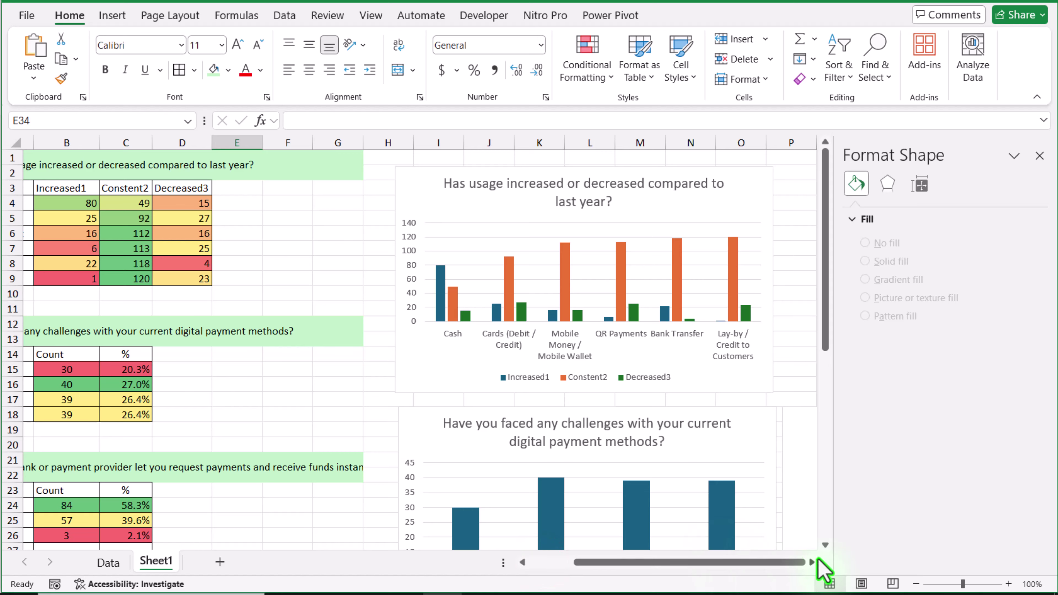
{"action": "left_click", "coordinate": [812, 563]}
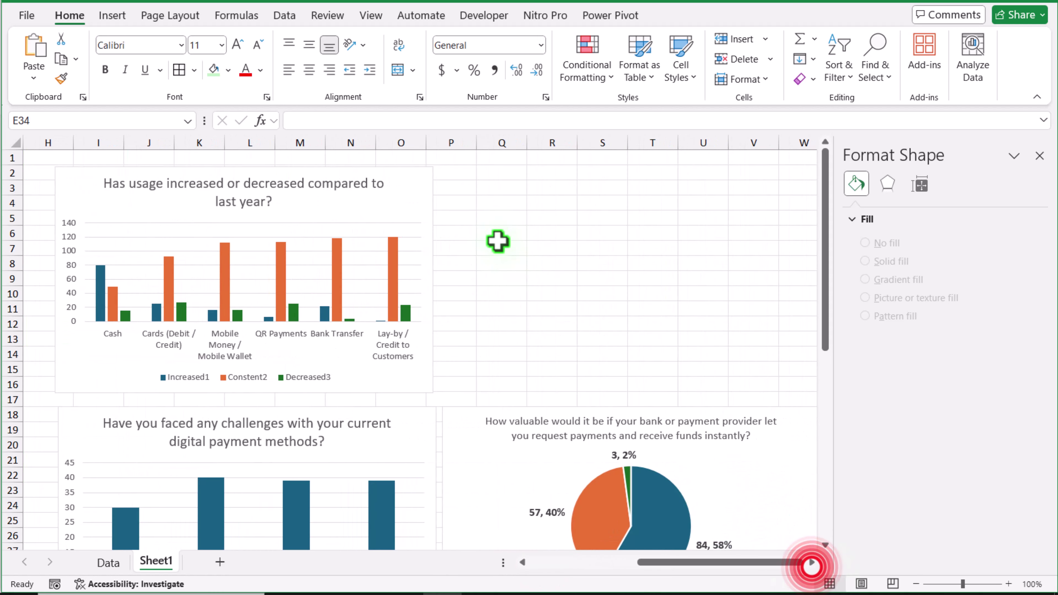
{"action": "left_click", "coordinate": [516, 178]}
{"action": "key", "text": "ctrl+v"}
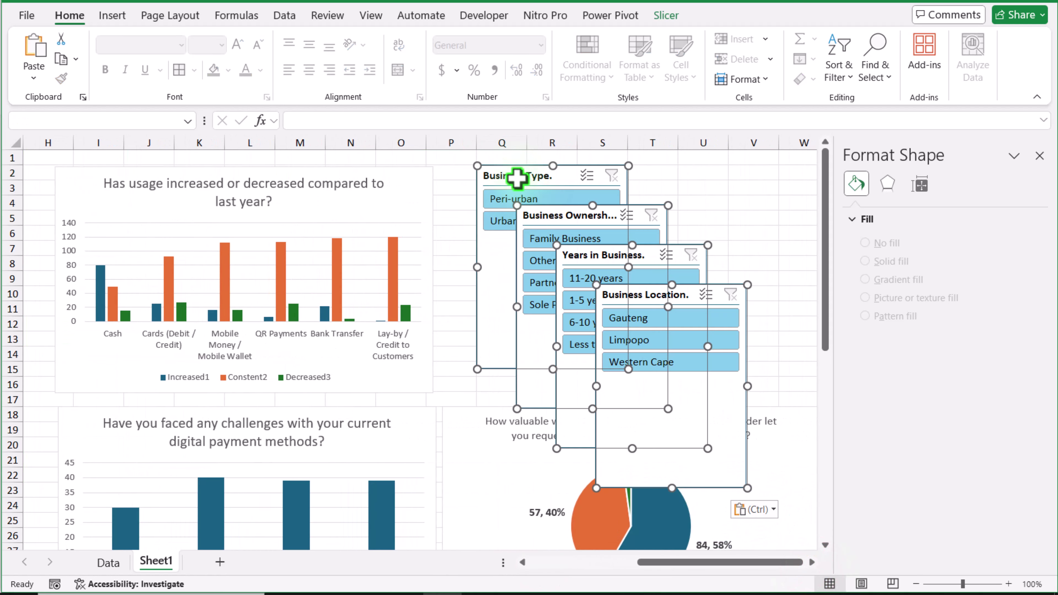
Shorten the slicers and arrange them in a two-by-two grid beside the usage chart, above the request-payments pie chart.
{"action": "left_click", "coordinate": [455, 192]}
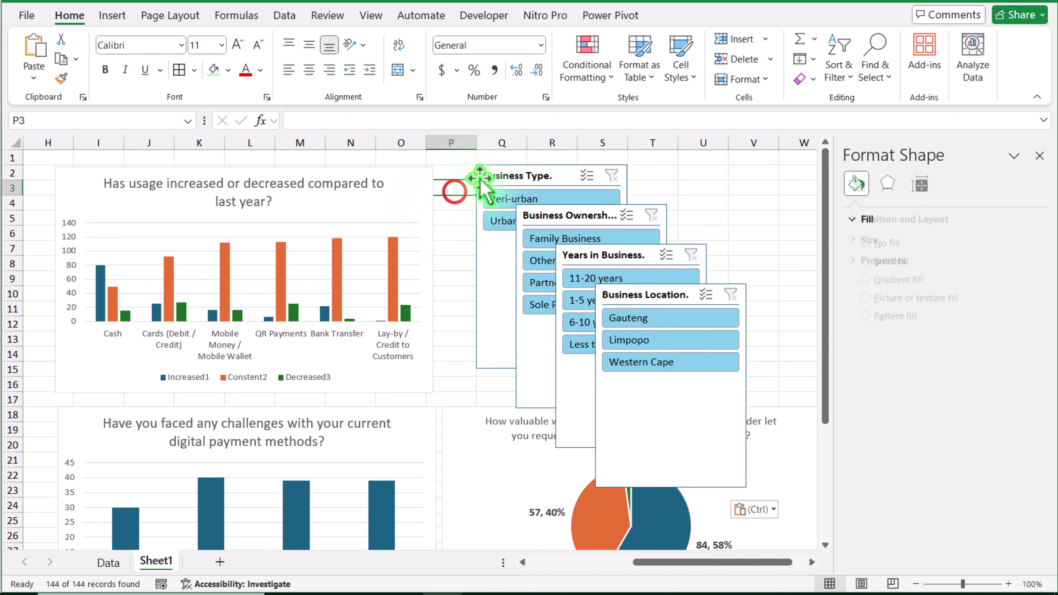
{"action": "left_click_drag", "start_coordinate": [498, 171], "coordinate": [460, 169]}
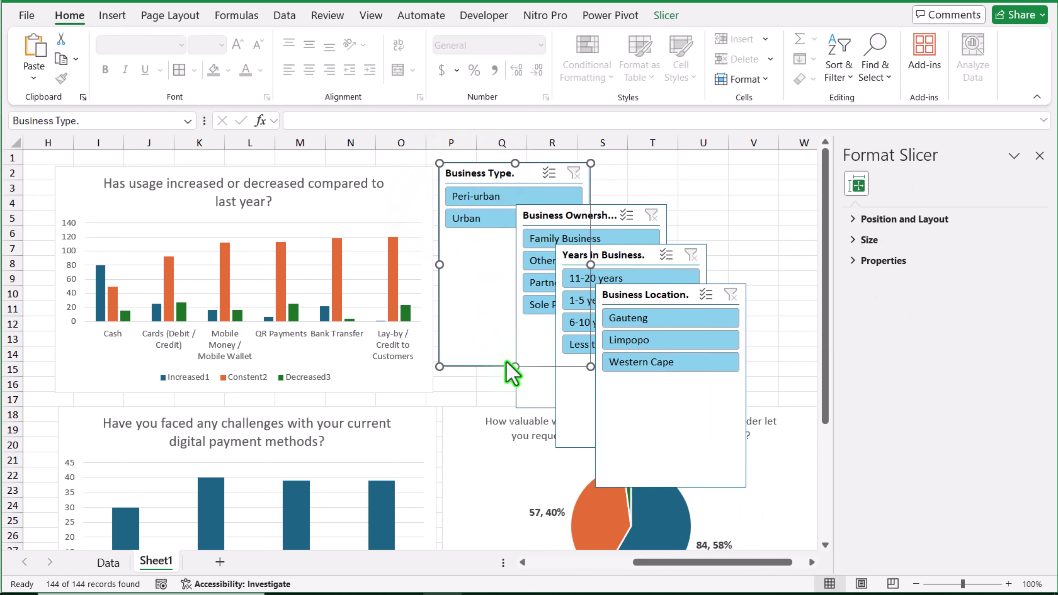
{"action": "left_click_drag", "start_coordinate": [513, 366], "coordinate": [515, 238]}
{"action": "left_click_drag", "start_coordinate": [612, 216], "coordinate": [689, 178]}
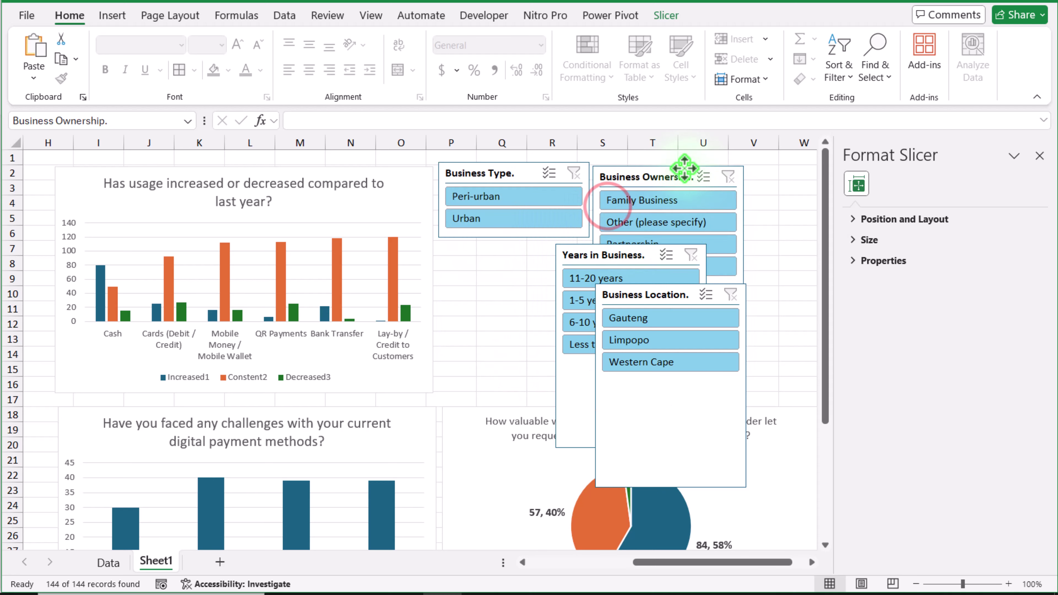
{"action": "left_click_drag", "start_coordinate": [578, 259], "coordinate": [465, 258]}
{"action": "left_click", "coordinate": [893, 199]}
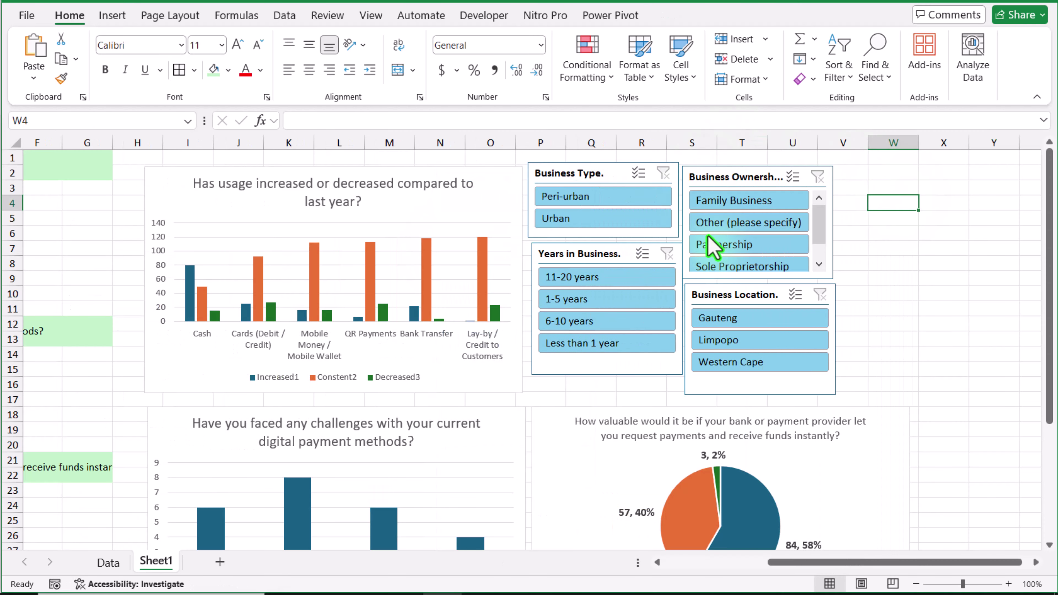
Filter the survey by Family Business in the Business Ownership slicer and check the summary tables and charts.
{"action": "left_click", "coordinate": [722, 203]}
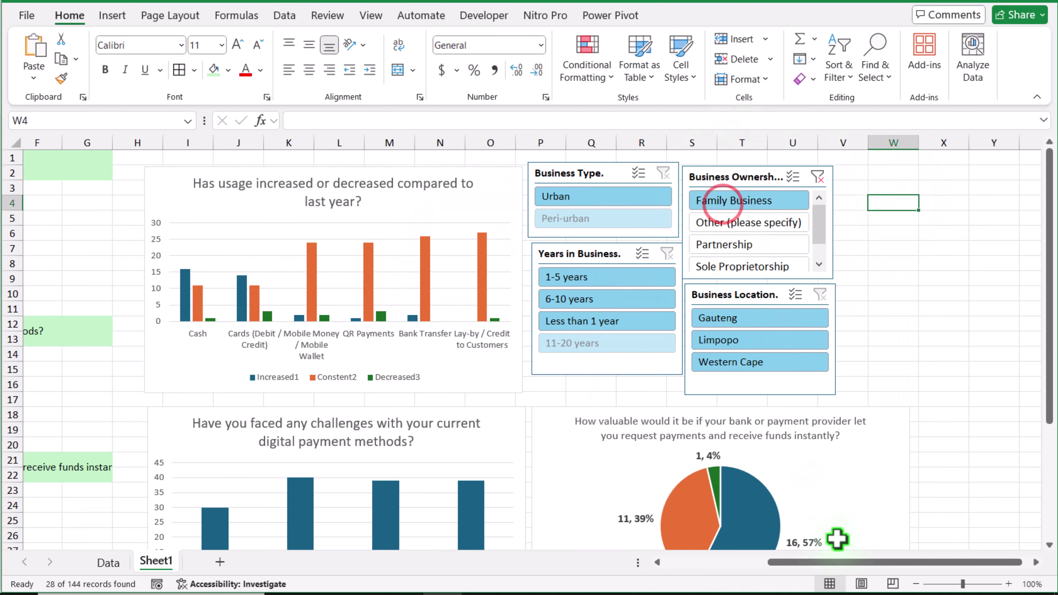
{"action": "left_click_drag", "start_coordinate": [771, 568], "coordinate": [717, 571]}
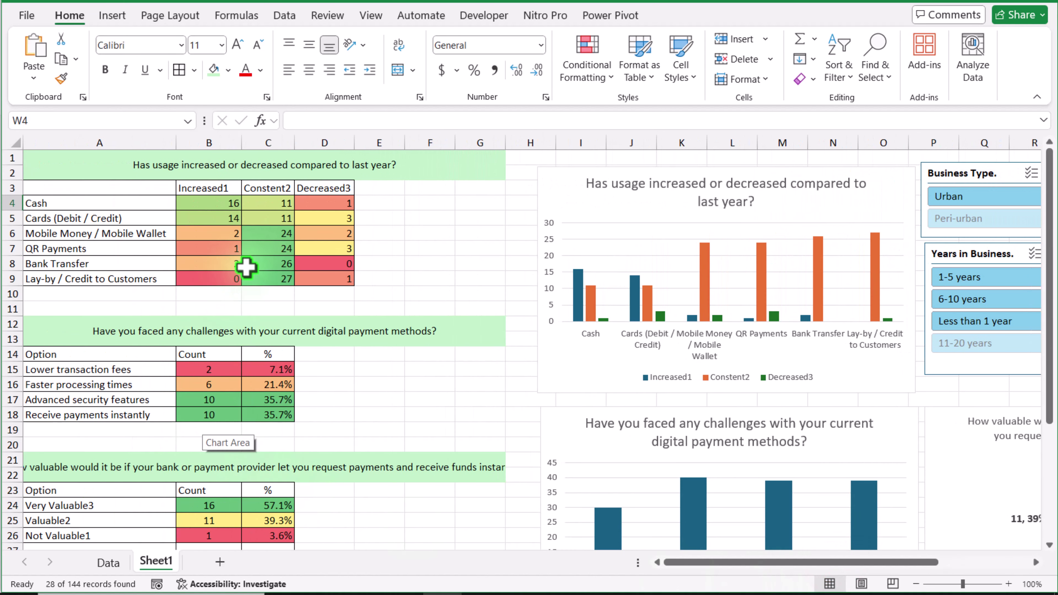
{"action": "left_click_drag", "start_coordinate": [676, 563], "coordinate": [770, 564]}
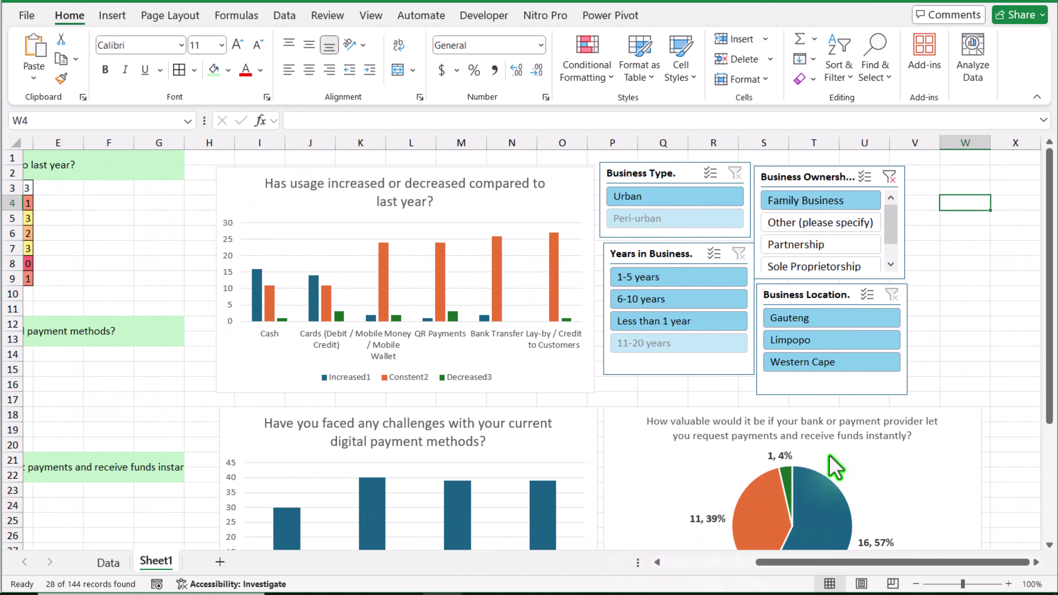
Filter the survey to the Gauteng business location, switching the ownership filter to Other (please specify) and then to Partnership.
{"action": "left_click", "coordinate": [846, 318]}
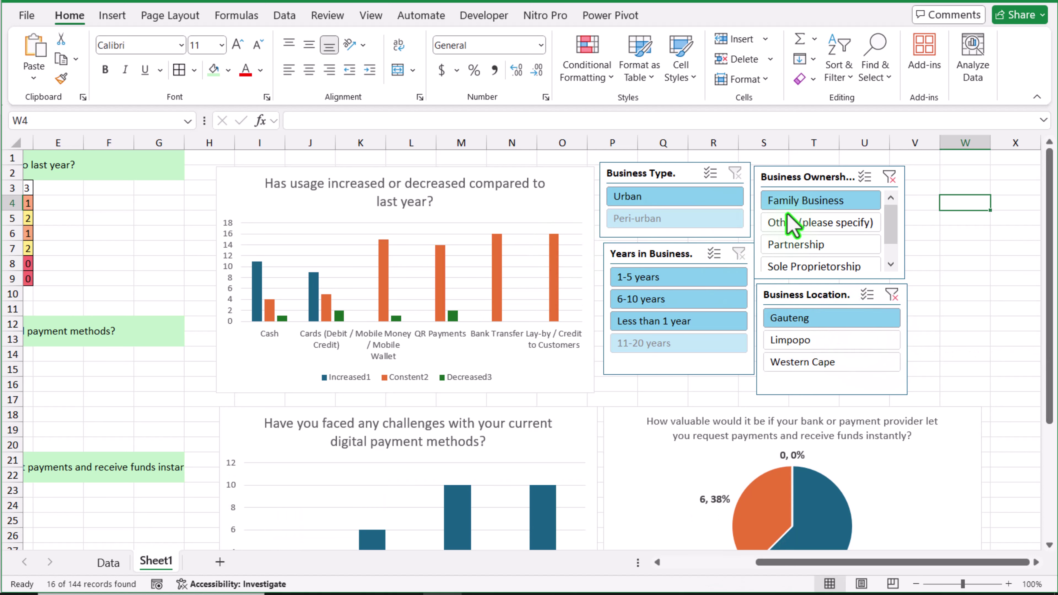
{"action": "left_click", "coordinate": [802, 225]}
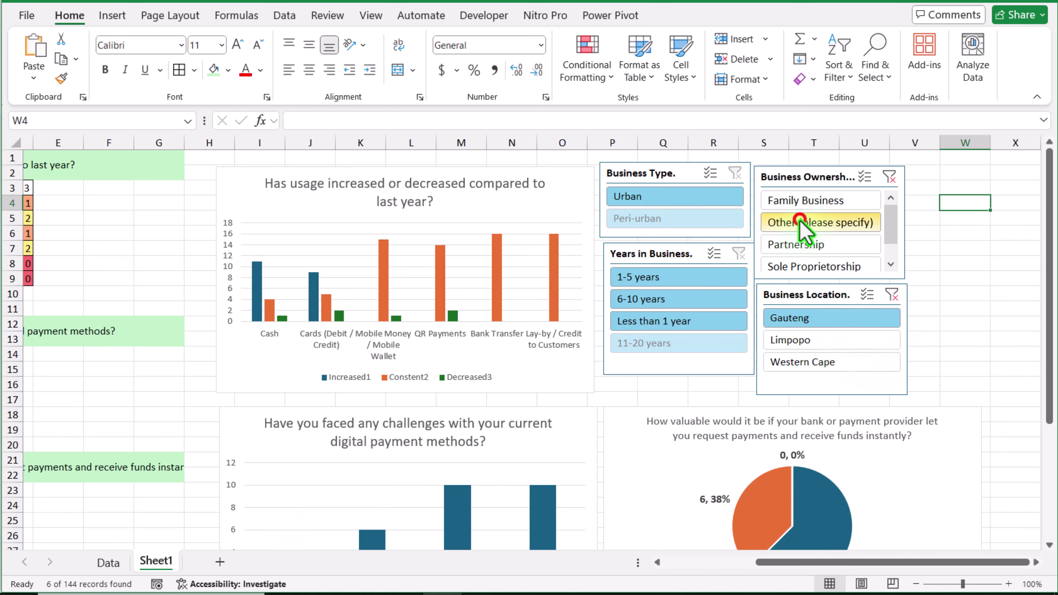
{"action": "left_click", "coordinate": [805, 245]}
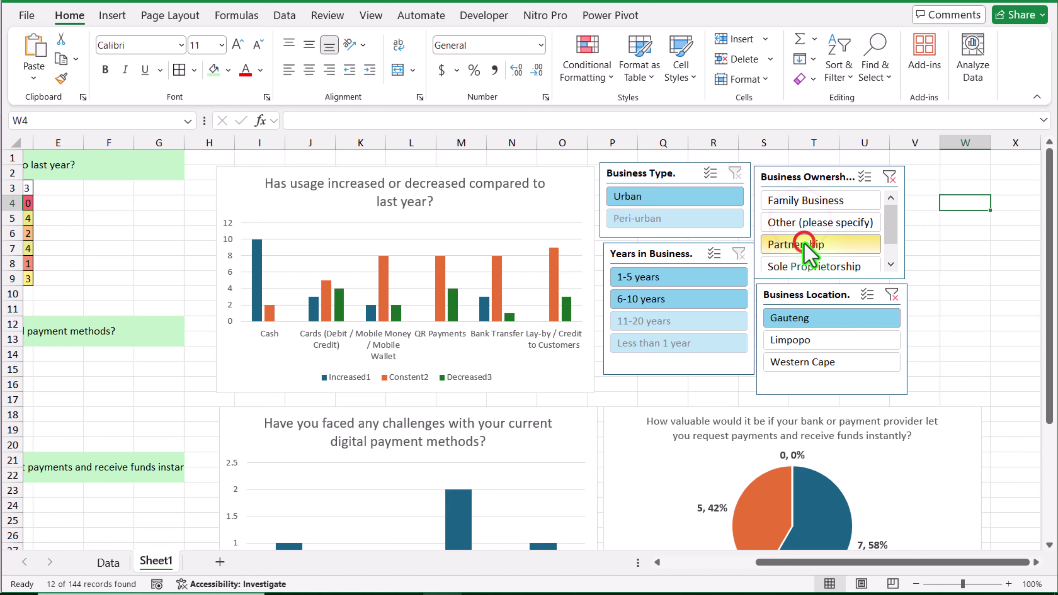
Clear the Business Ownership and Business Location filters, filter Years in Business to 6-10 years, and check the summary tables.
{"action": "left_click", "coordinate": [891, 177]}
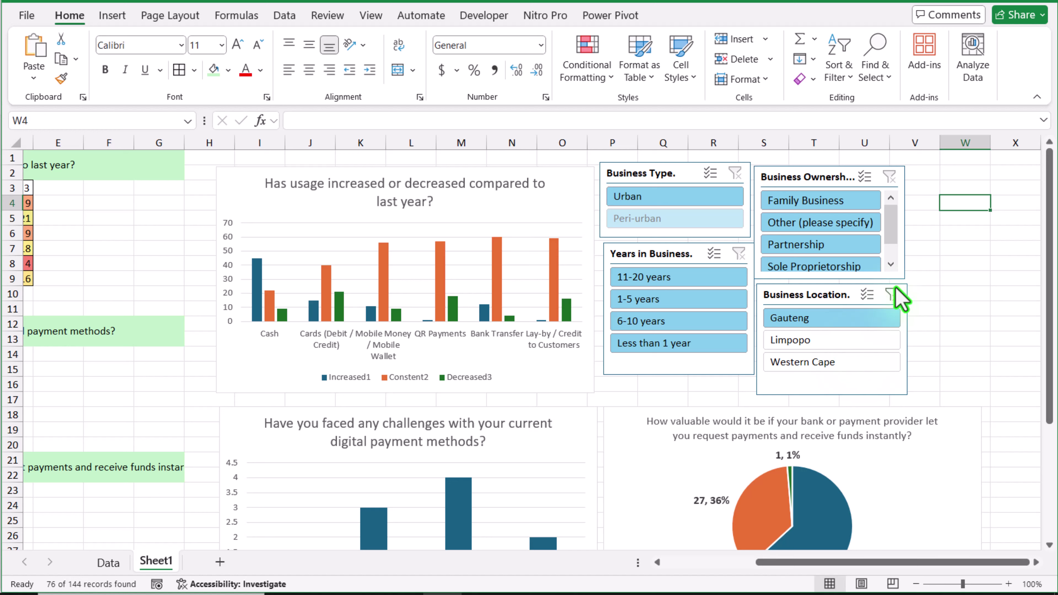
{"action": "left_click", "coordinate": [891, 294]}
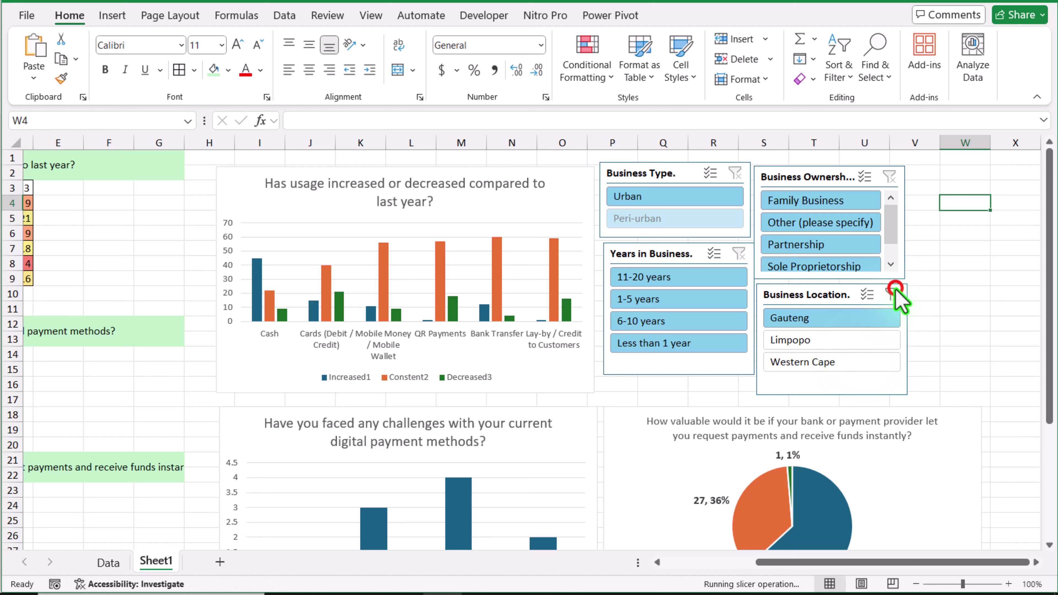
{"action": "left_click", "coordinate": [692, 332]}
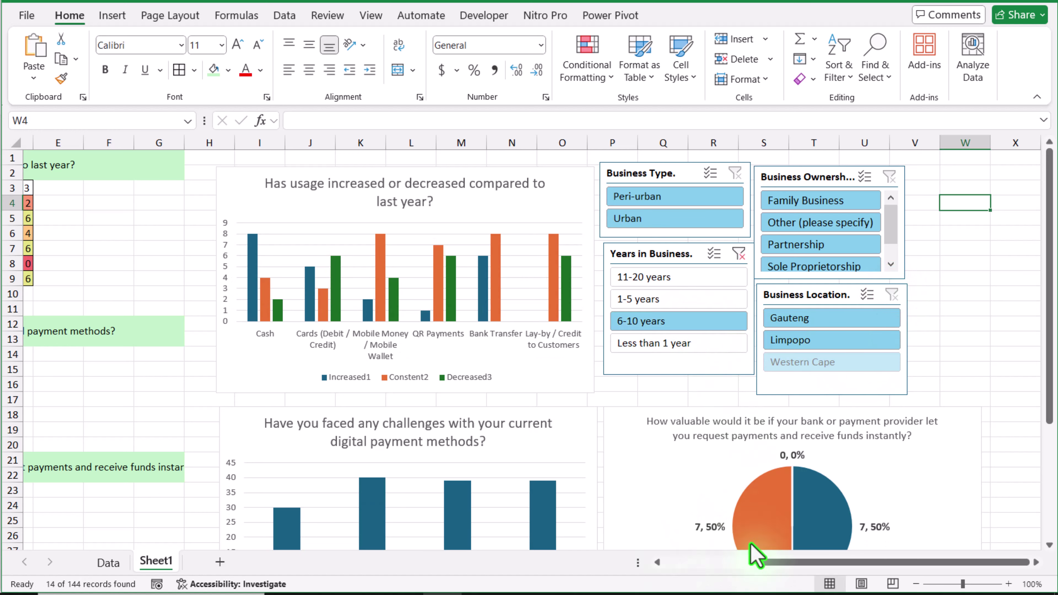
{"action": "left_click_drag", "start_coordinate": [765, 563], "coordinate": [678, 571]}
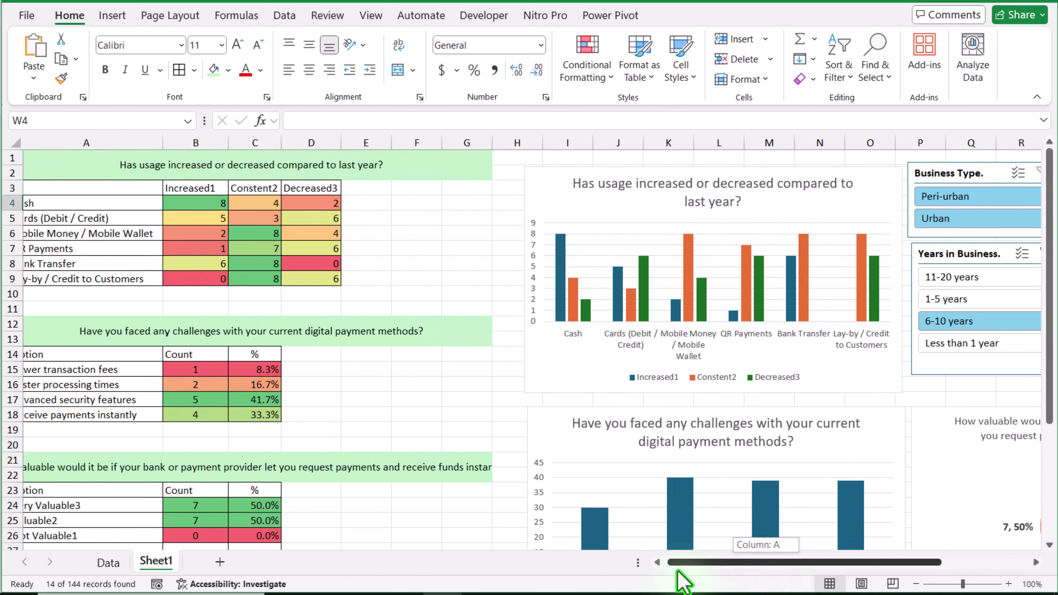